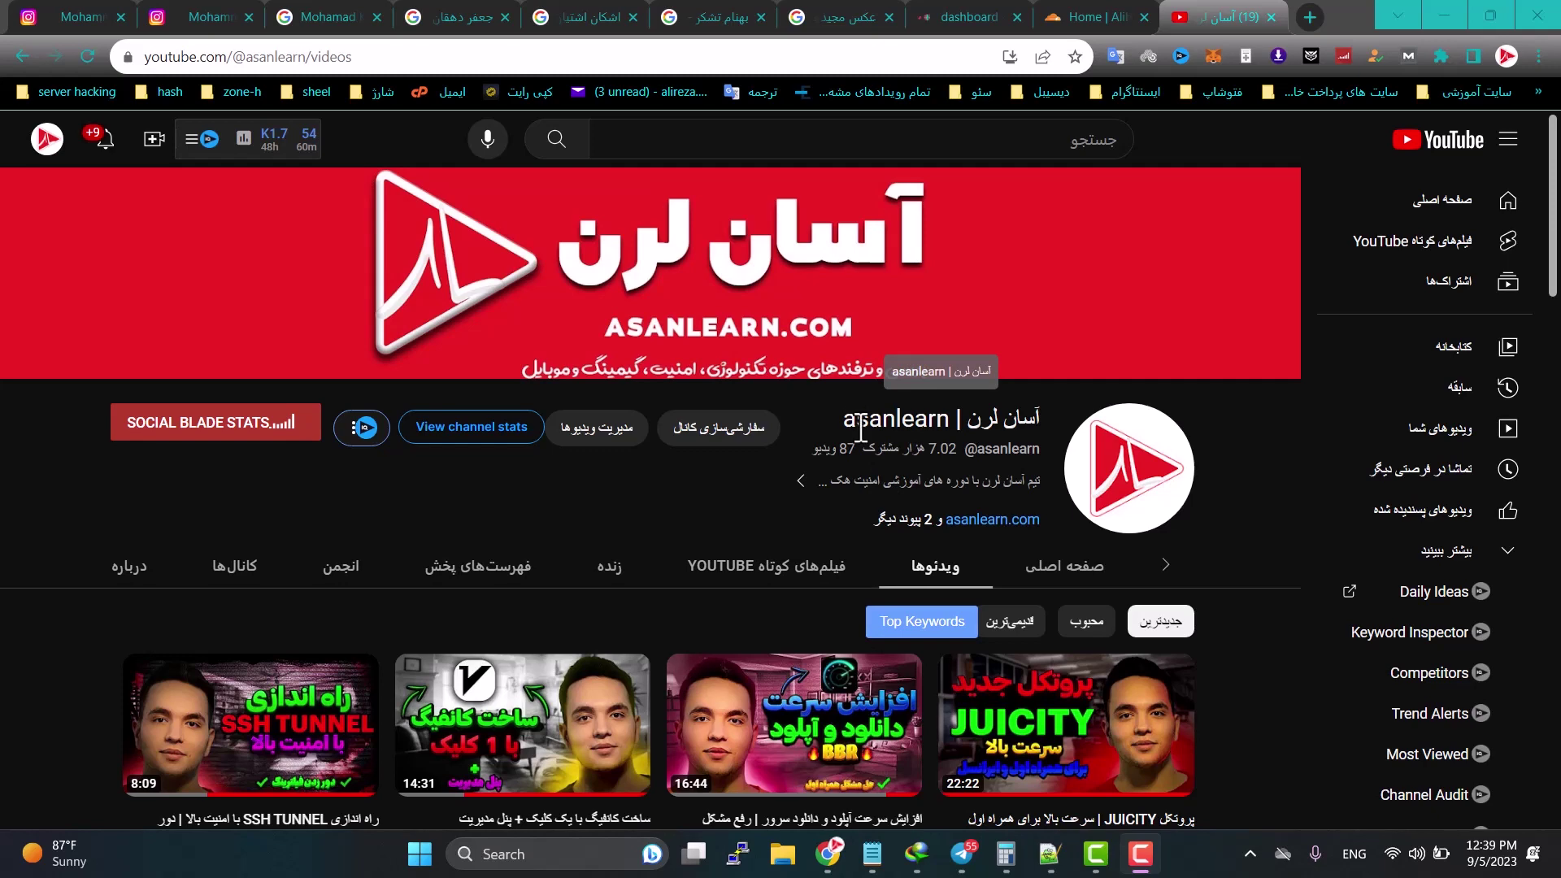
# Step: Minimize the Chrome window showing the asanlearn YouTube channel to reveal the desktop
pyautogui.click(1445, 16)
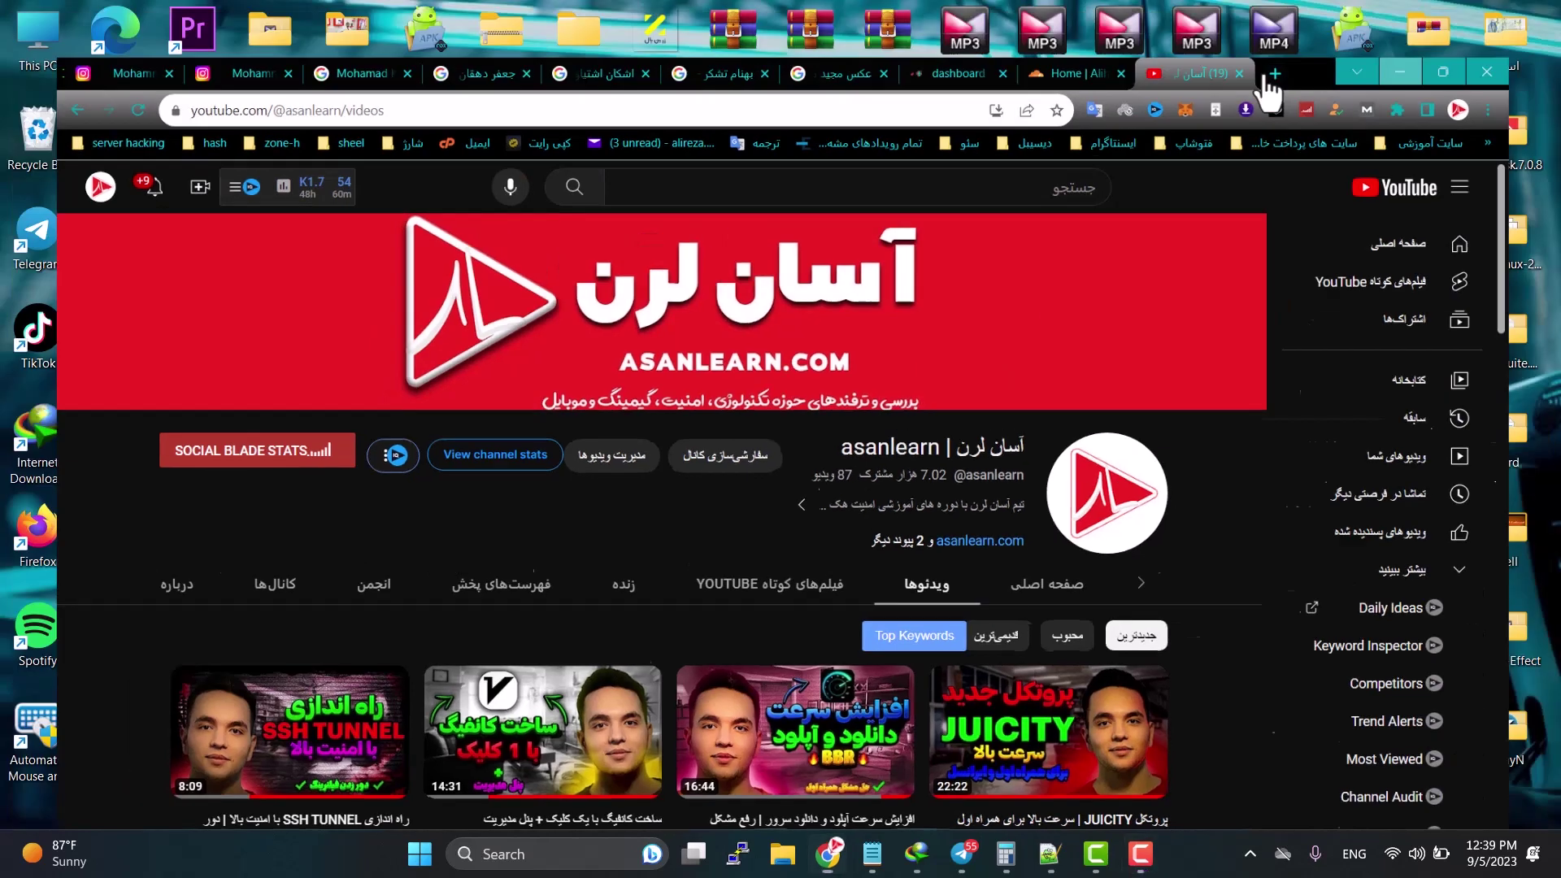
# Step: Bring up the Notepad note with the v2ray worker.js link, then return to YouTube in Chrome
pyautogui.click(871, 854)
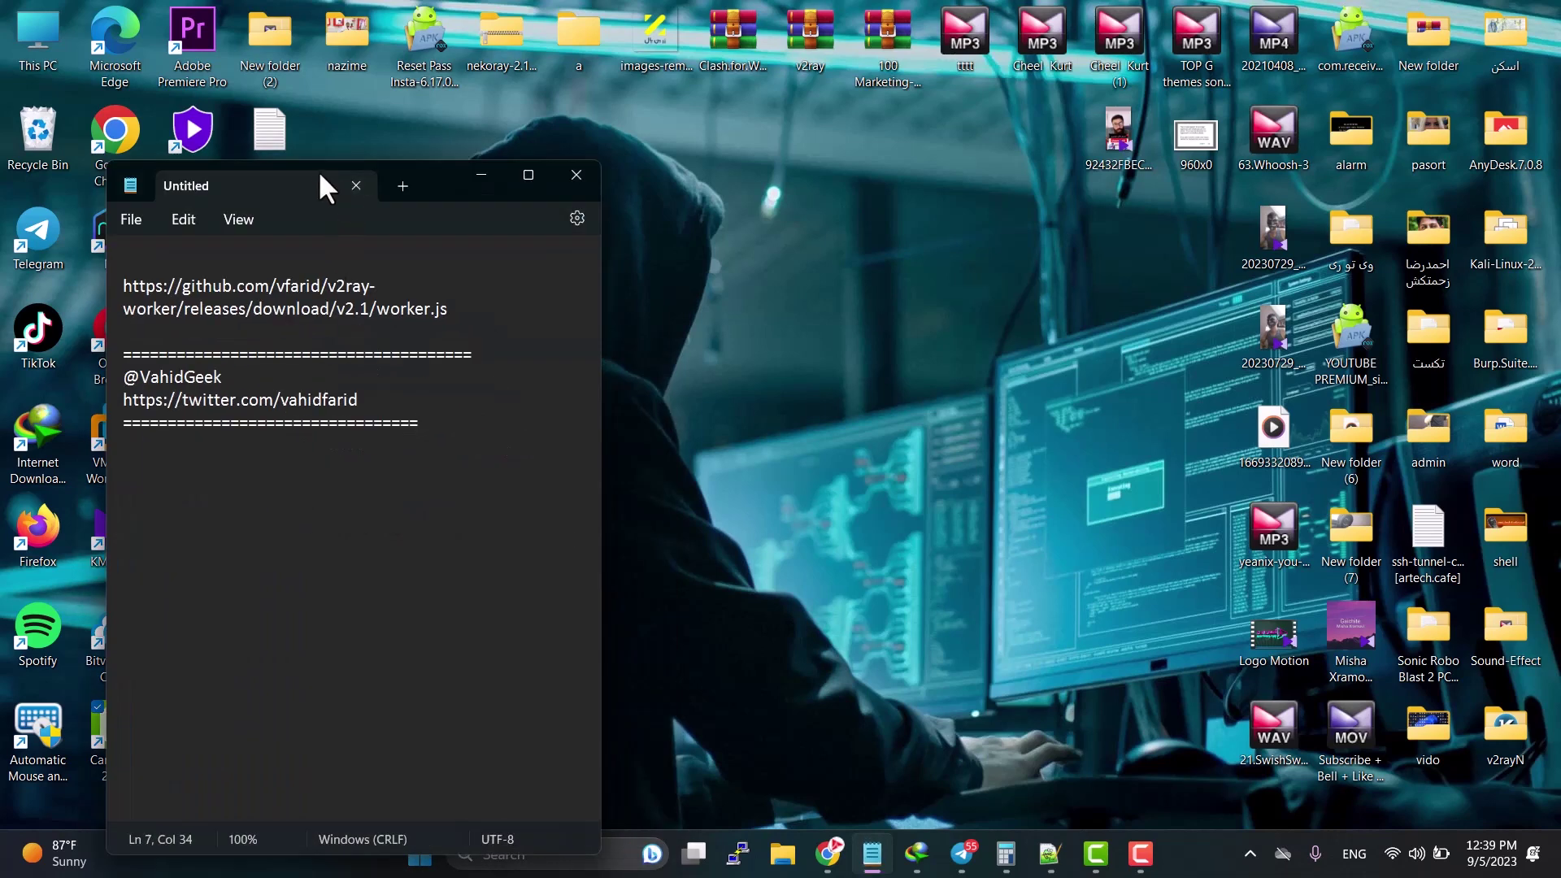
pyautogui.moveTo(440, 175); pyautogui.dragTo(844, 134)
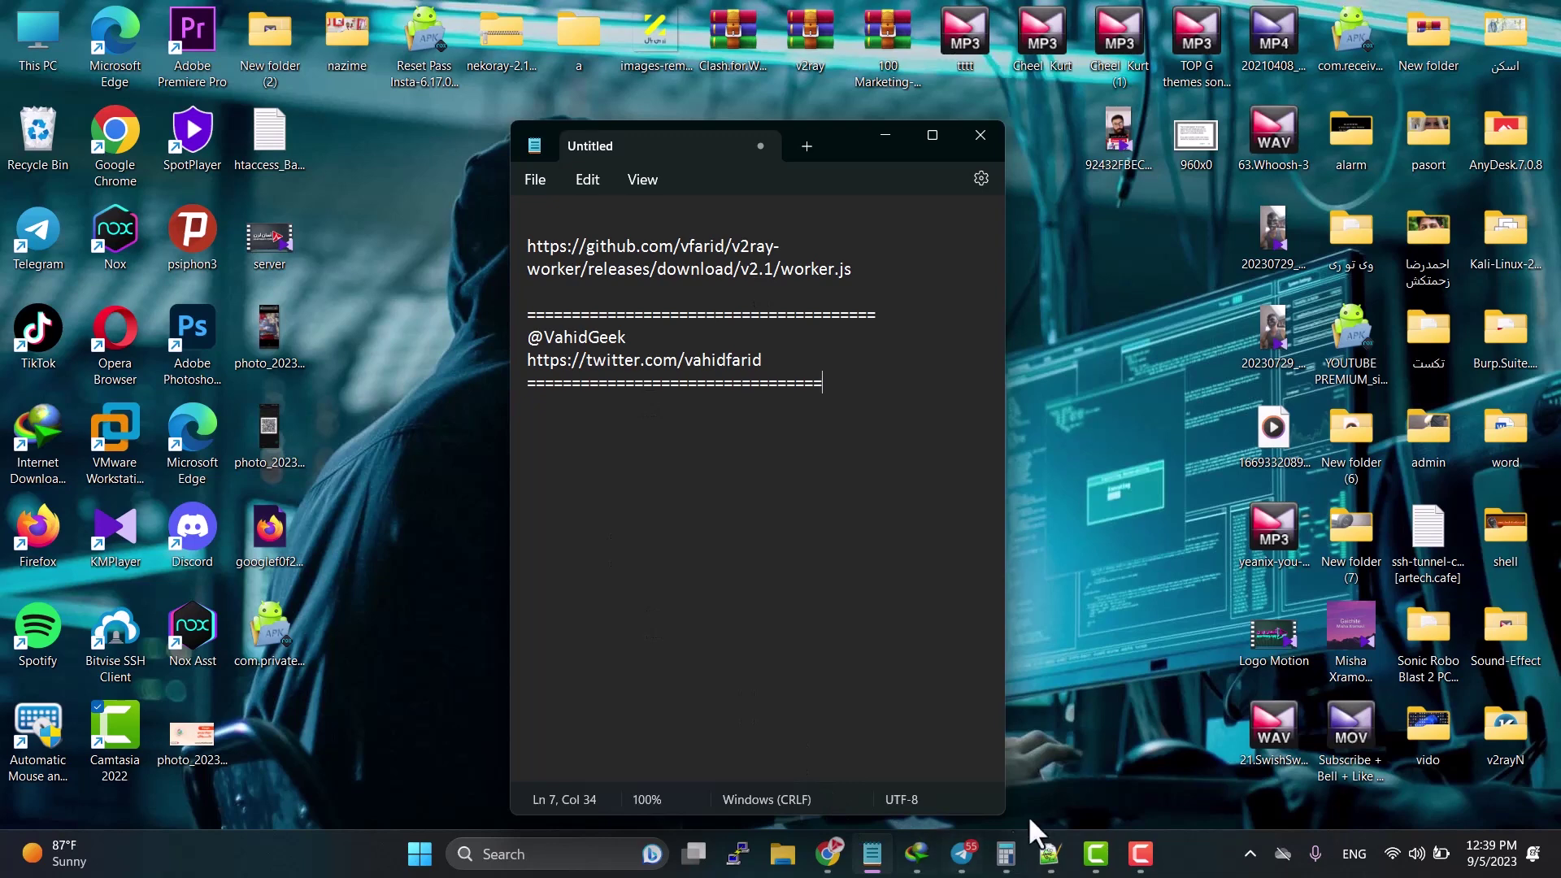
pyautogui.click(1141, 853)
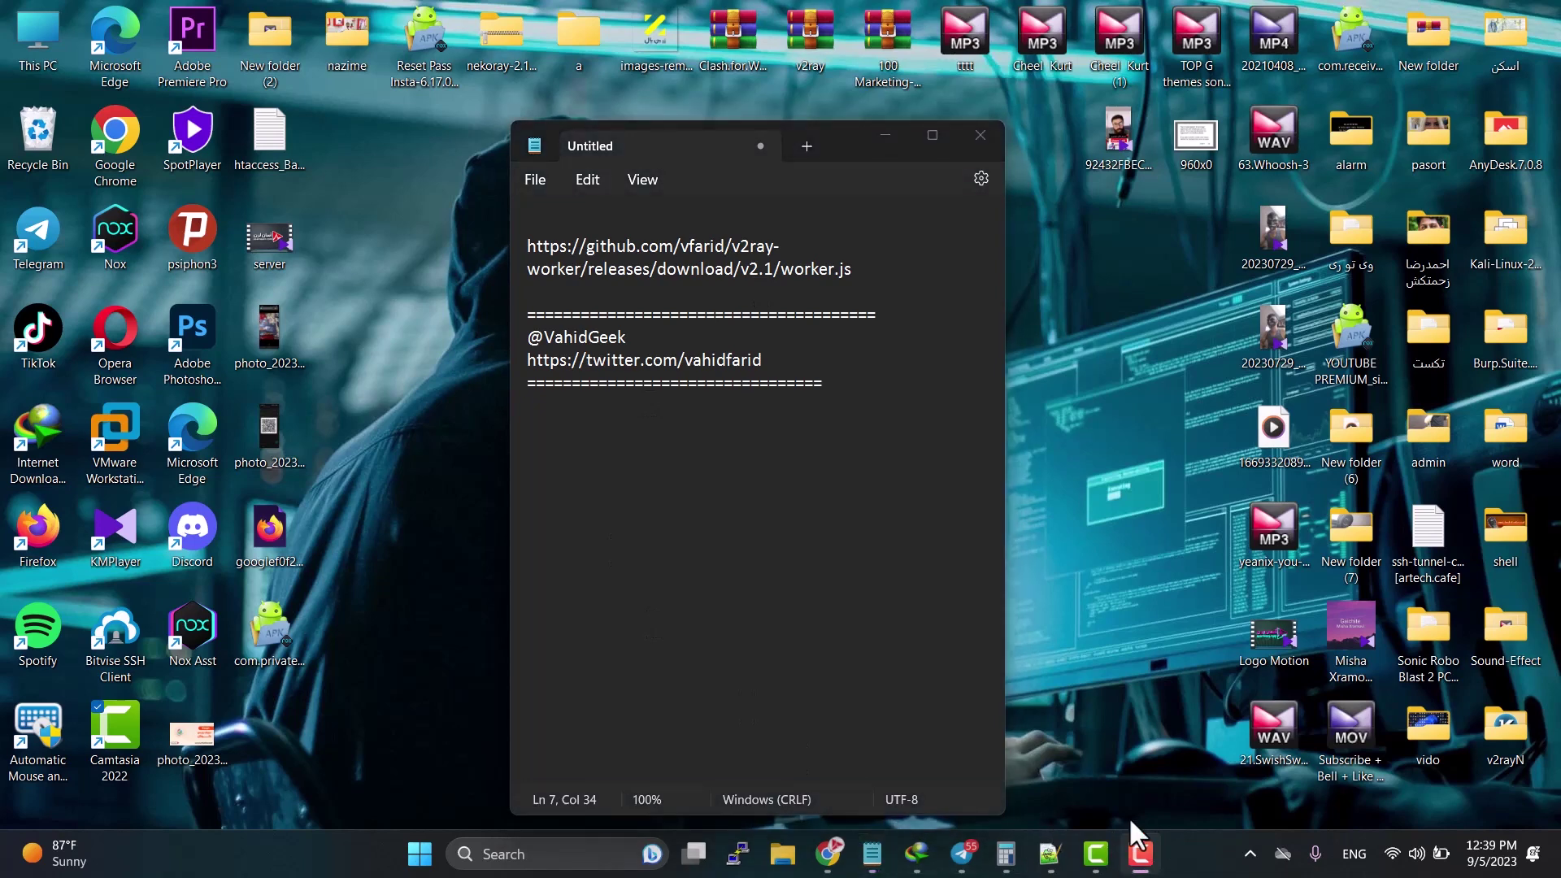
pyautogui.click(828, 854)
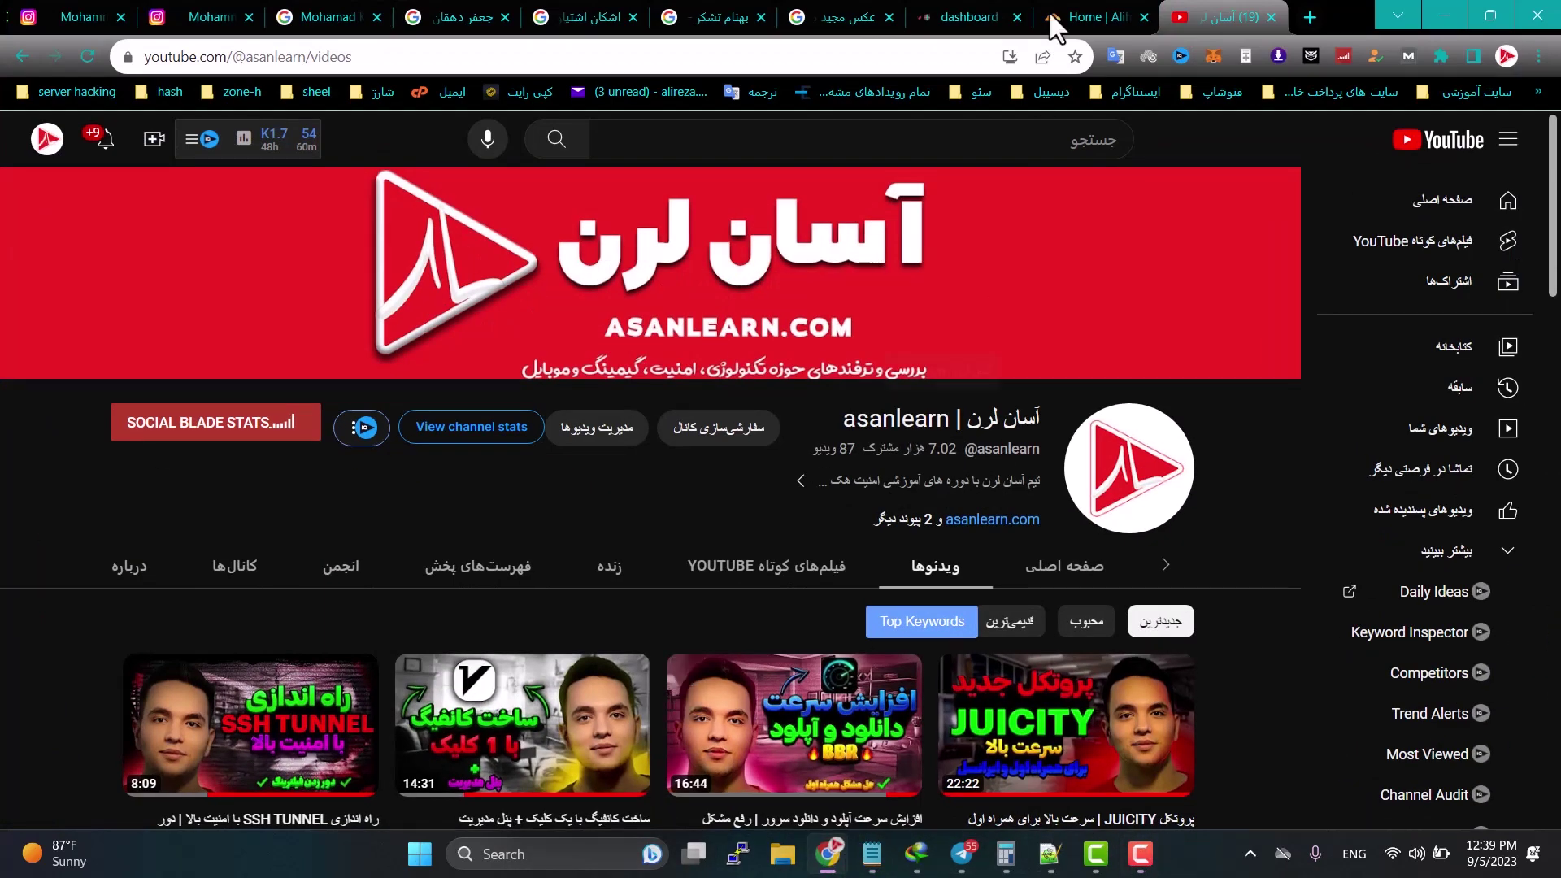
# Step: Switch to the Cloudflare tab and go to the Workers & Pages section
pyautogui.click(1055, 23)
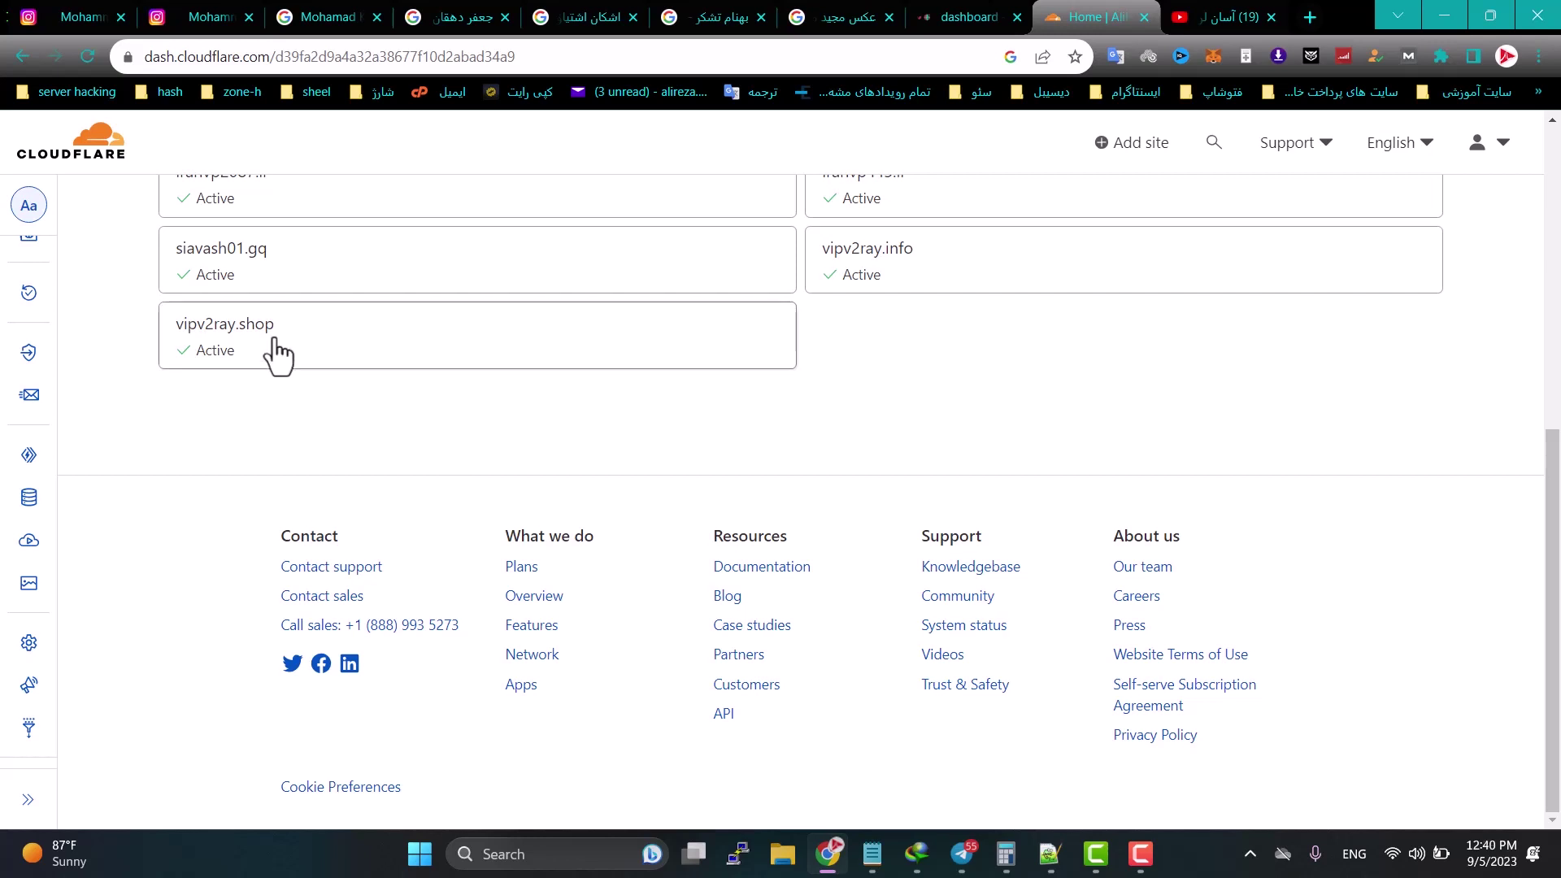
pyautogui.moveTo(55, 510)
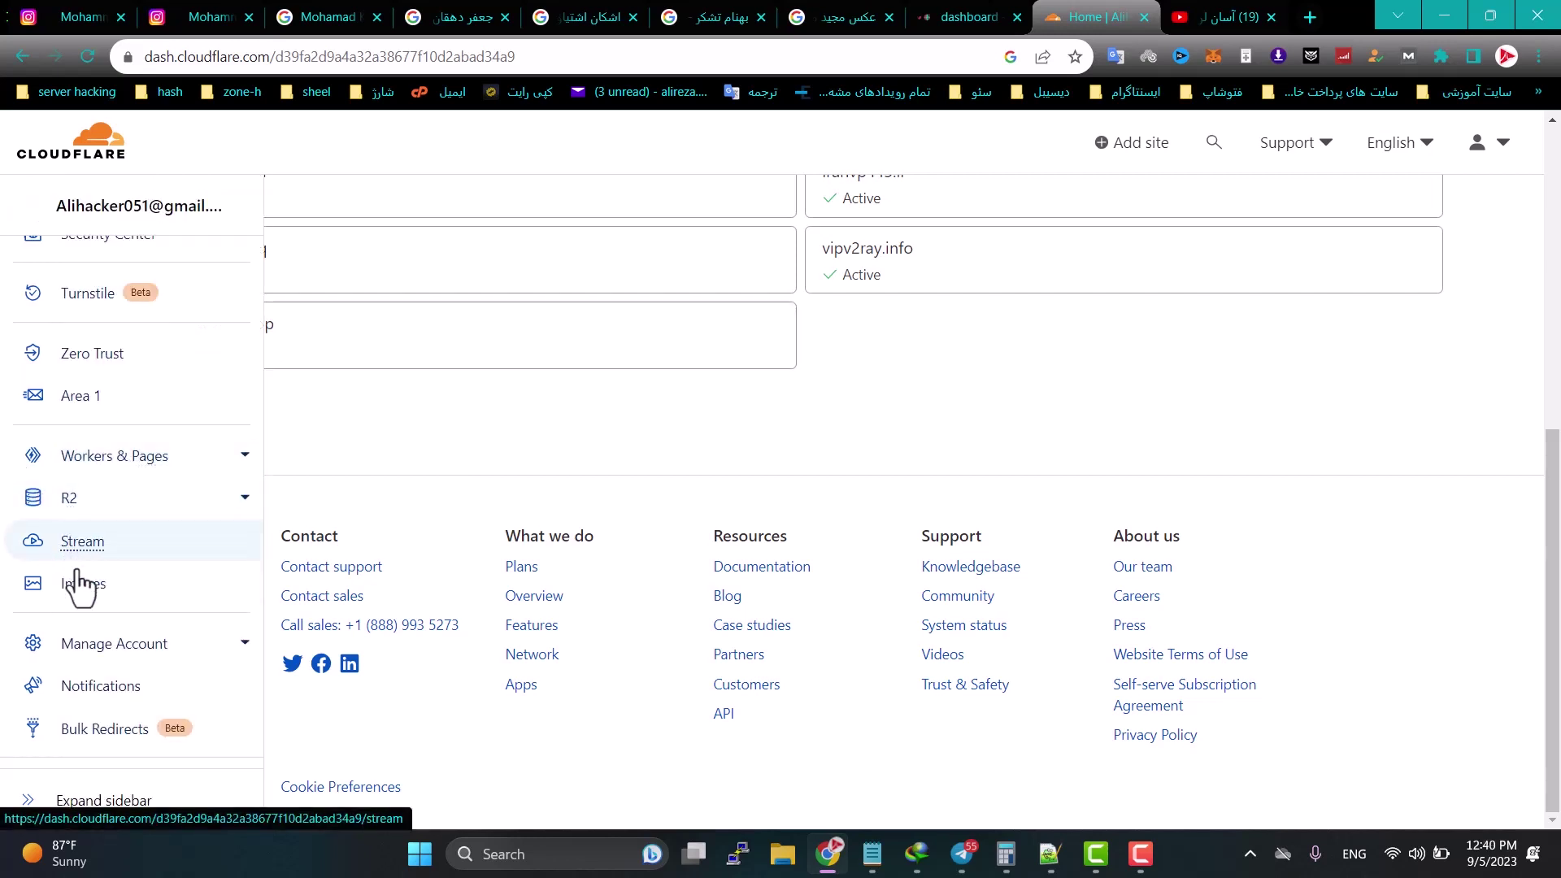
pyautogui.click(122, 467)
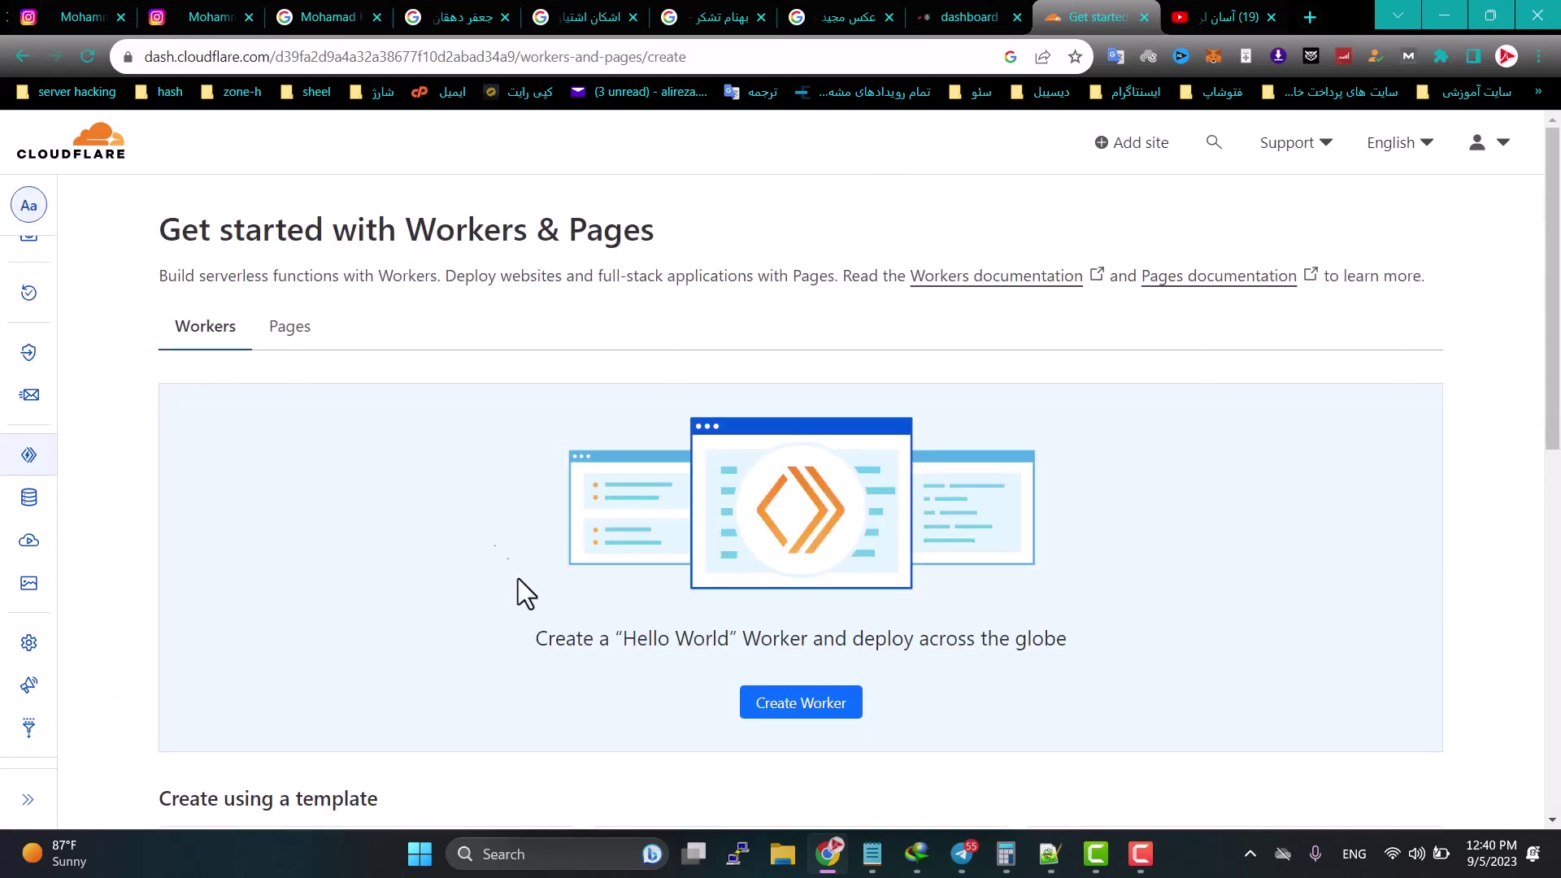
# Step: Start a new Hello World worker and name it asanlearn
pyautogui.click(804, 707)
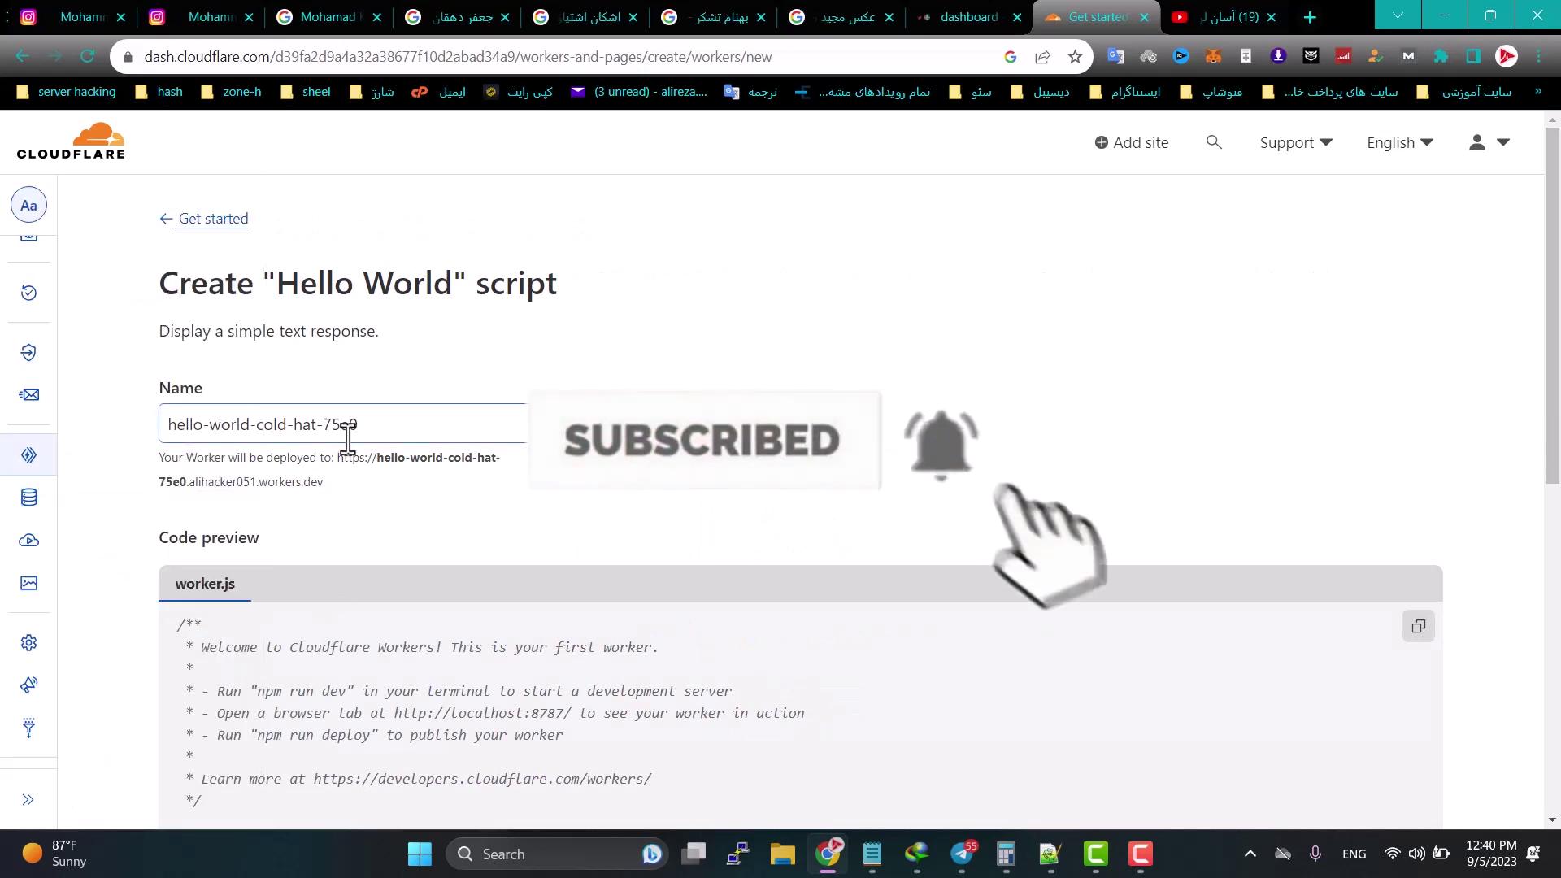
pyautogui.moveTo(366, 420); pyautogui.dragTo(8, 423)
pyautogui.write('as')
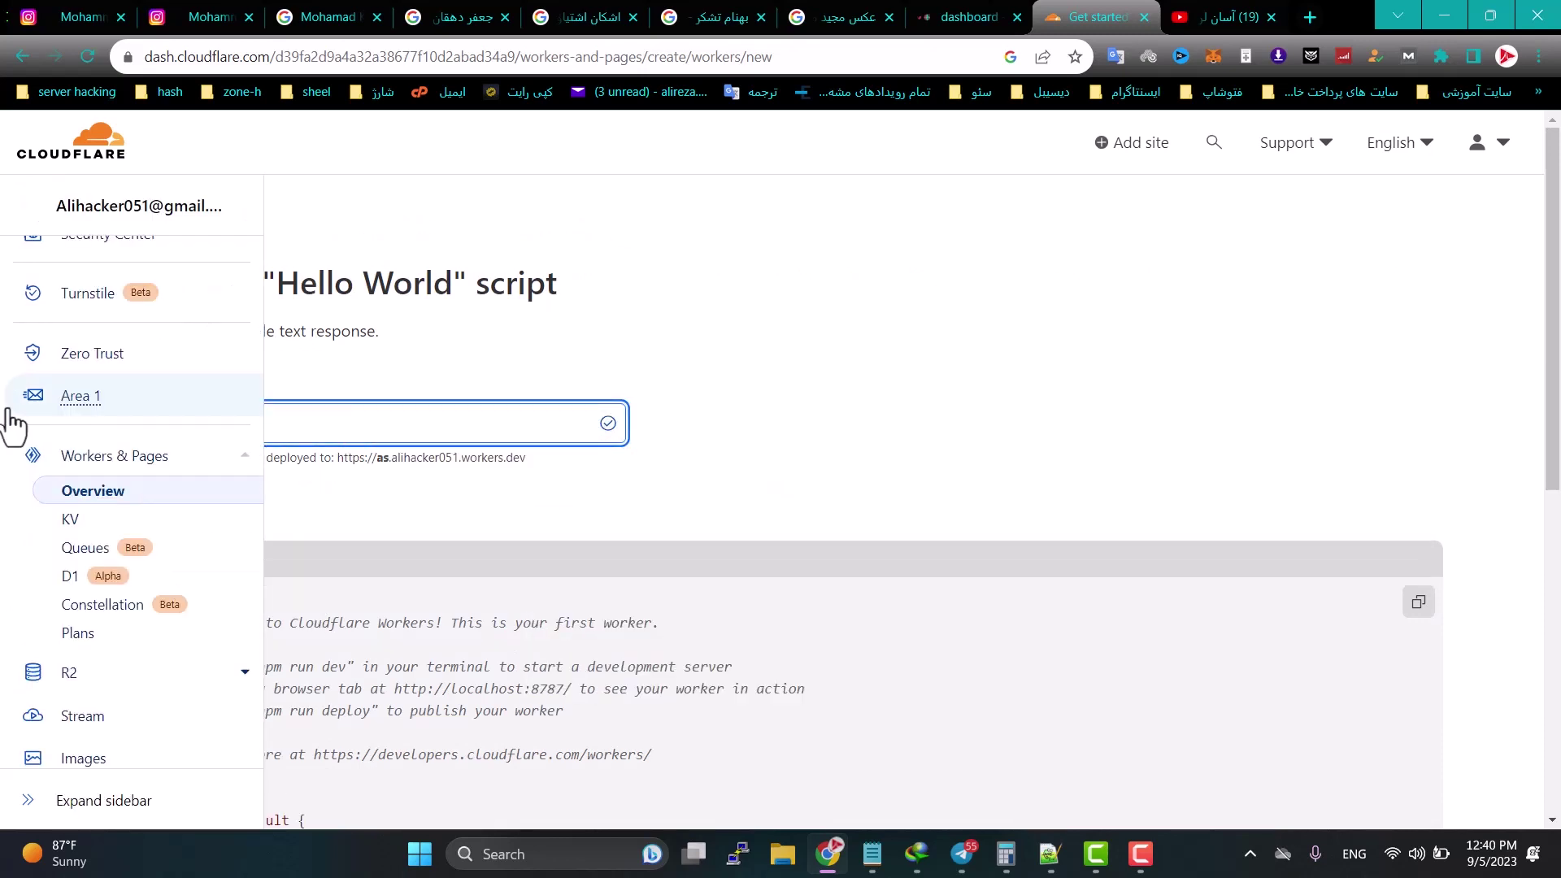
pyautogui.write('anl')
pyautogui.click(934, 357)
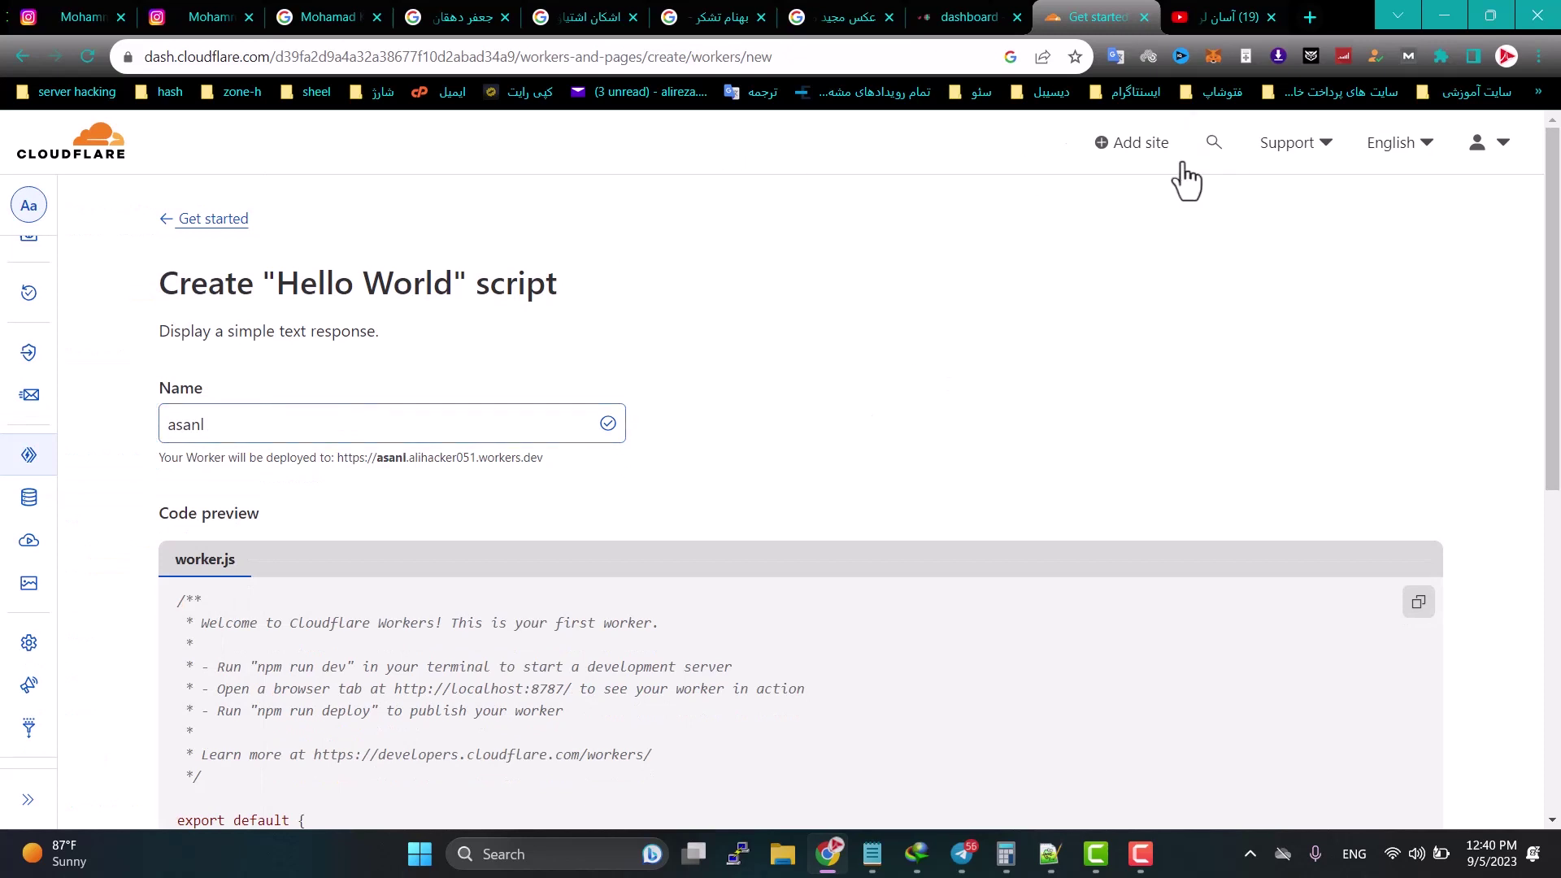
pyautogui.moveTo(143, 529)
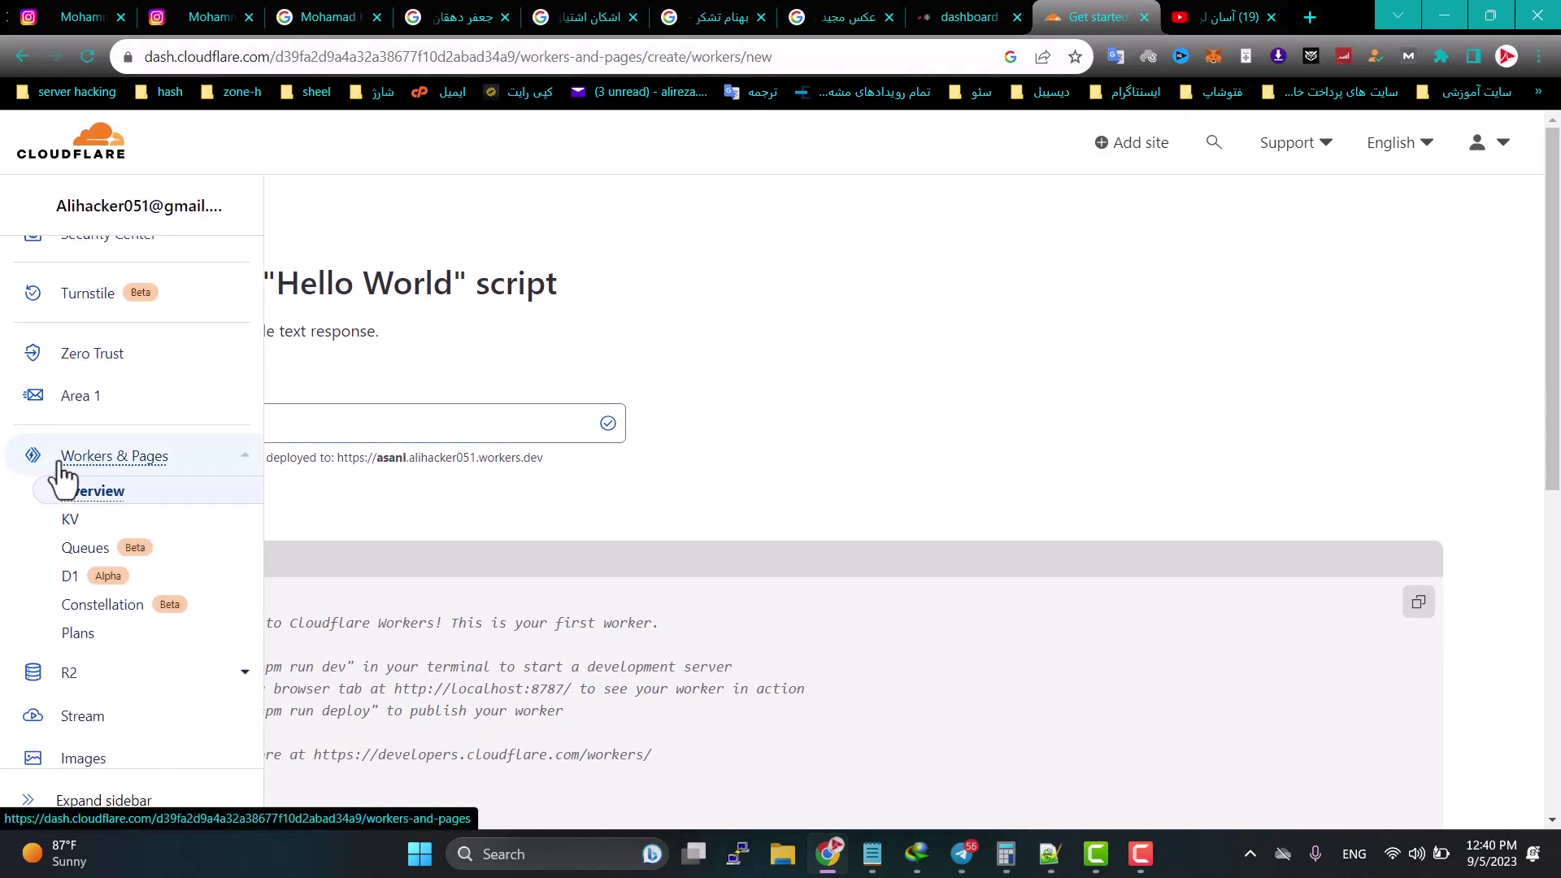
pyautogui.click(407, 435)
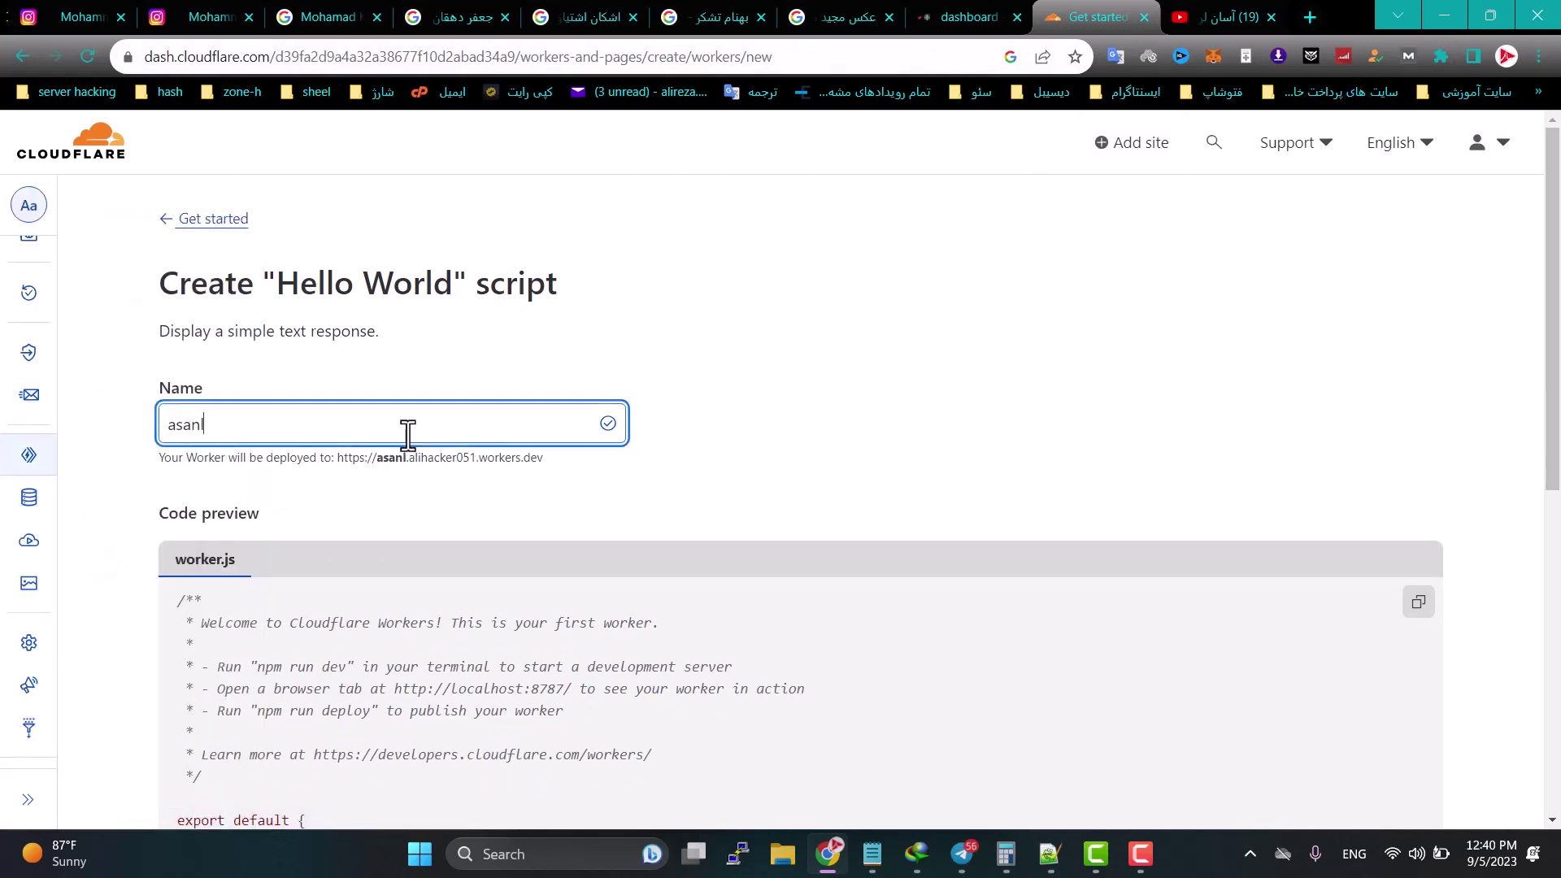
pyautogui.write('e')
pyautogui.press('BackSpace')
pyautogui.press('BackSpace')
pyautogui.press('BackSpace')
pyautogui.press('BackSpace')
pyautogui.press('BackSpace')
pyautogui.press('BackSpace')
pyautogui.write('asanlearn')
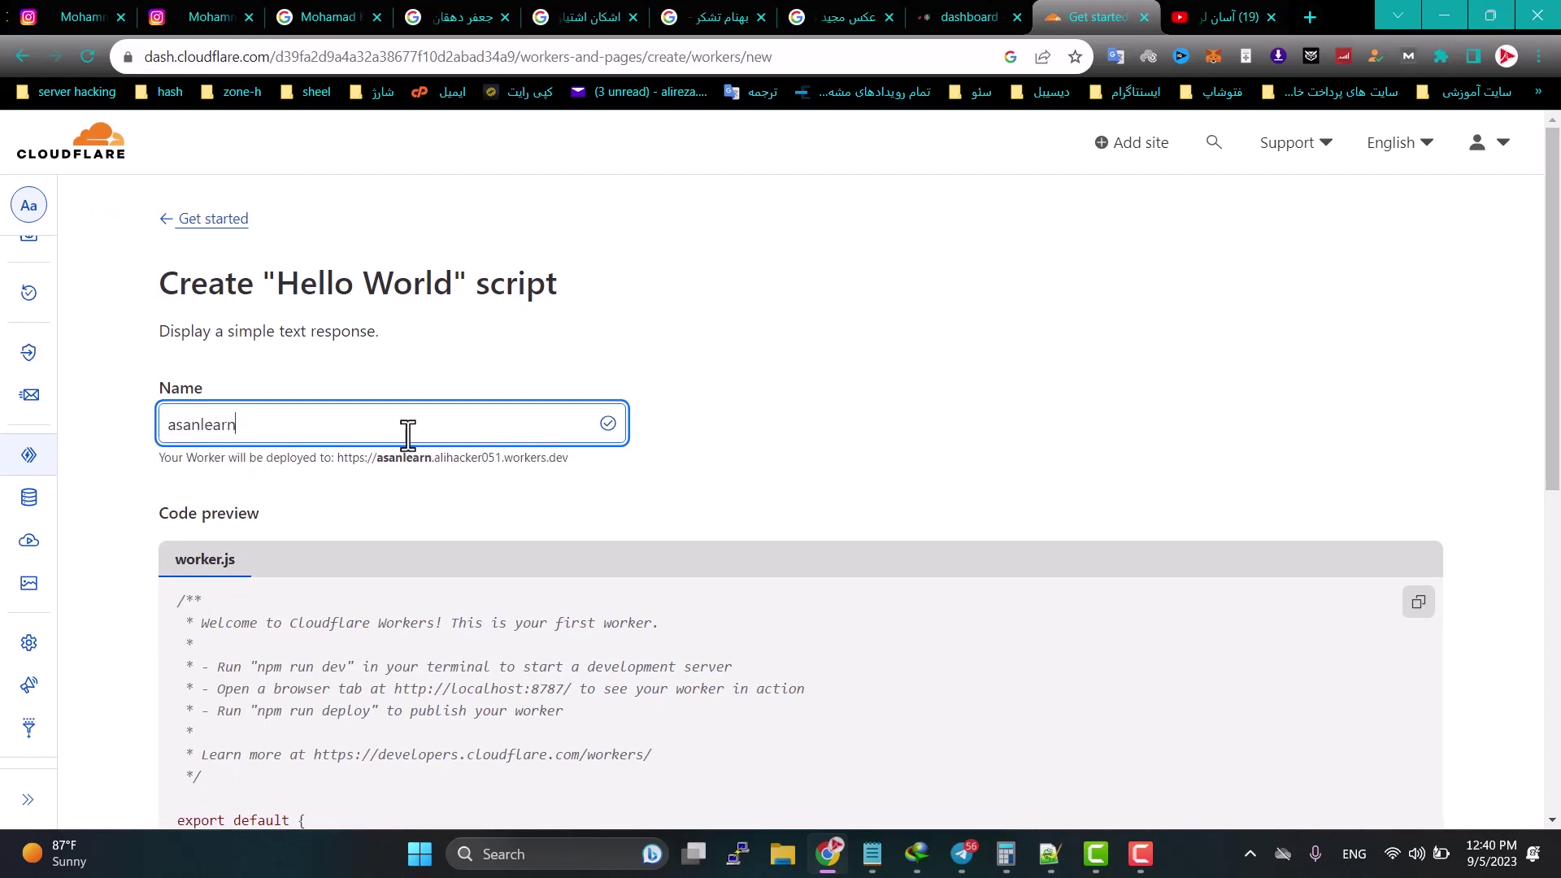
# Step: Deploy the asanlearn worker and return to the Workers & Pages overview
pyautogui.scroll(-8, 562, 431)
pyautogui.click(1429, 425)
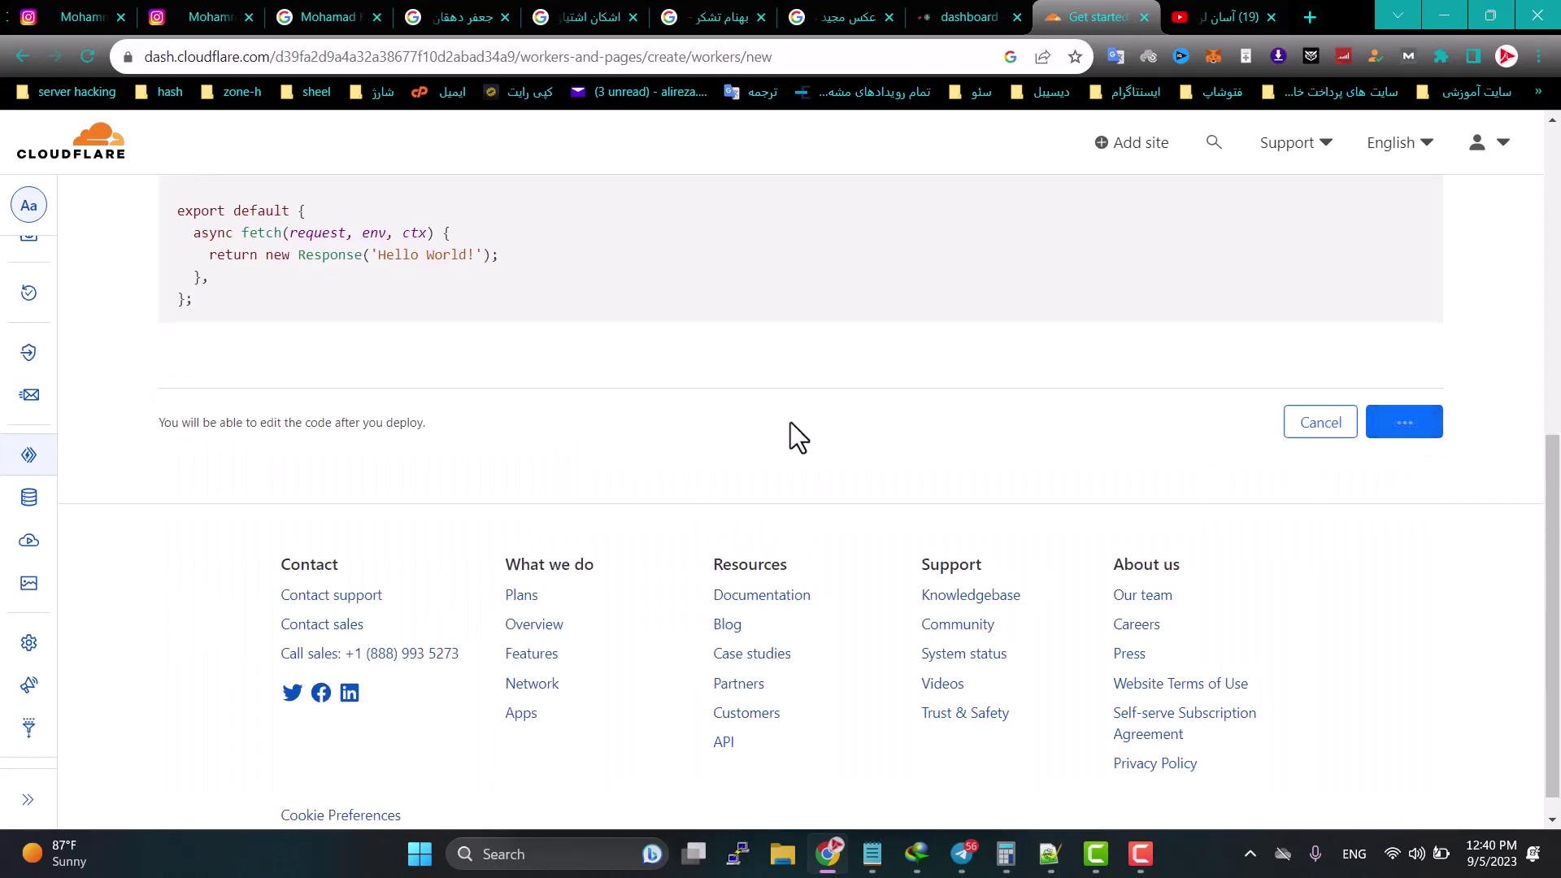
pyautogui.scroll(5, 627, 485)
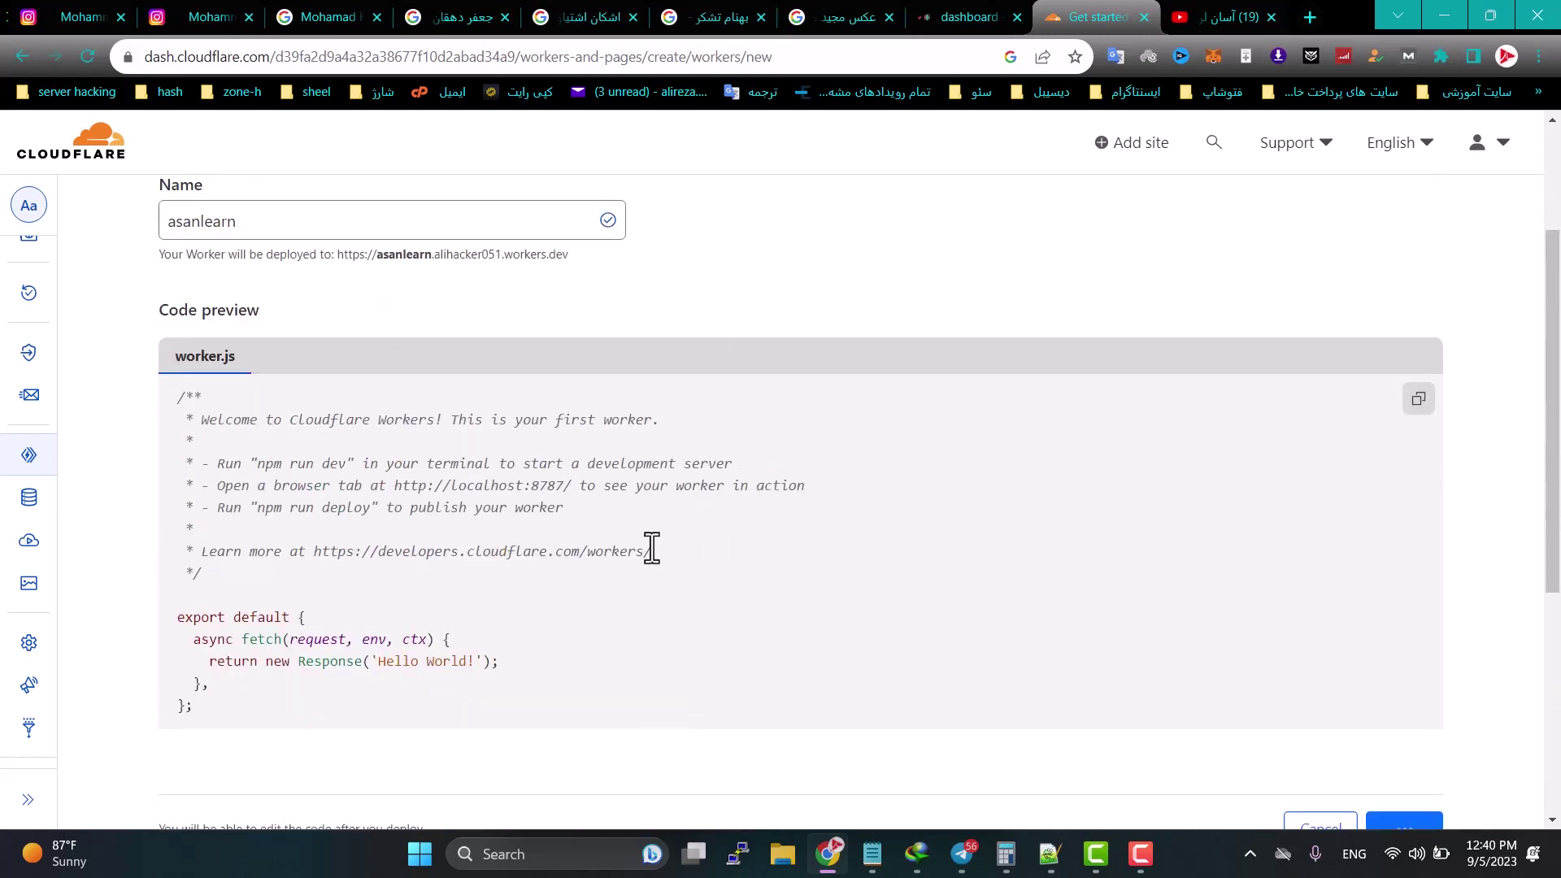
pyautogui.scroll(-3, 339, 529)
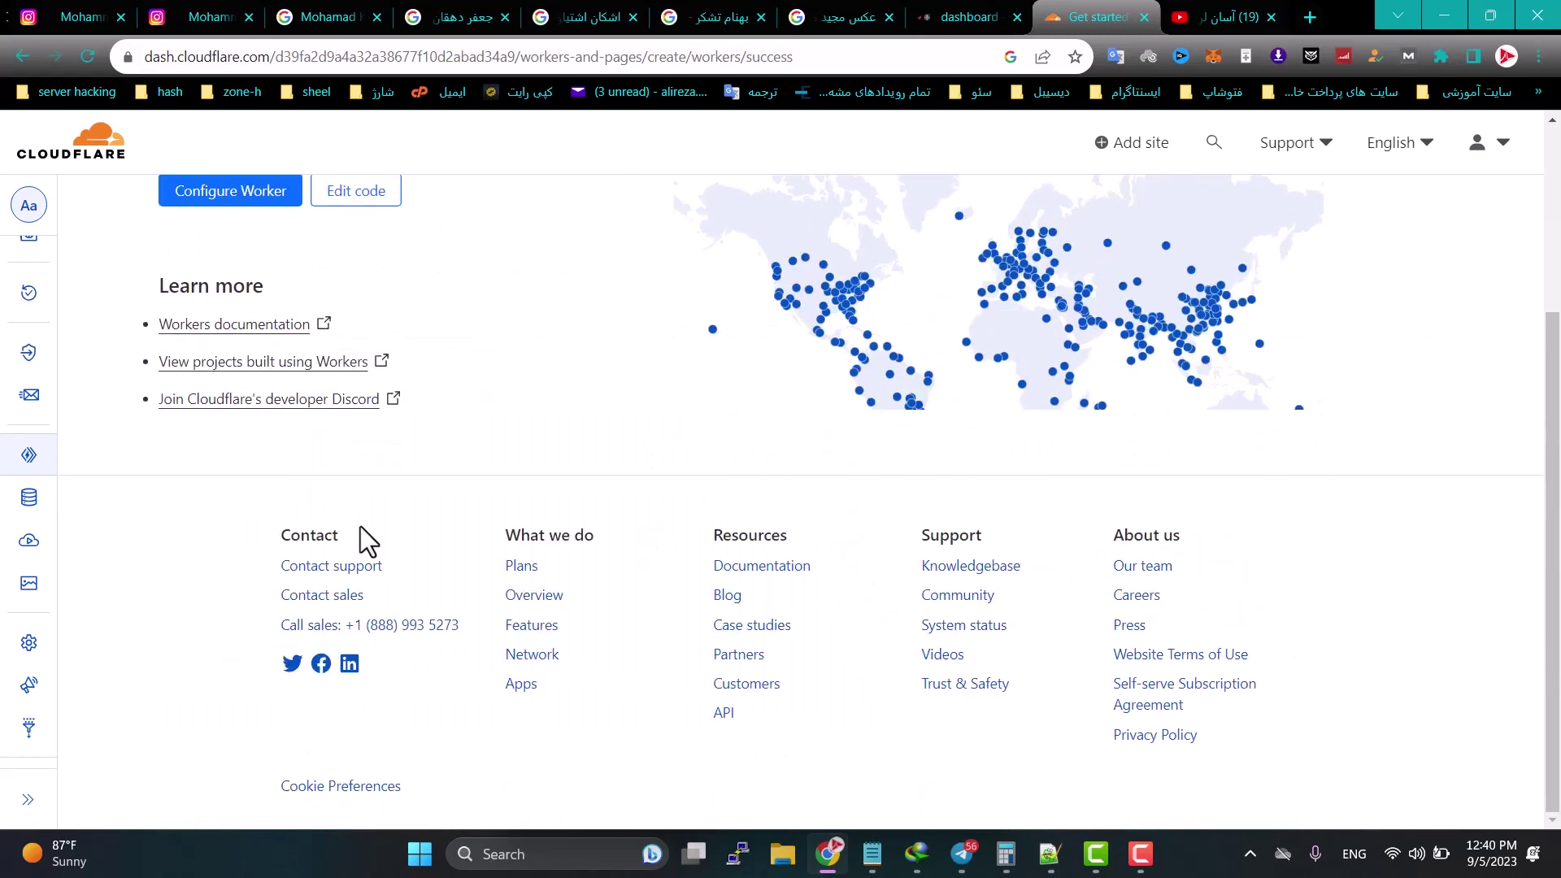
pyautogui.scroll(3, 359, 525)
pyautogui.moveTo(29, 479)
pyautogui.click(92, 492)
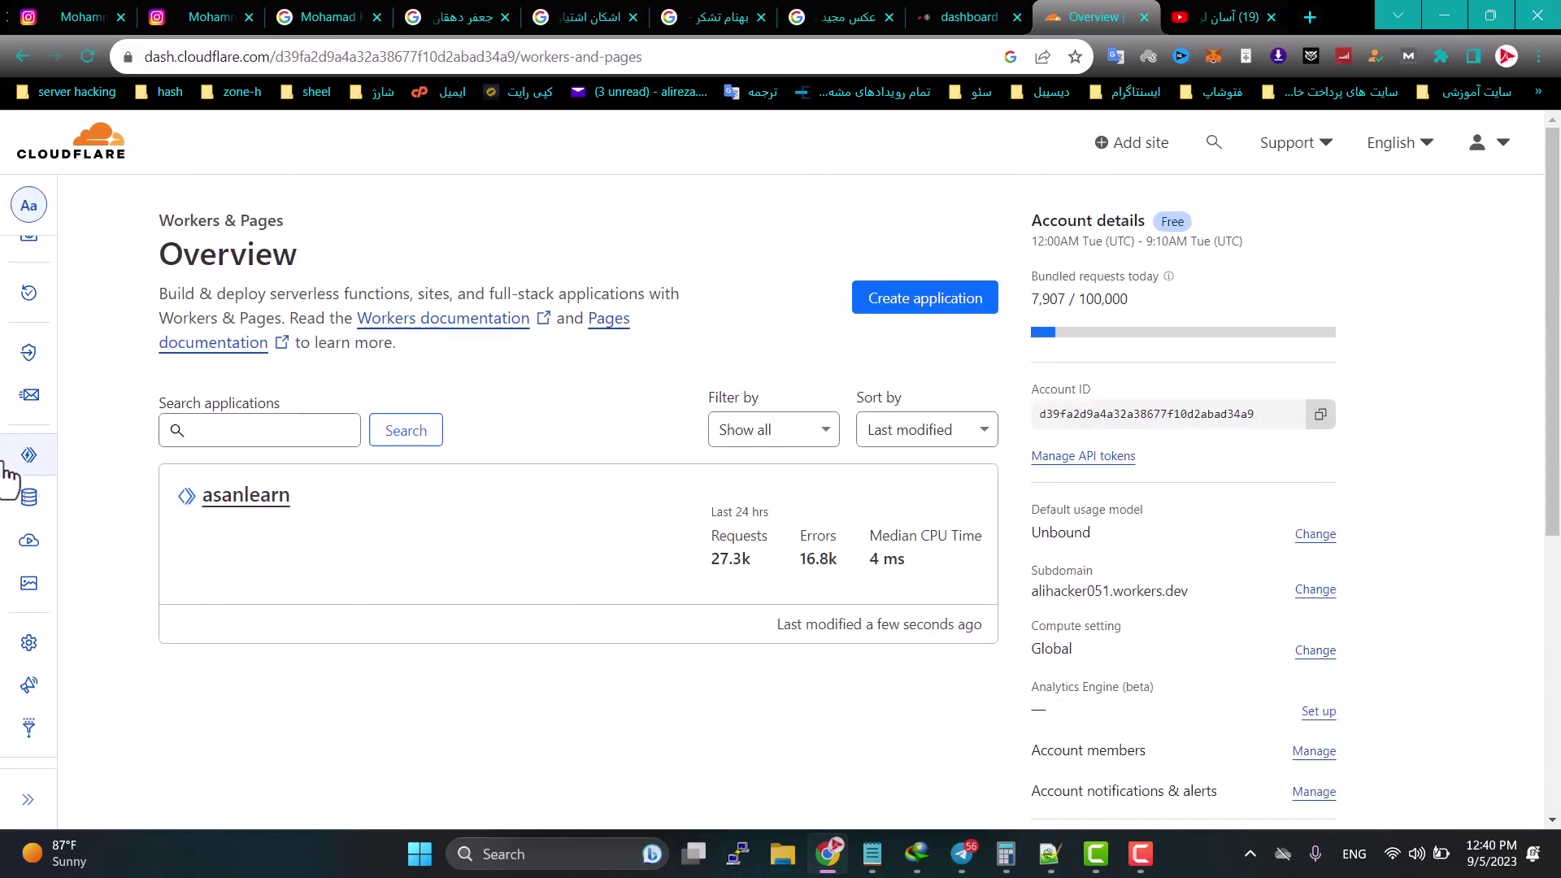
# Step: Open the asanlearn worker's page and copy the GitHub worker.js link from the Notepad note
pyautogui.click(275, 504)
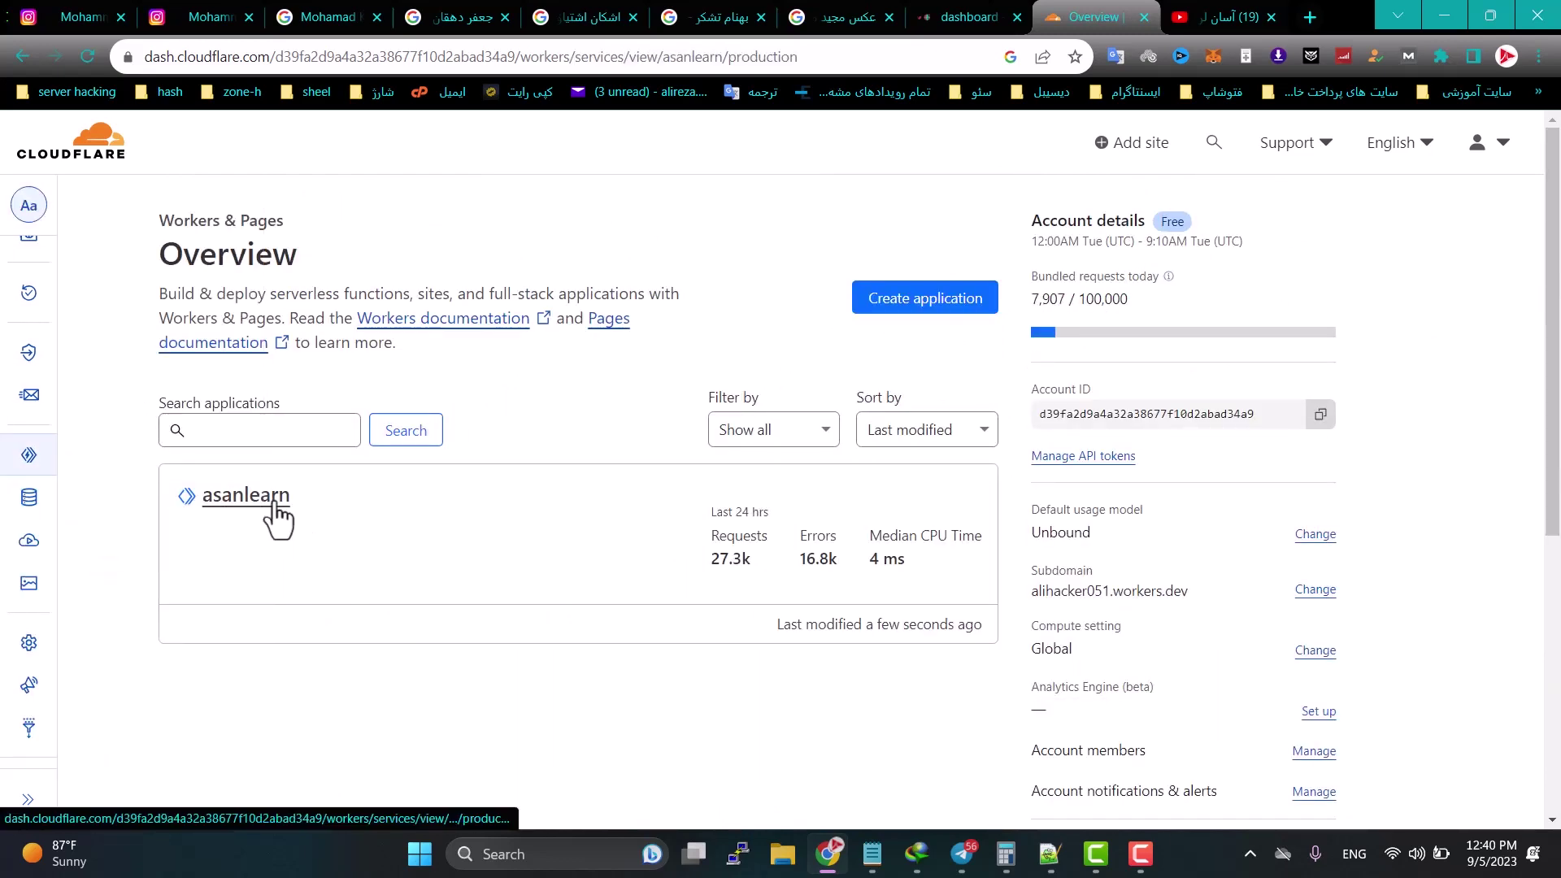
pyautogui.click(872, 854)
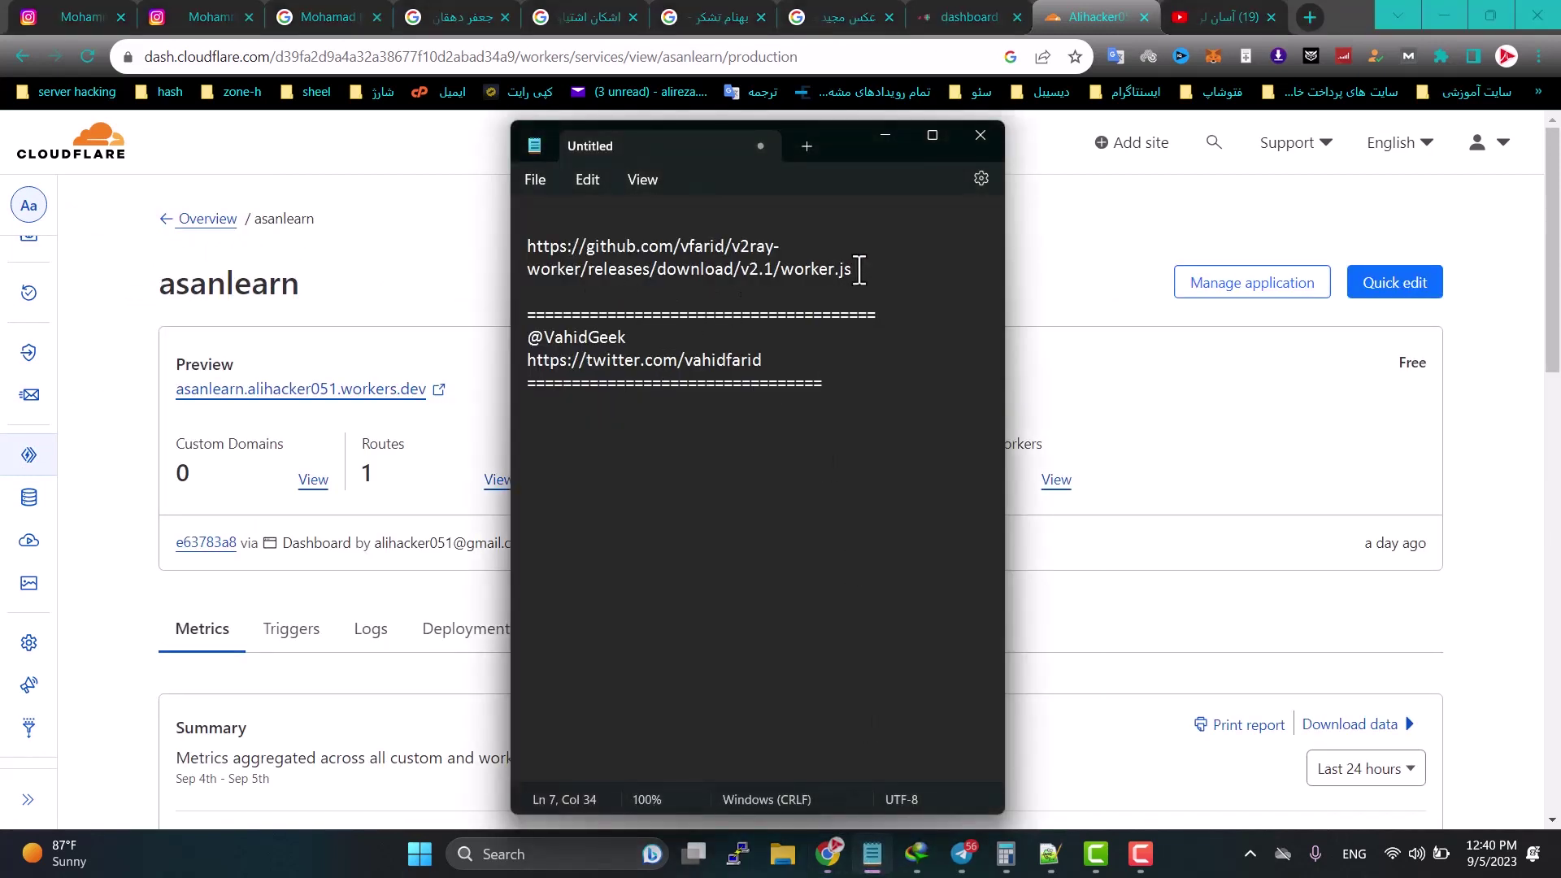
pyautogui.moveTo(860, 269); pyautogui.dragTo(526, 251)
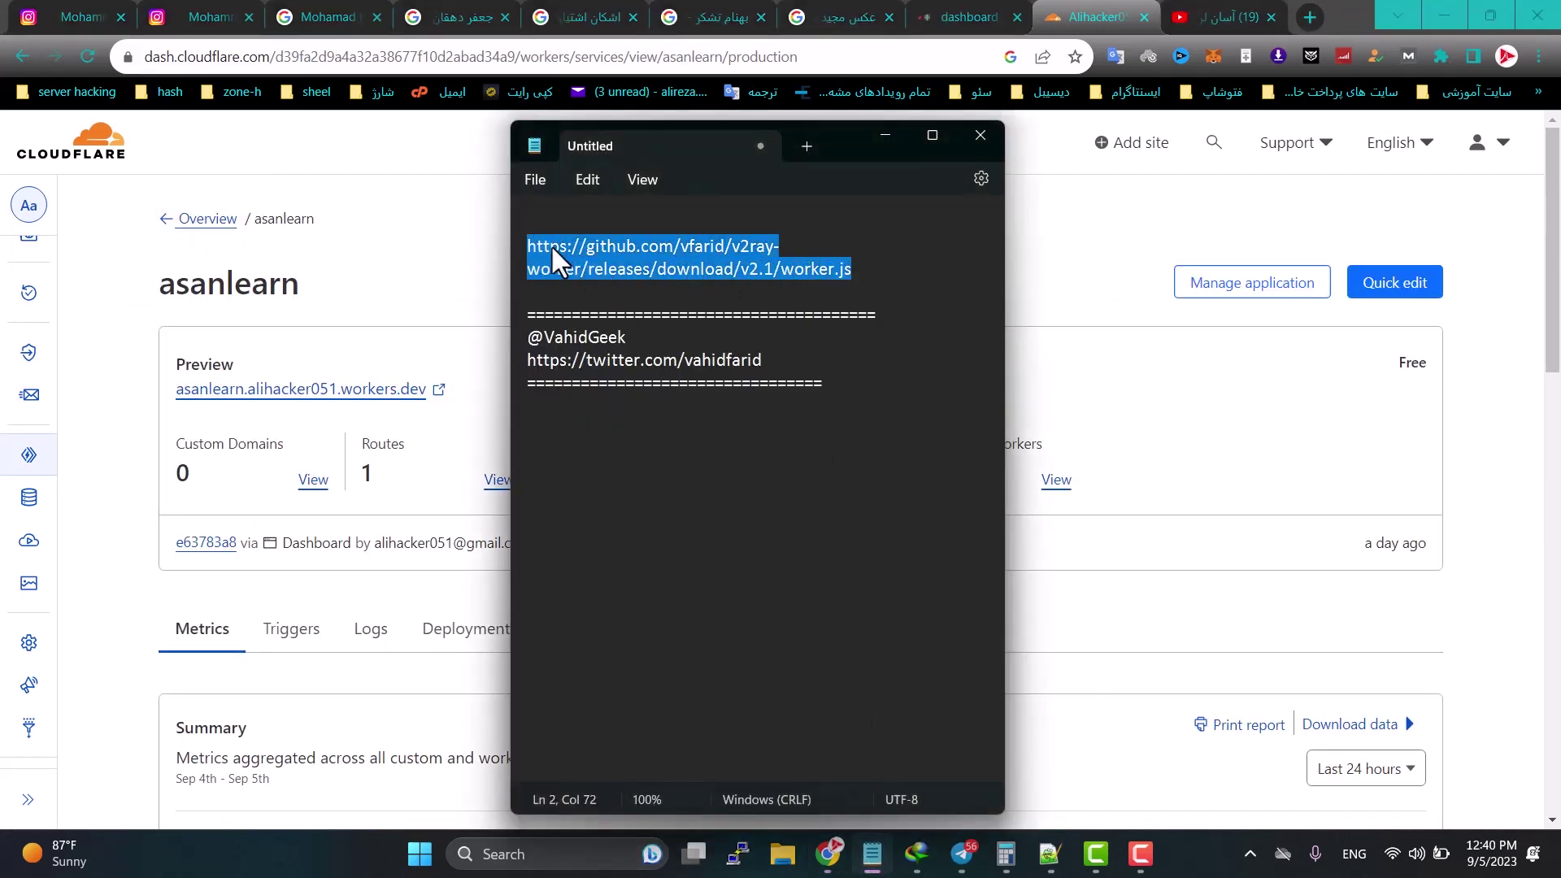
pyautogui.rightClick(552, 247)
pyautogui.click(602, 349)
pyautogui.click(884, 136)
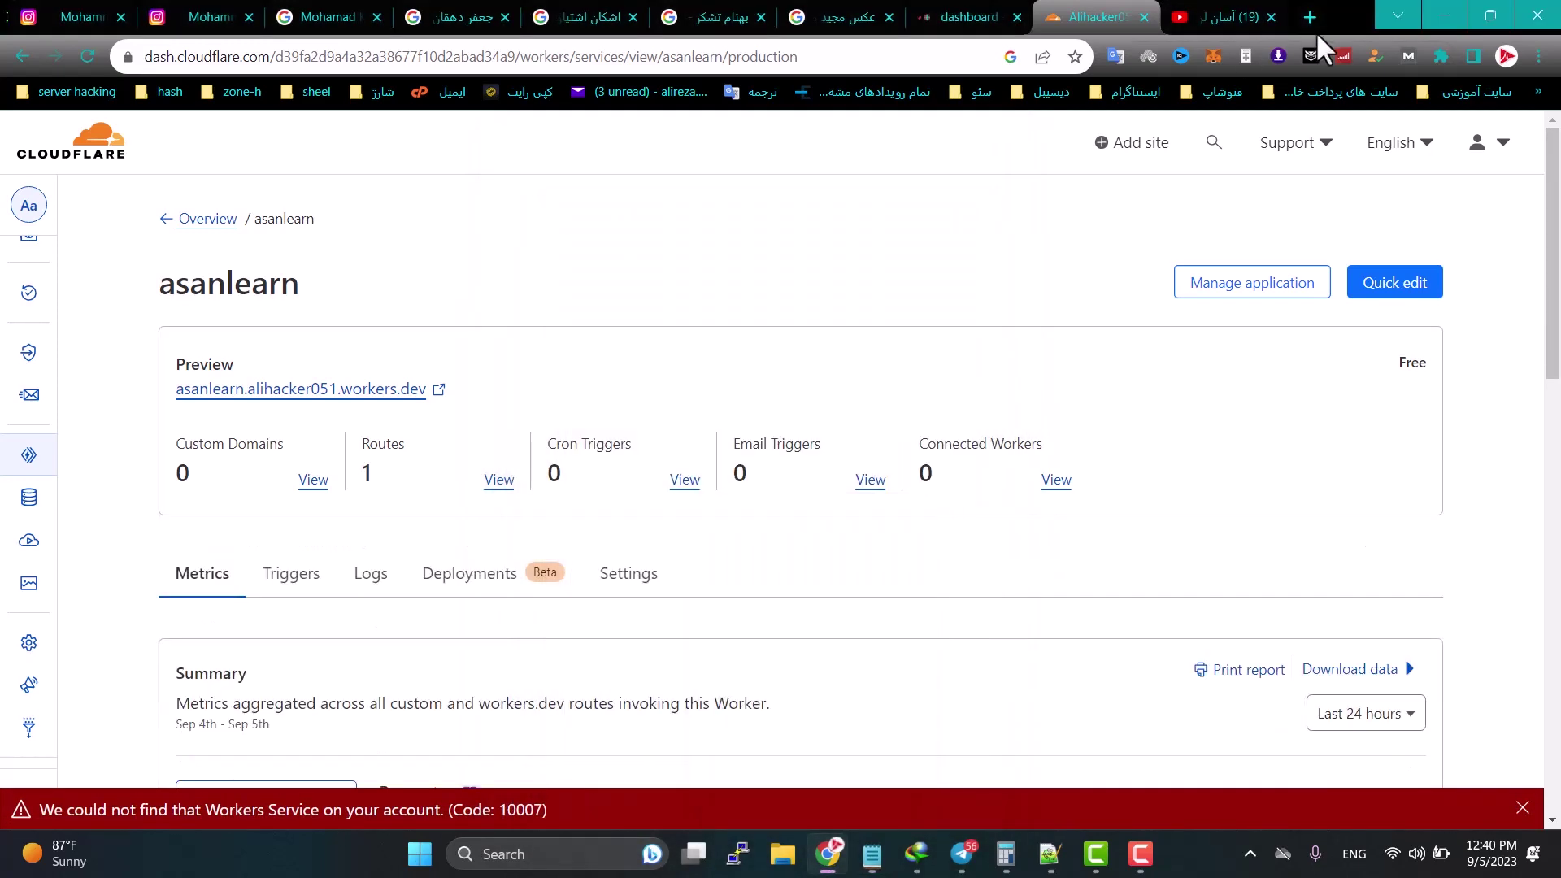
pyautogui.click(1310, 17)
# Step: Download worker.js from the pasted GitHub link to the Desktop, then return to the asanlearn tab
pyautogui.hotkey('ctrl', 'v')
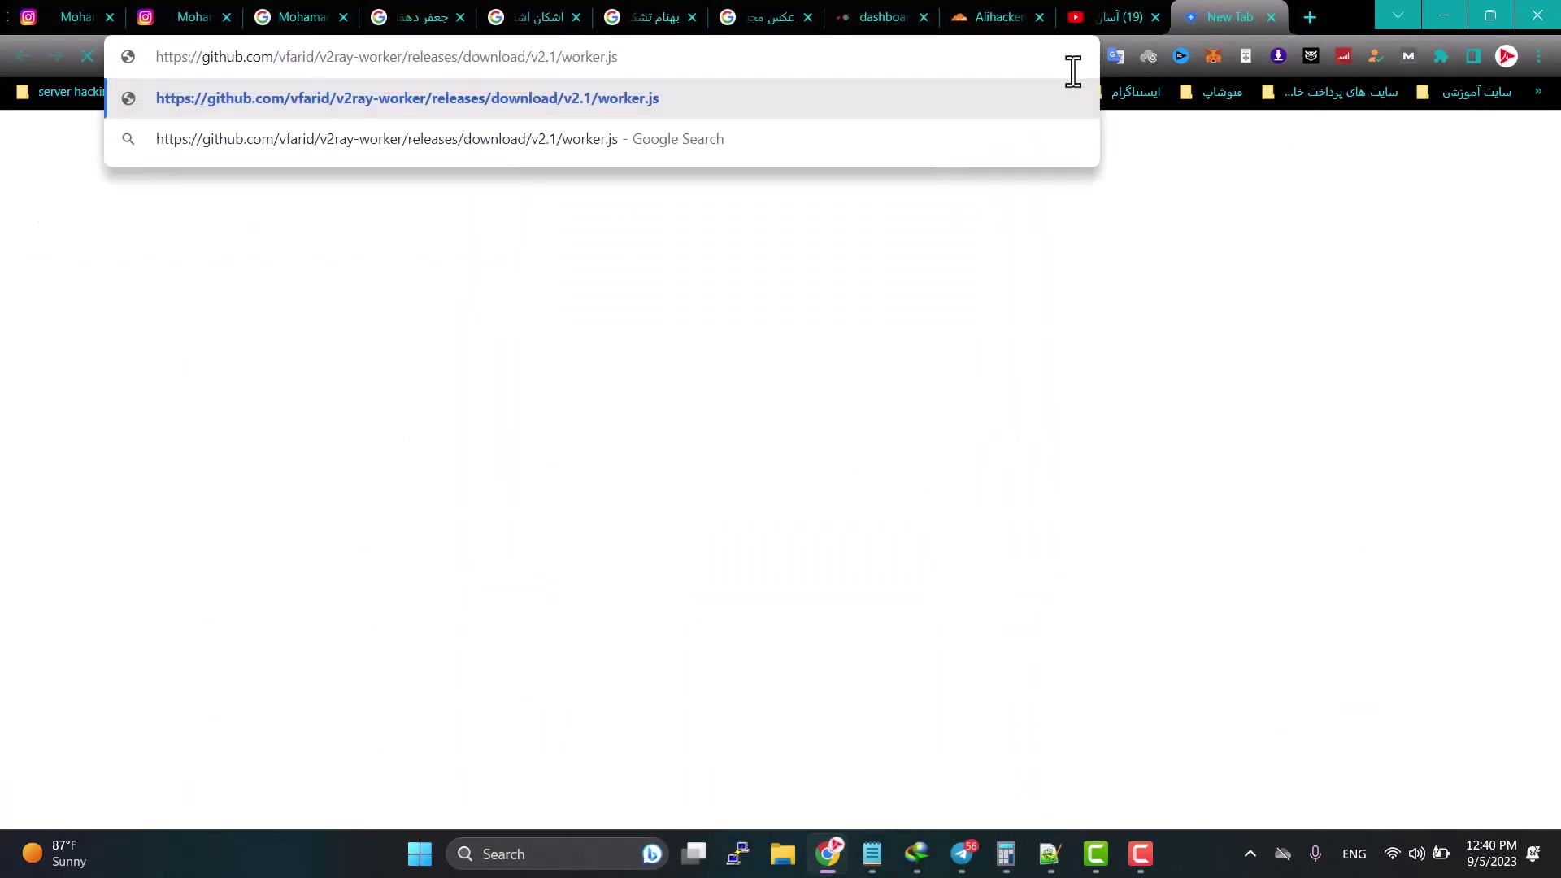
pyautogui.press('Return')
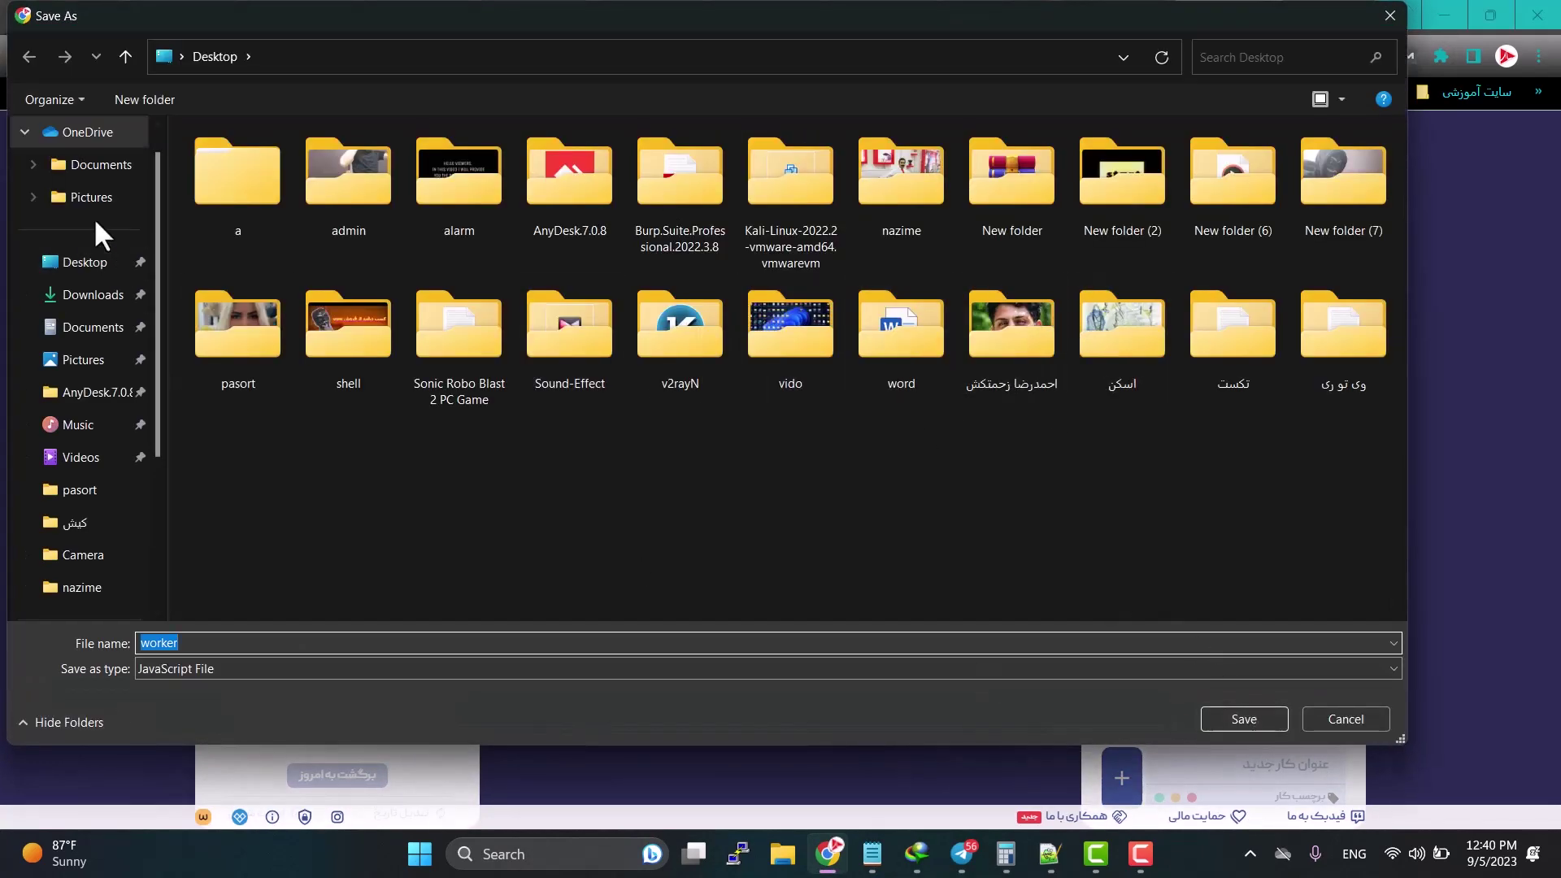
pyautogui.click(91, 262)
pyautogui.click(1245, 719)
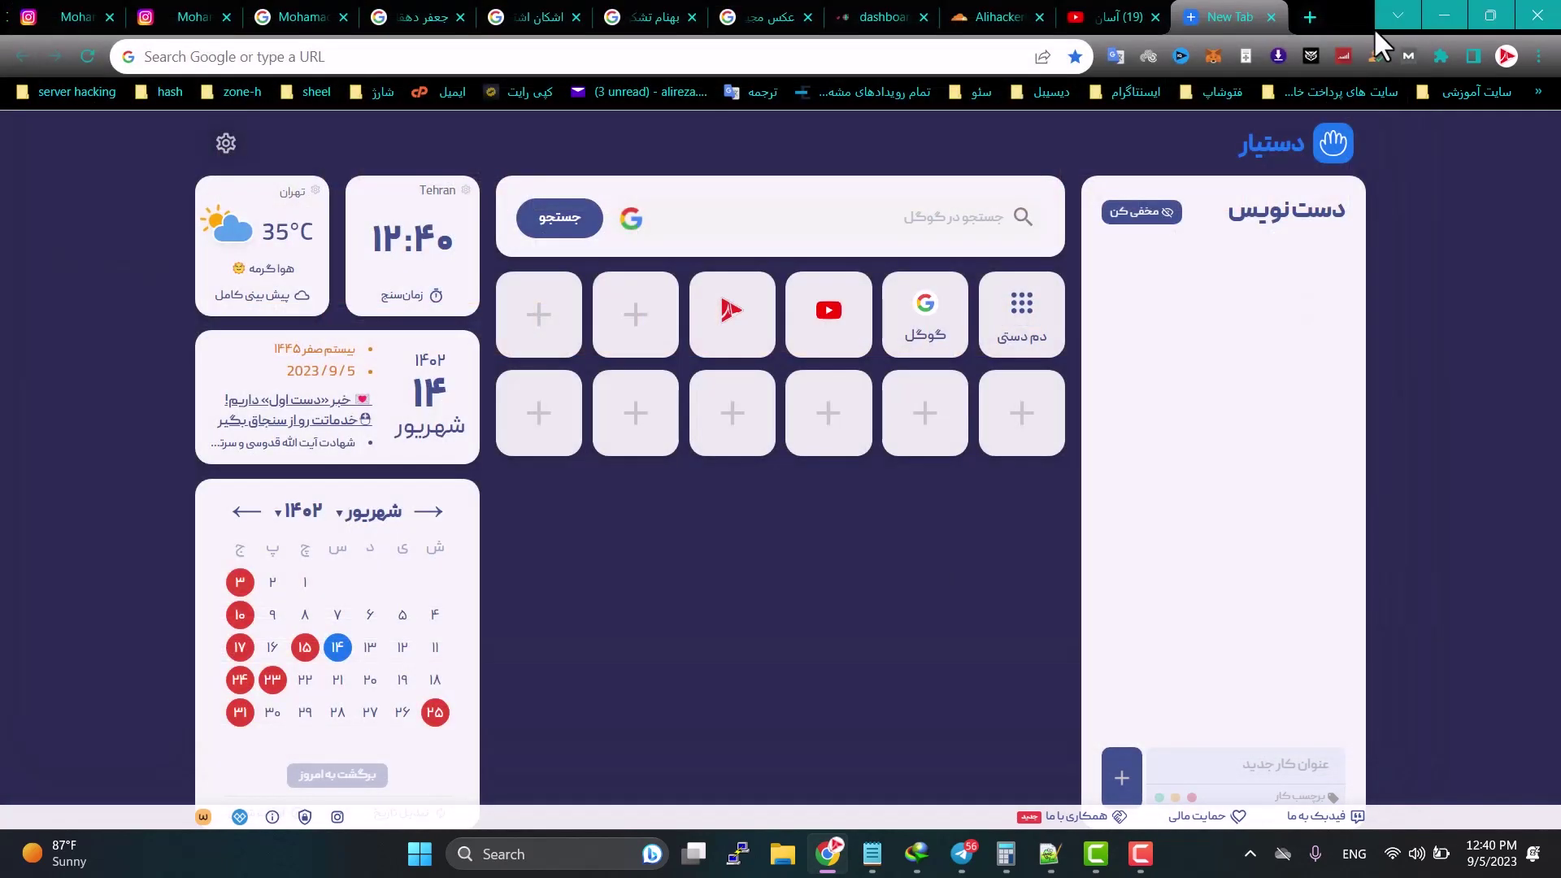
pyautogui.click(1445, 16)
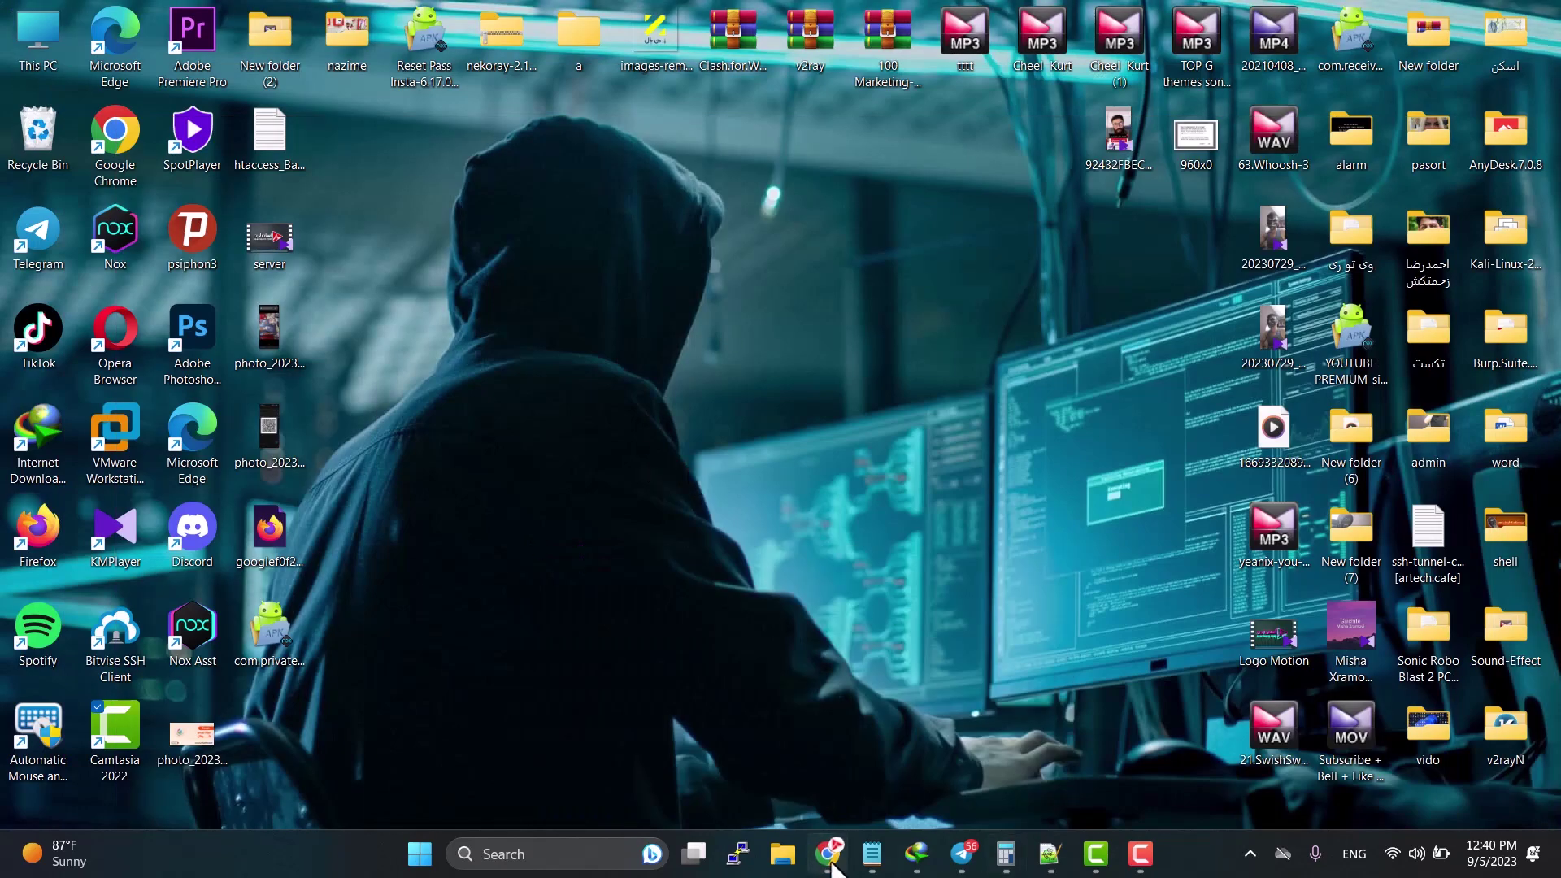
pyautogui.click(828, 853)
pyautogui.click(992, 17)
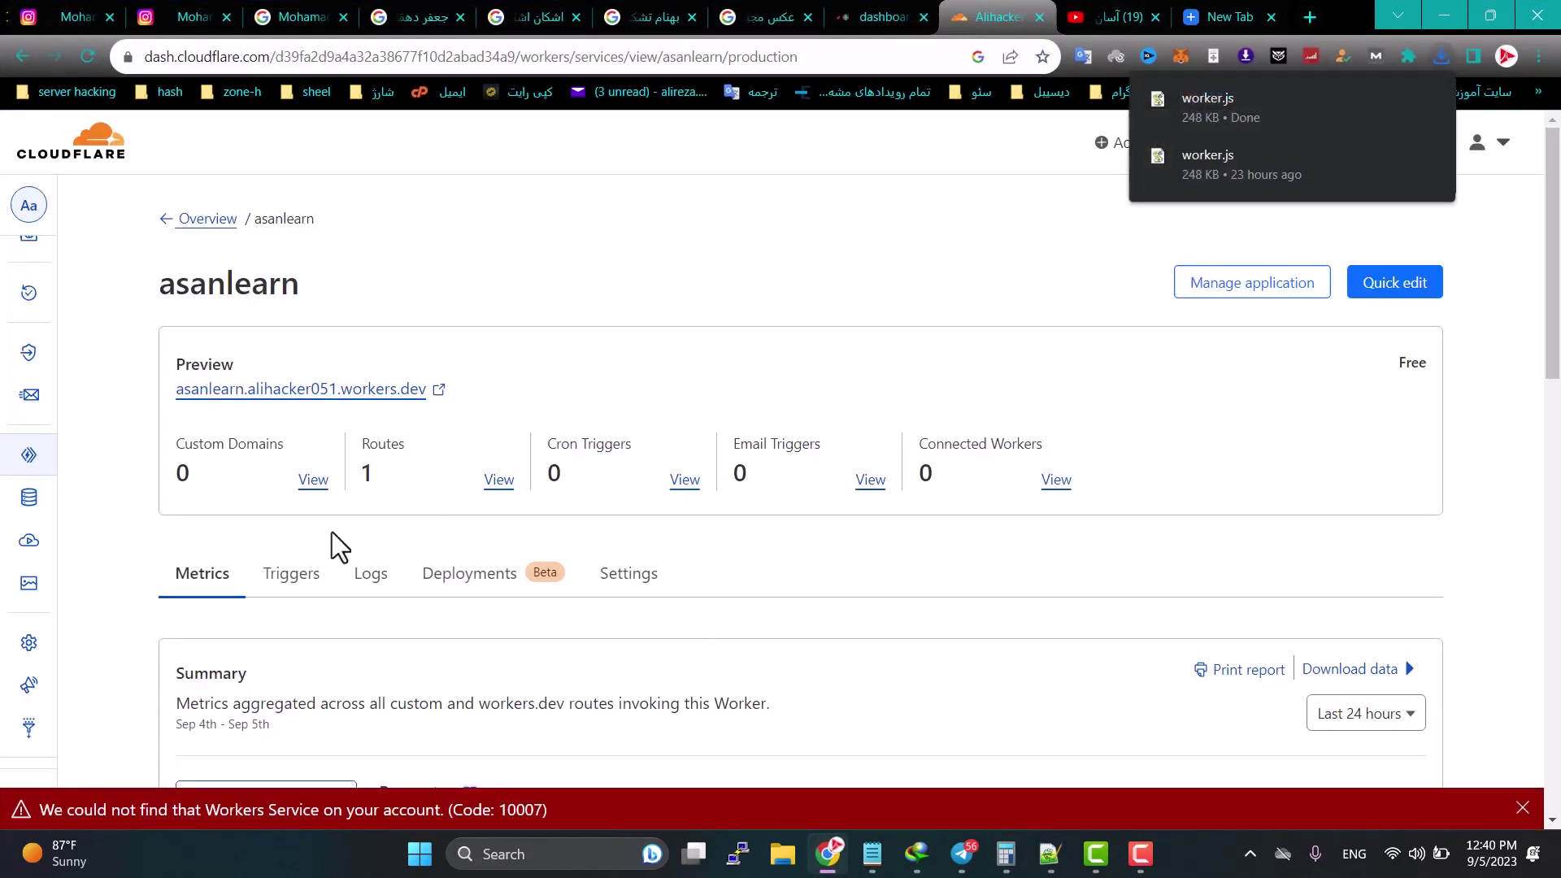
# Step: Open the asanlearn code editor, delete all its Hello World code, and minimize Chrome
pyautogui.click(1407, 291)
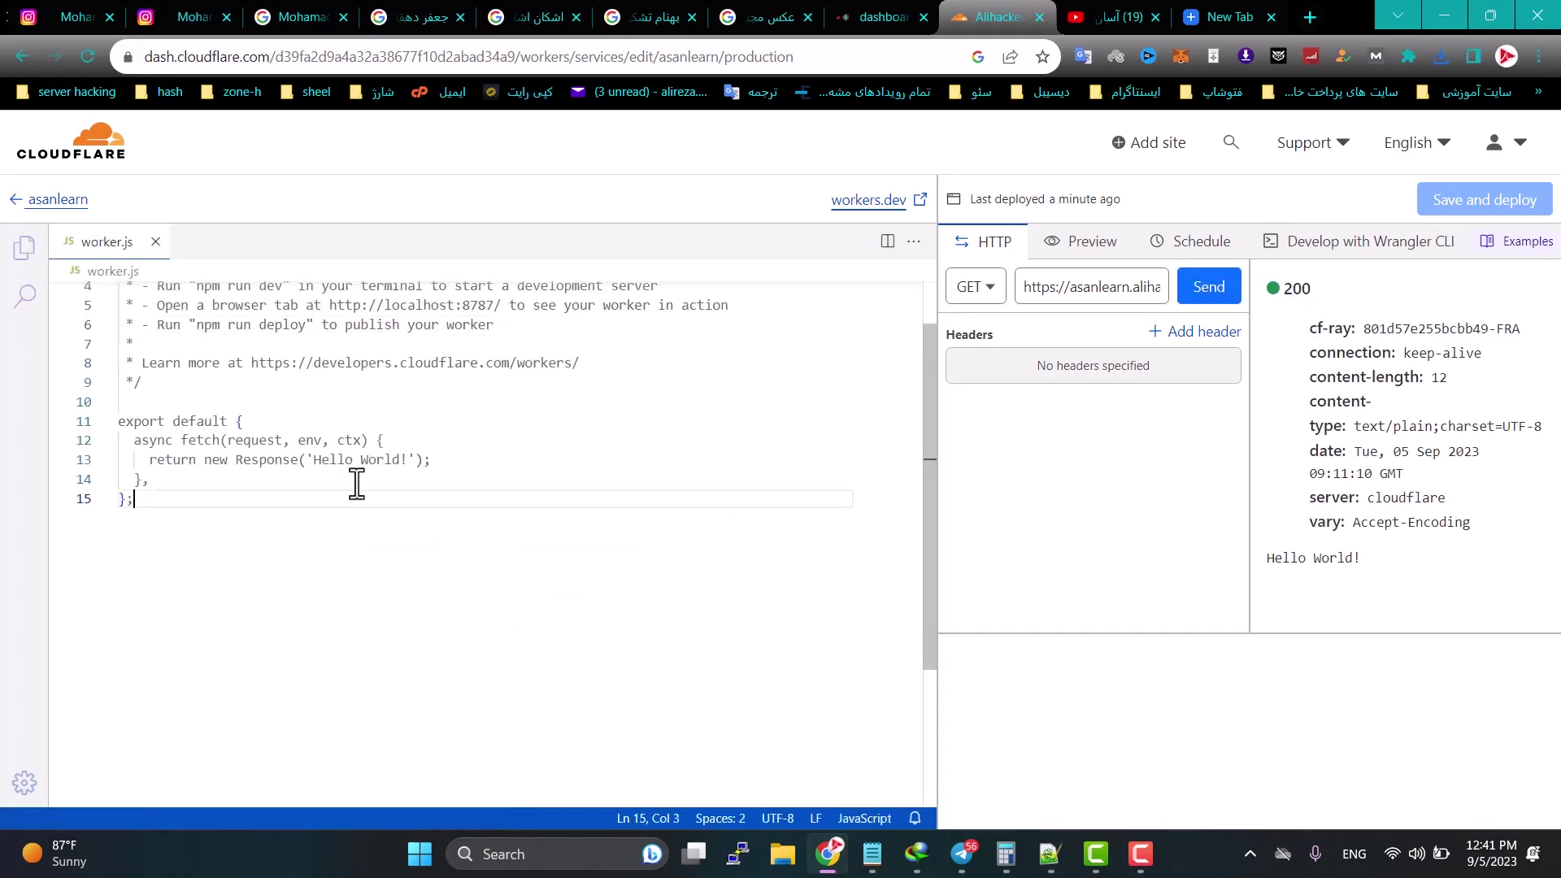
pyautogui.hotkey('ctrl', 'a')
pyautogui.press('BackSpace')
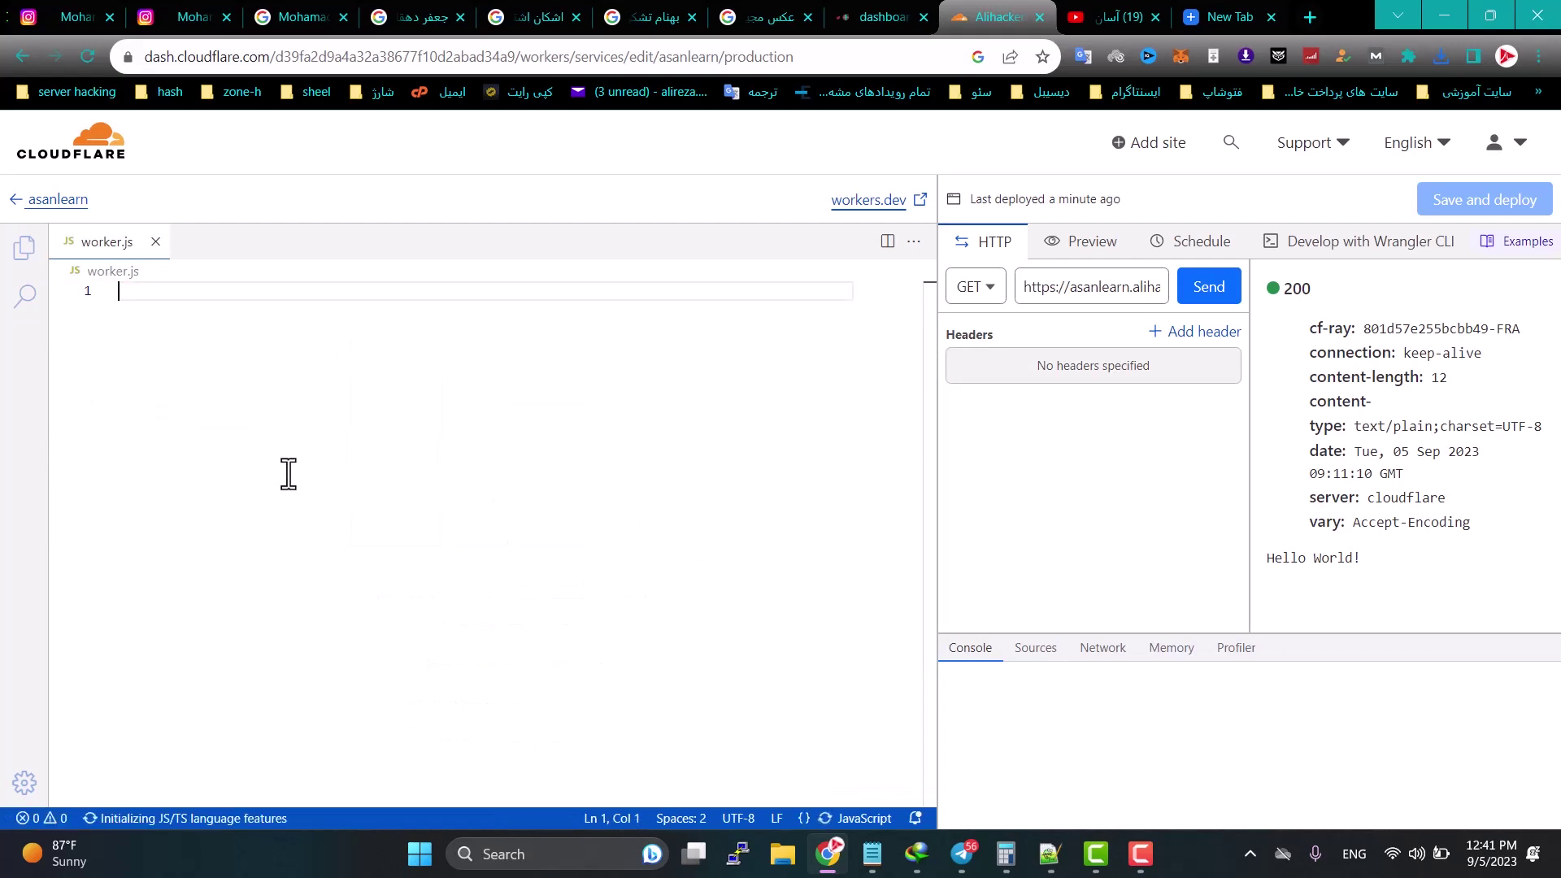
pyautogui.click(1442, 14)
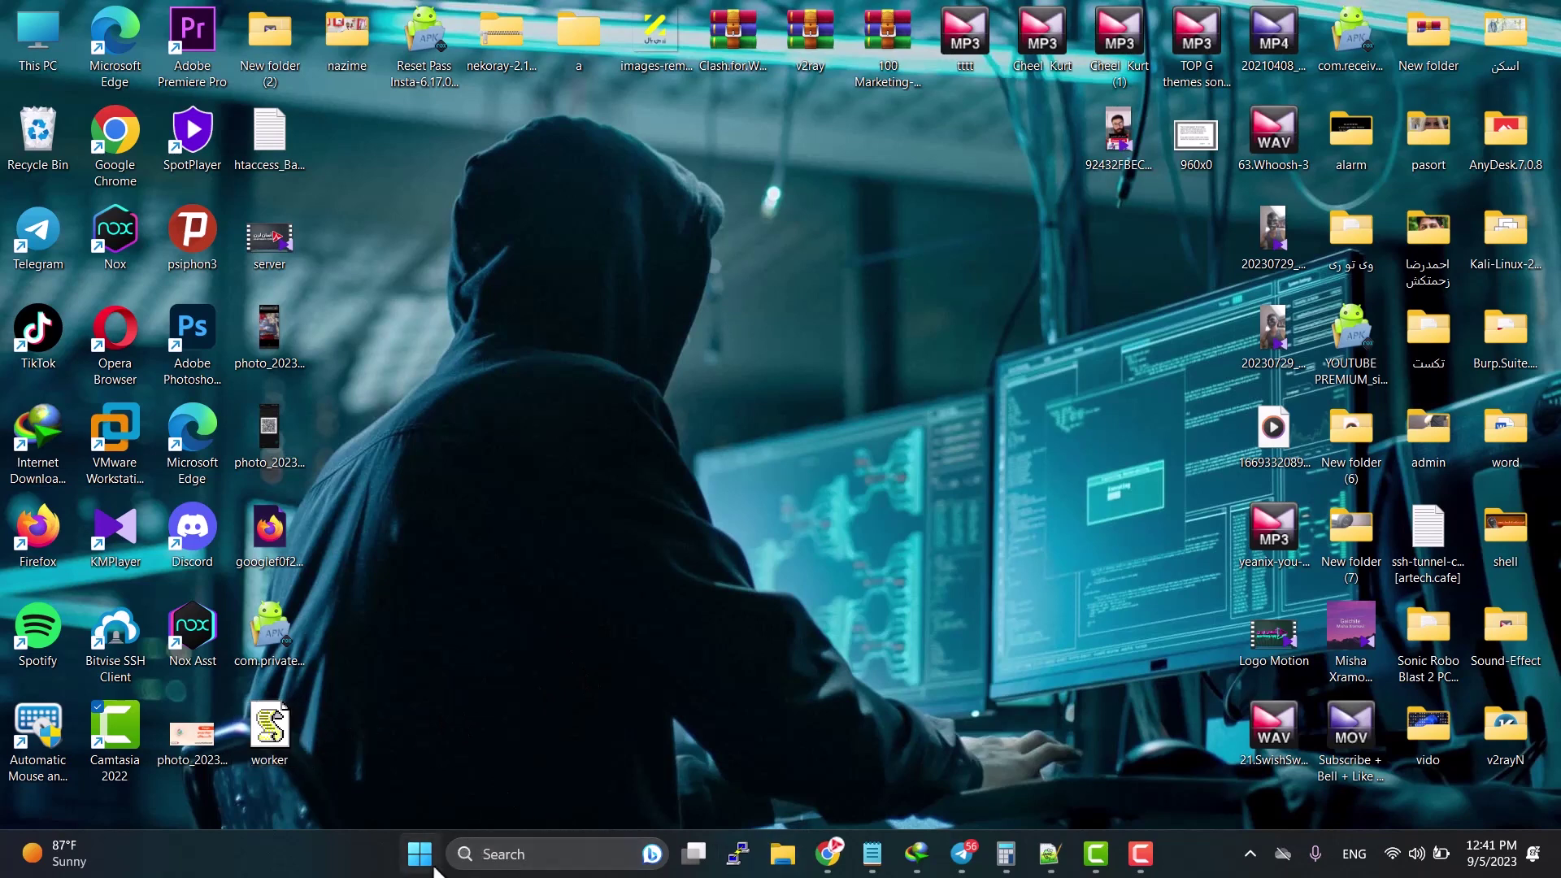
# Step: Launch Notepad++ from search and drag the downloaded worker file into it
pyautogui.click(276, 736)
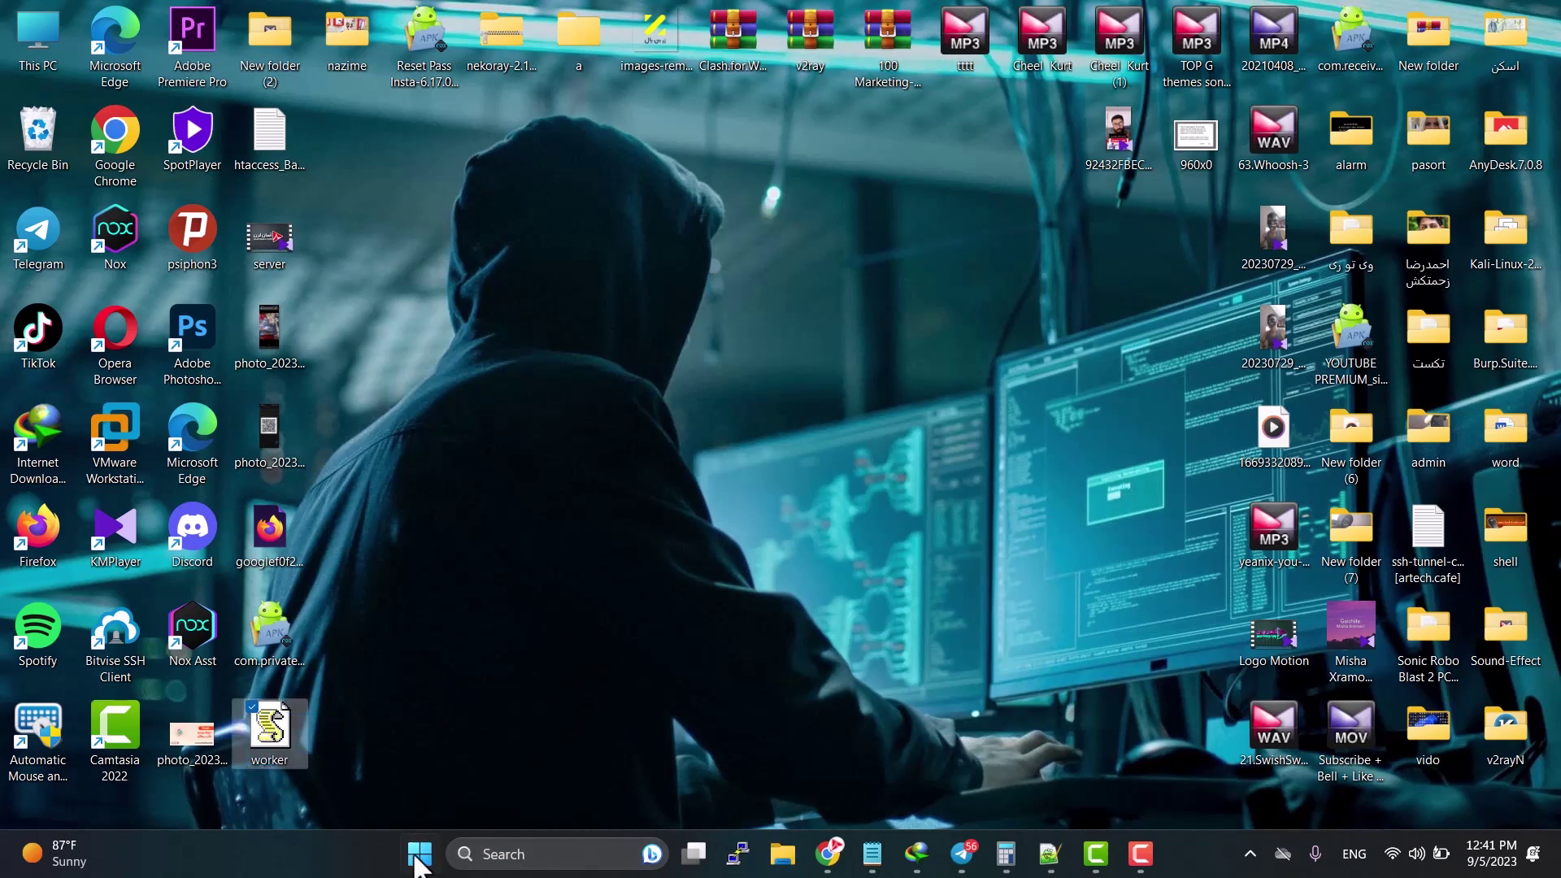
pyautogui.click(488, 853)
pyautogui.write('r')
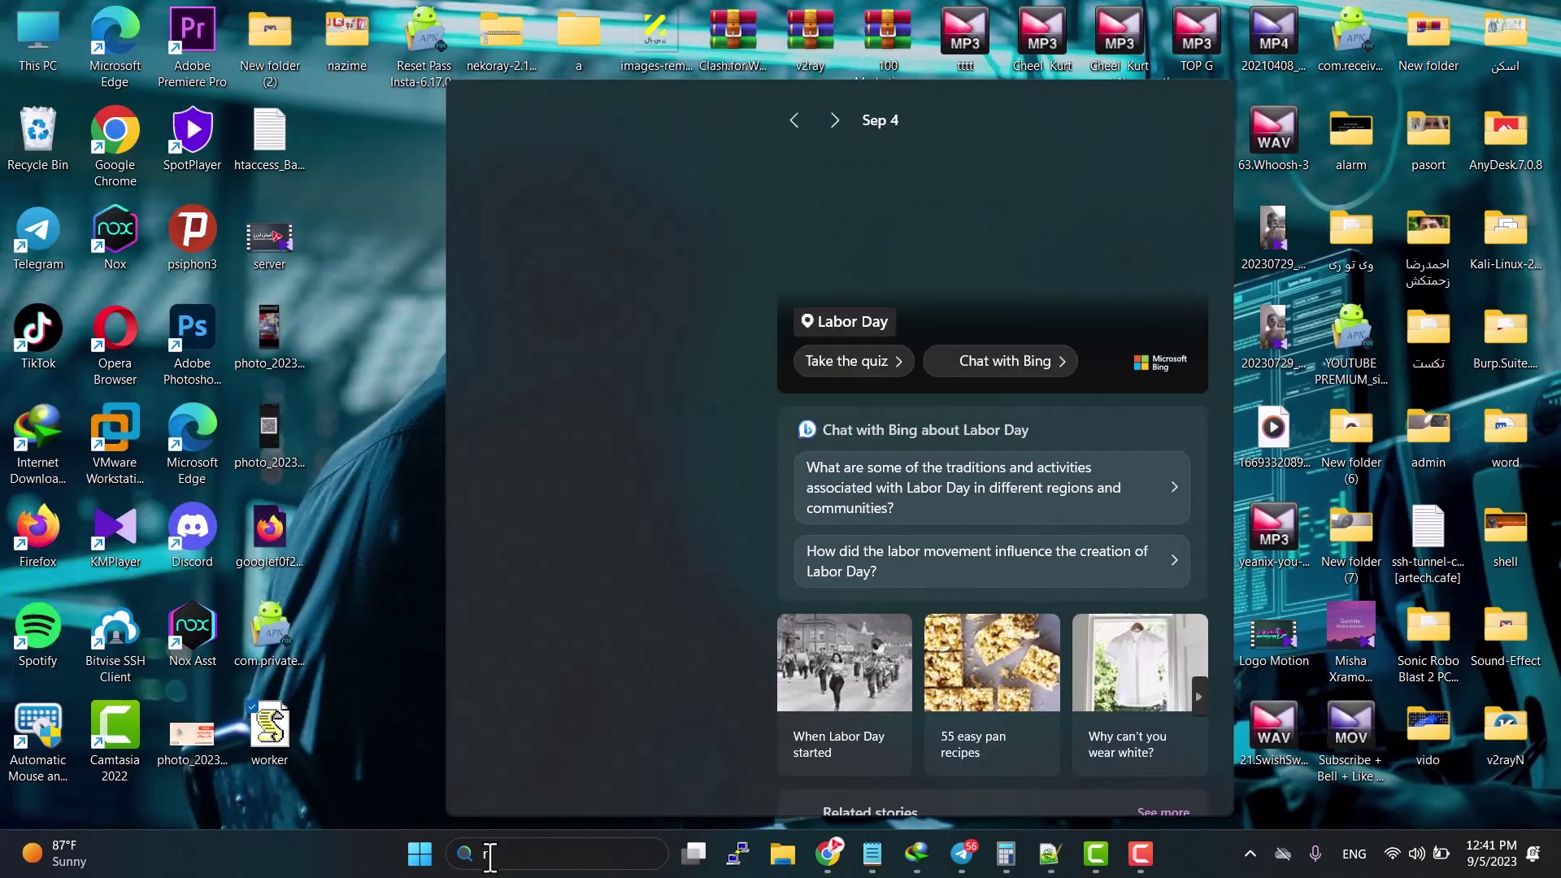
pyautogui.write('otepad++')
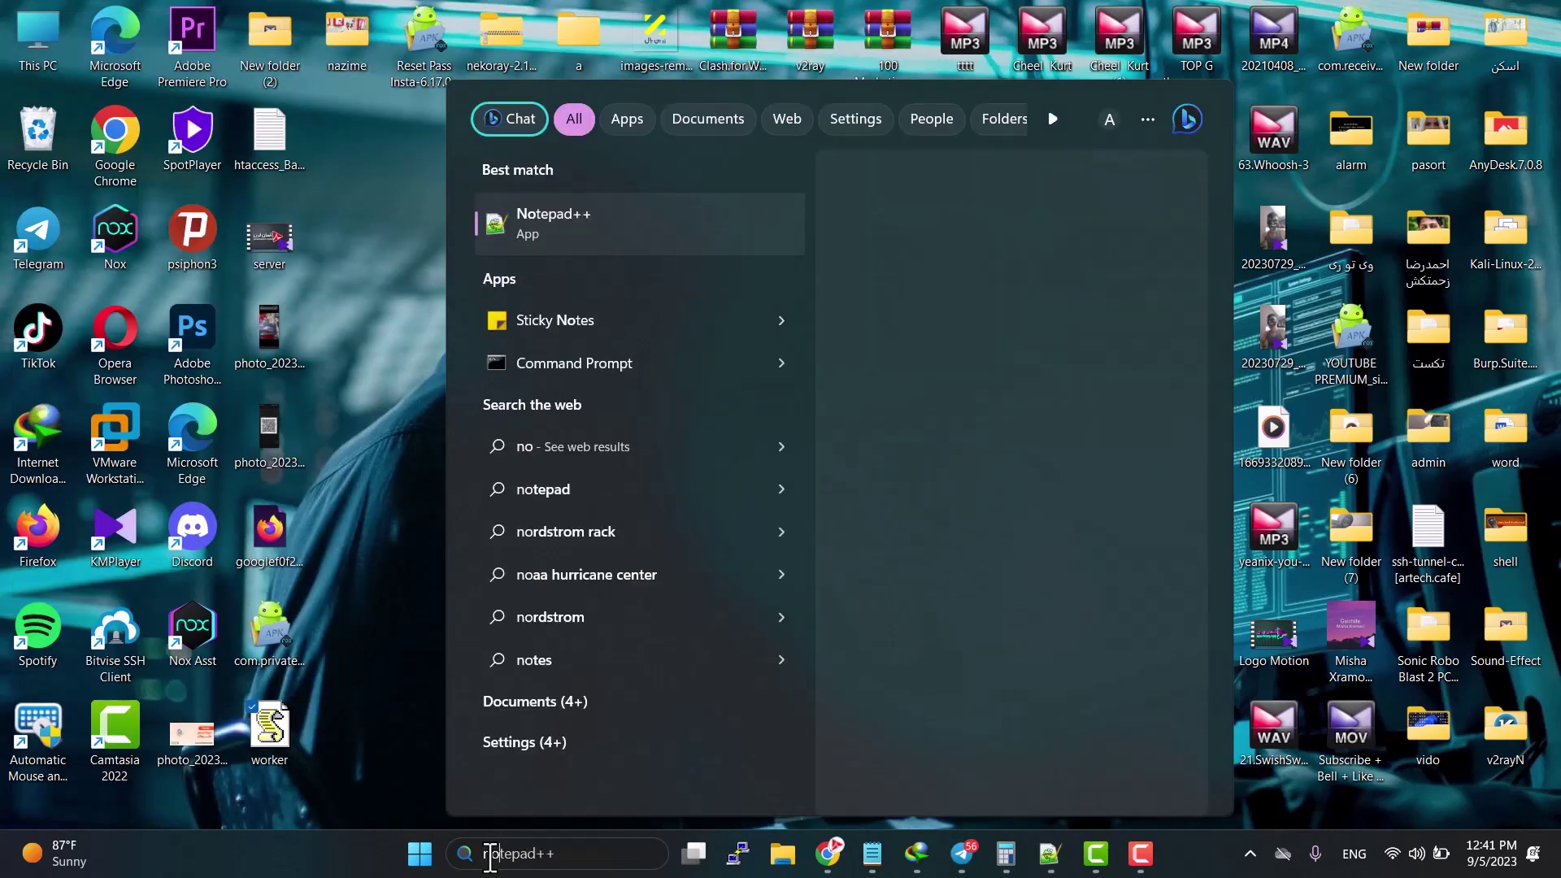
pyautogui.click(598, 213)
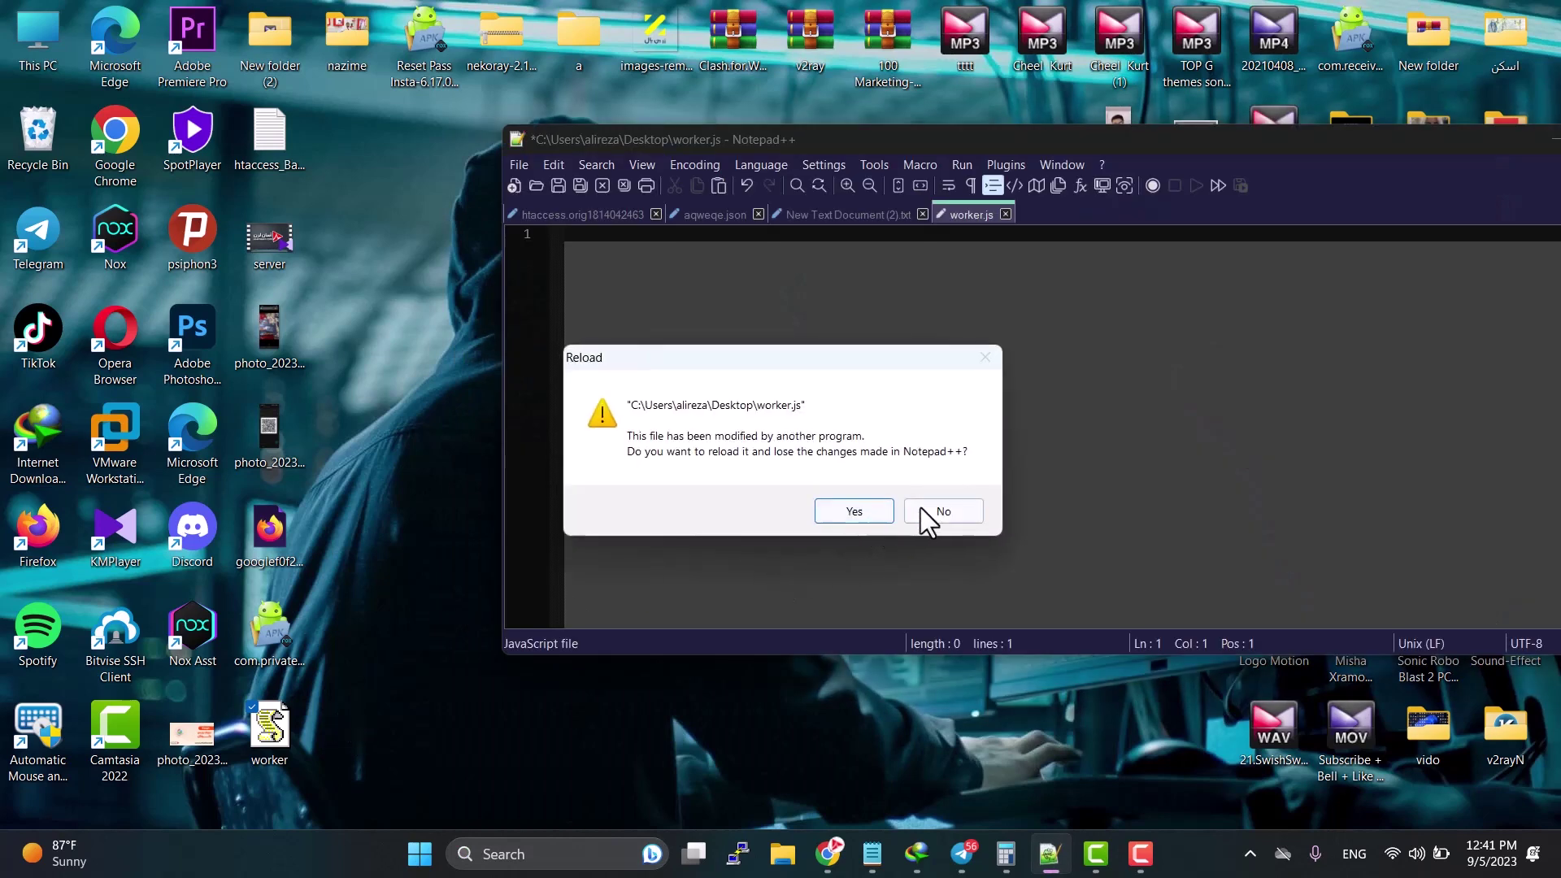
pyautogui.click(936, 512)
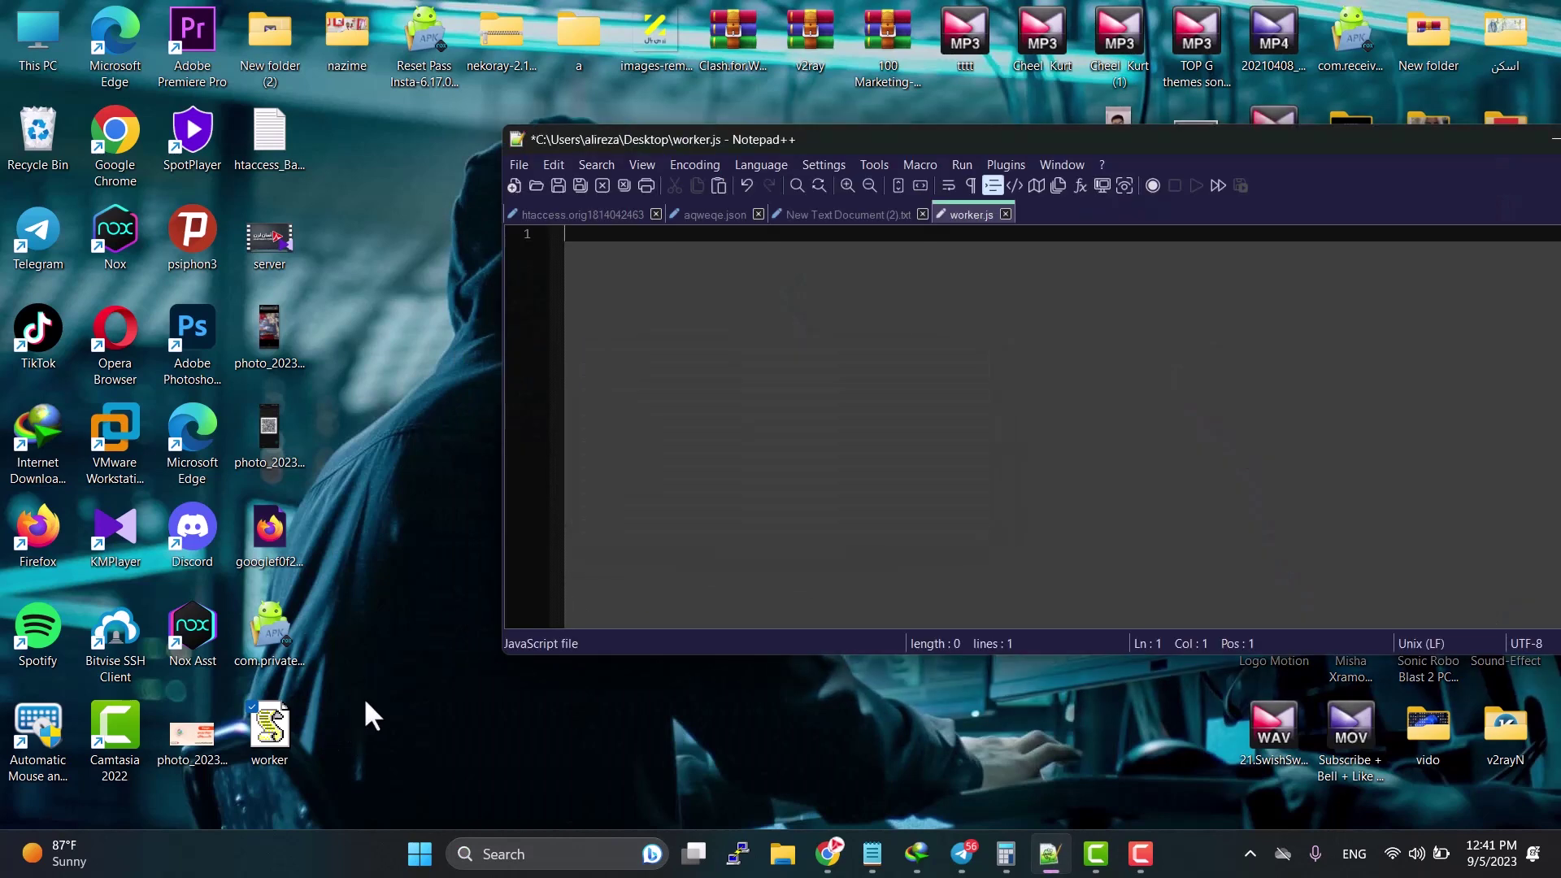
pyautogui.moveTo(271, 730); pyautogui.dragTo(733, 499)
pyautogui.moveTo(1008, 140); pyautogui.dragTo(916, 96)
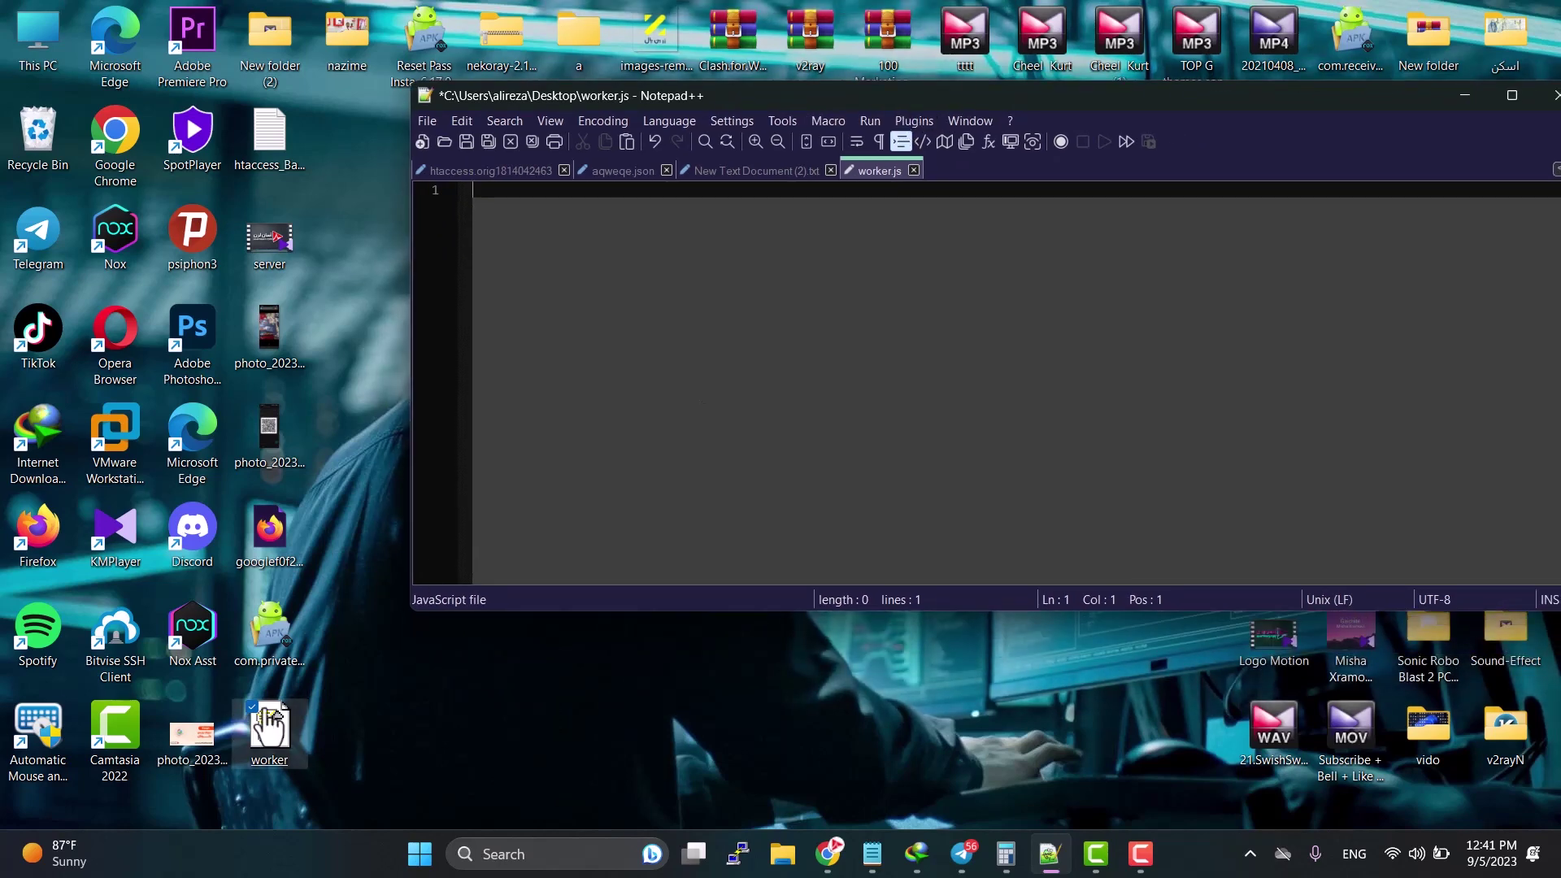
pyautogui.moveTo(269, 730); pyautogui.dragTo(588, 436)
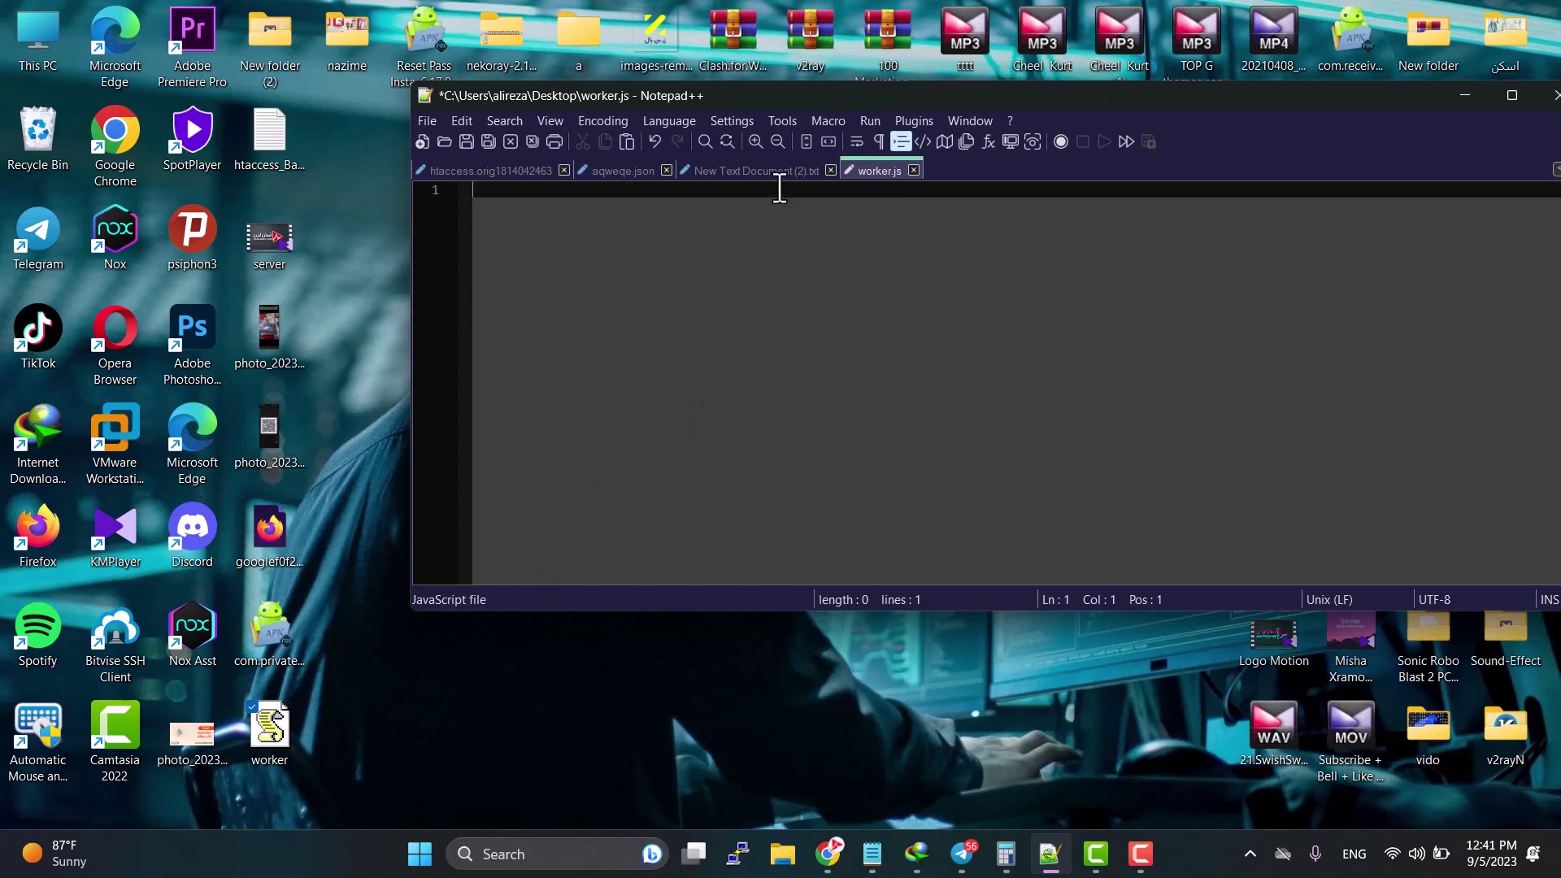
# Step: Close New Text Document (2).txt, worker.js and aqweqe.json without saving, then exit Notepad++
pyautogui.click(830, 170)
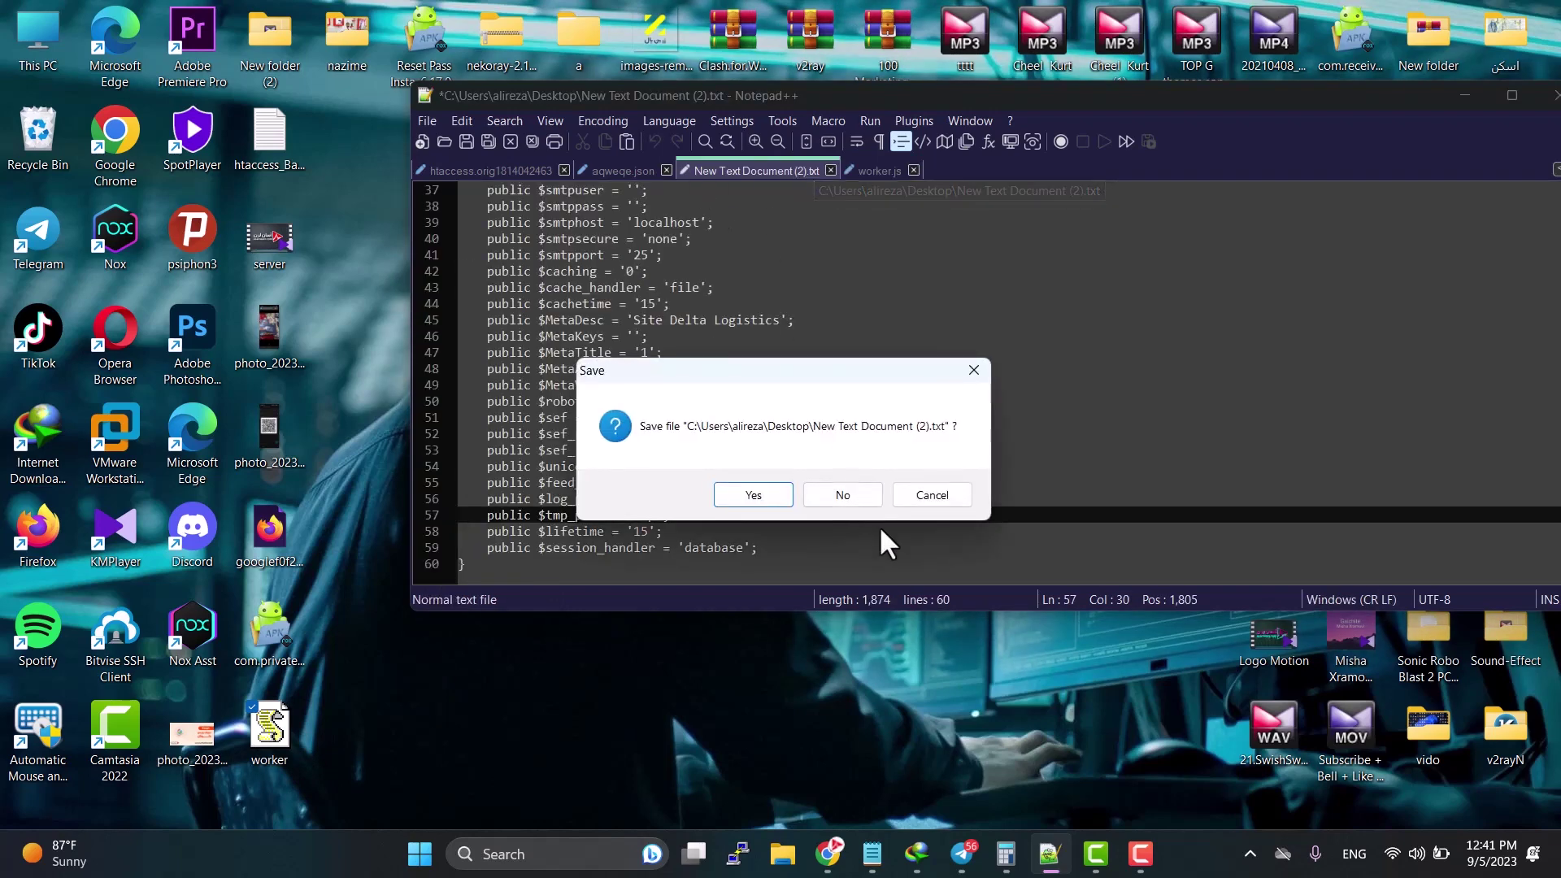
pyautogui.click(843, 495)
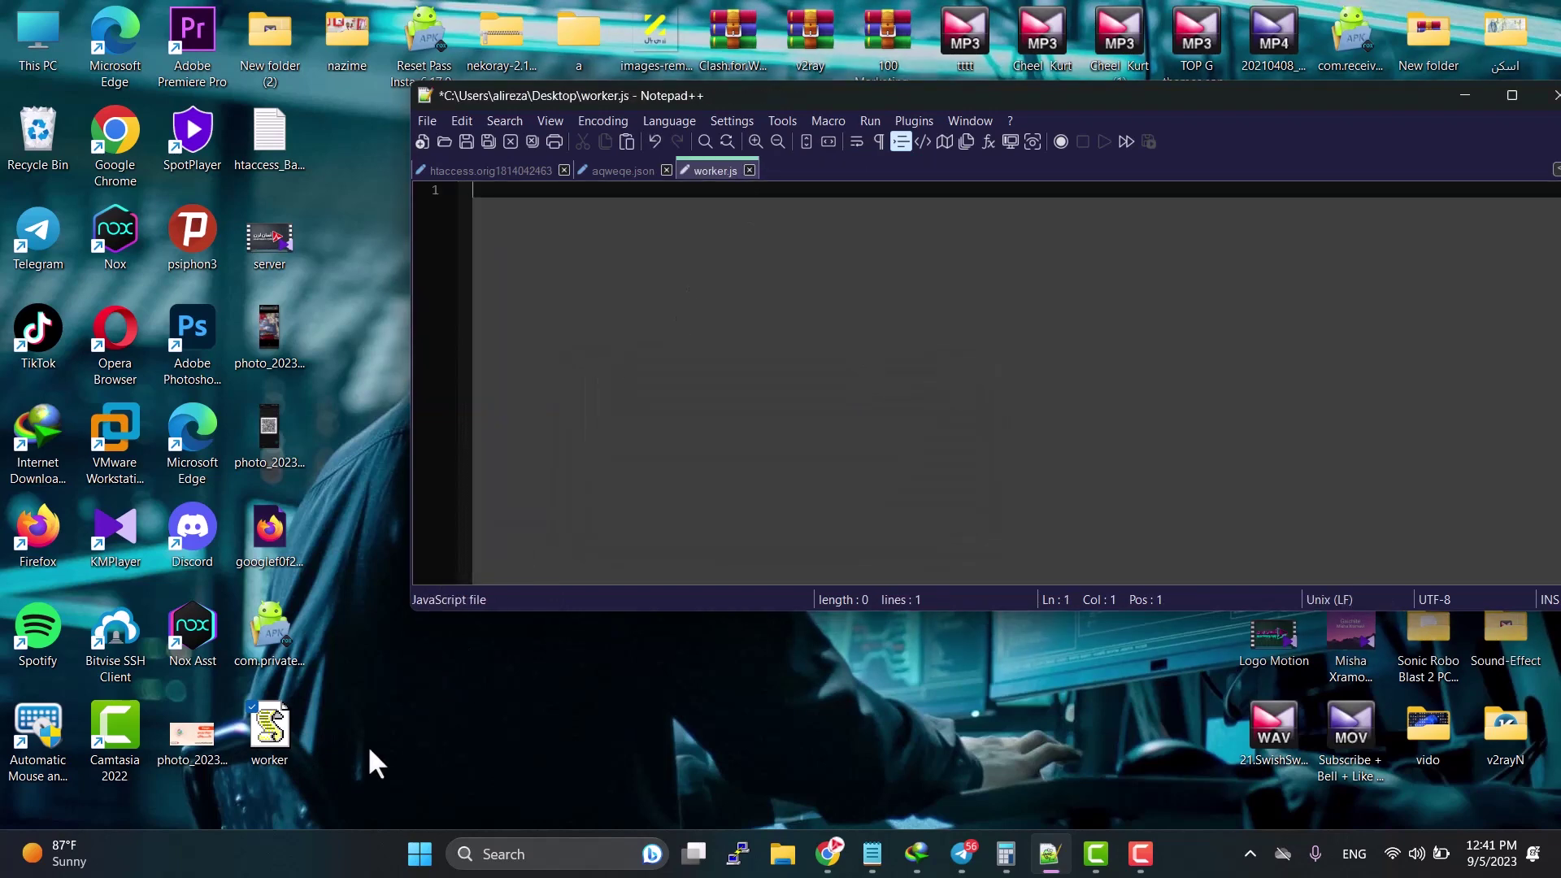
pyautogui.click(750, 170)
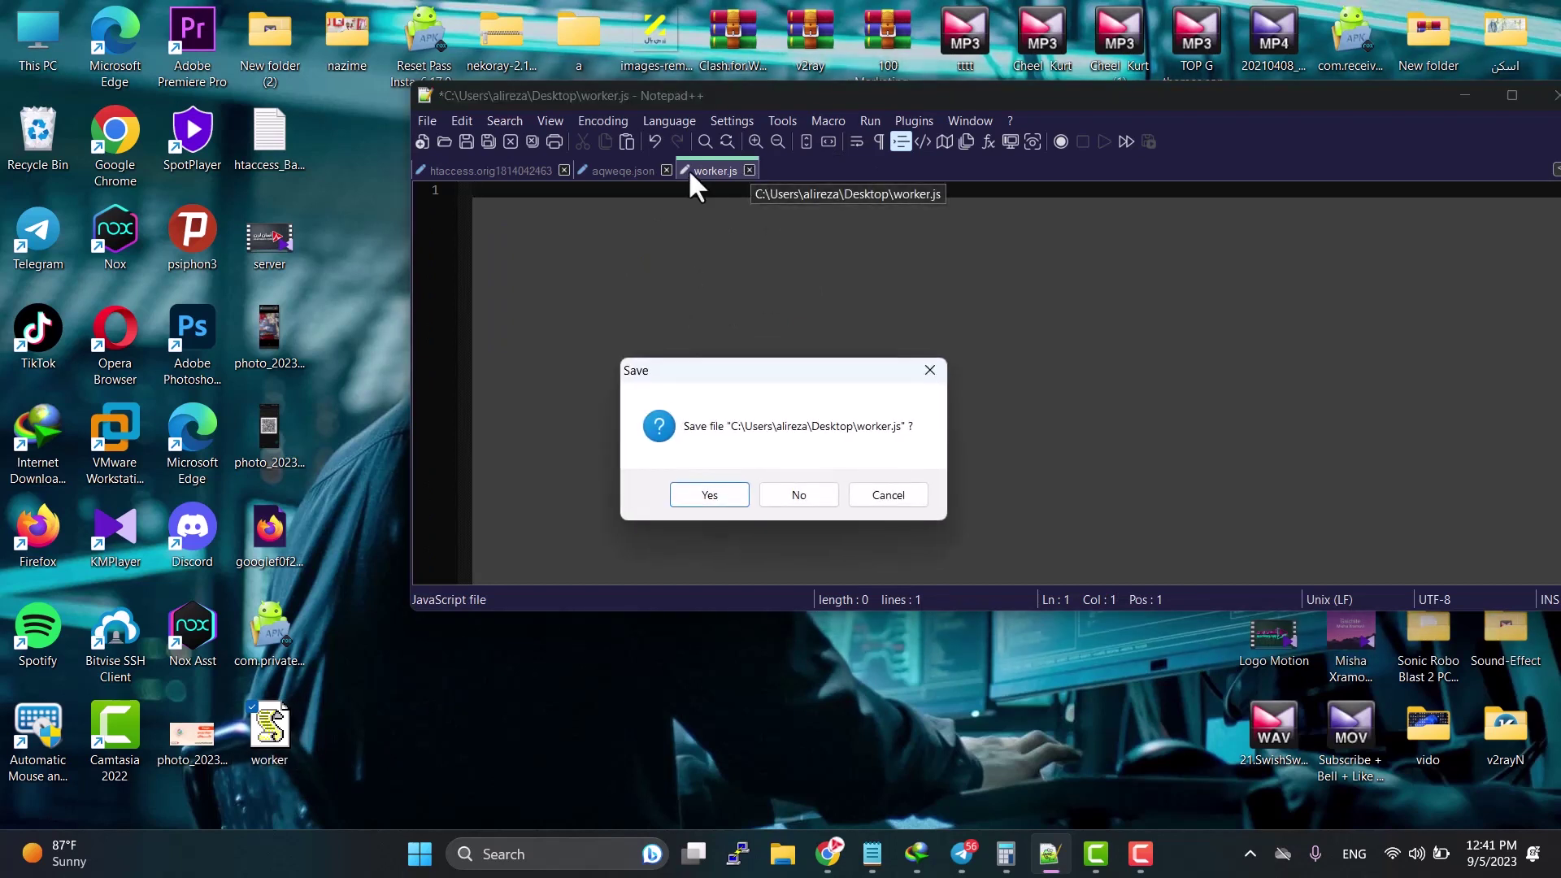
pyautogui.click(795, 497)
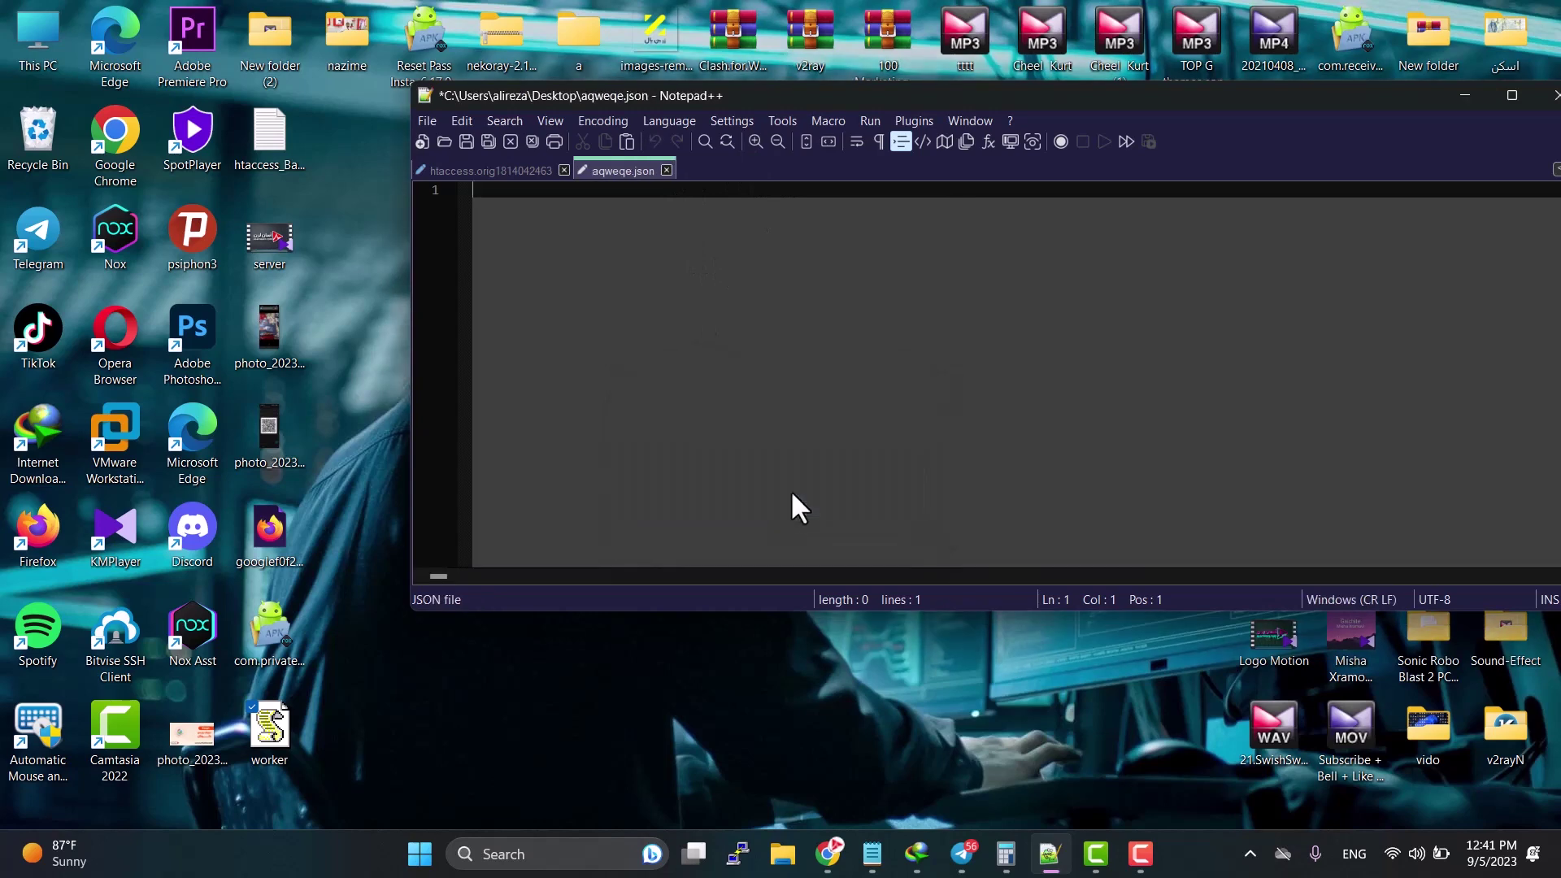
pyautogui.click(667, 170)
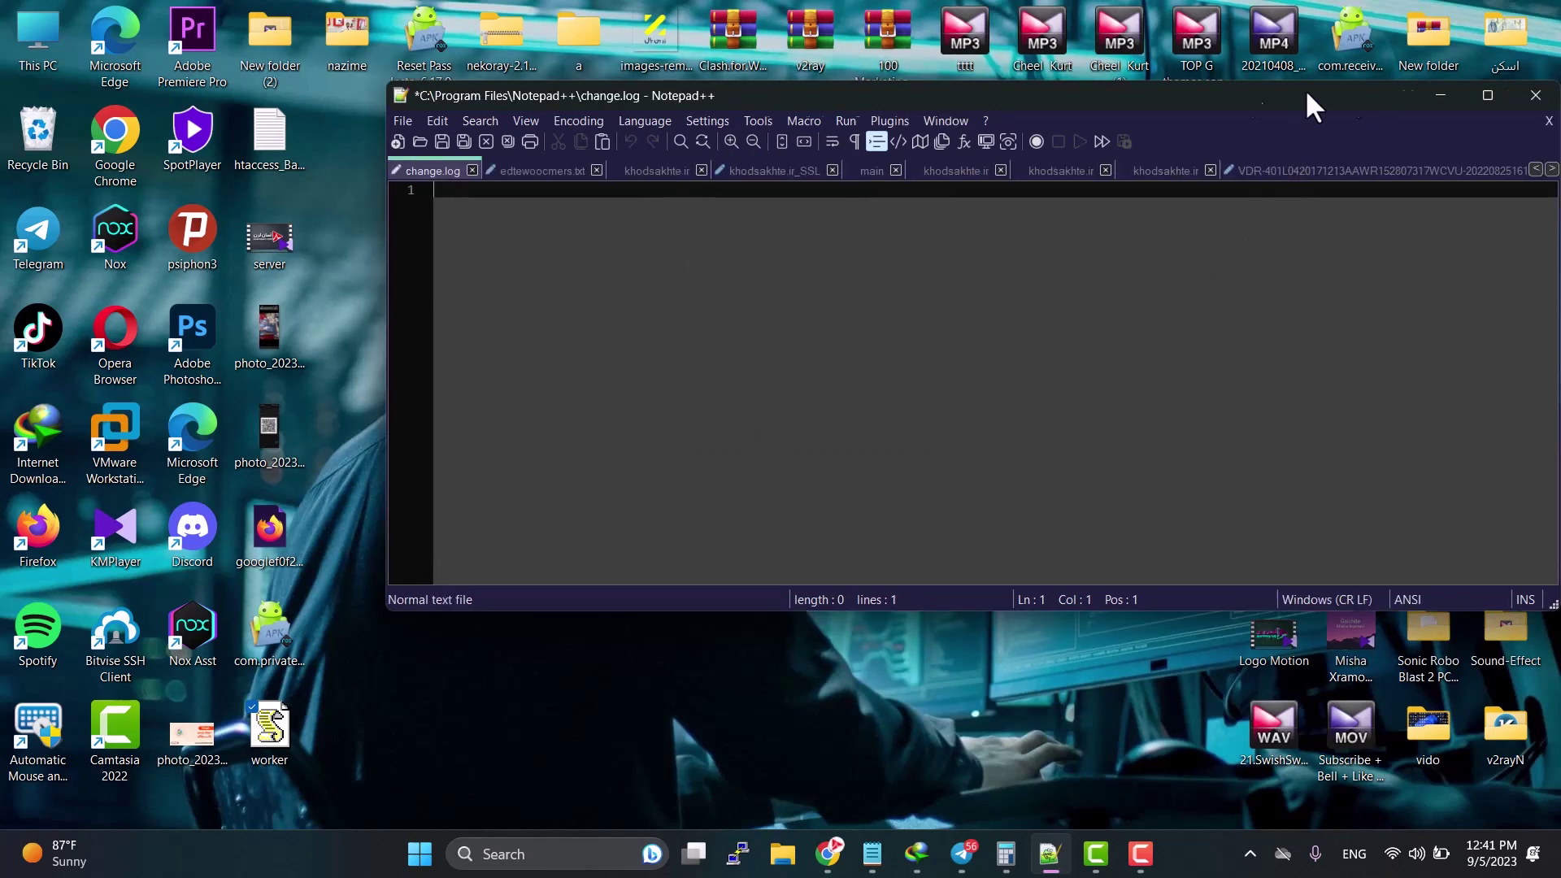
pyautogui.click(1362, 94)
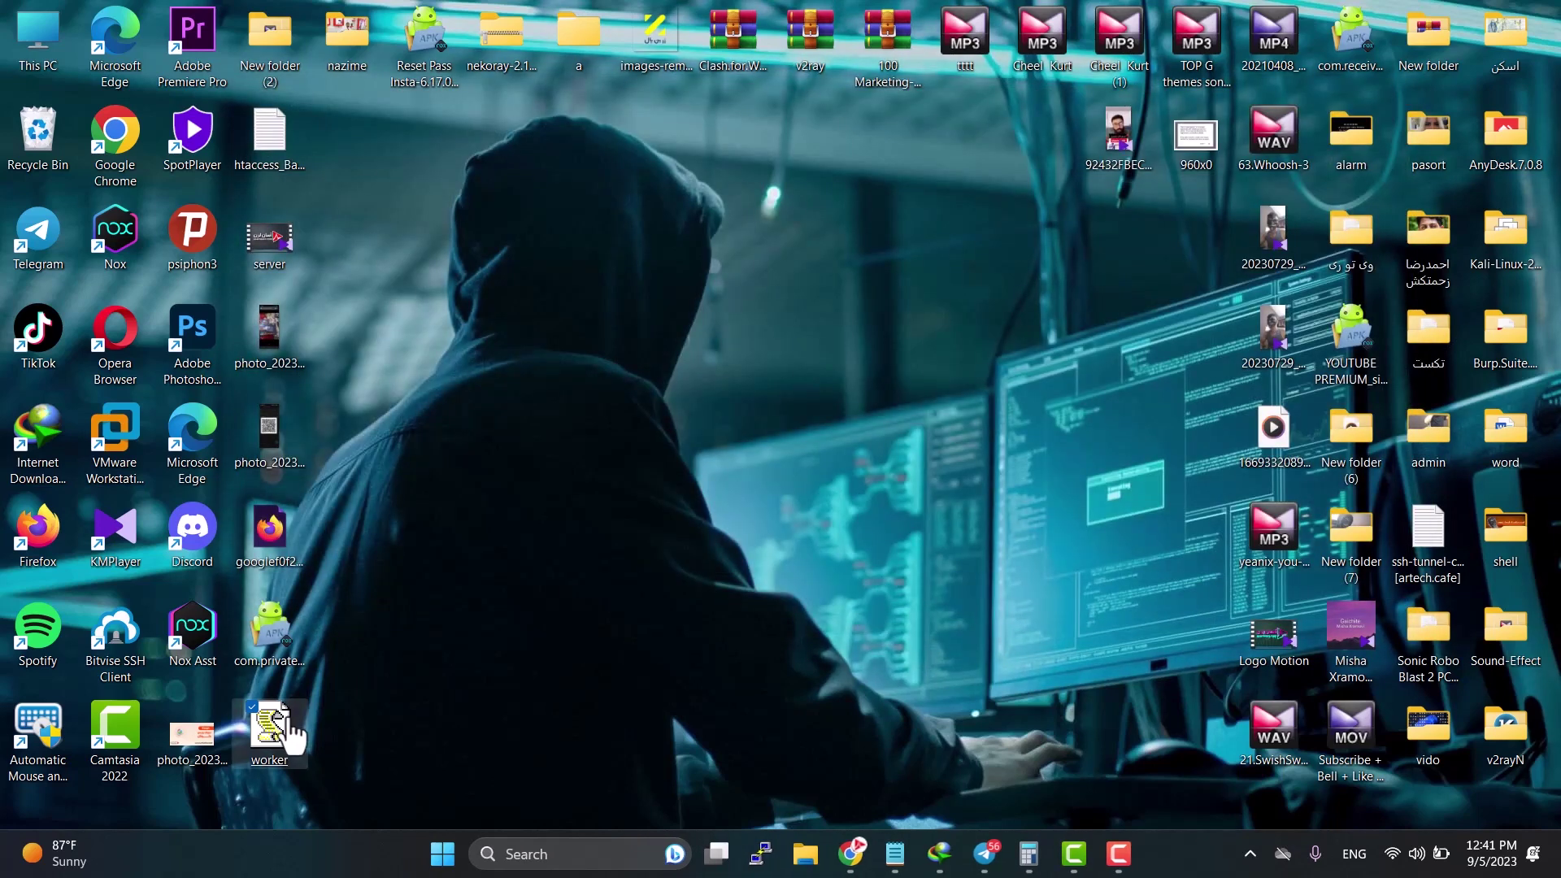
# Step: Open worker.js via Edit with Notepad++ and cut its entire script to the clipboard
pyautogui.rightClick(272, 724)
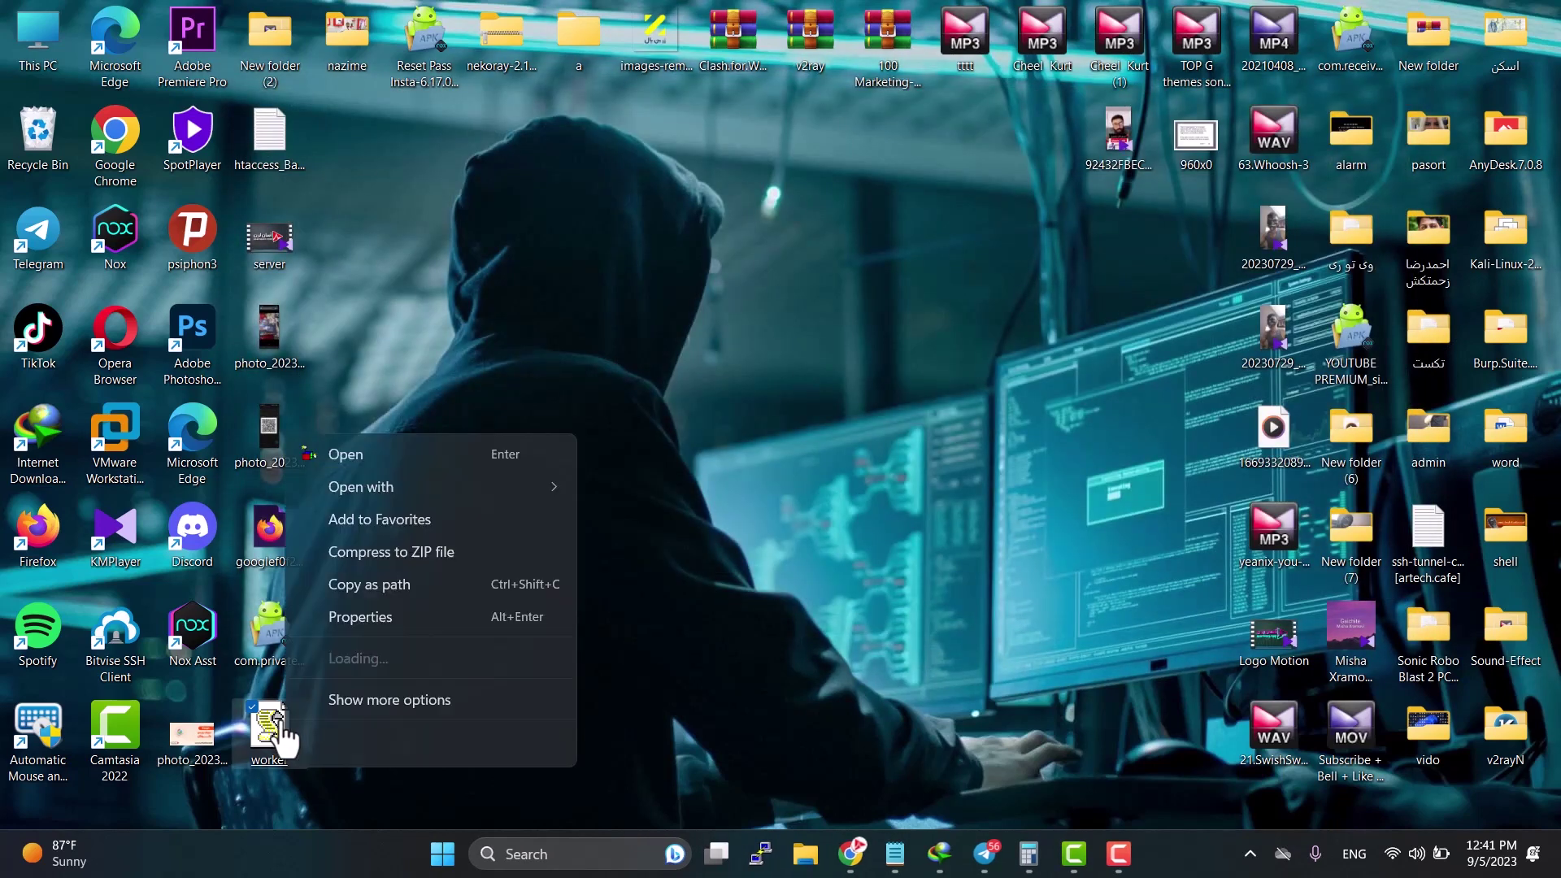
pyautogui.click(348, 699)
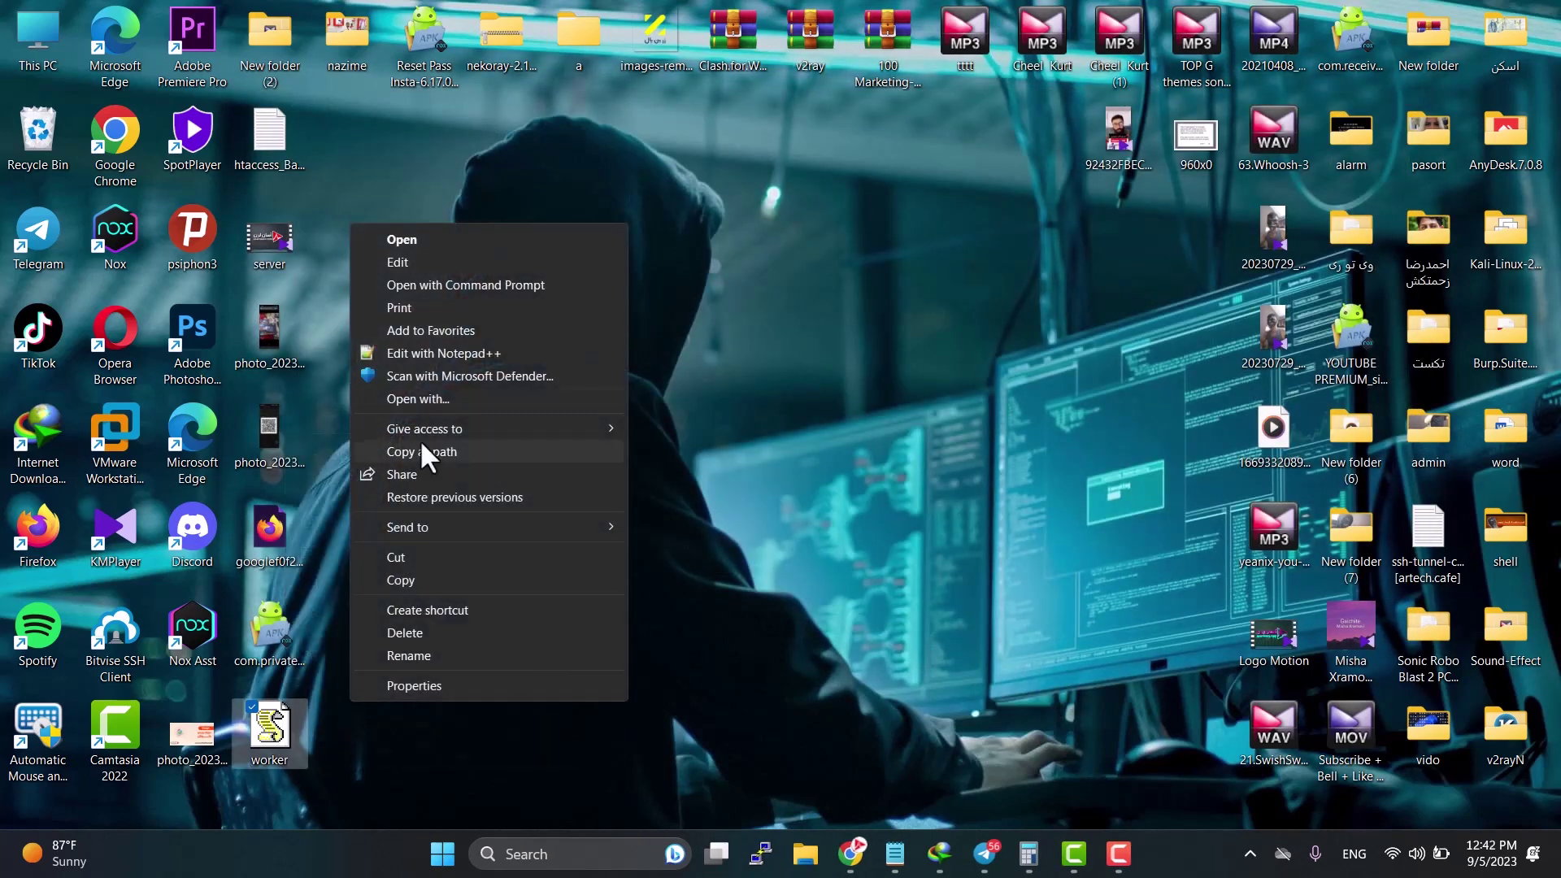
pyautogui.click(431, 353)
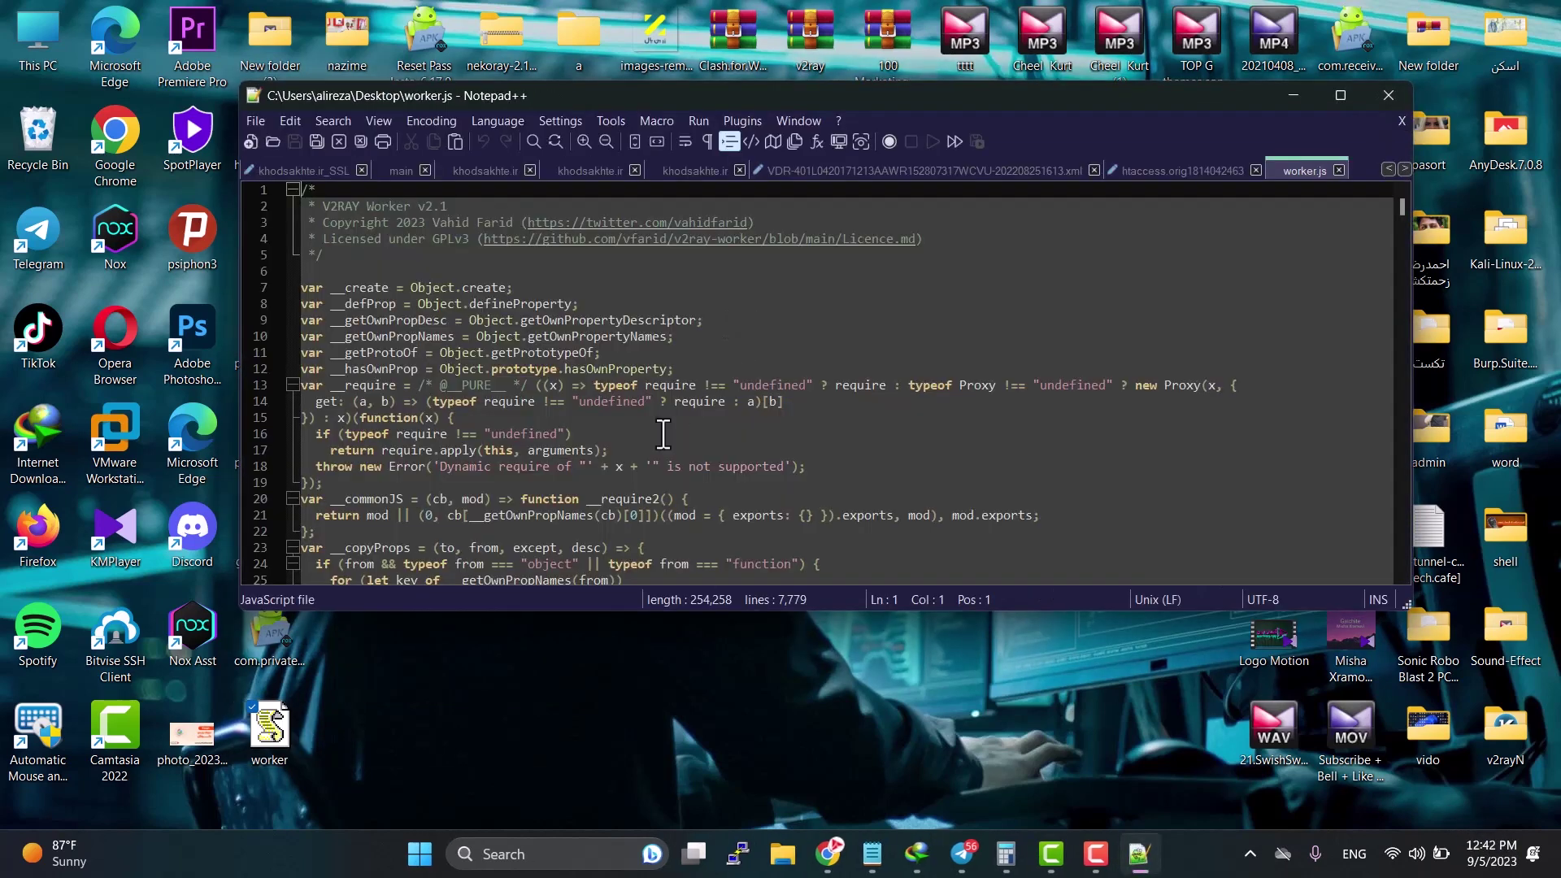
pyautogui.click(634, 433)
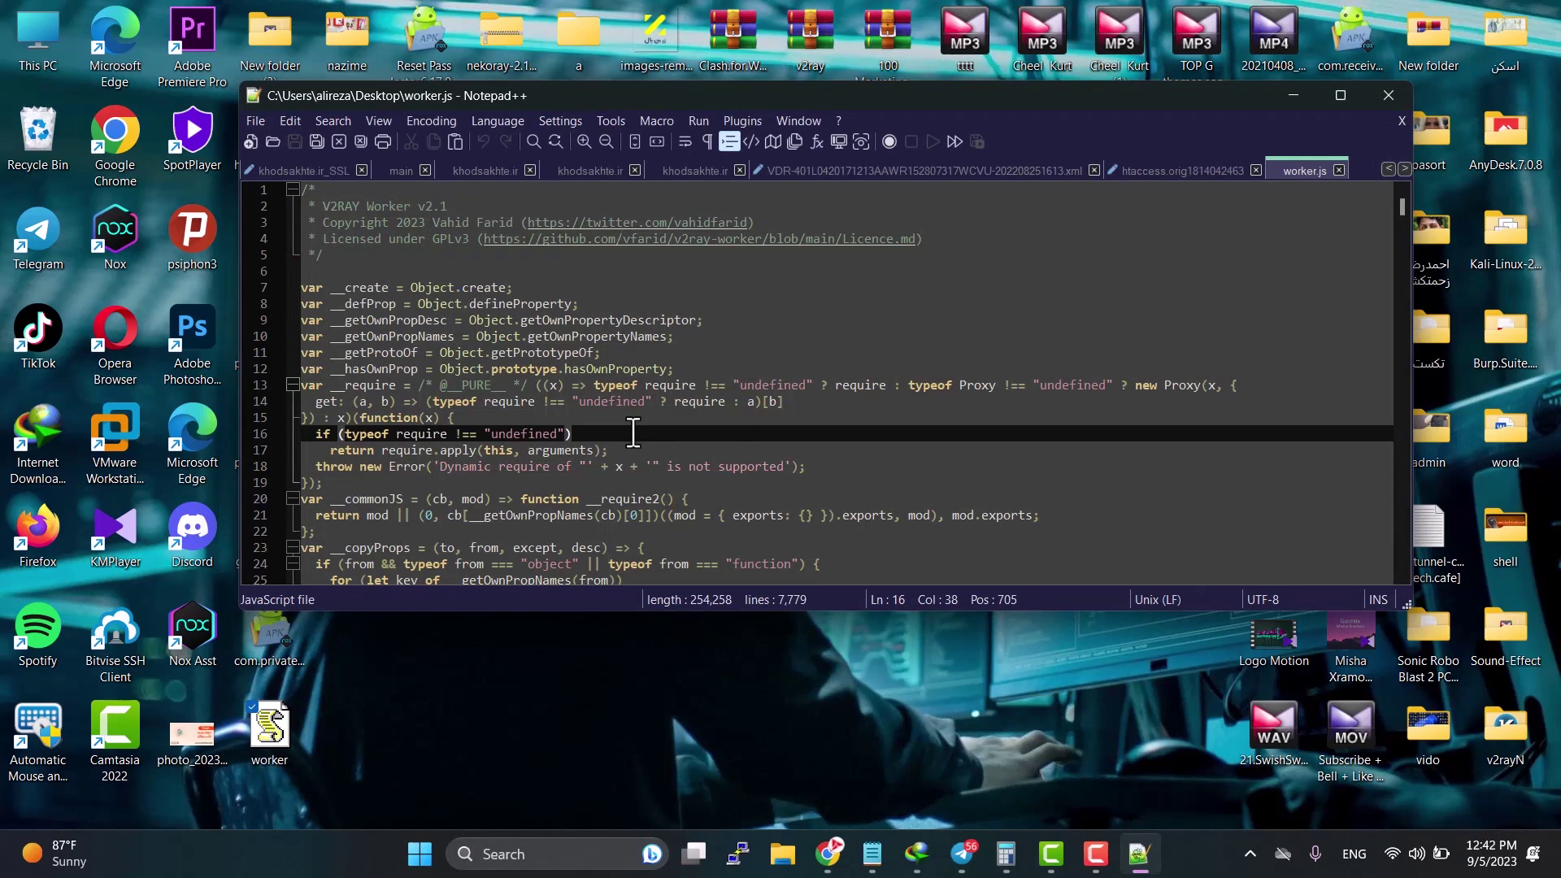
pyautogui.hotkey('ctrl', 'a')
pyautogui.rightClick(515, 366)
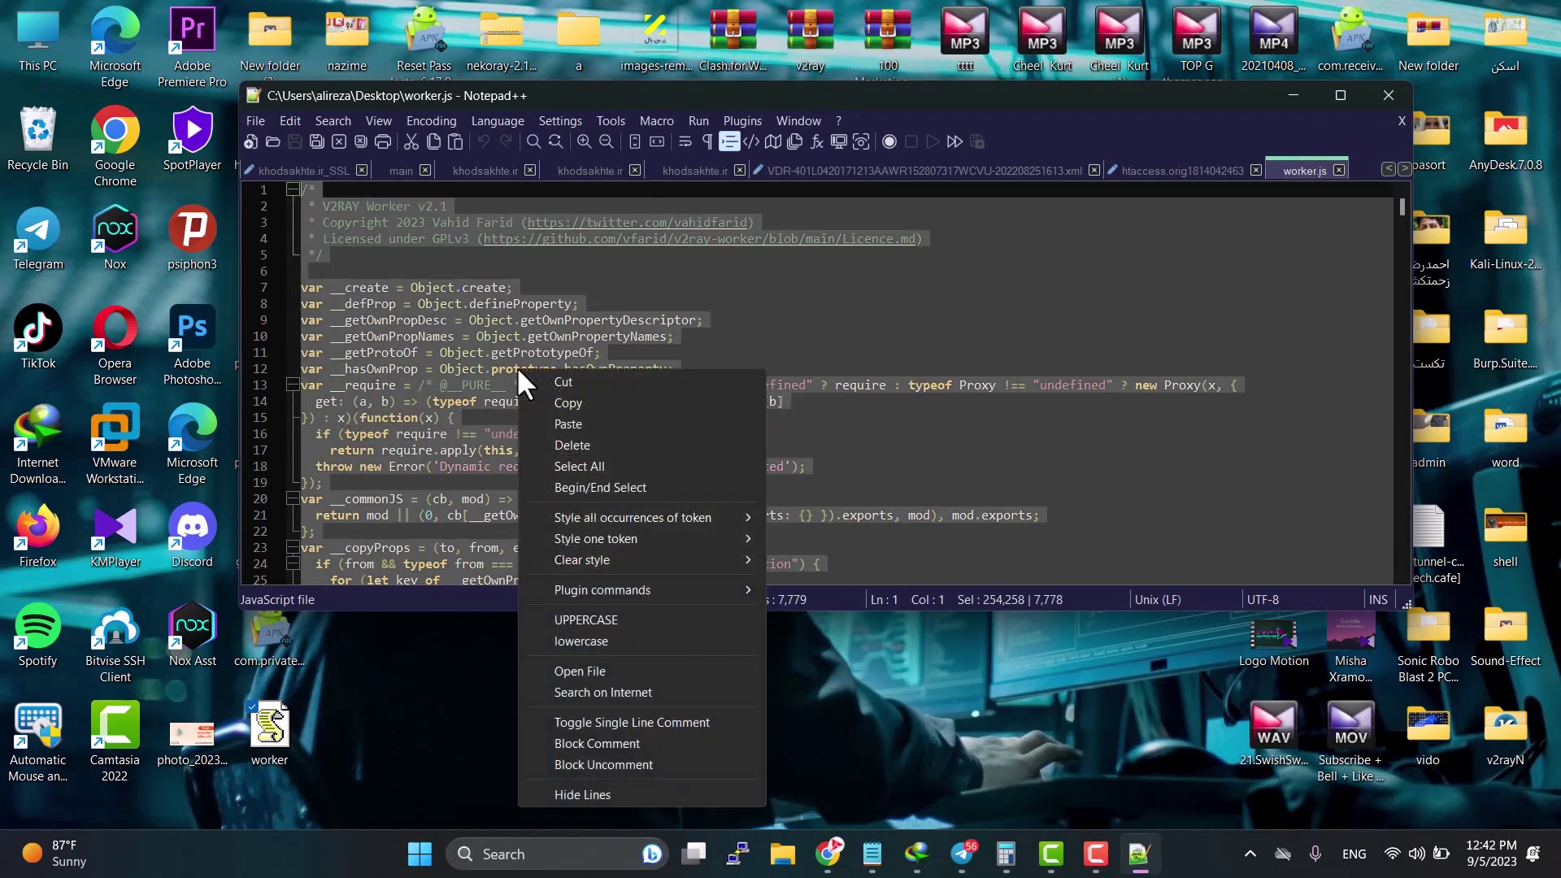
pyautogui.click(551, 378)
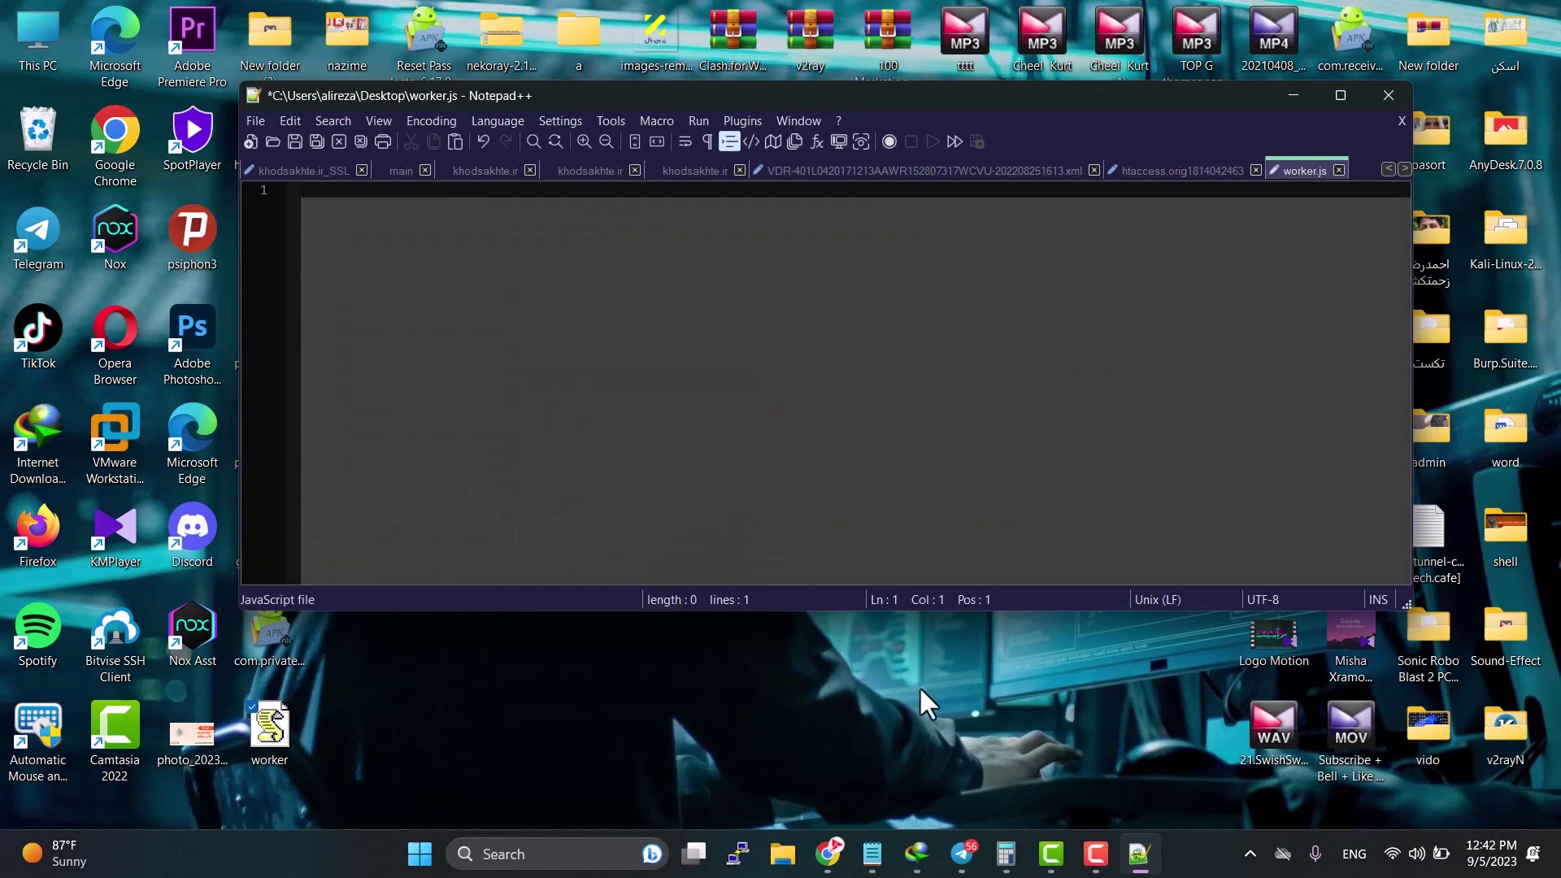
# Step: Paste the 7,779-line script into the asanlearn editor and confirm Save and deploy
pyautogui.click(828, 852)
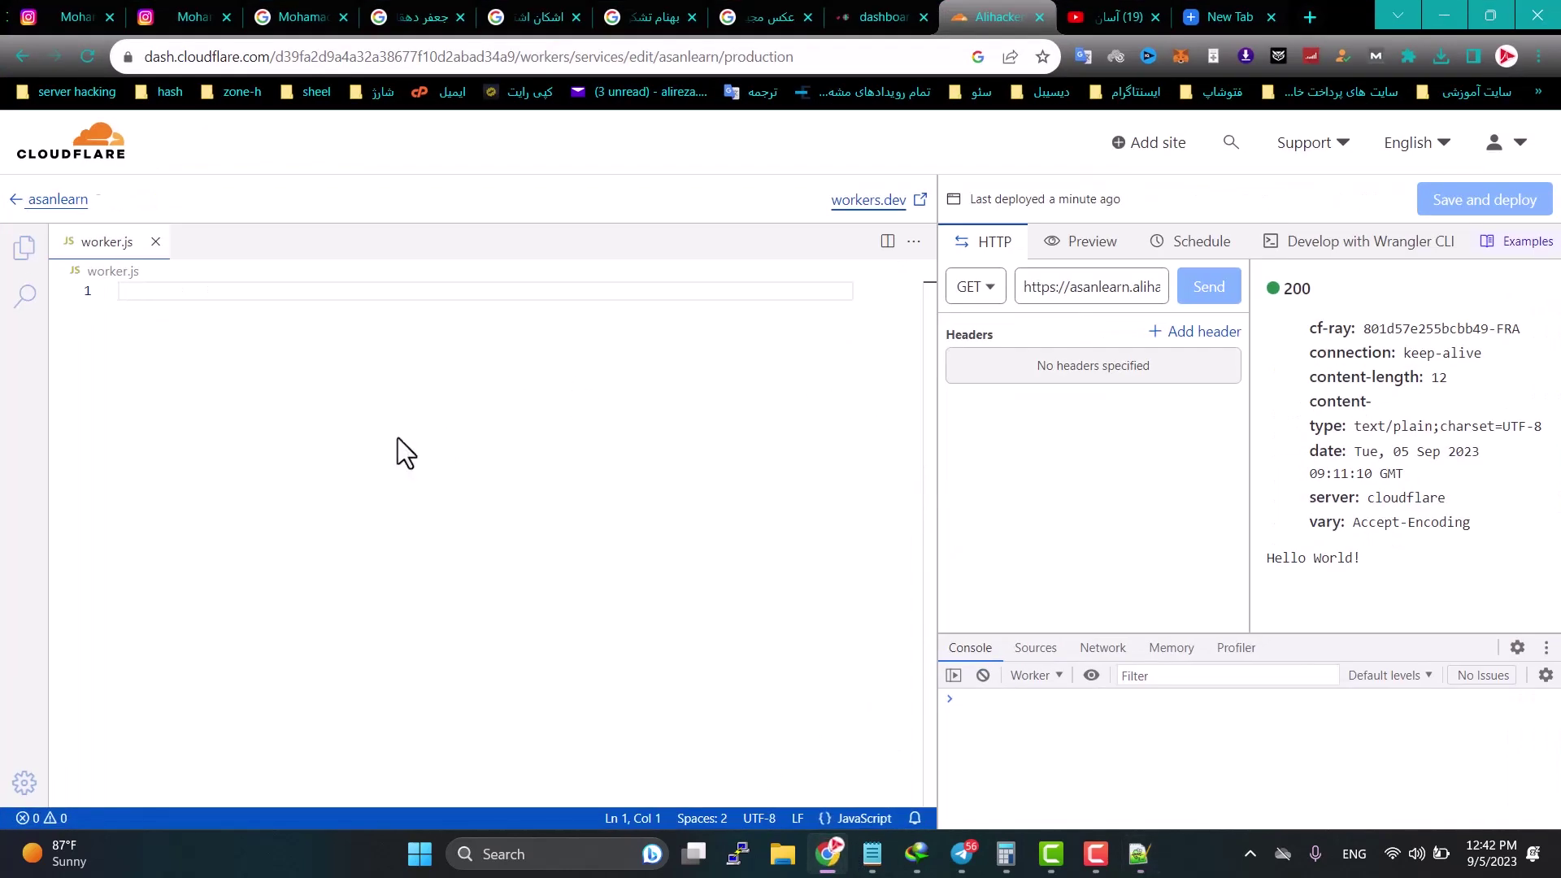
pyautogui.hotkey('ctrl', 'v')
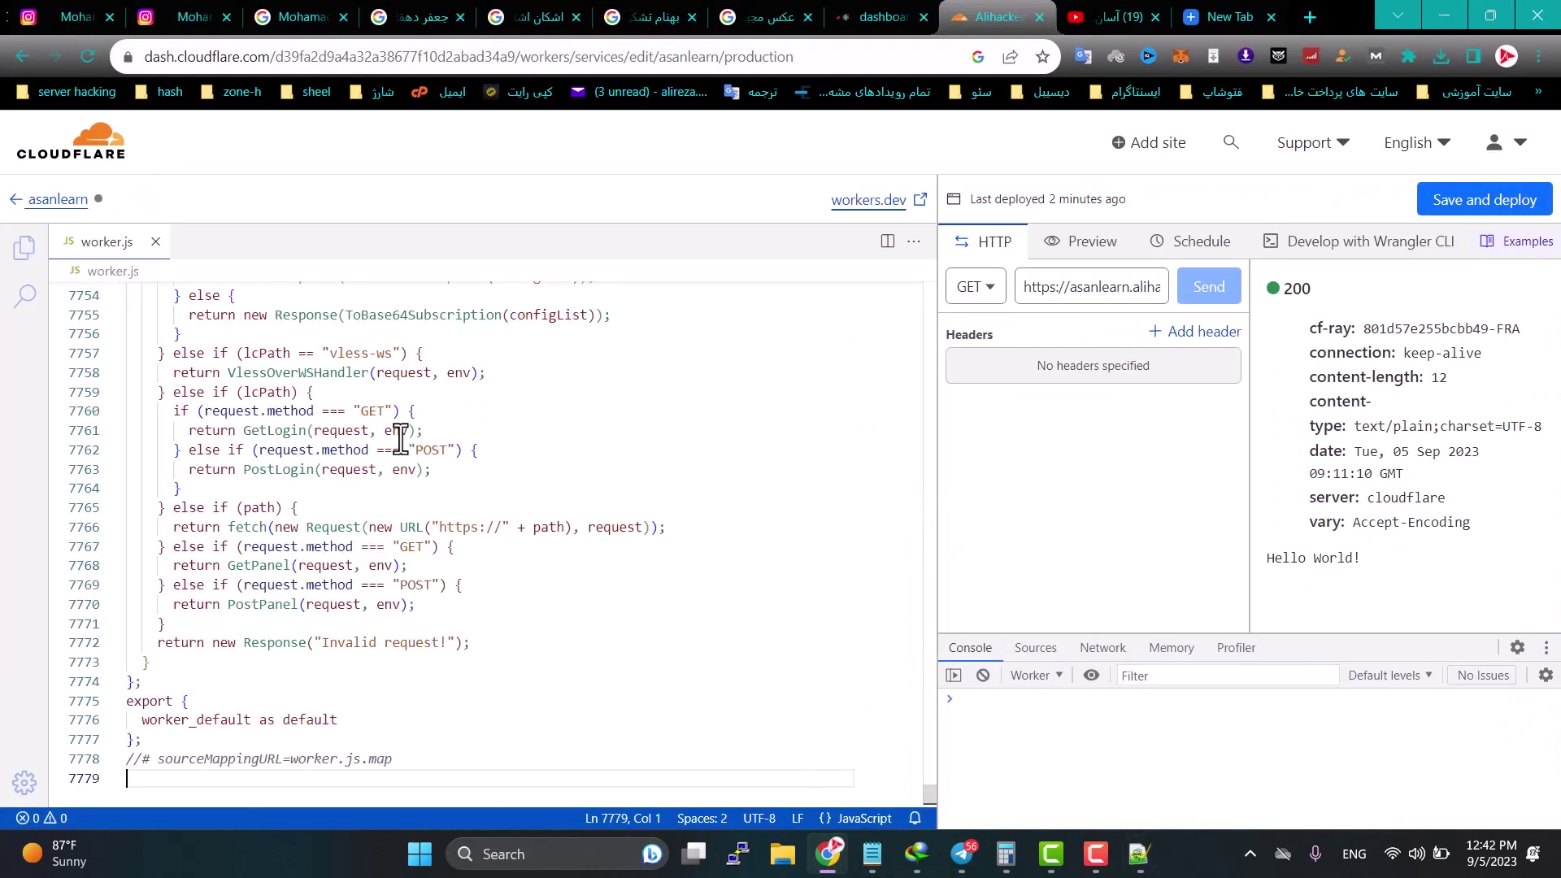
pyautogui.click(1502, 203)
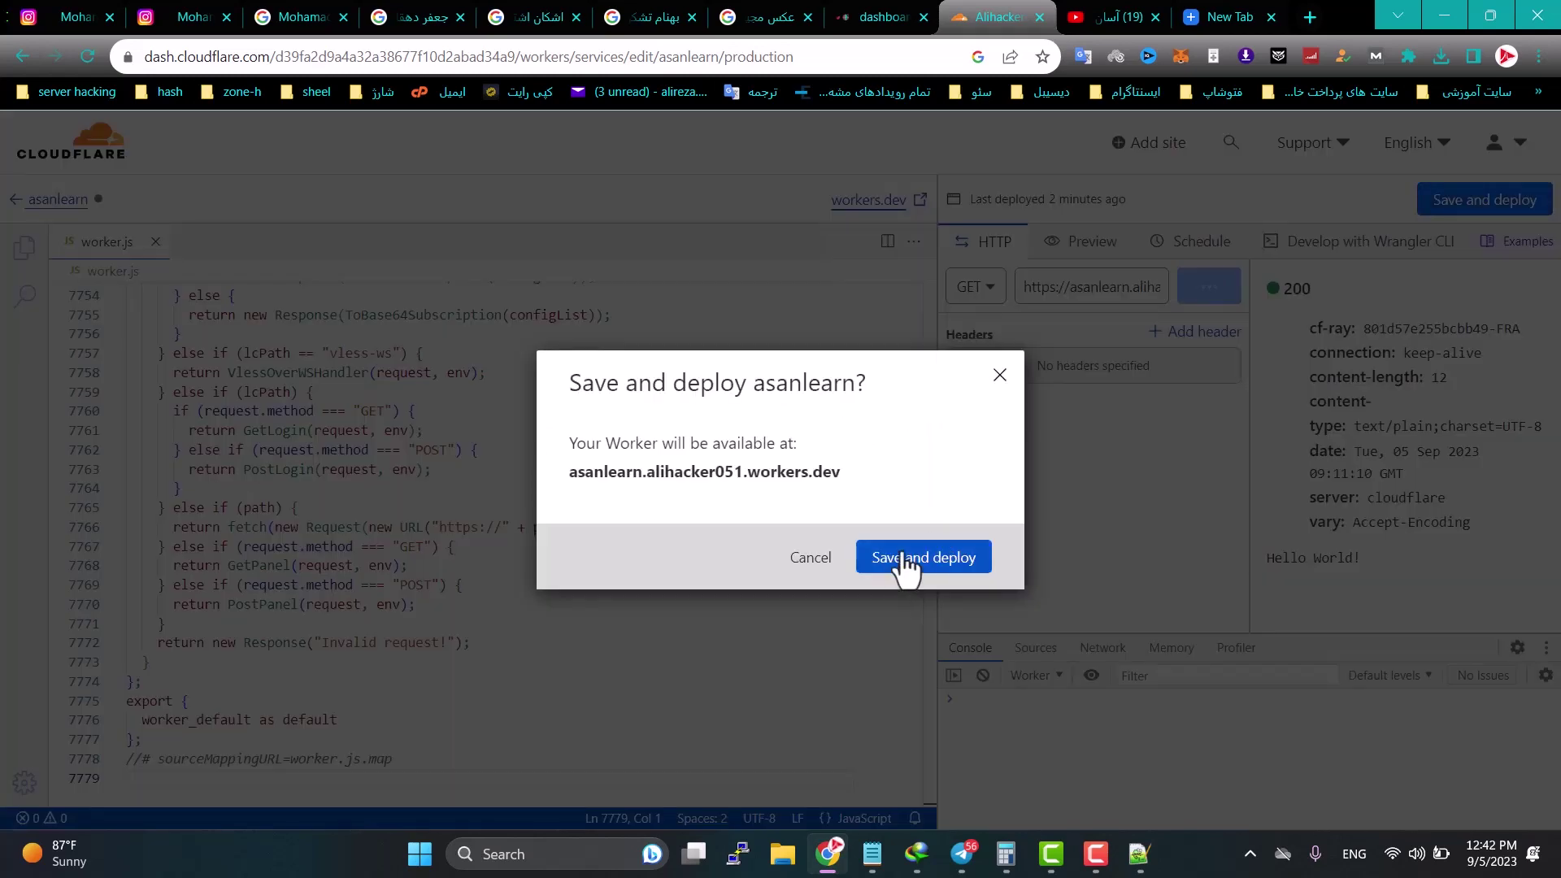
pyautogui.click(901, 561)
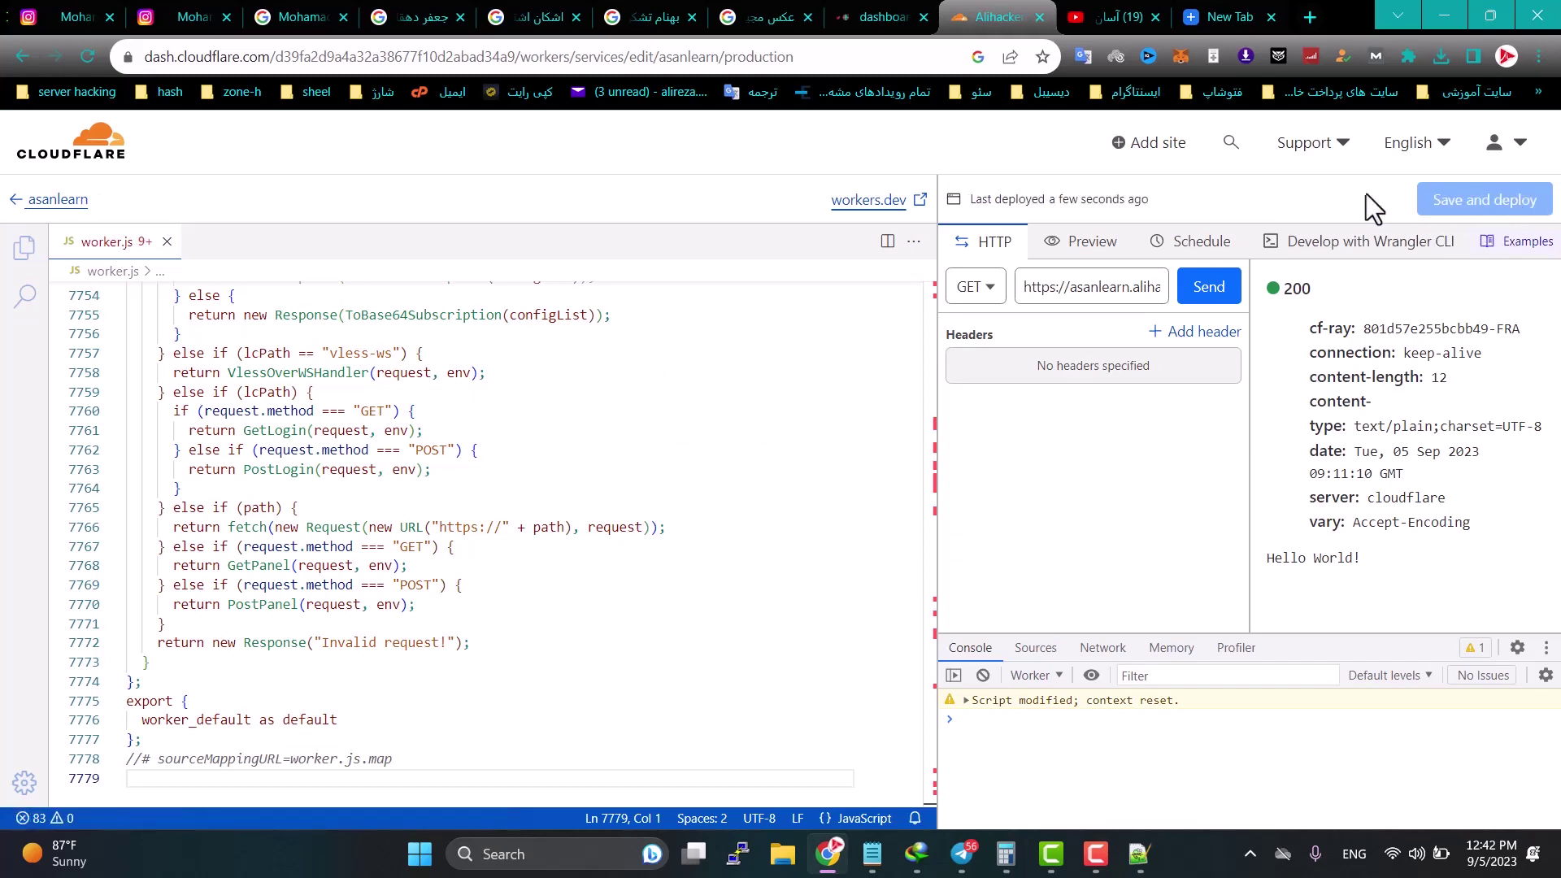
pyautogui.tripleClick(1087, 286)
# Step: Open the worker URL in a new tab and select its v2ray and clash subscription links
pyautogui.rightClick(1087, 284)
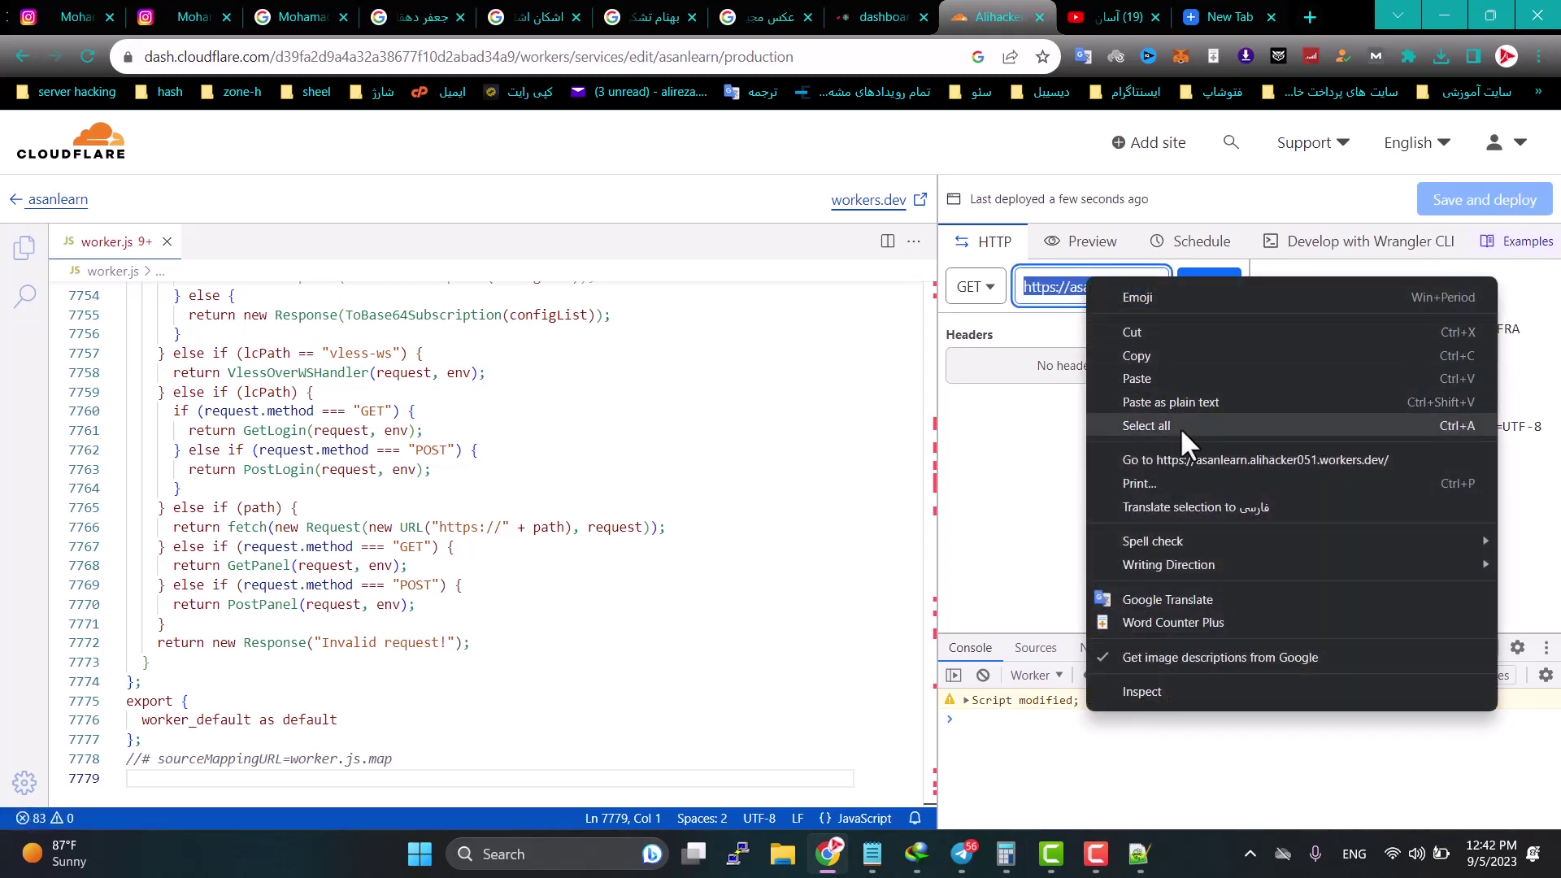
pyautogui.click(1187, 457)
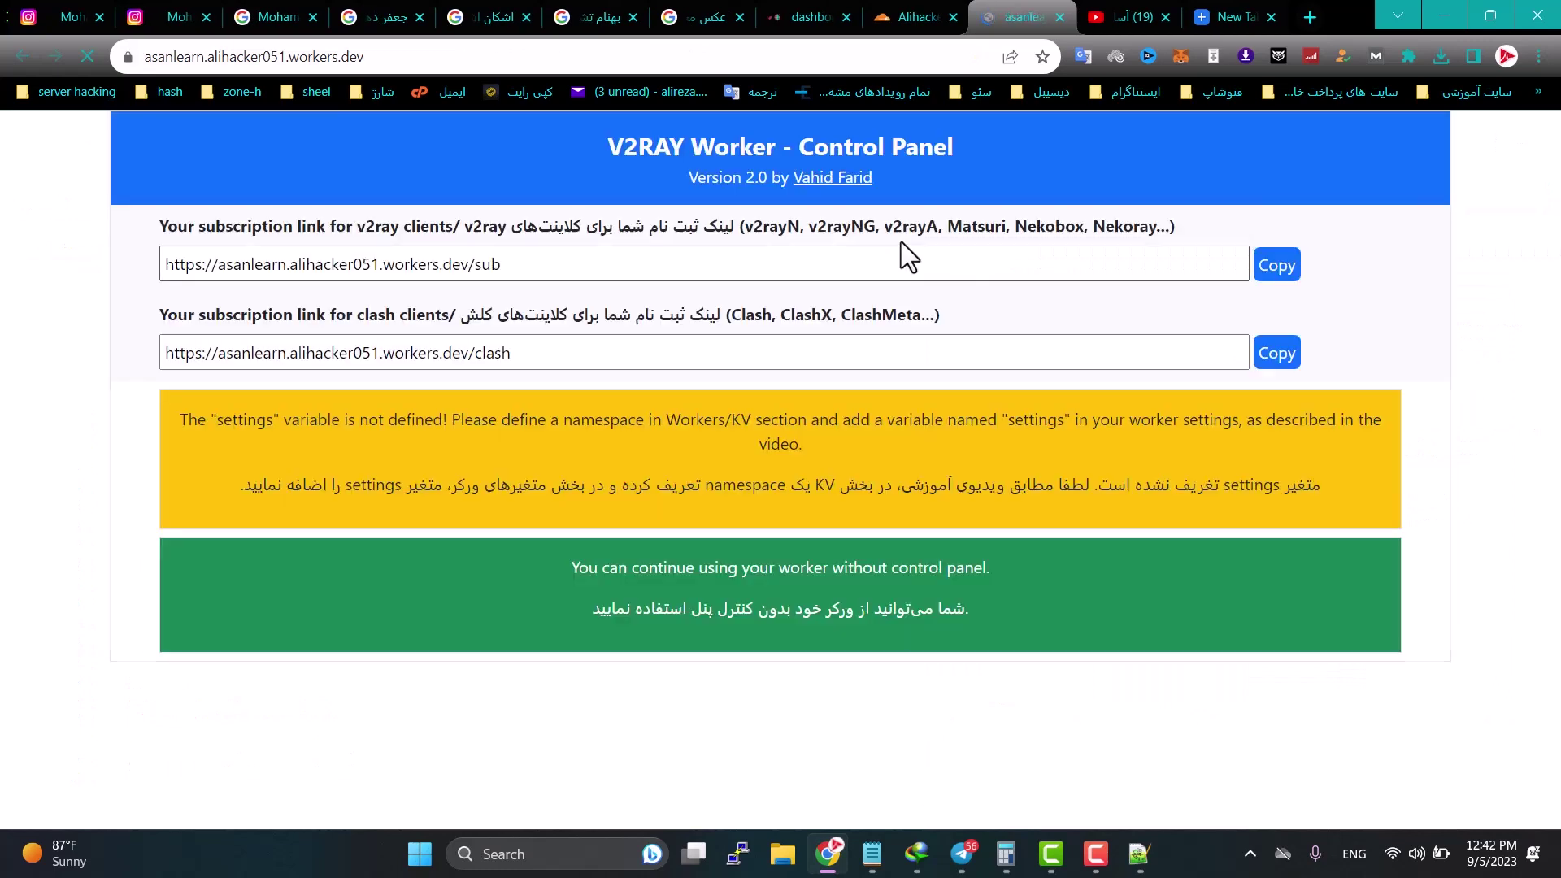
pyautogui.moveTo(547, 267); pyautogui.dragTo(167, 261)
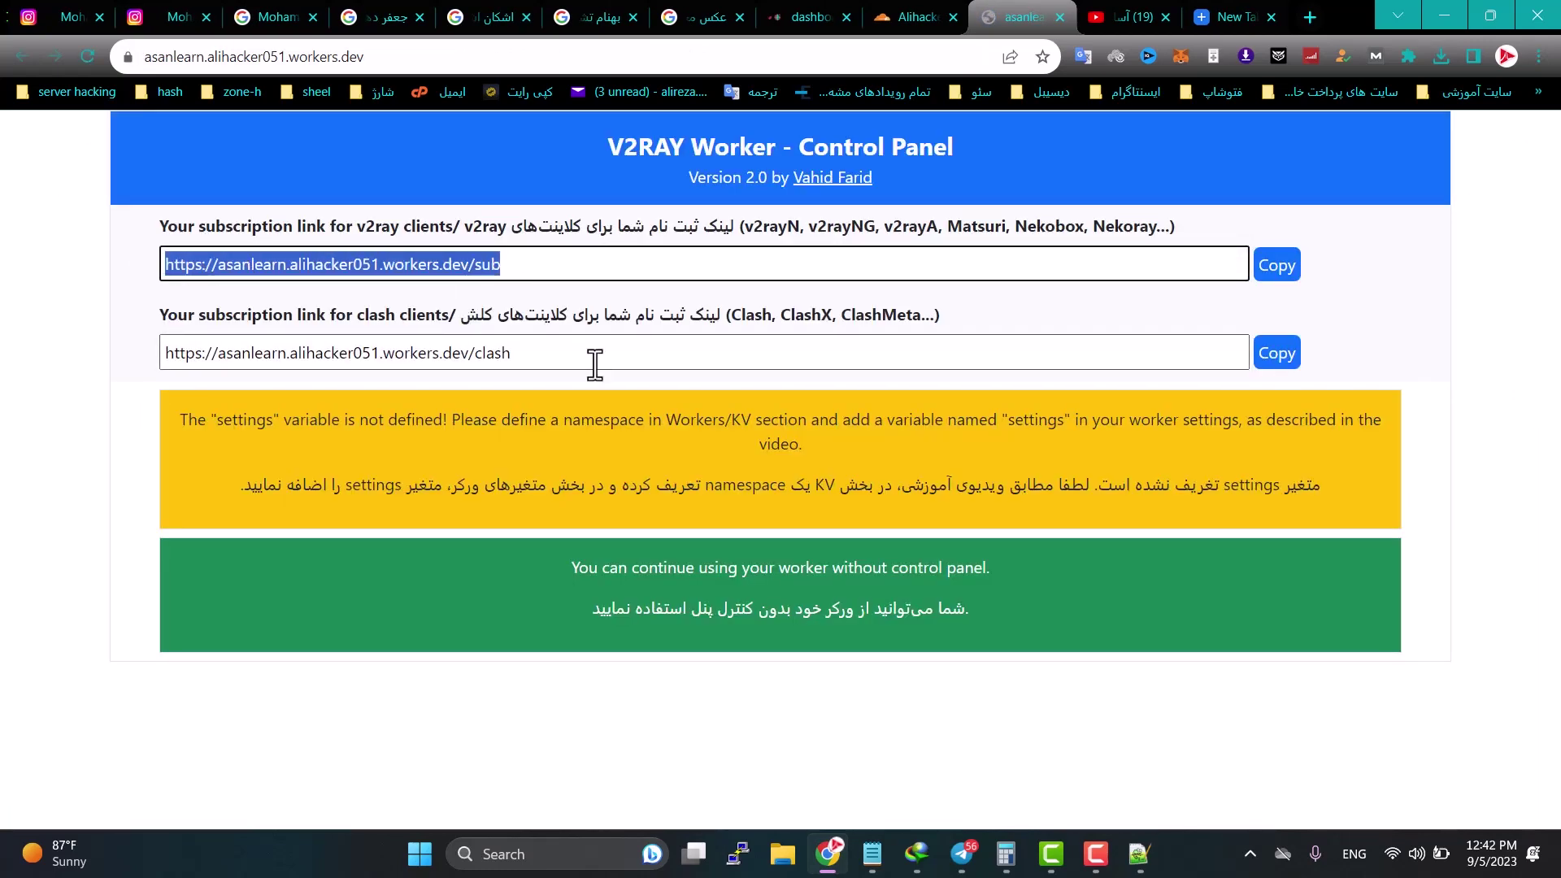
pyautogui.moveTo(593, 359); pyautogui.dragTo(77, 363)
pyautogui.click(81, 389)
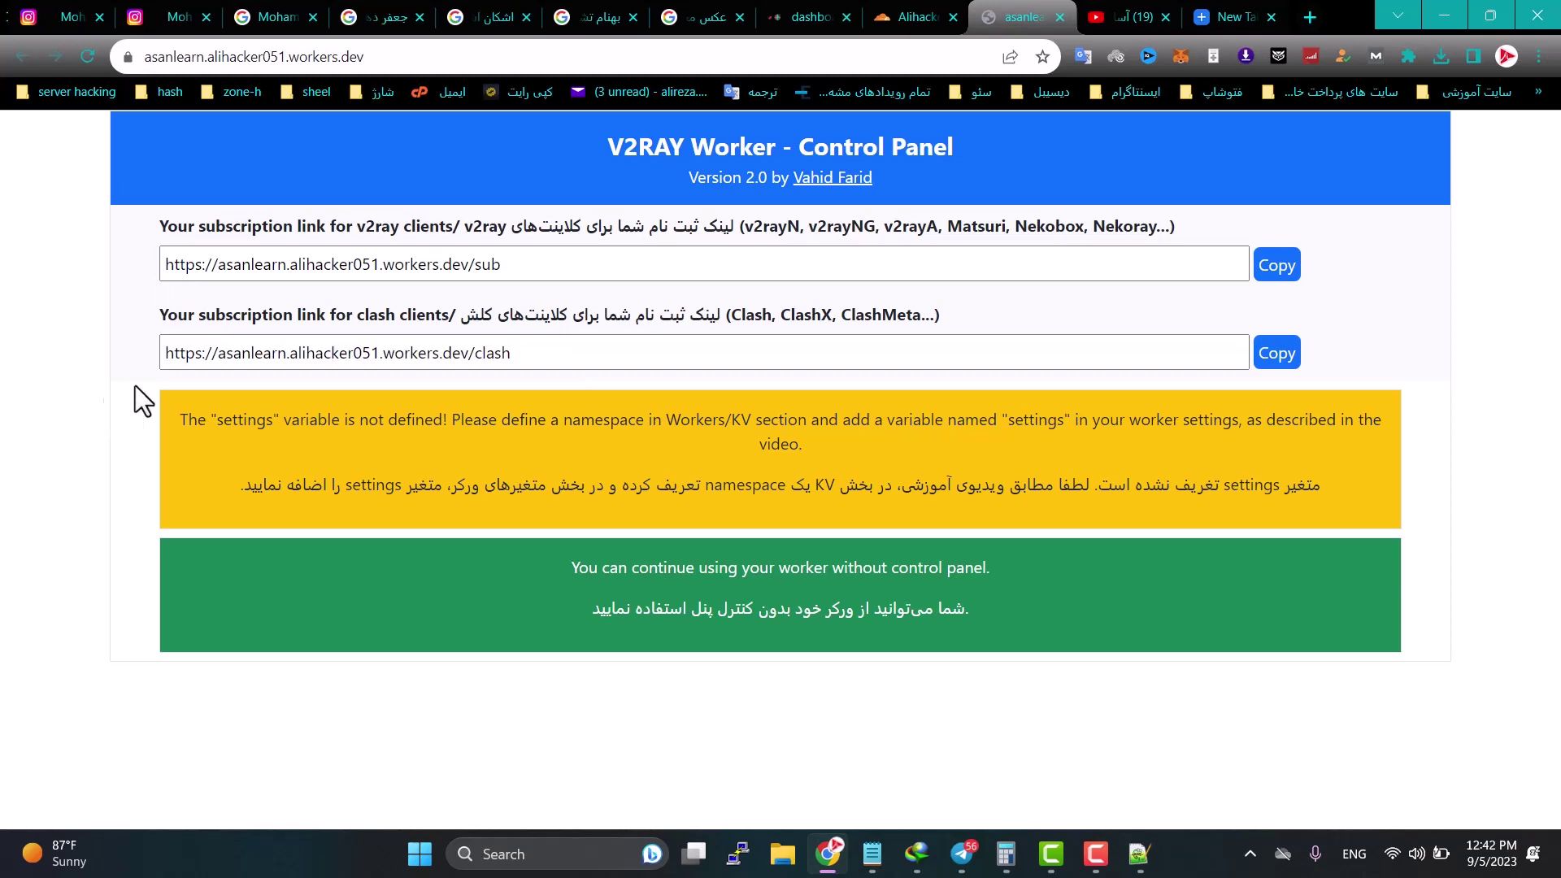
pyautogui.moveTo(523, 265); pyautogui.dragTo(69, 261)
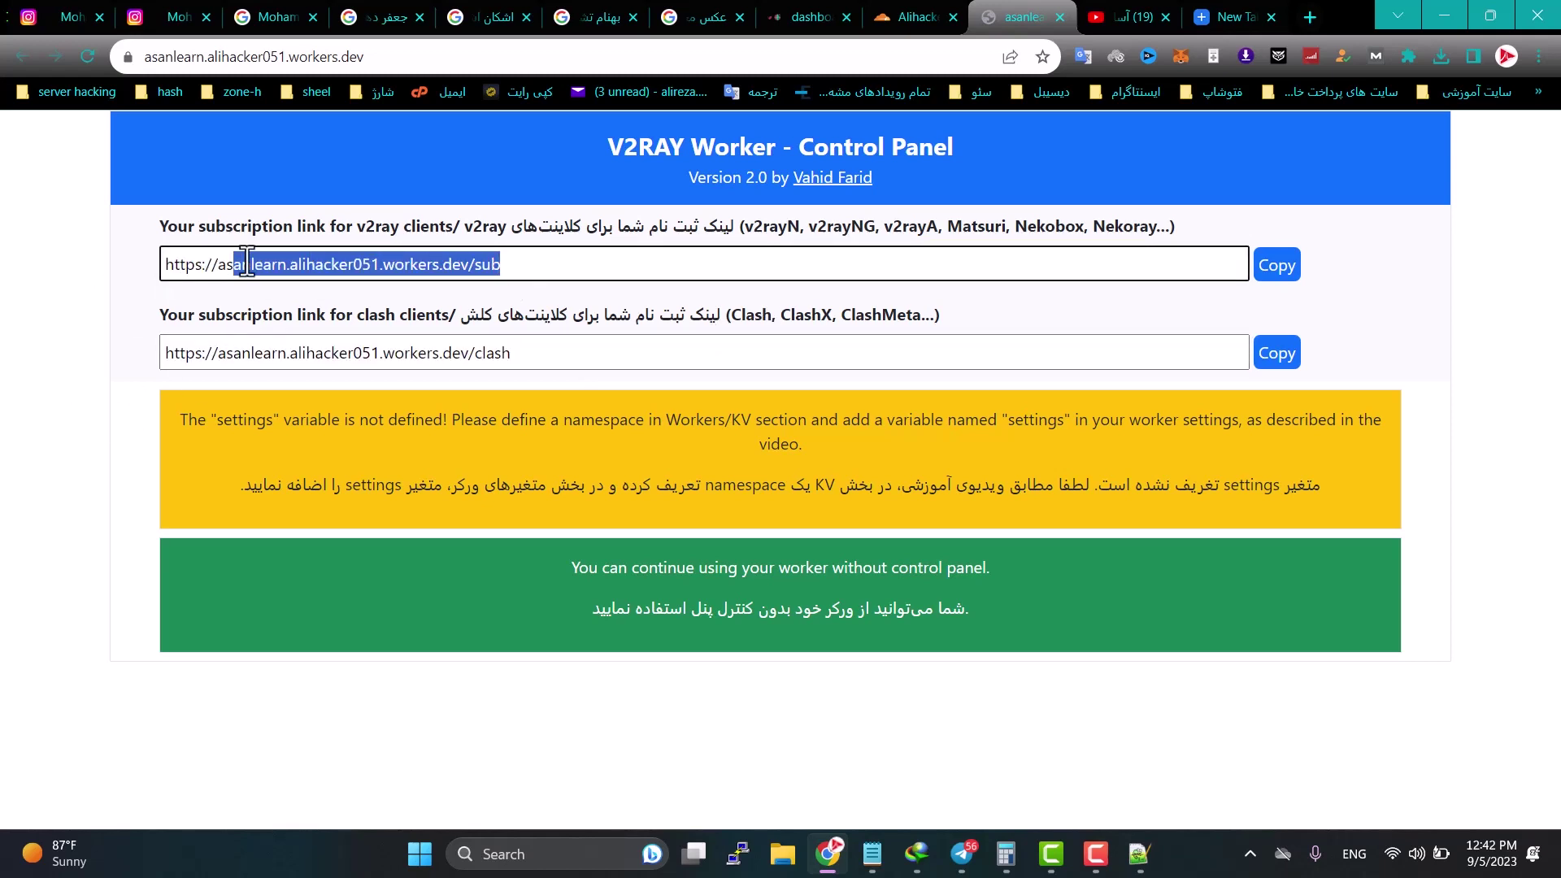
pyautogui.moveTo(246, 262); pyautogui.dragTo(148, 265)
pyautogui.moveTo(542, 349); pyautogui.dragTo(43, 349)
pyautogui.click(74, 427)
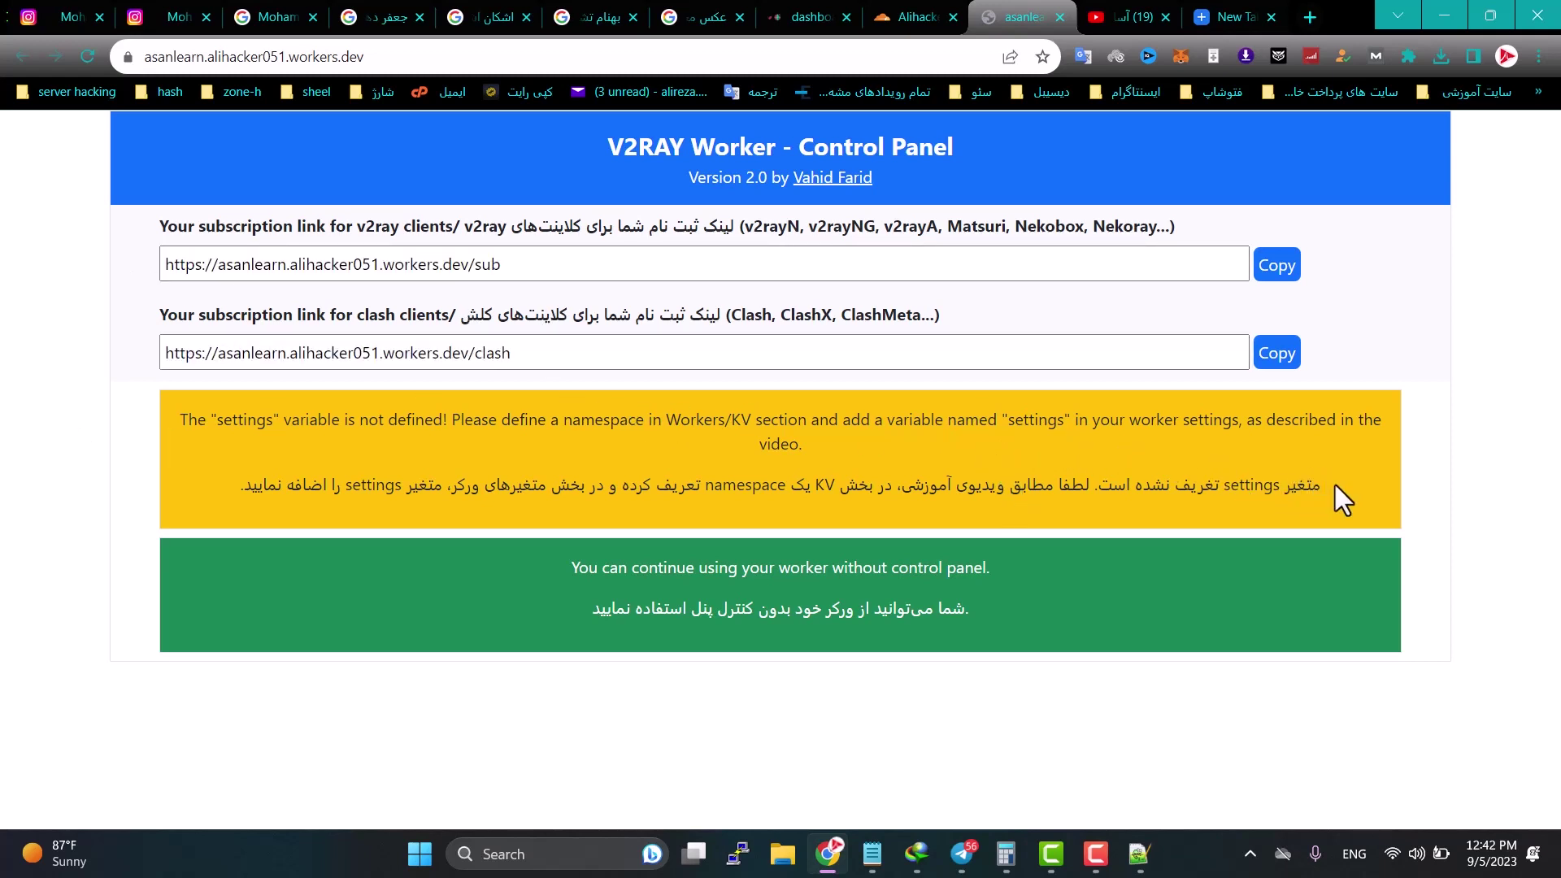
# Step: Highlight the warning that the settings variable is undefined, then return to the Cloudflare tab
pyautogui.moveTo(1335, 485); pyautogui.dragTo(283, 496)
pyautogui.moveTo(1097, 486); pyautogui.dragTo(1272, 451)
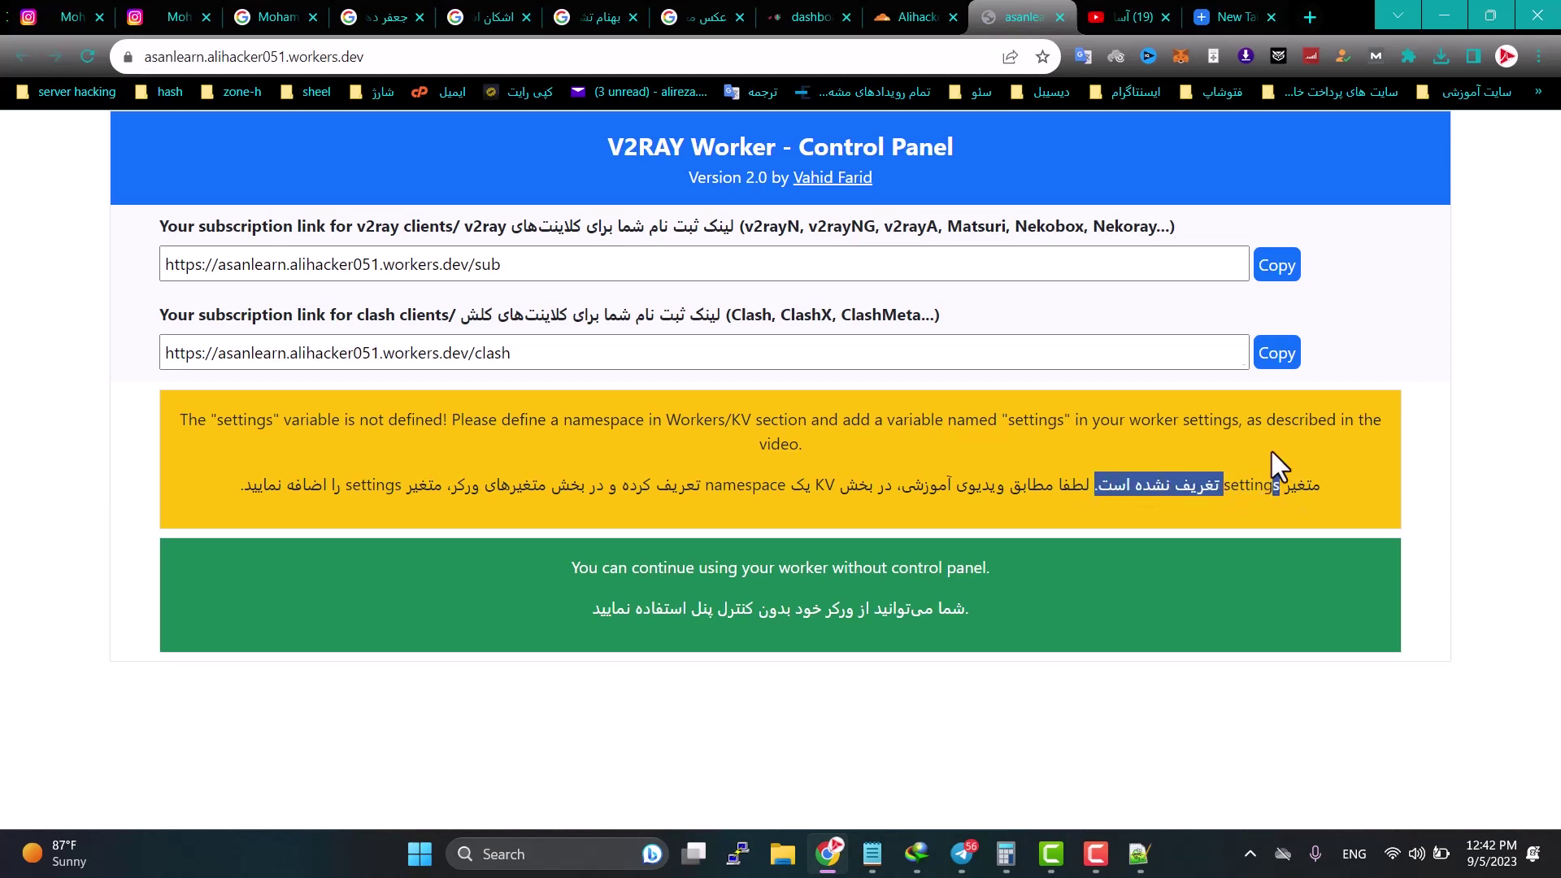
pyautogui.click(902, 16)
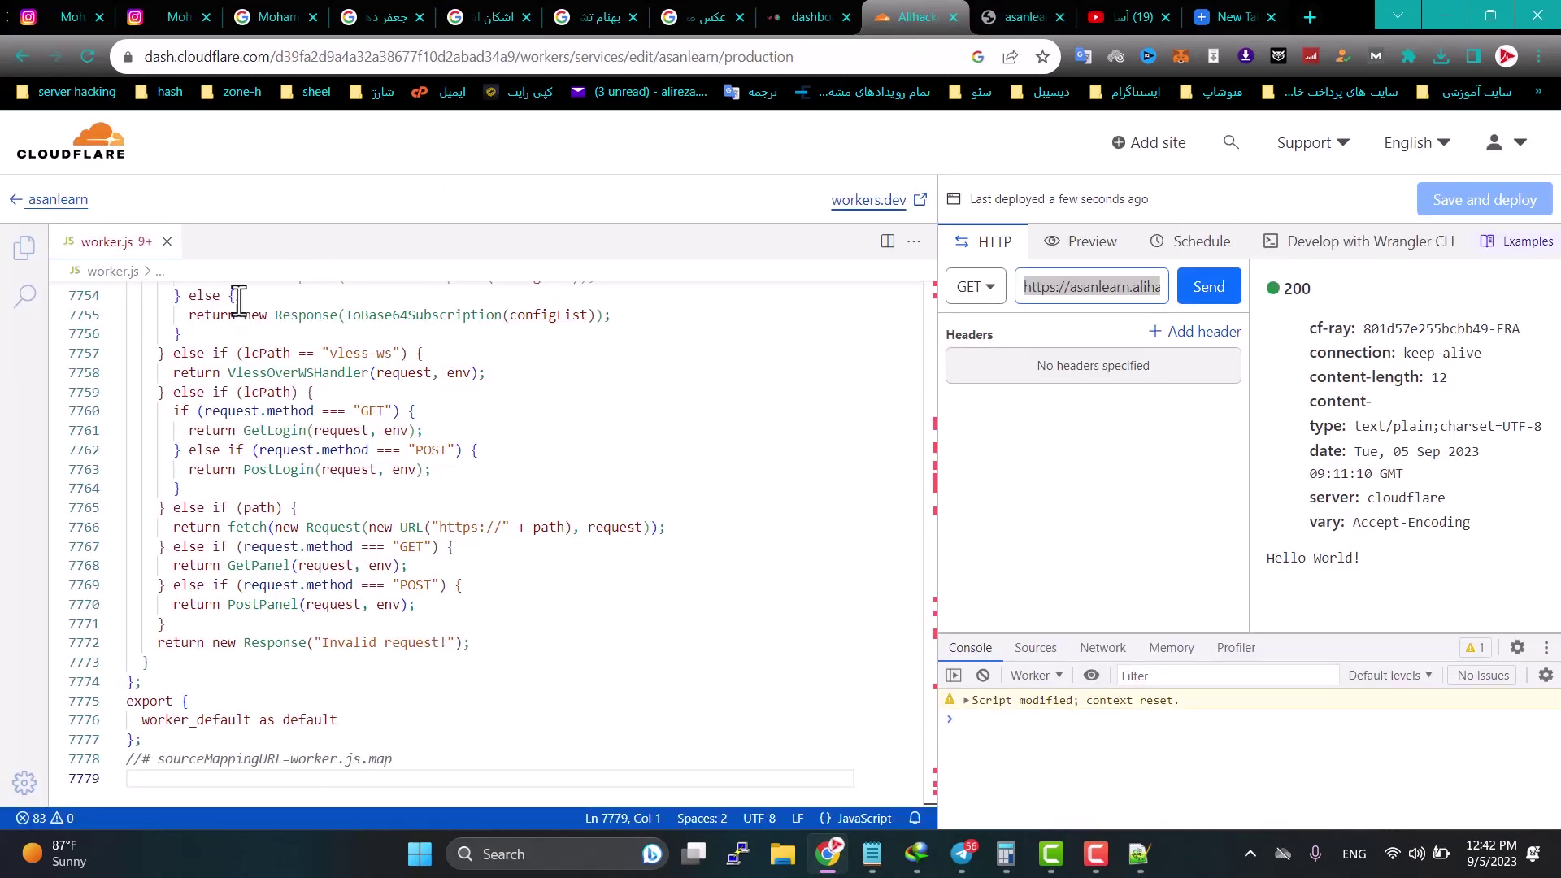
# Step: Go from the worker editor to the KV namespaces page under Workers & Pages
pyautogui.click(110, 155)
pyautogui.moveTo(36, 395)
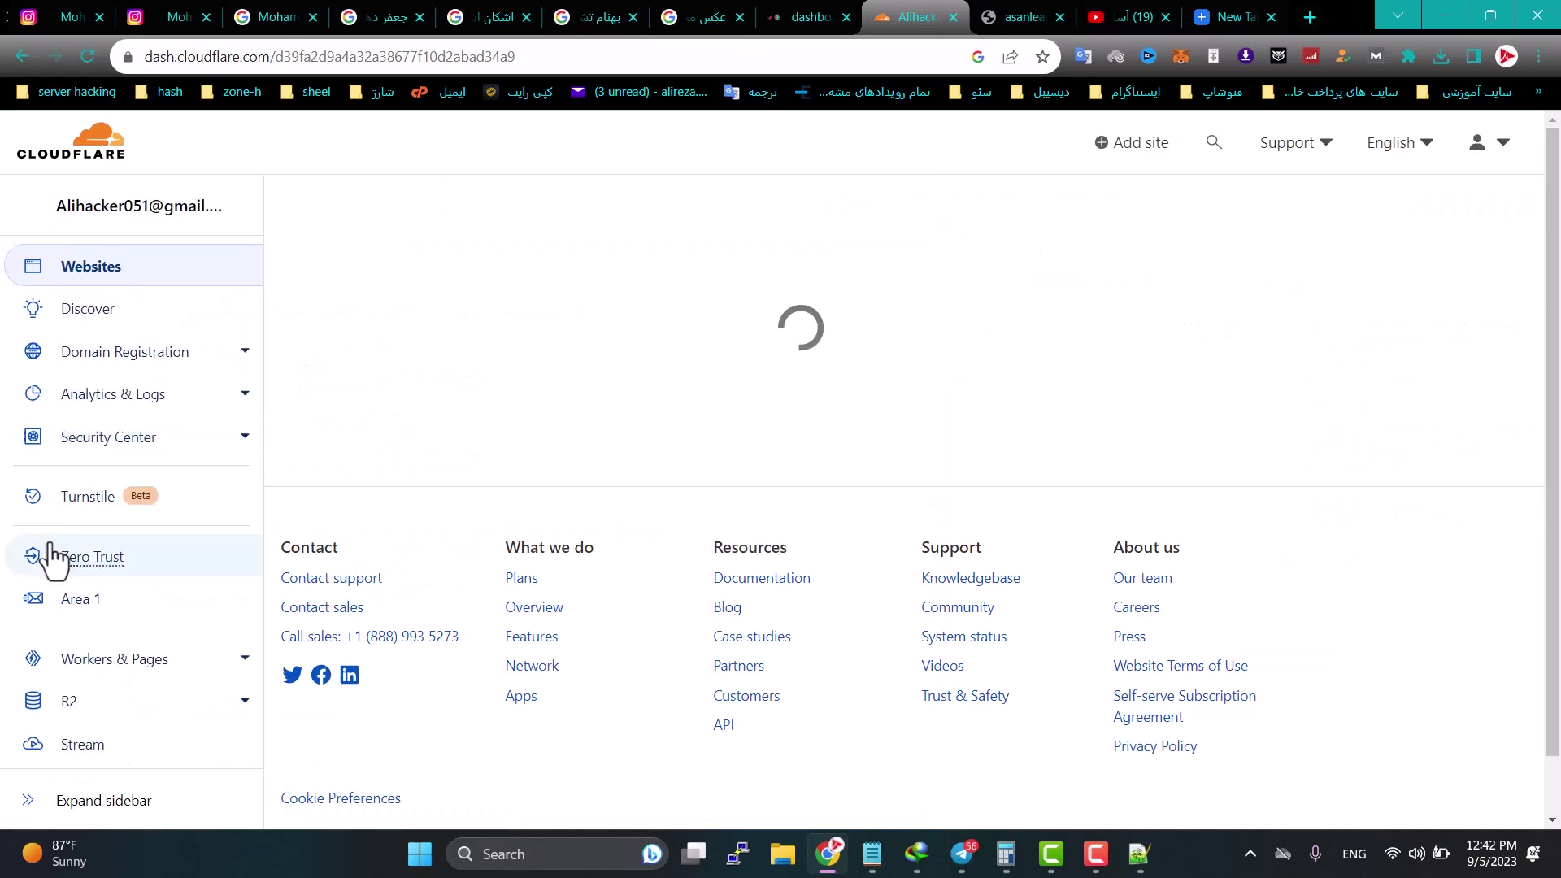
pyautogui.scroll(-3, 49, 569)
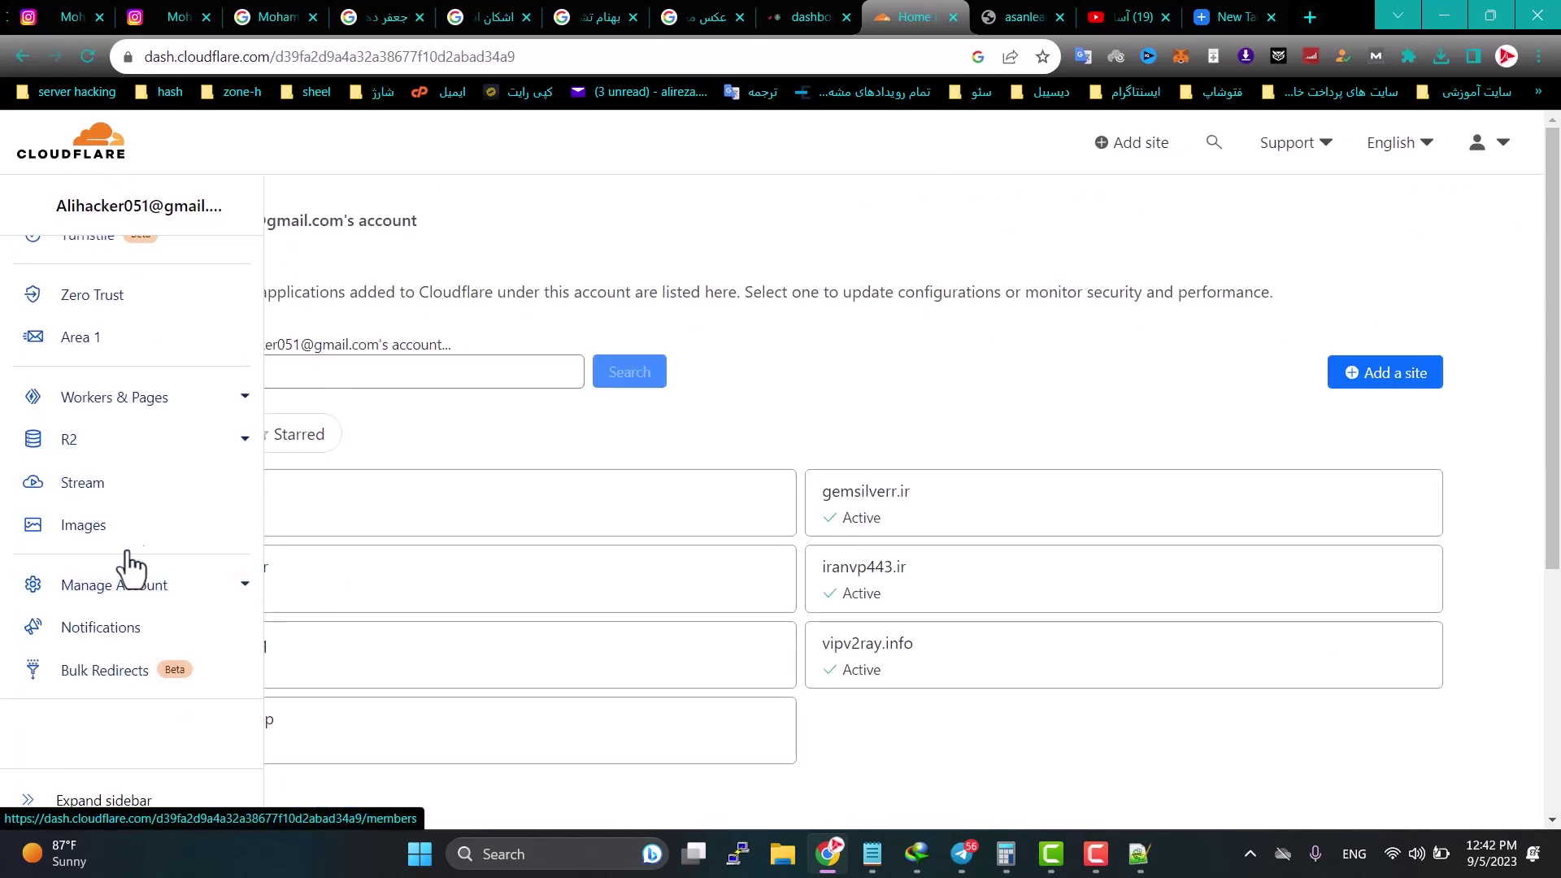
pyautogui.click(129, 402)
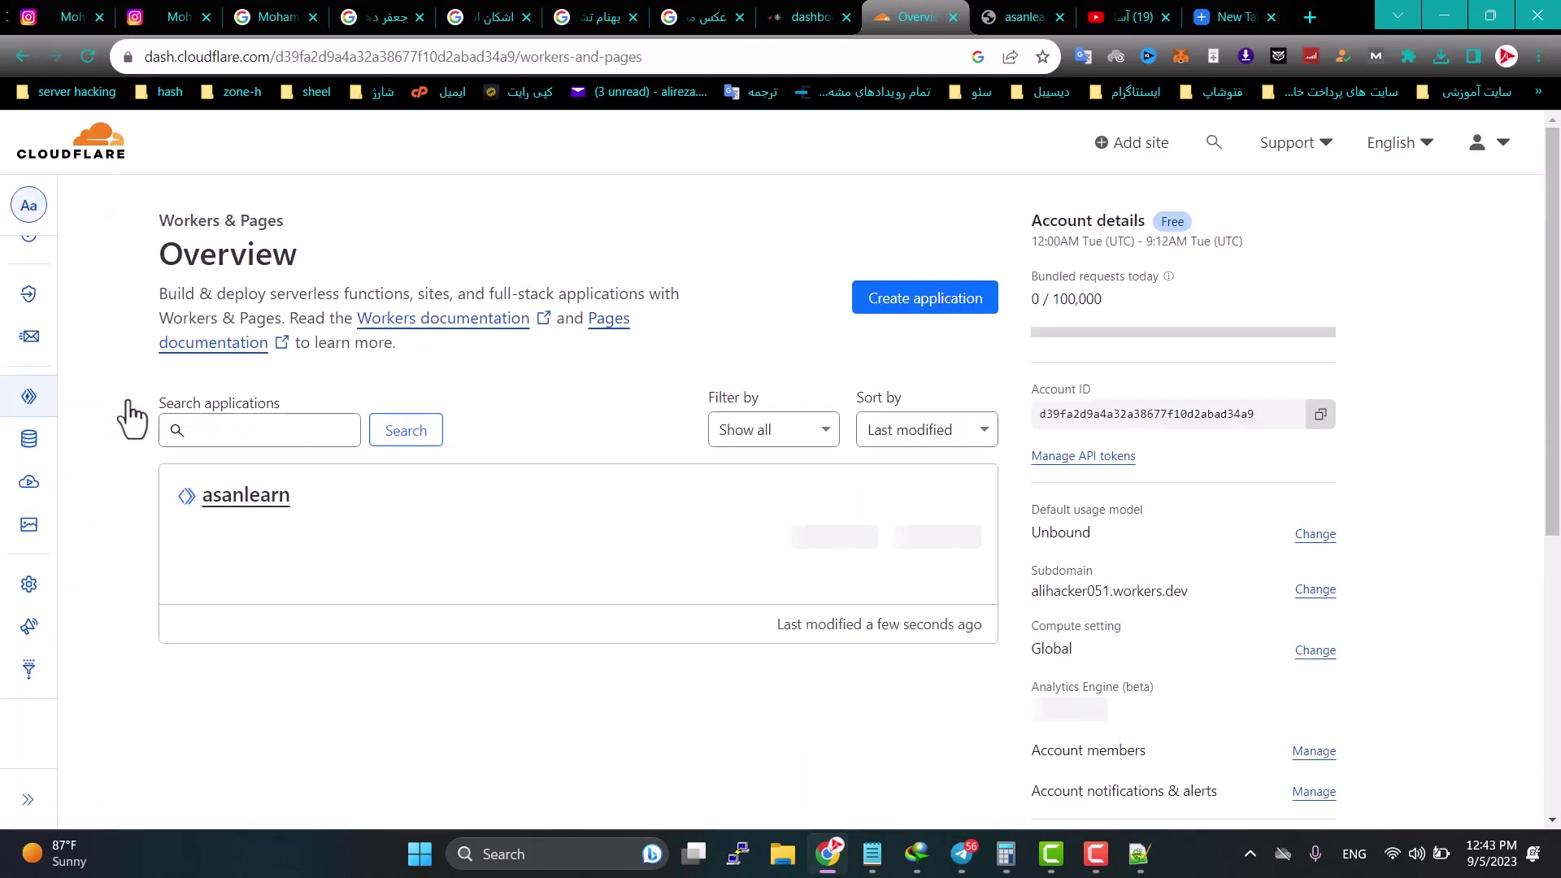
pyautogui.moveTo(46, 498)
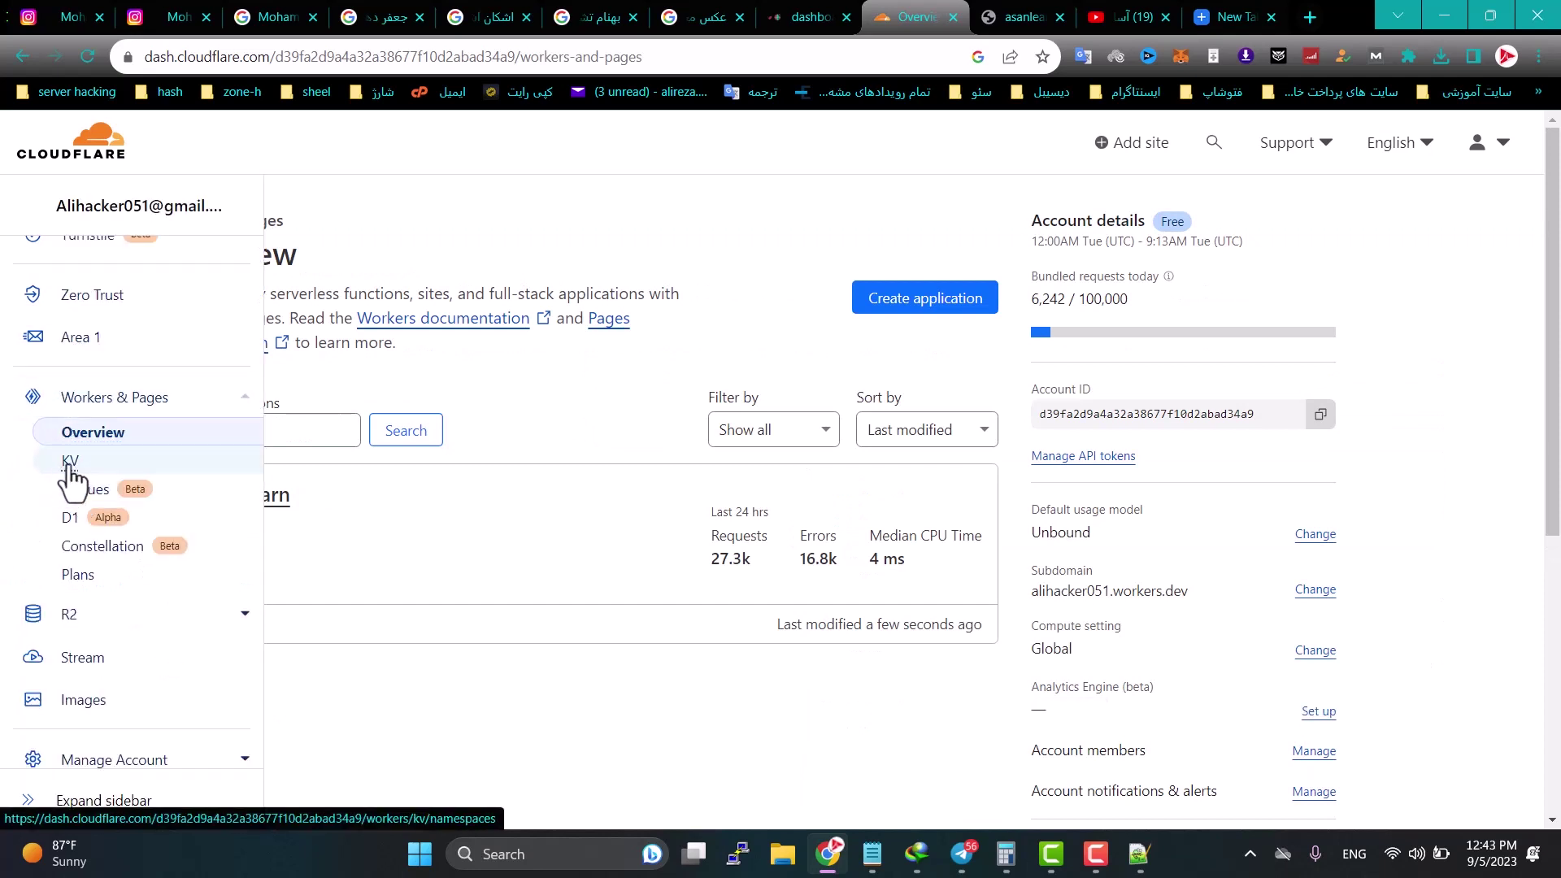
pyautogui.click(70, 463)
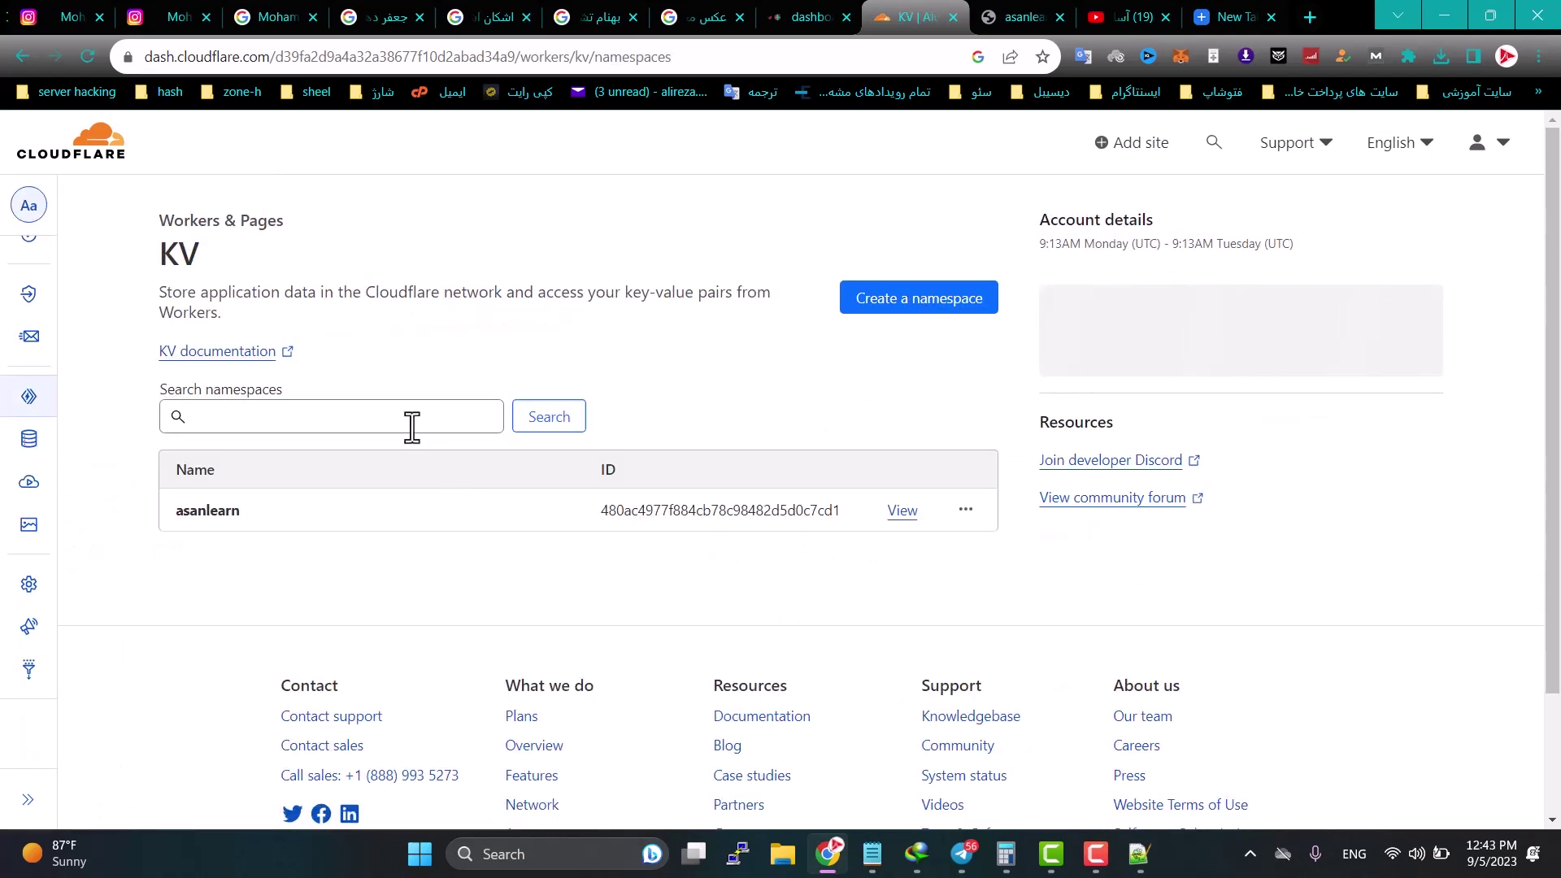
# Step: Delete the asanlearn KV namespace, confirming with its pasted name
pyautogui.click(966, 510)
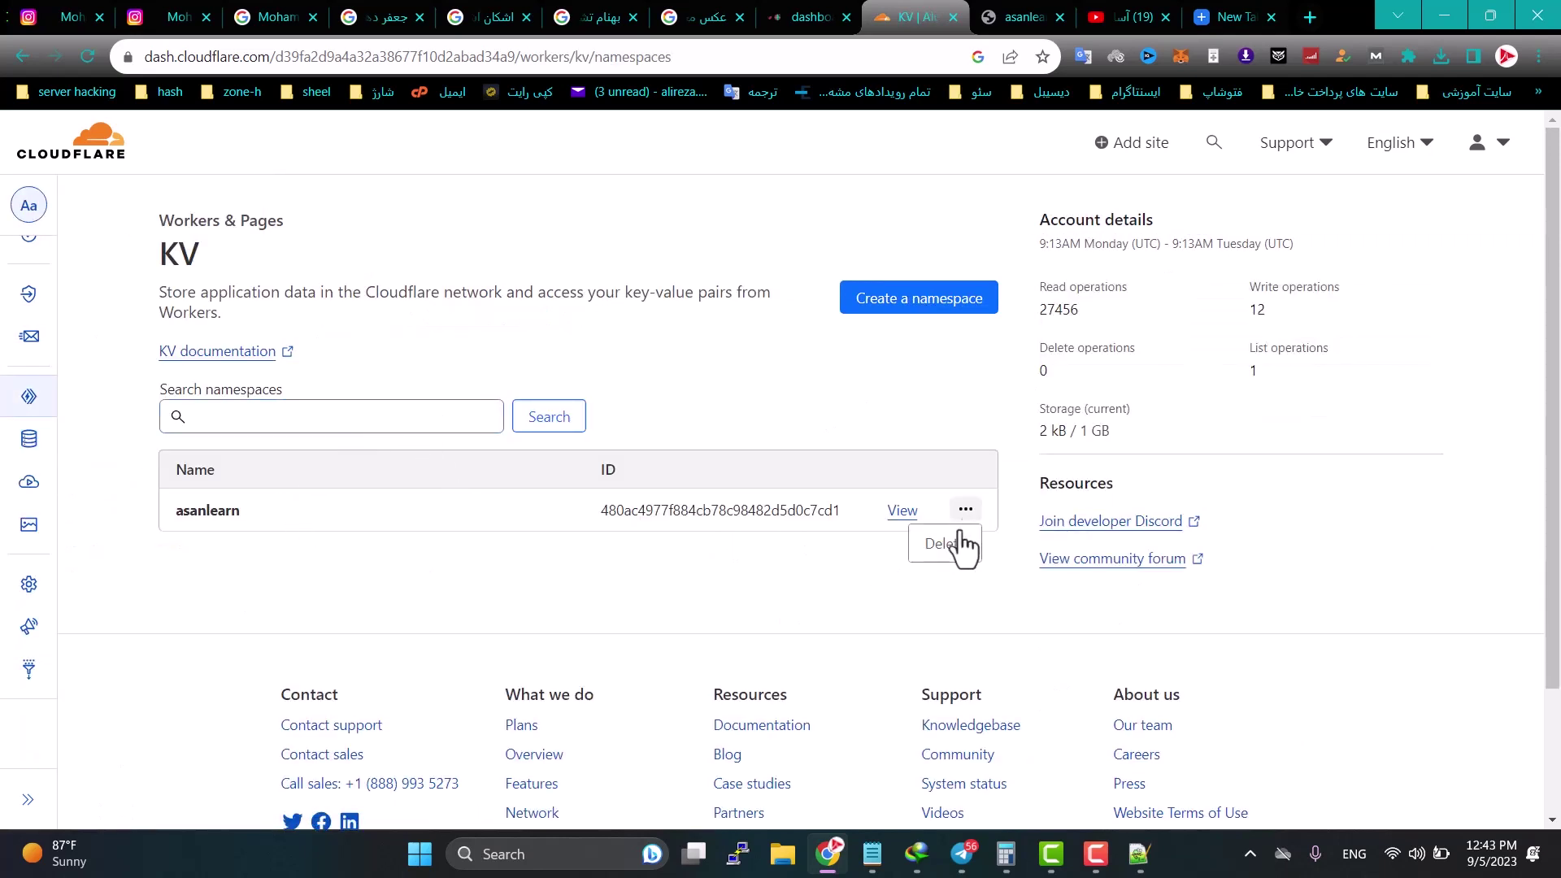
pyautogui.click(937, 541)
pyautogui.doubleClick(549, 501)
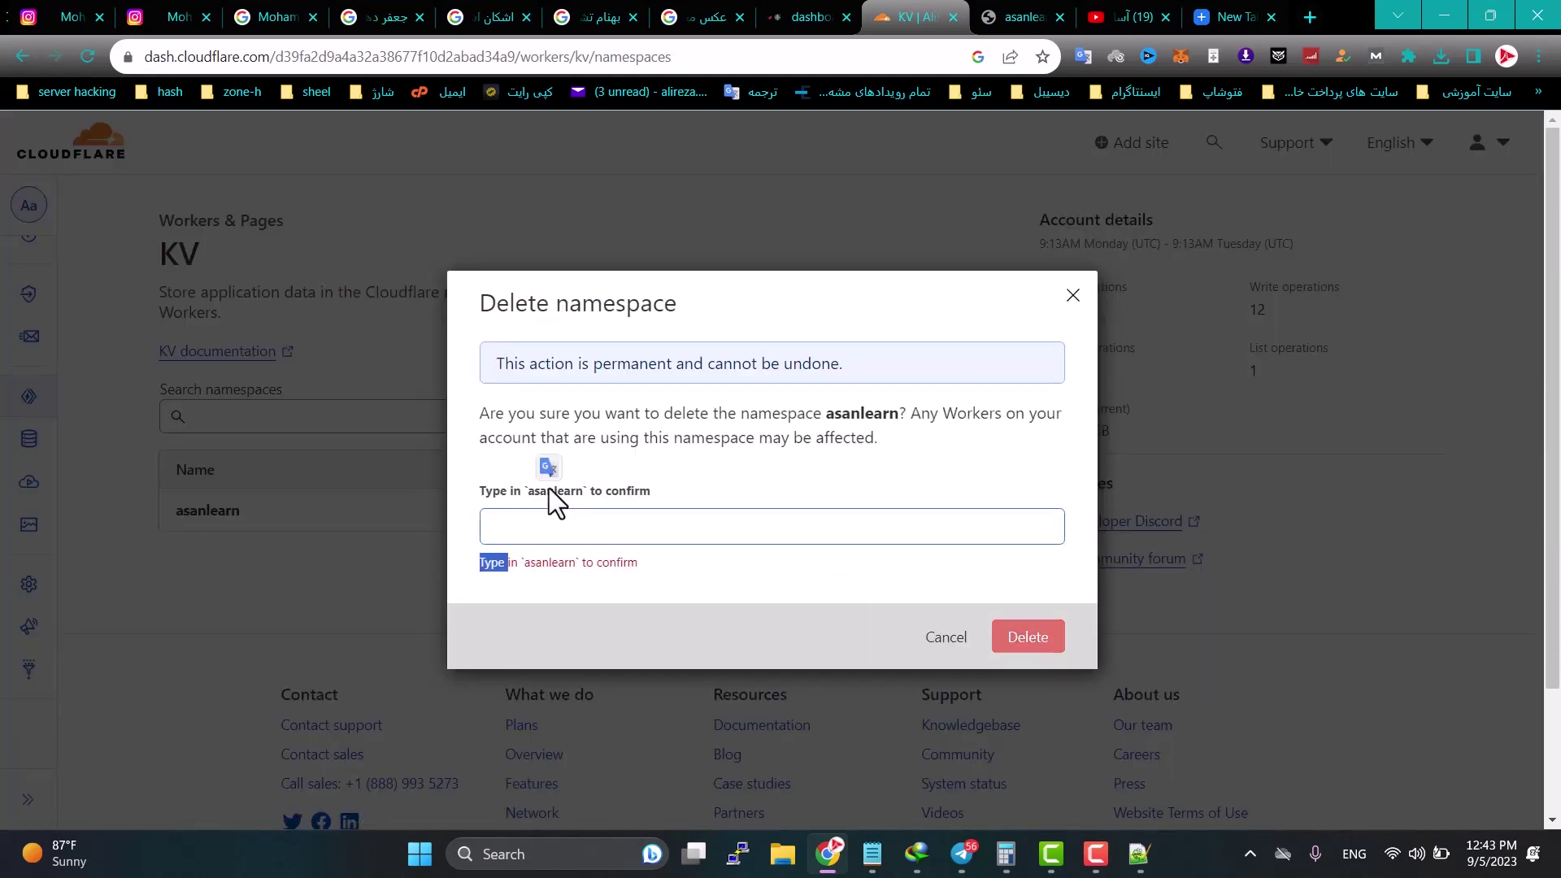
pyautogui.rightClick(544, 491)
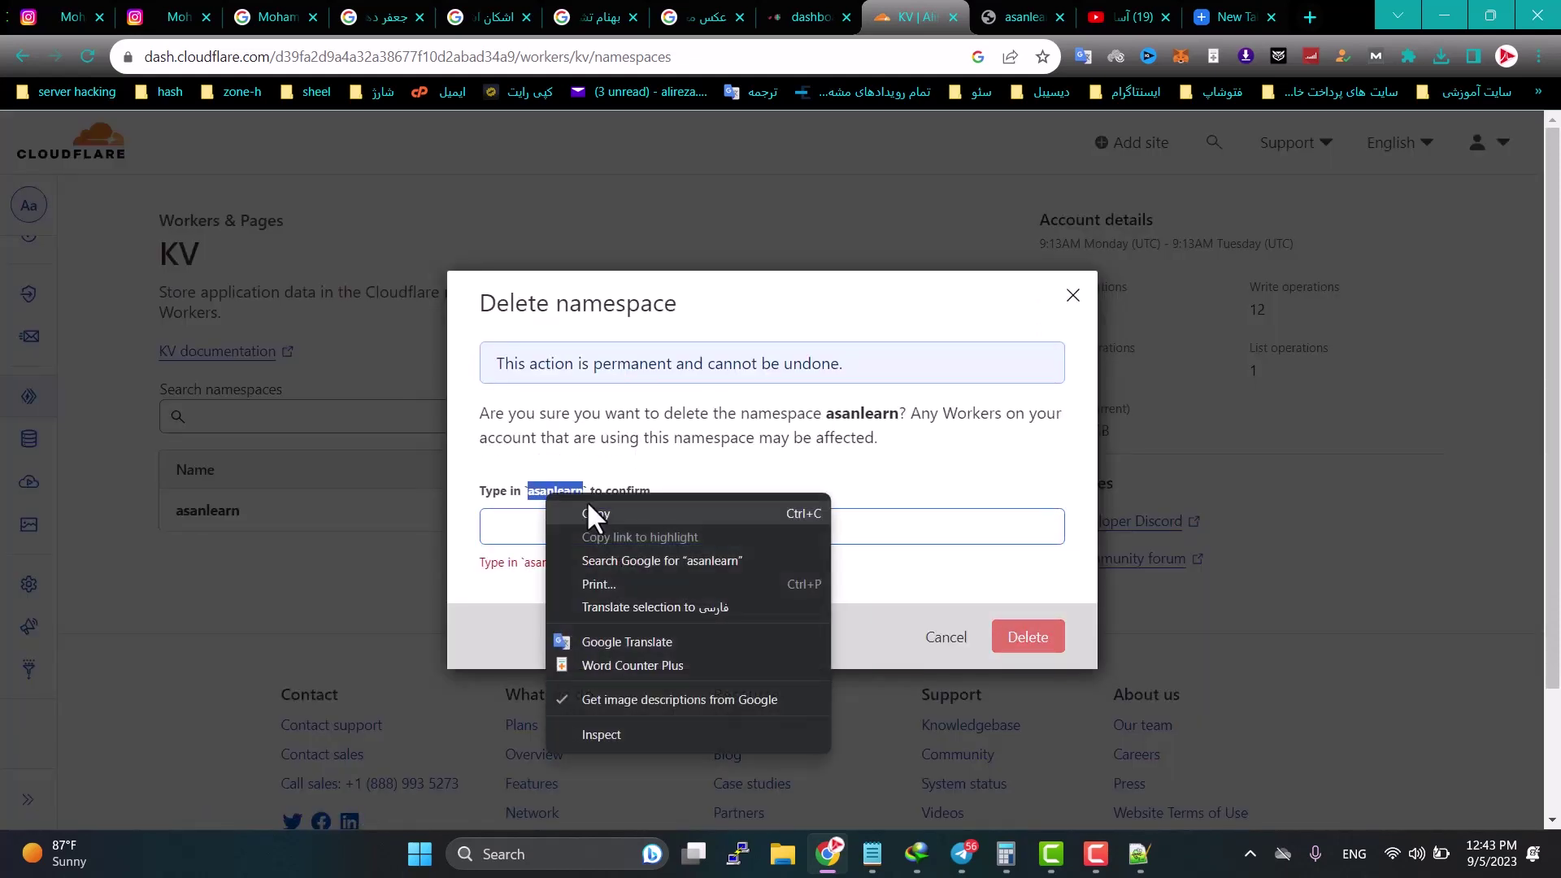
pyautogui.click(587, 500)
pyautogui.click(585, 524)
pyautogui.hotkey('ctrl', 'v')
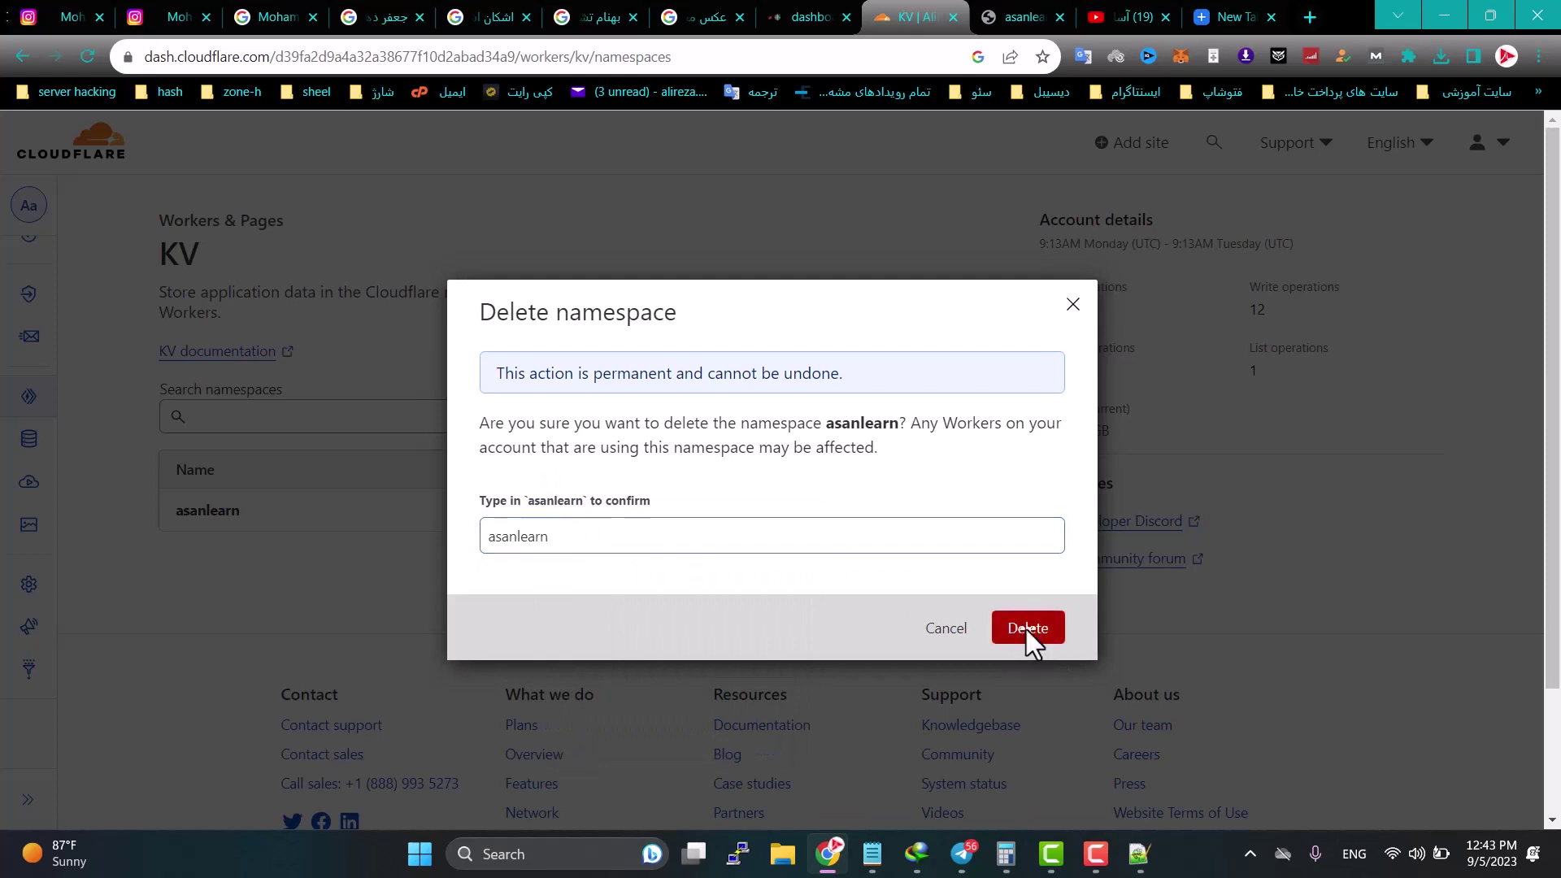
pyautogui.click(1026, 630)
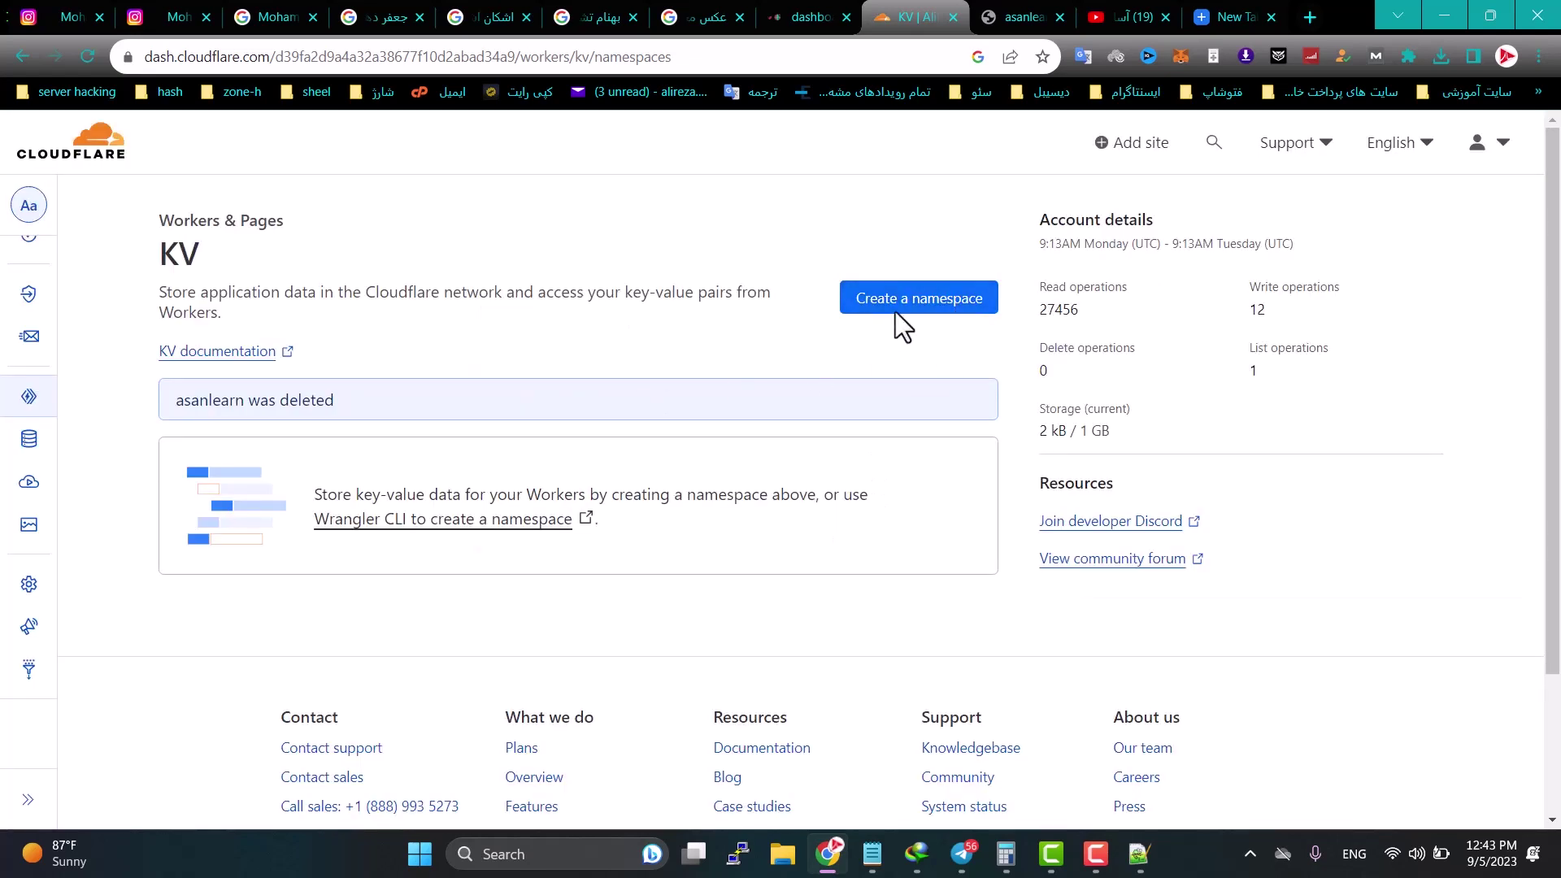
# Step: Create a new KV namespace named 'ali'
pyautogui.click(897, 315)
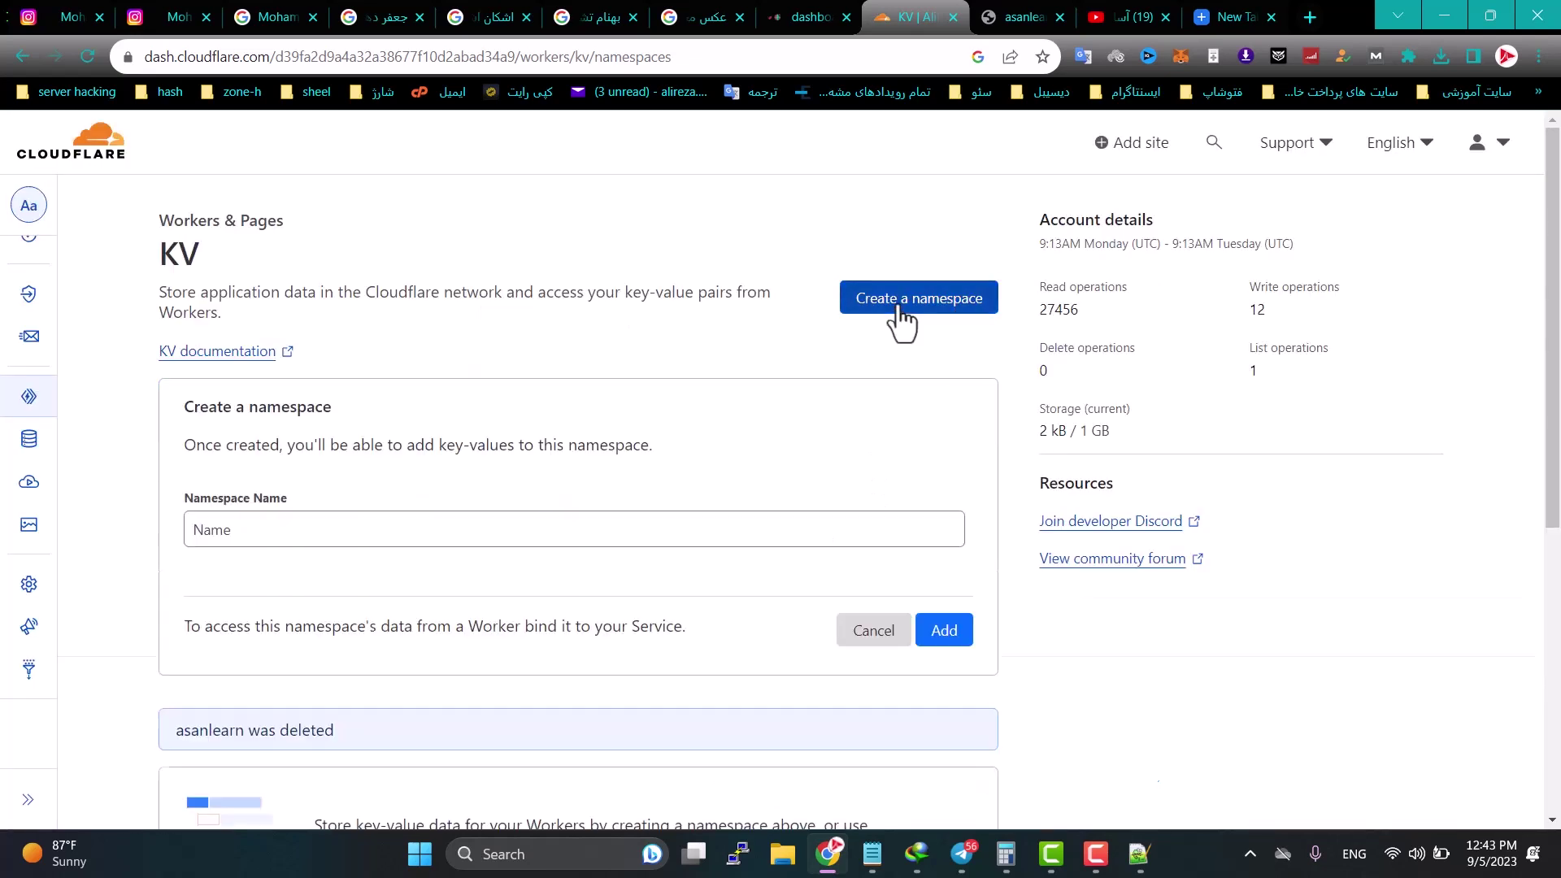
pyautogui.click(307, 526)
pyautogui.write('ali')
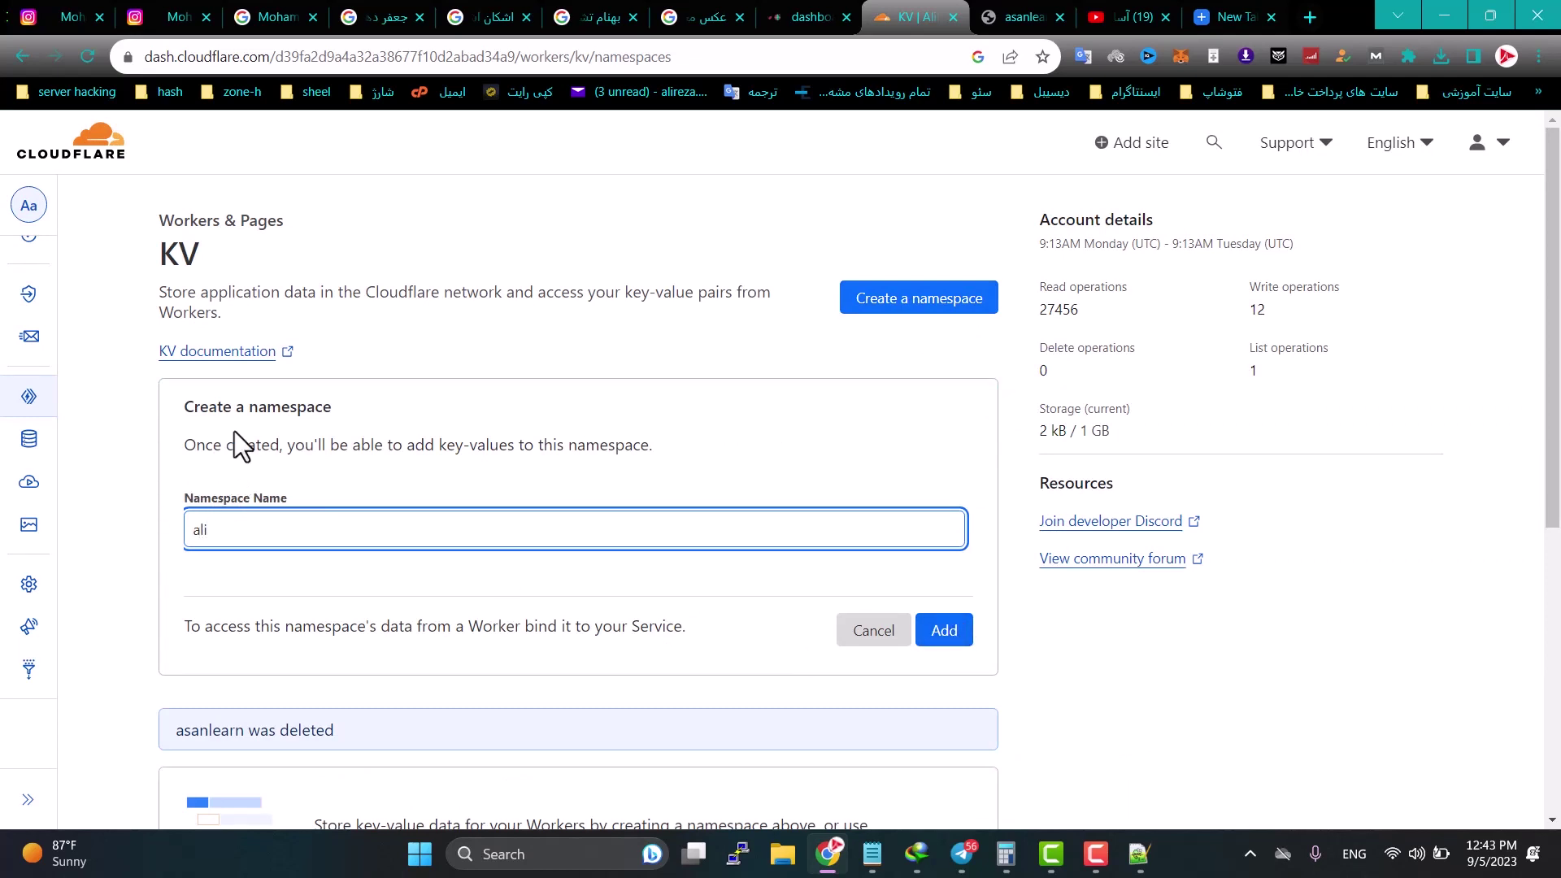
pyautogui.click(942, 640)
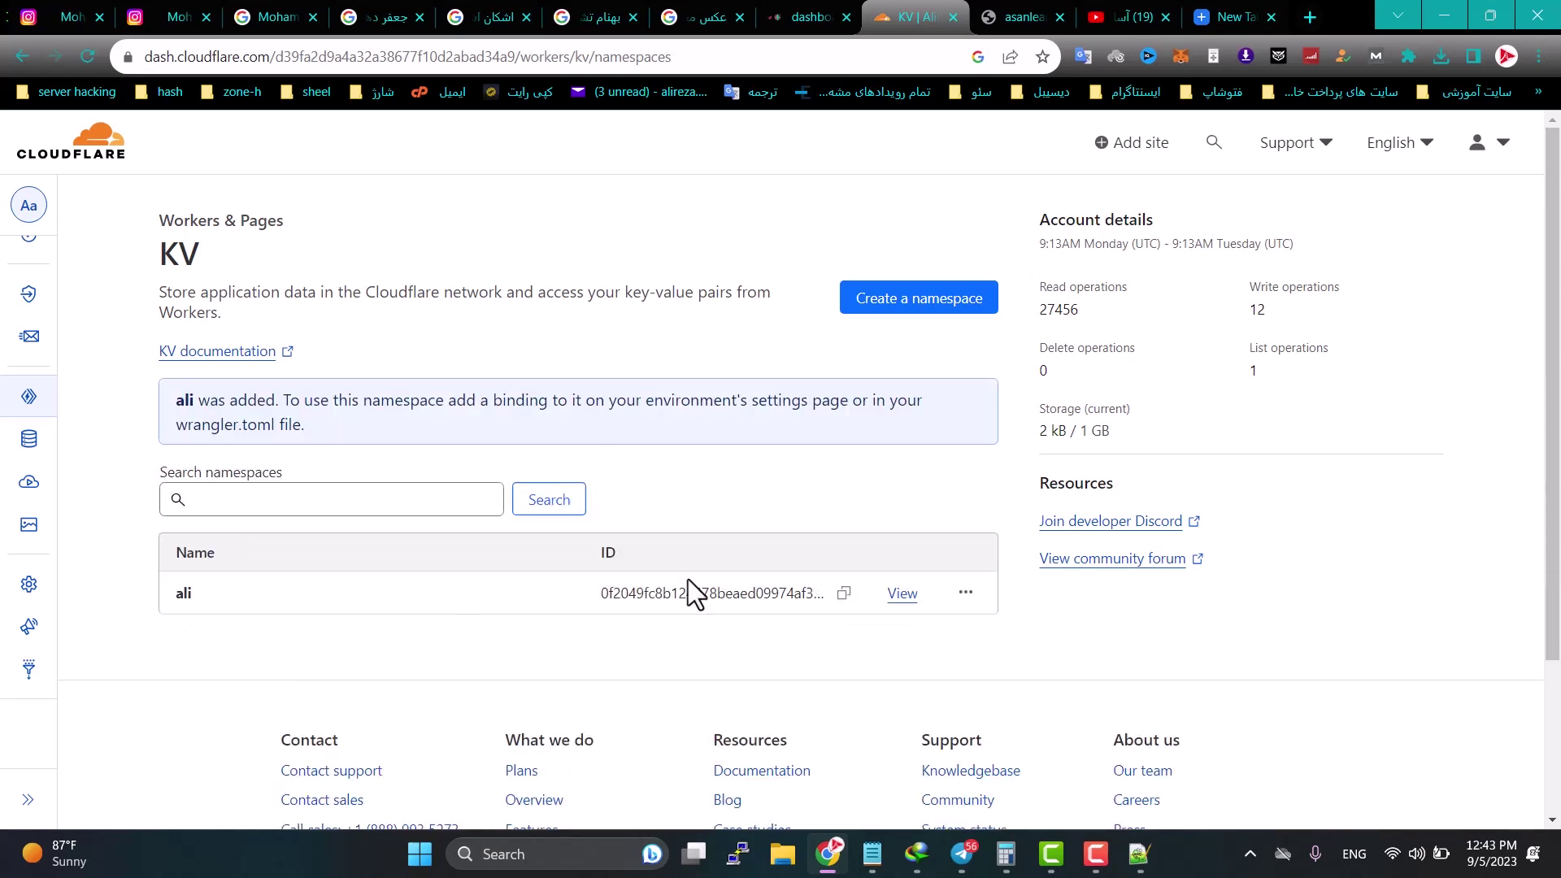
pyautogui.moveTo(8, 398)
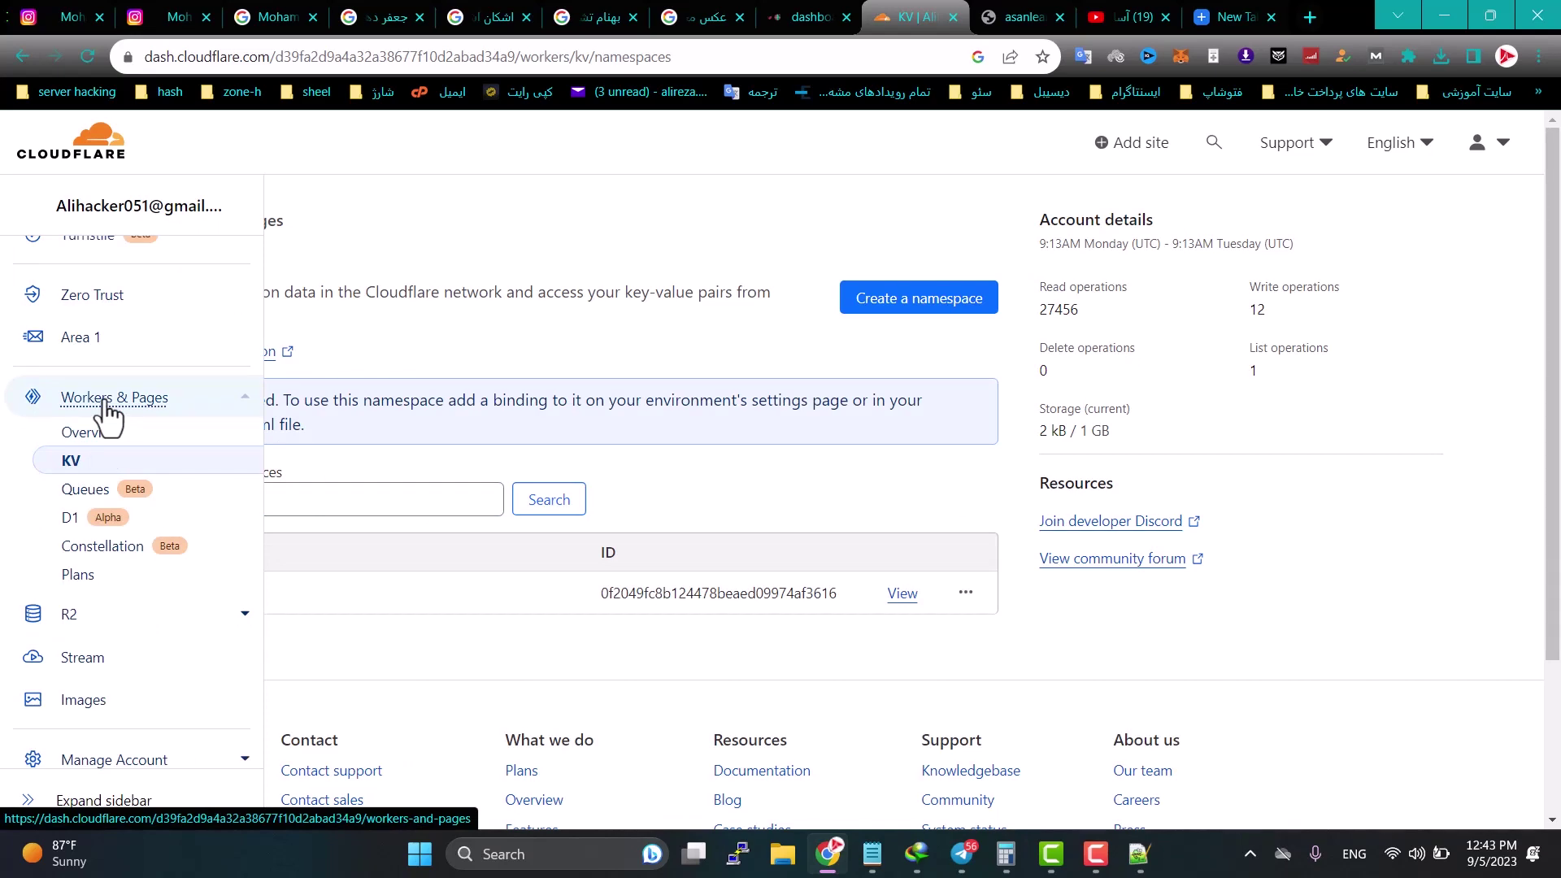
# Step: Open the asanlearn worker's Settings and show its Variables section
pyautogui.click(104, 404)
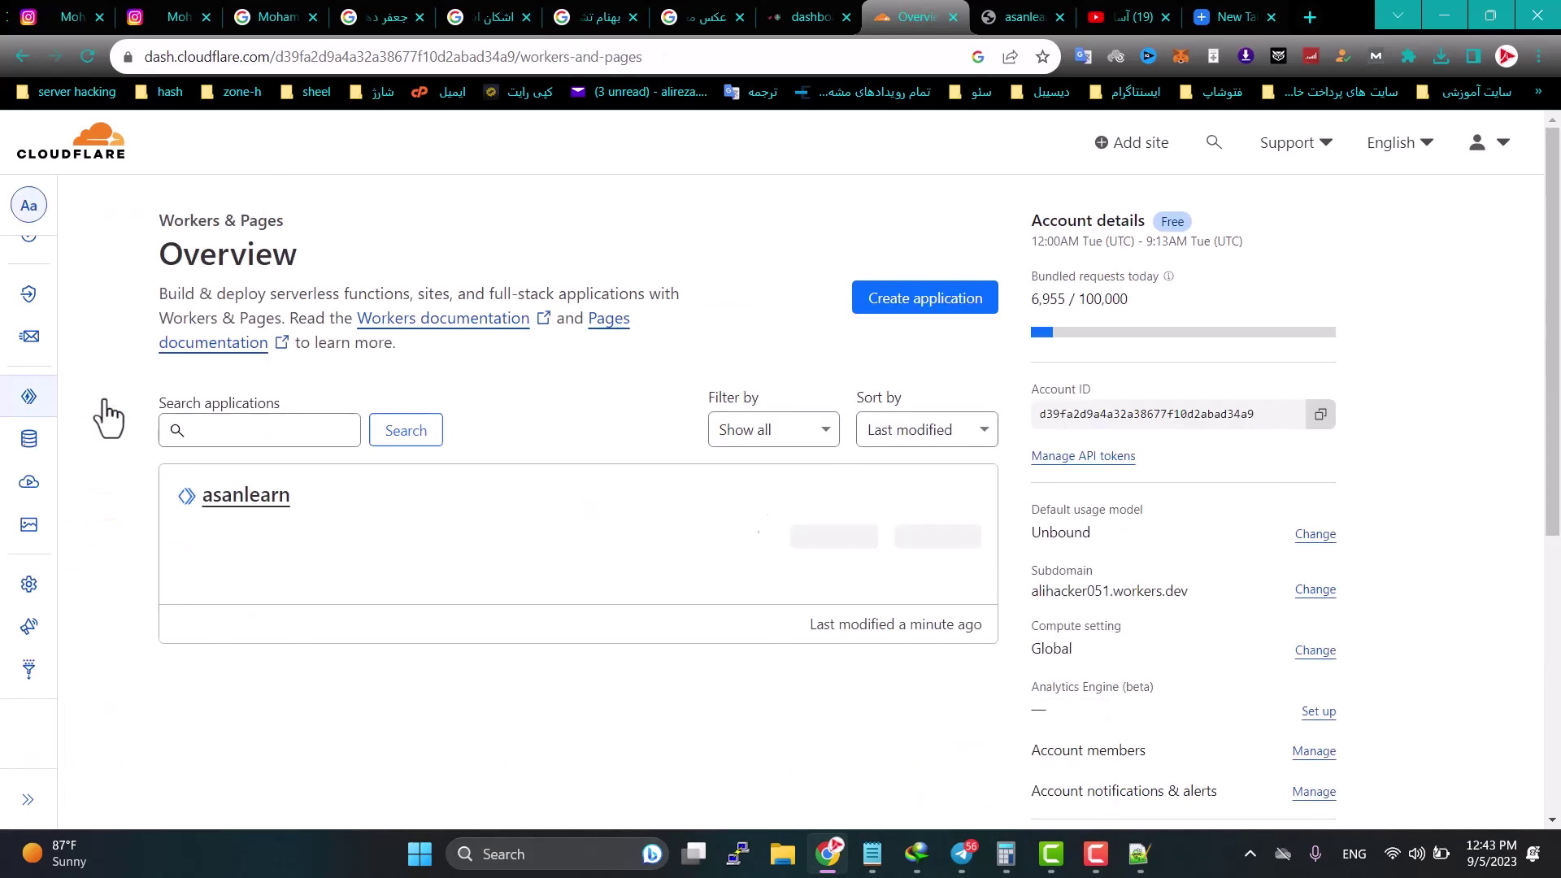
pyautogui.click(253, 502)
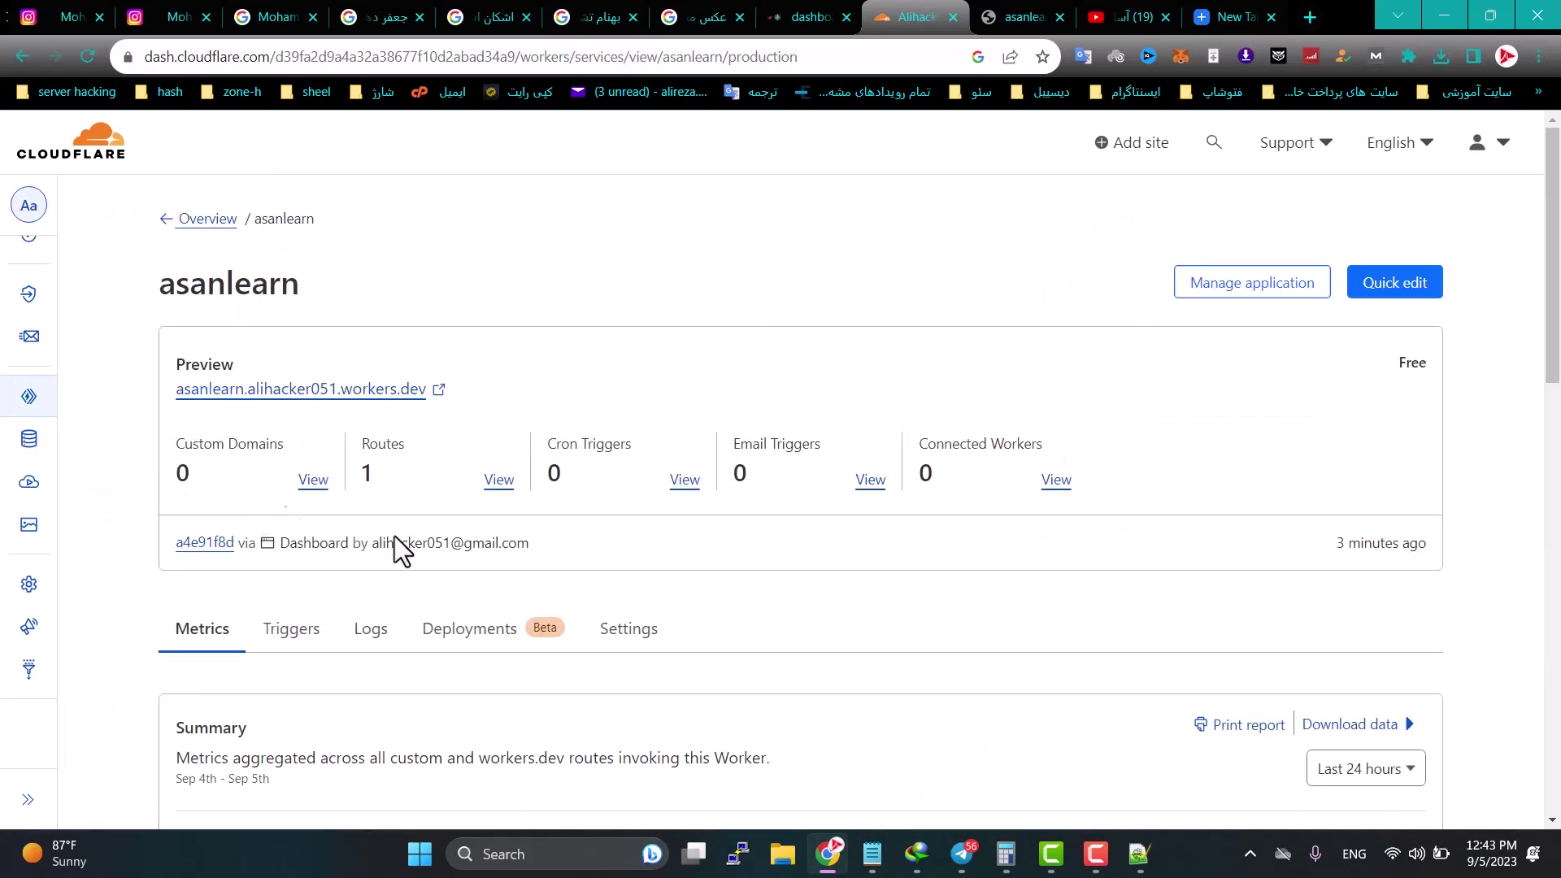
pyautogui.scroll(-2, 437, 558)
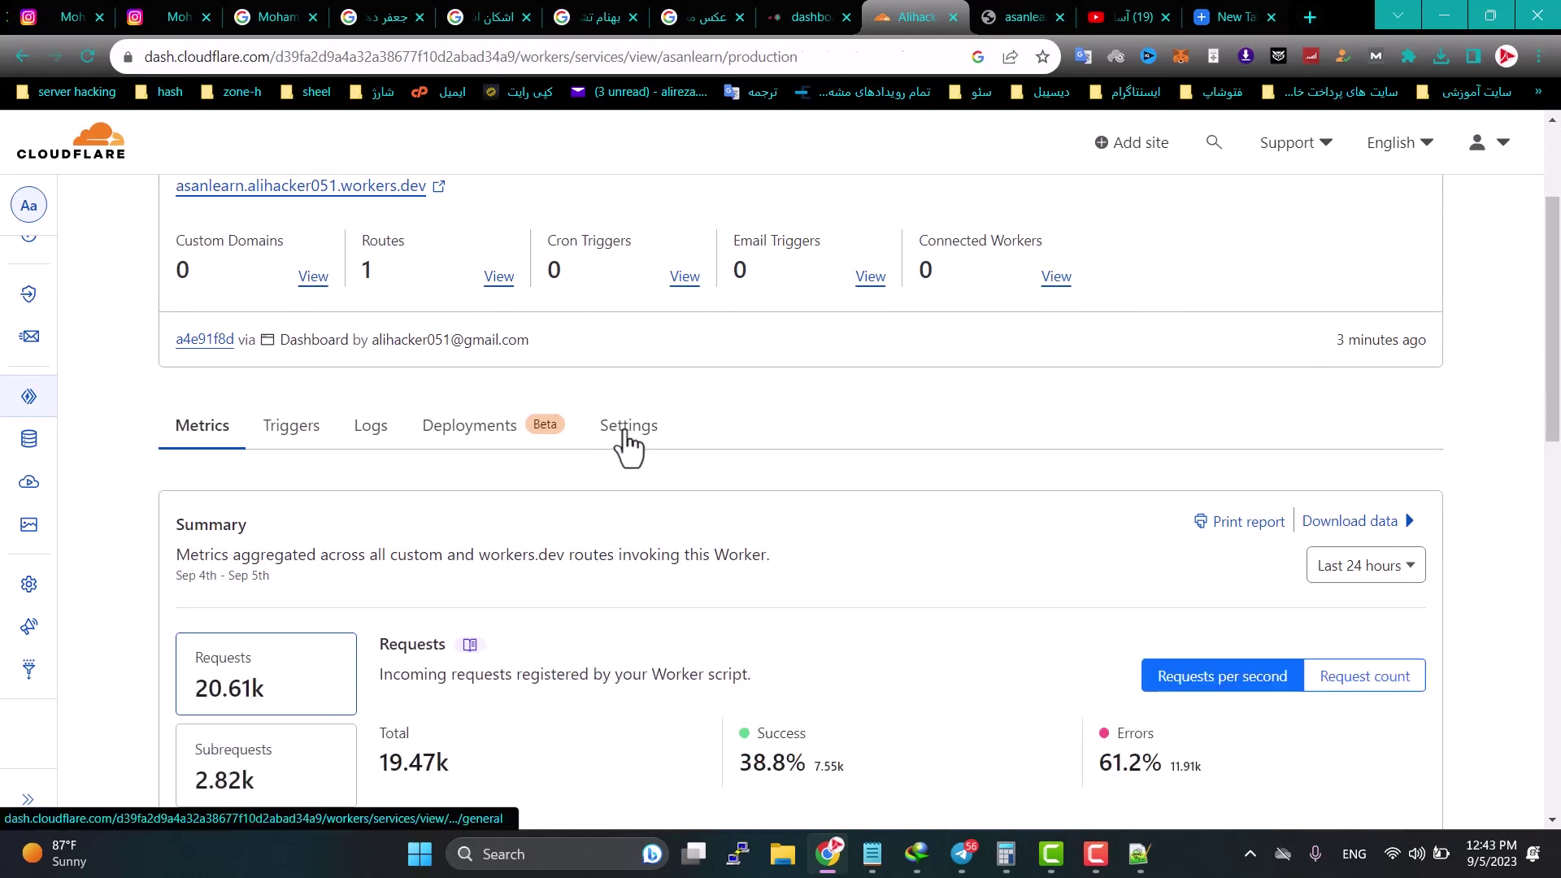
pyautogui.click(623, 429)
pyautogui.scroll(-3, 531, 489)
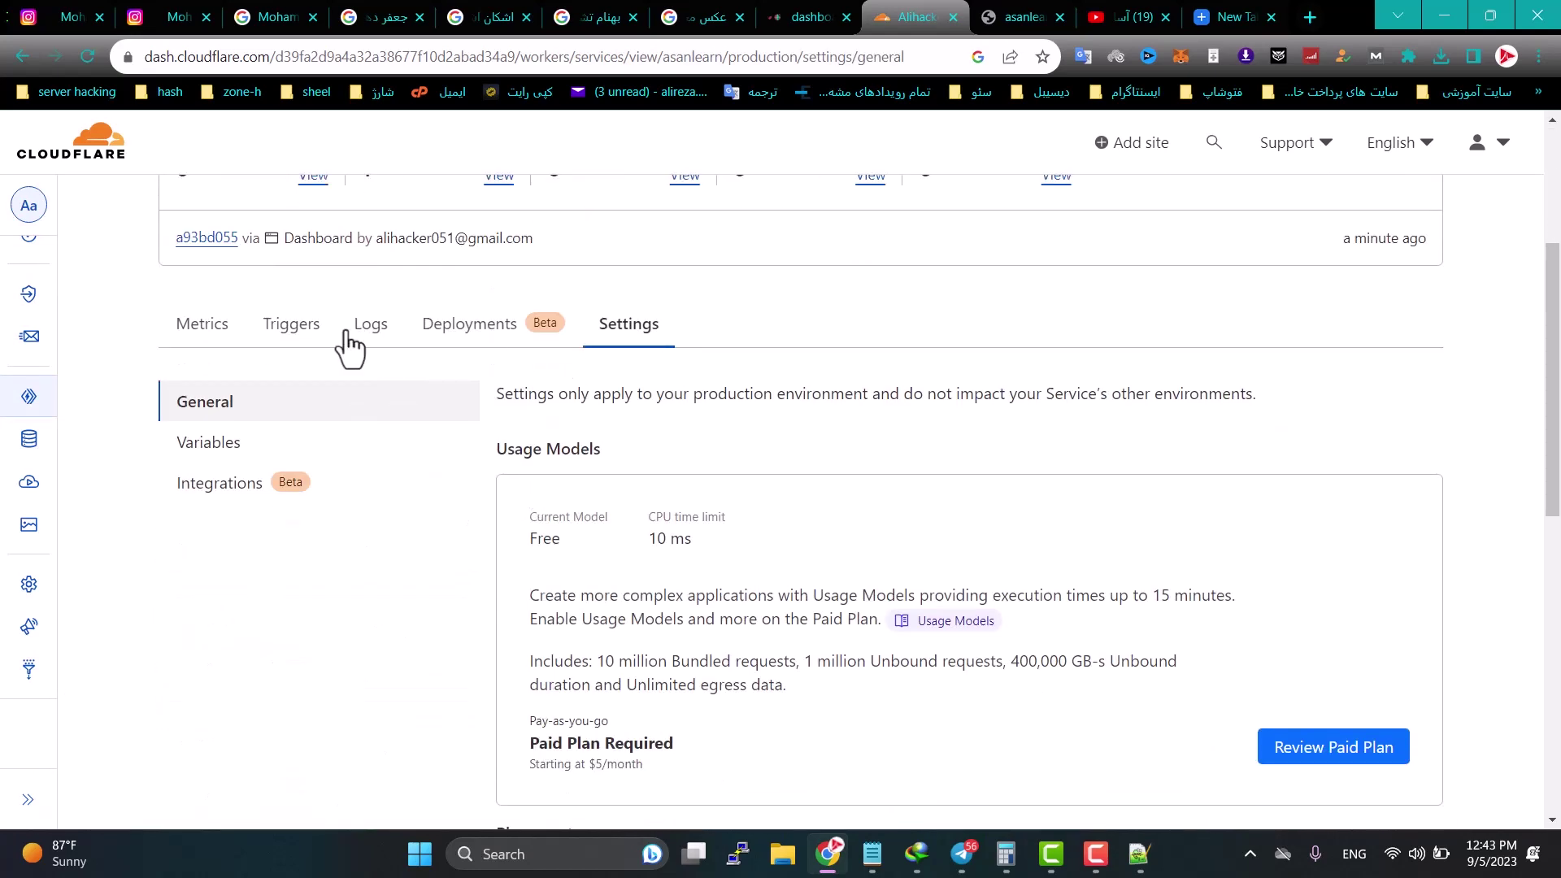
pyautogui.click(204, 448)
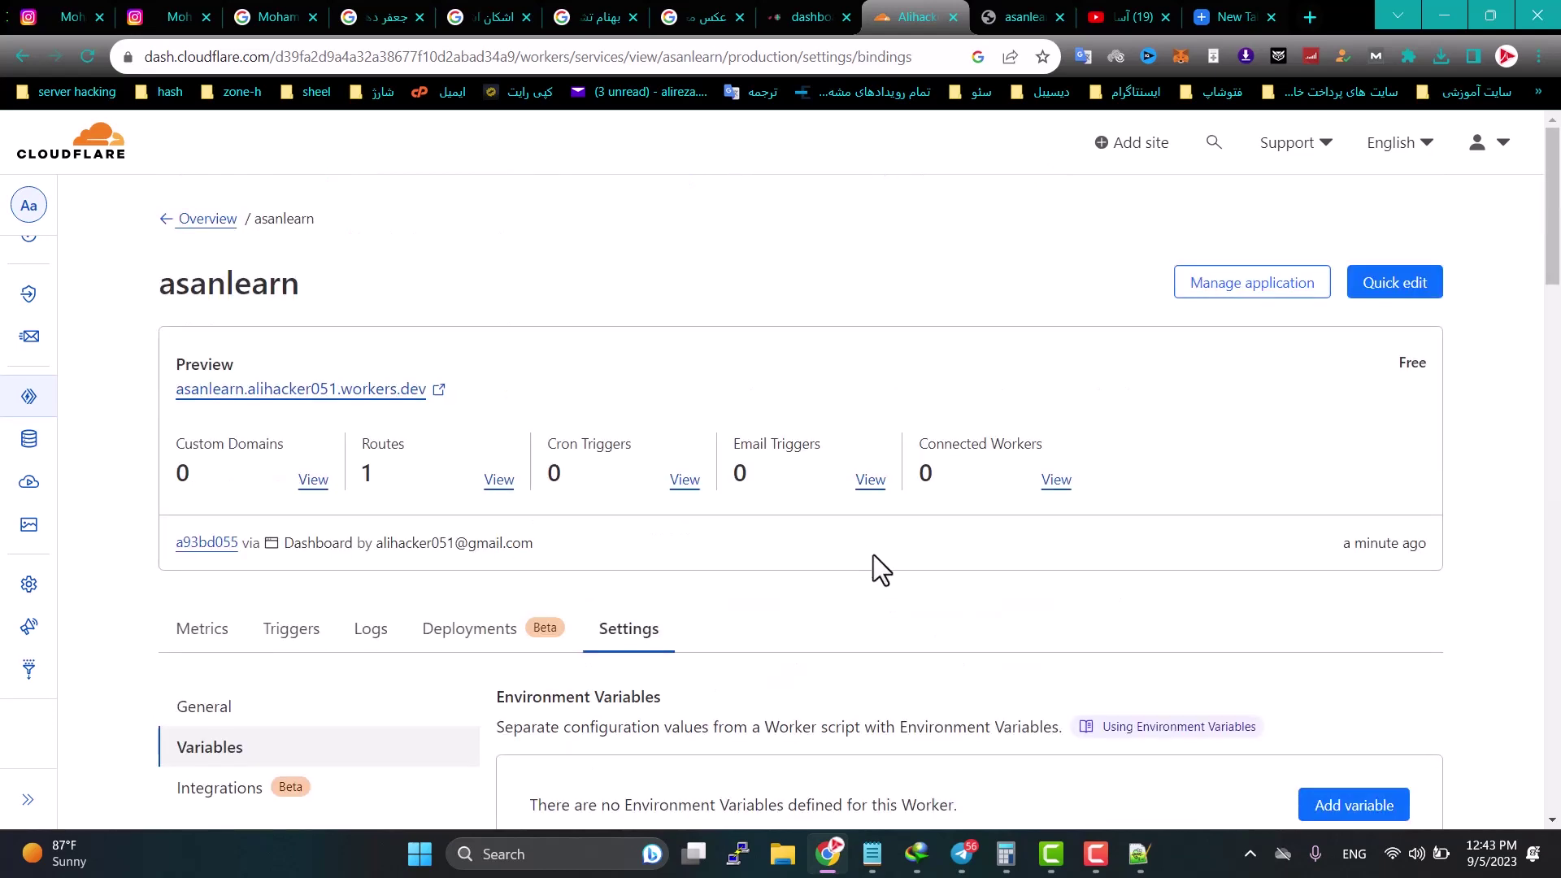
pyautogui.scroll(-15, 874, 555)
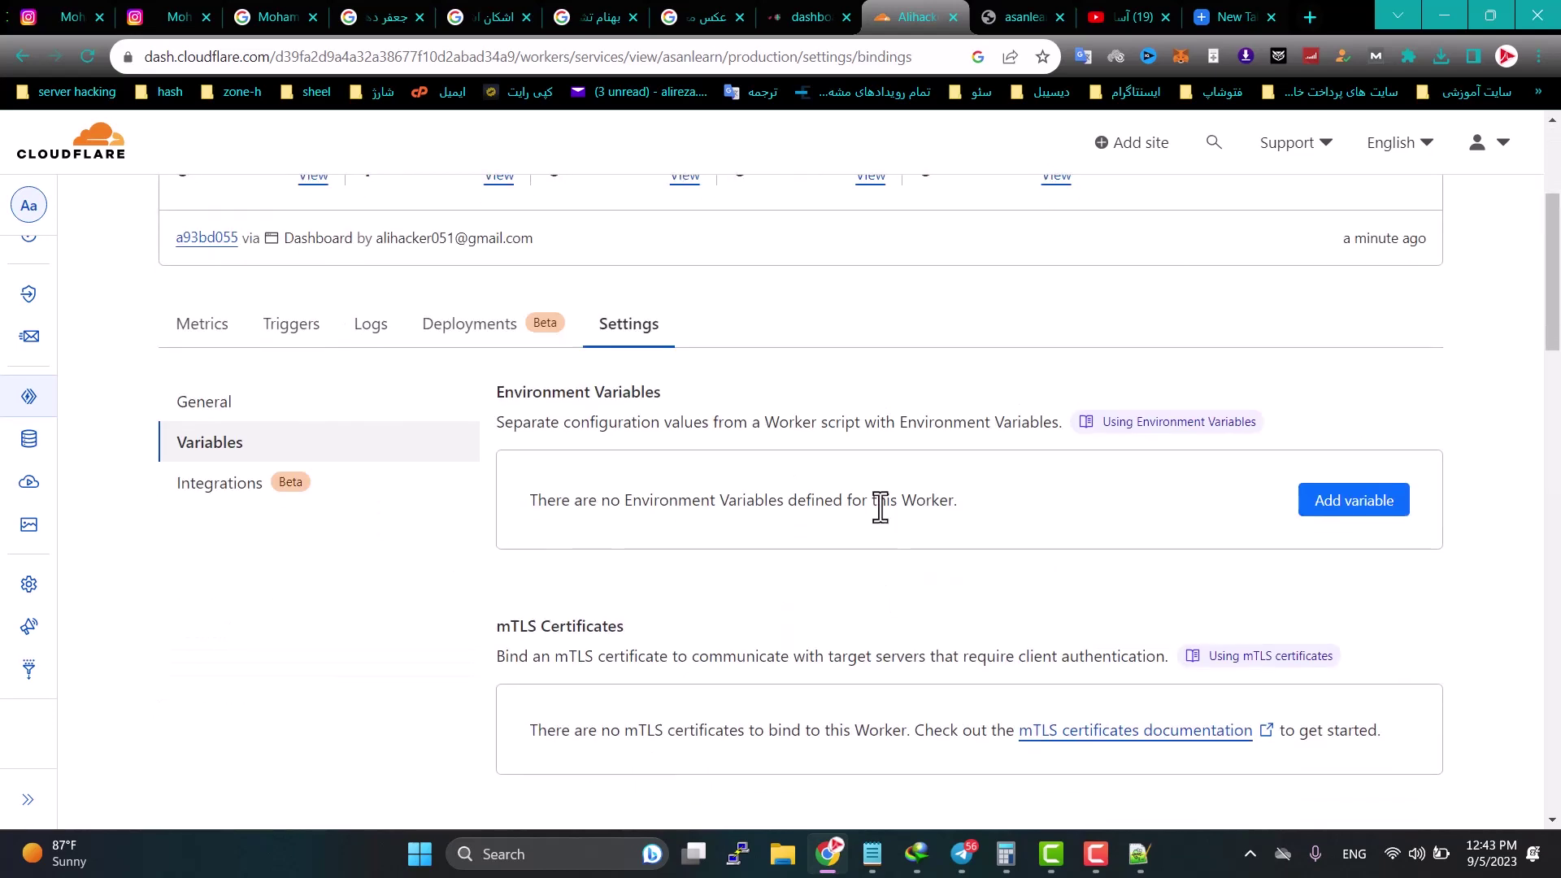
# Step: Start a KV namespace binding, checking the control panel for the required variable name 'settings'
pyautogui.scroll(-4, 799, 495)
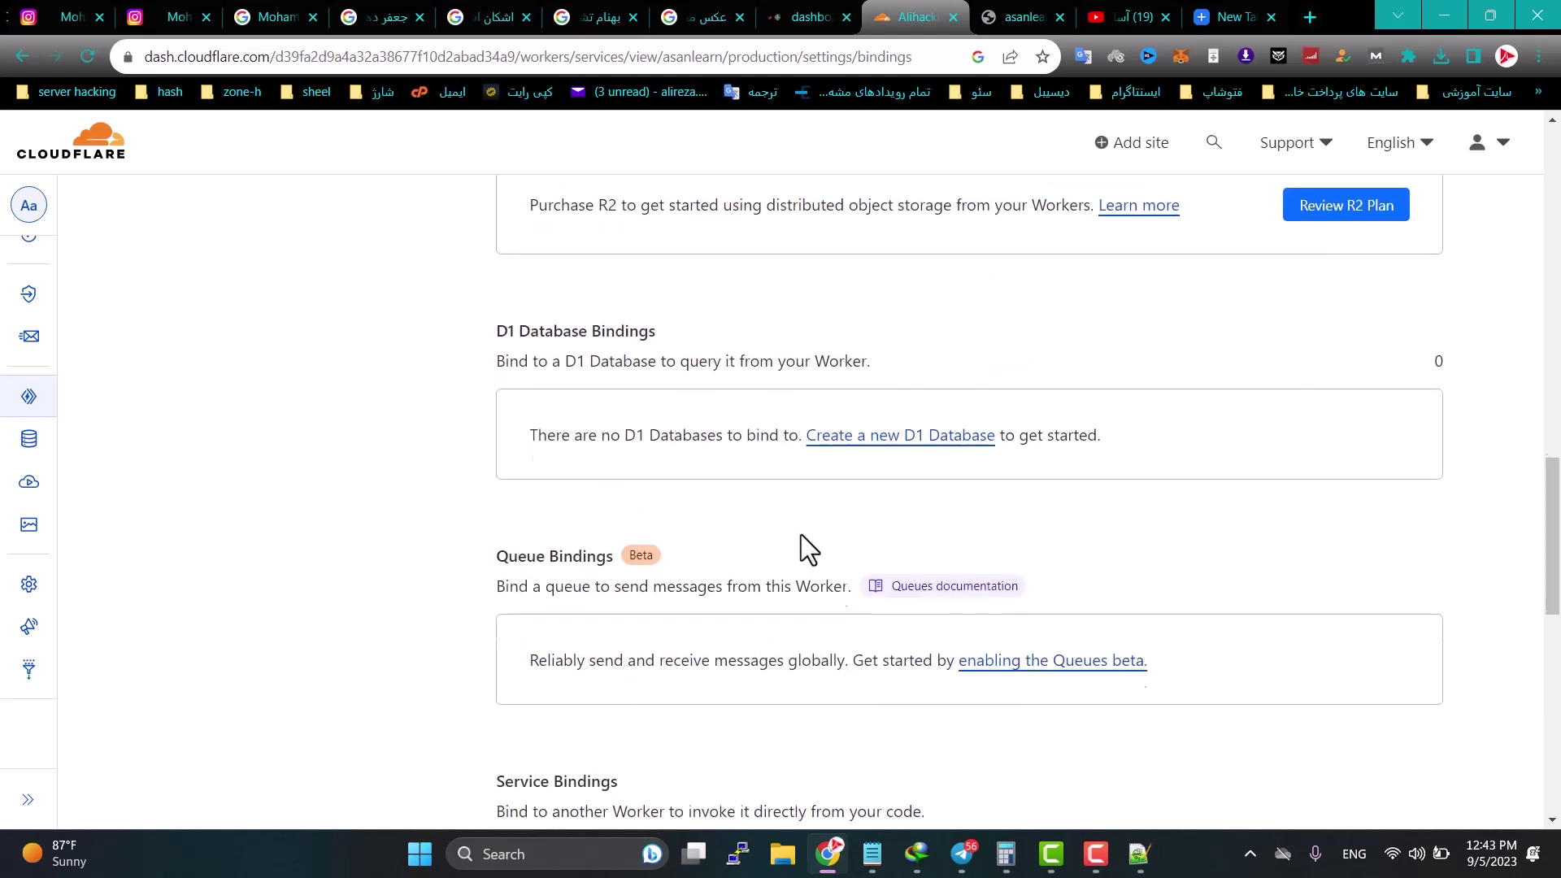
pyautogui.scroll(6, 806, 547)
pyautogui.moveTo(496, 366); pyautogui.dragTo(607, 366)
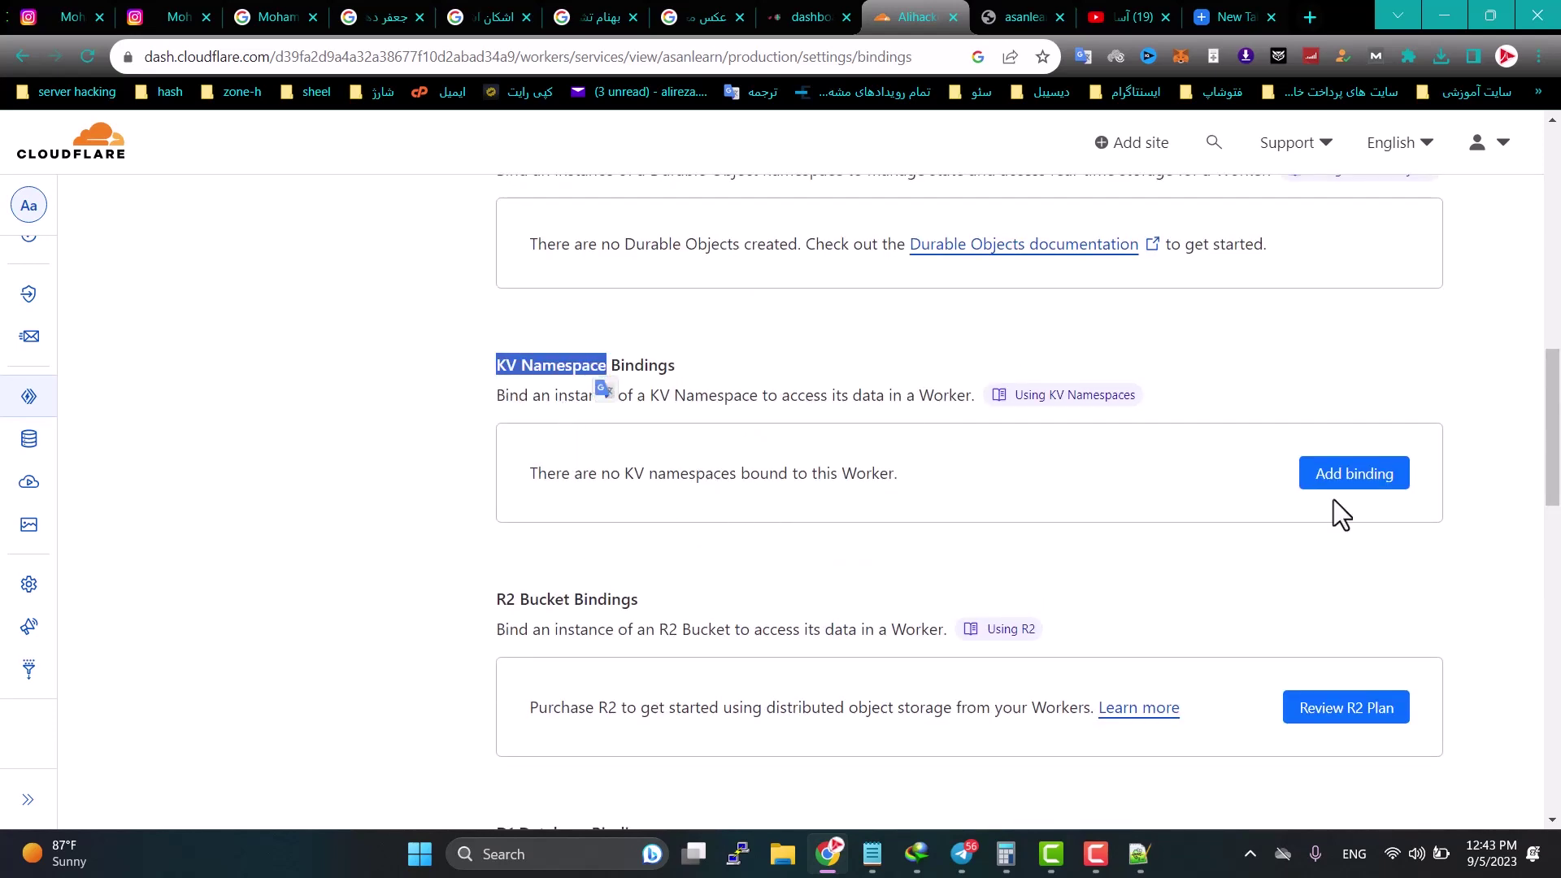
pyautogui.click(1344, 480)
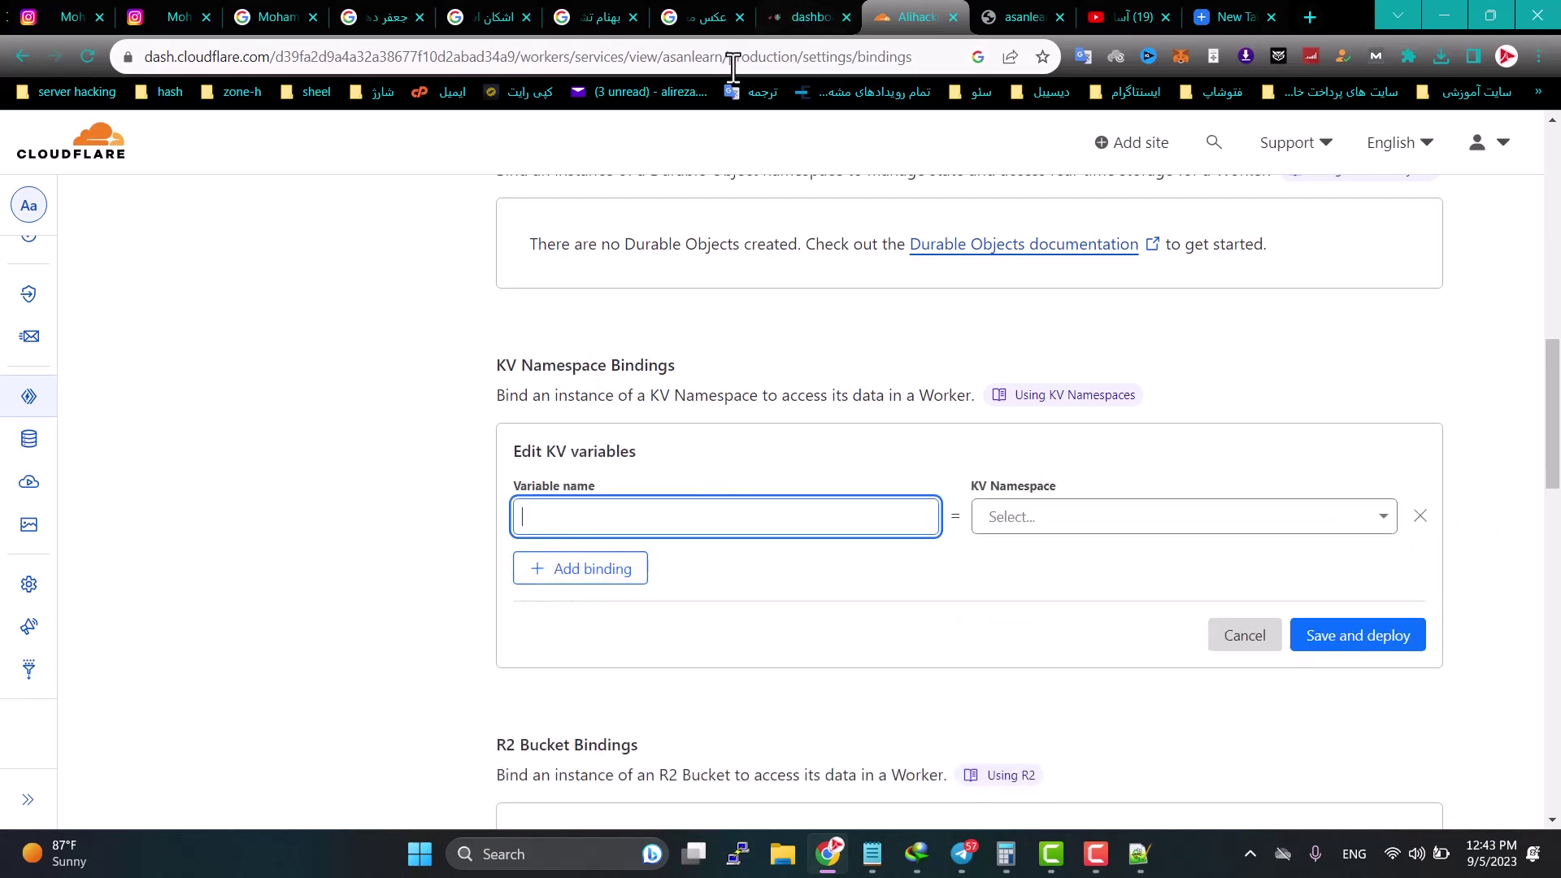
pyautogui.click(1021, 17)
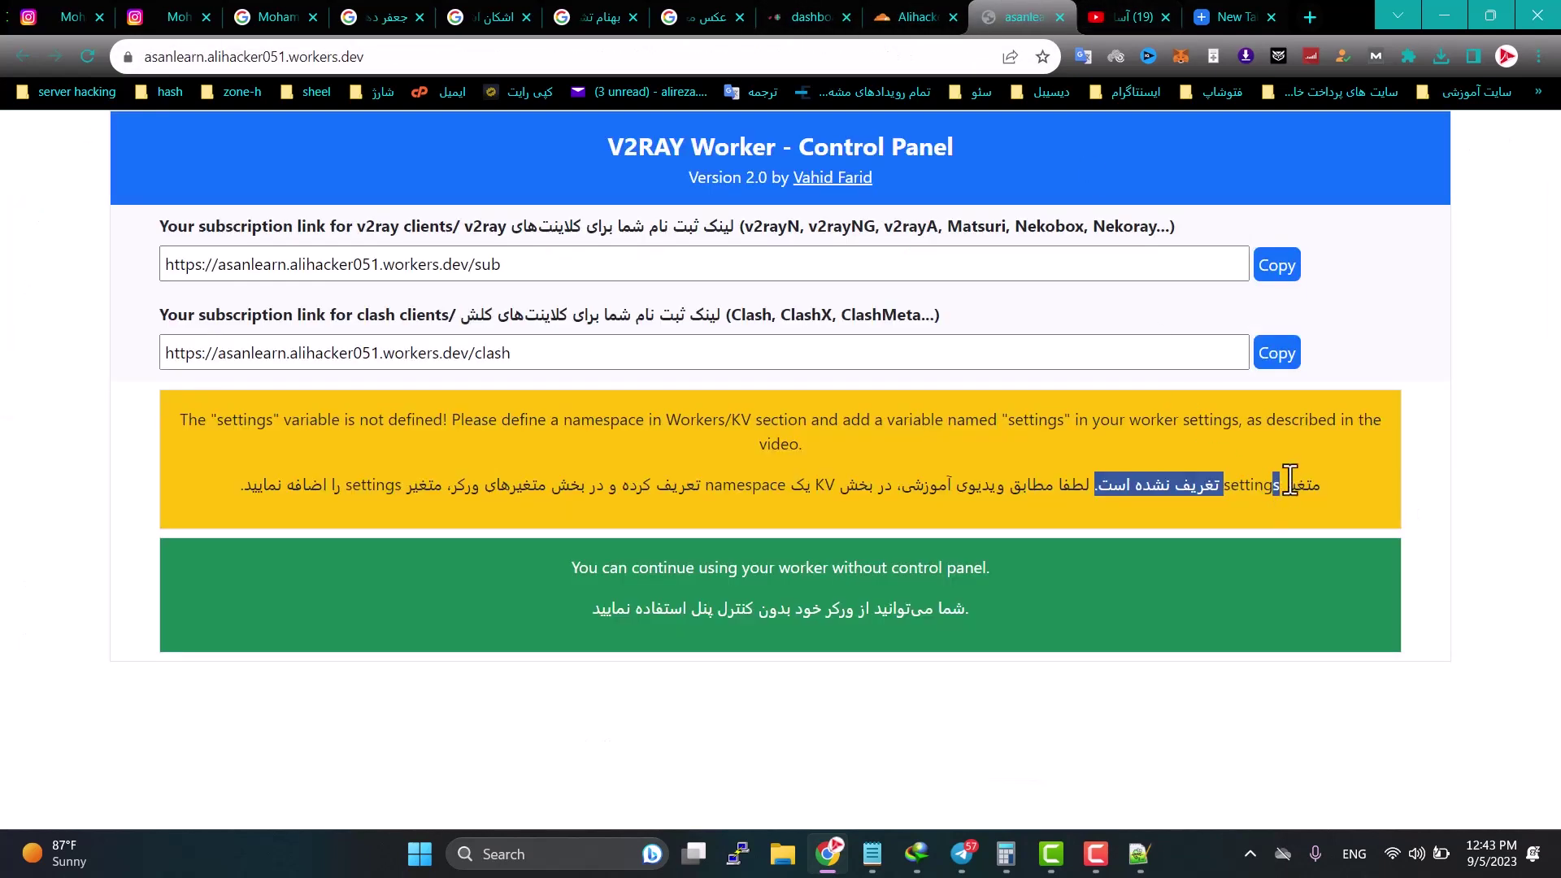
pyautogui.doubleClick(1252, 487)
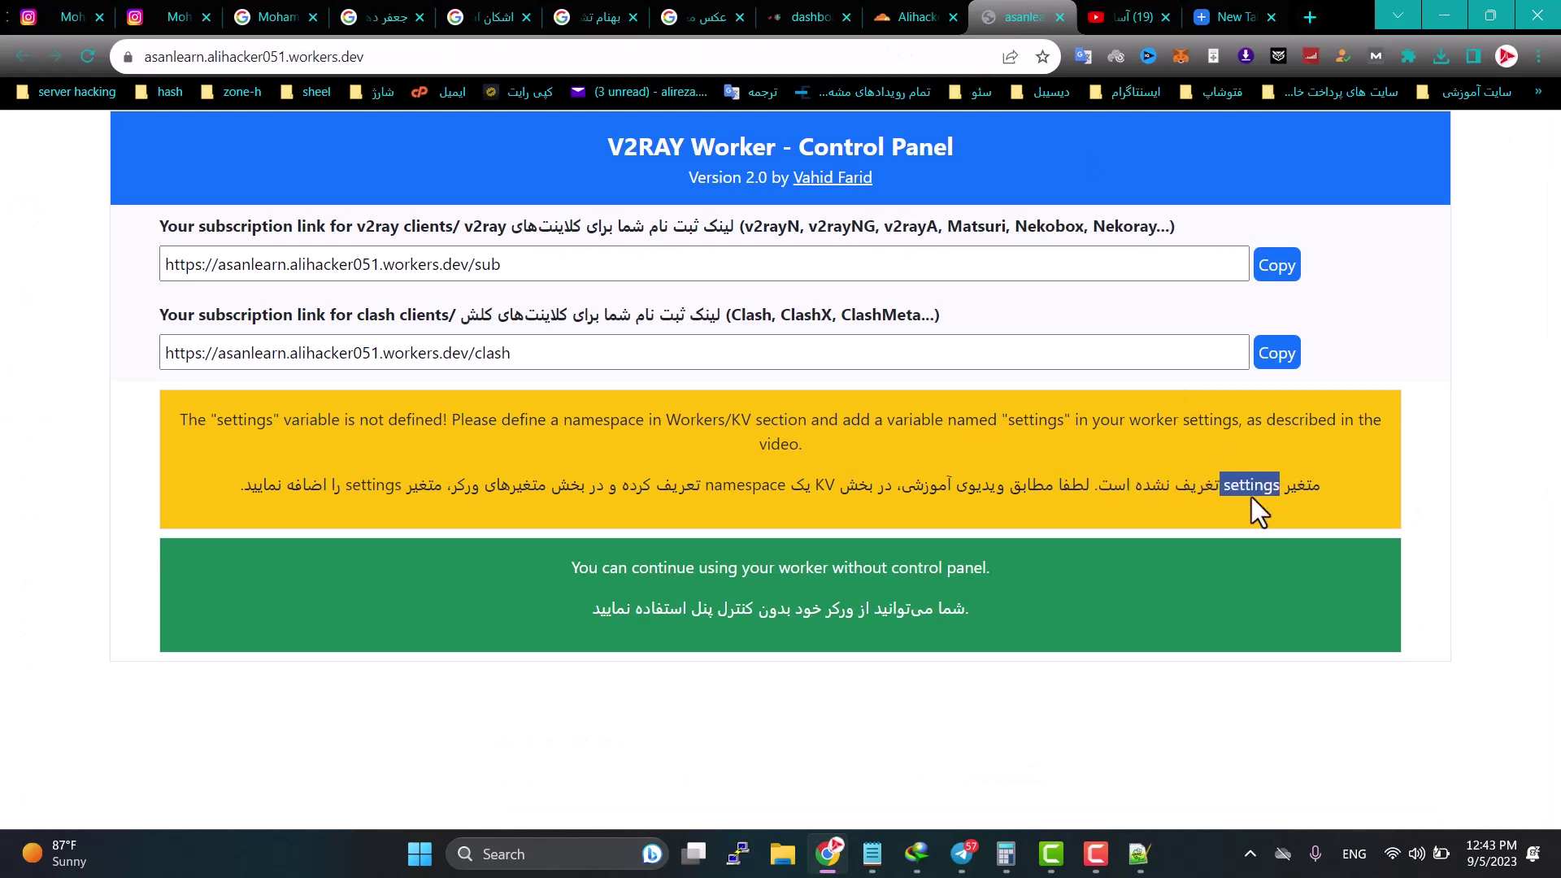
pyautogui.click(917, 17)
# Step: Bind variable 'settings' to the ali namespace, deploy it, and return to the control panel
pyautogui.write('s')
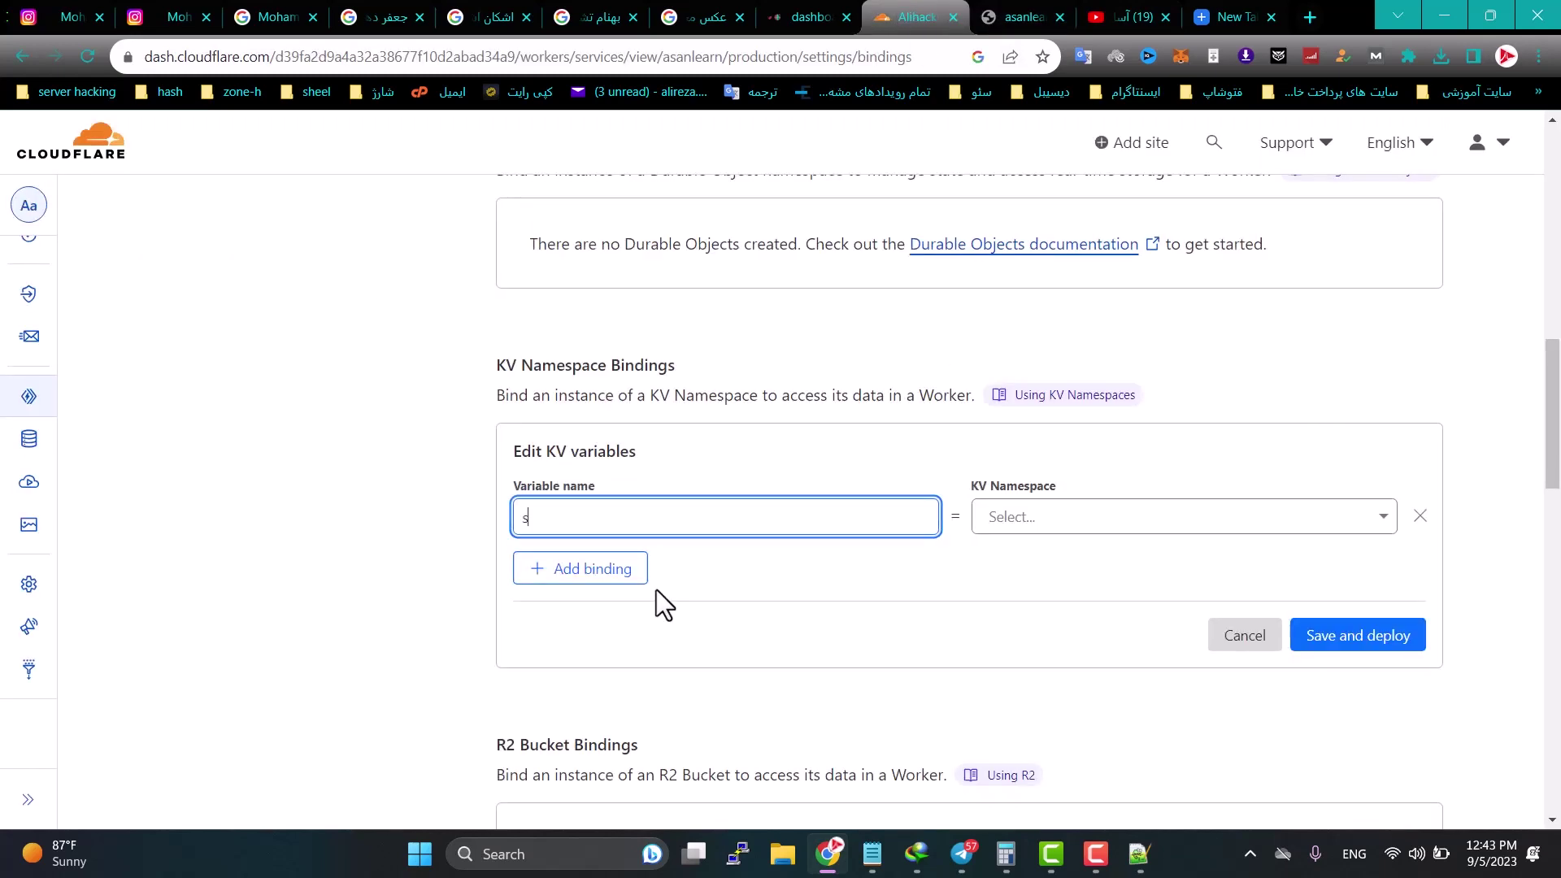
pyautogui.write('ettings')
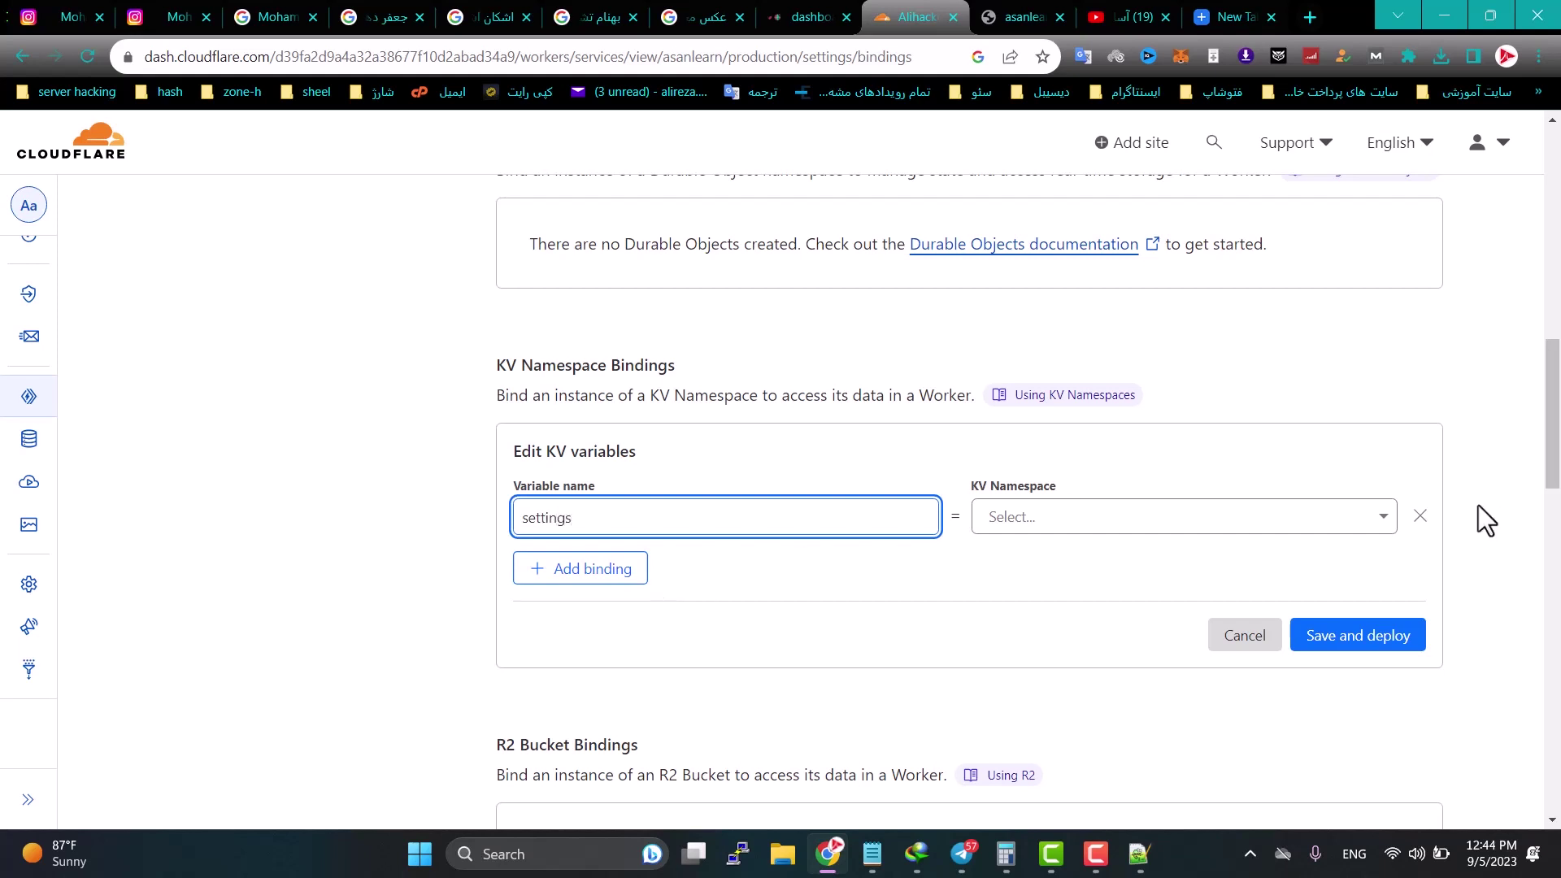
pyautogui.click(1274, 513)
pyautogui.click(1051, 569)
pyautogui.click(1346, 639)
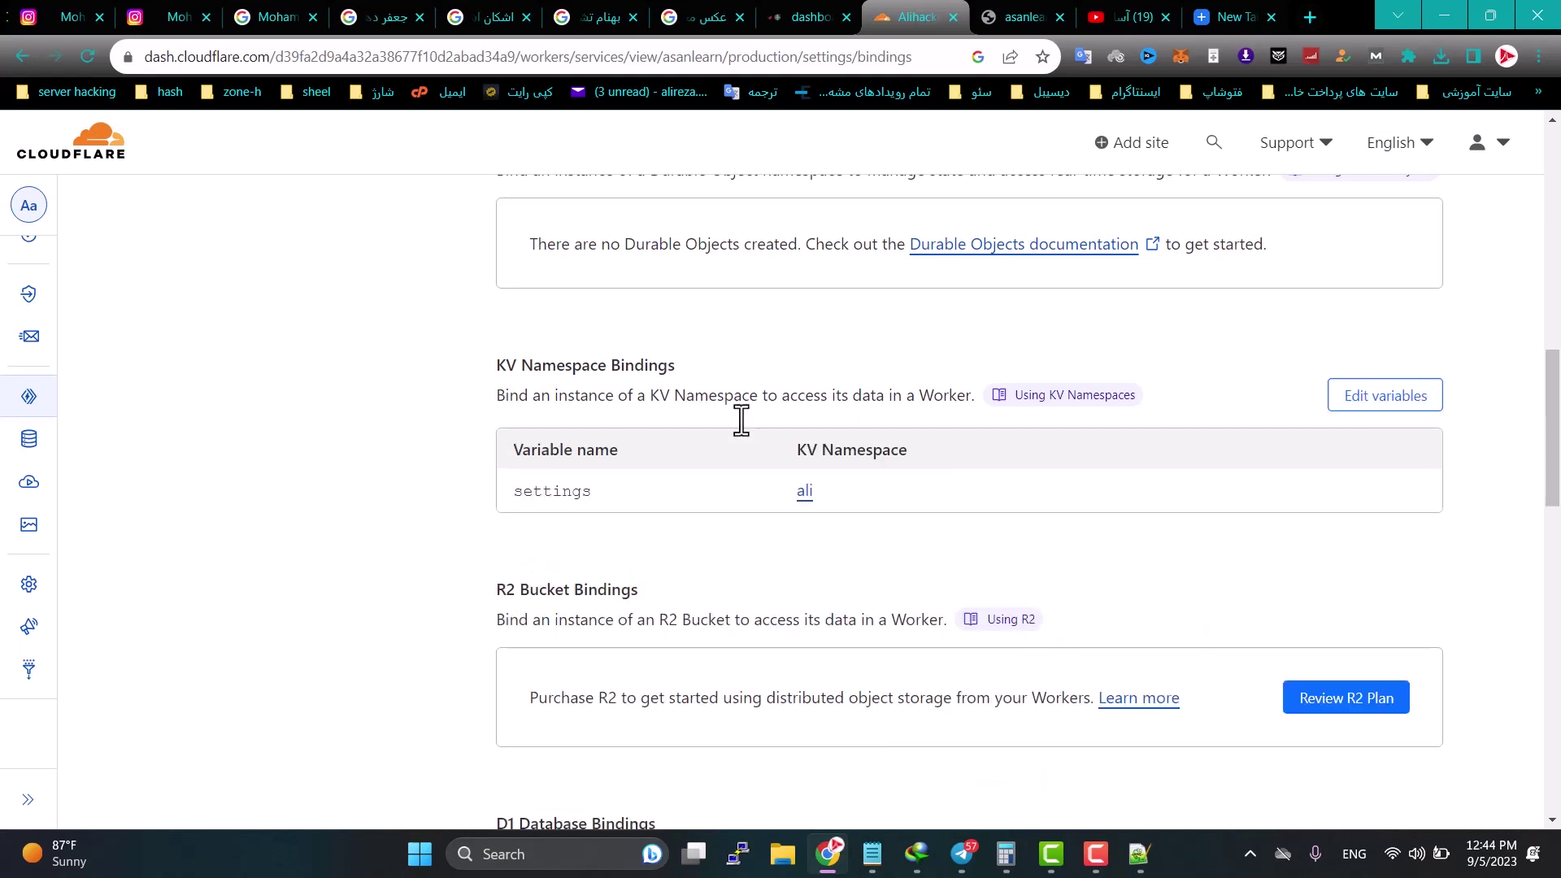
pyautogui.click(1042, 13)
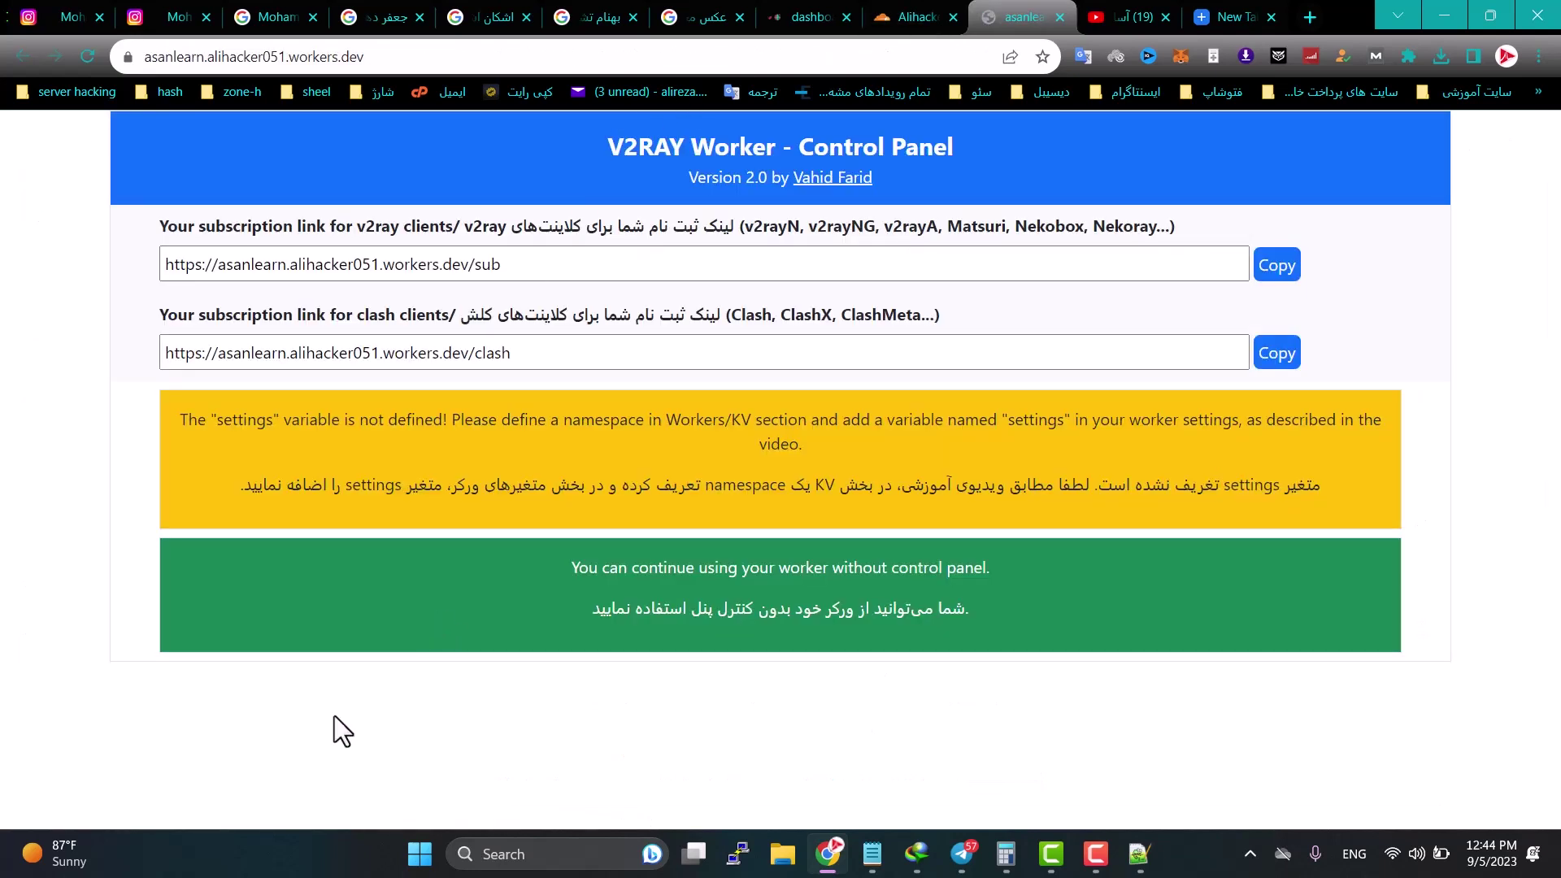
pyautogui.press('F5')
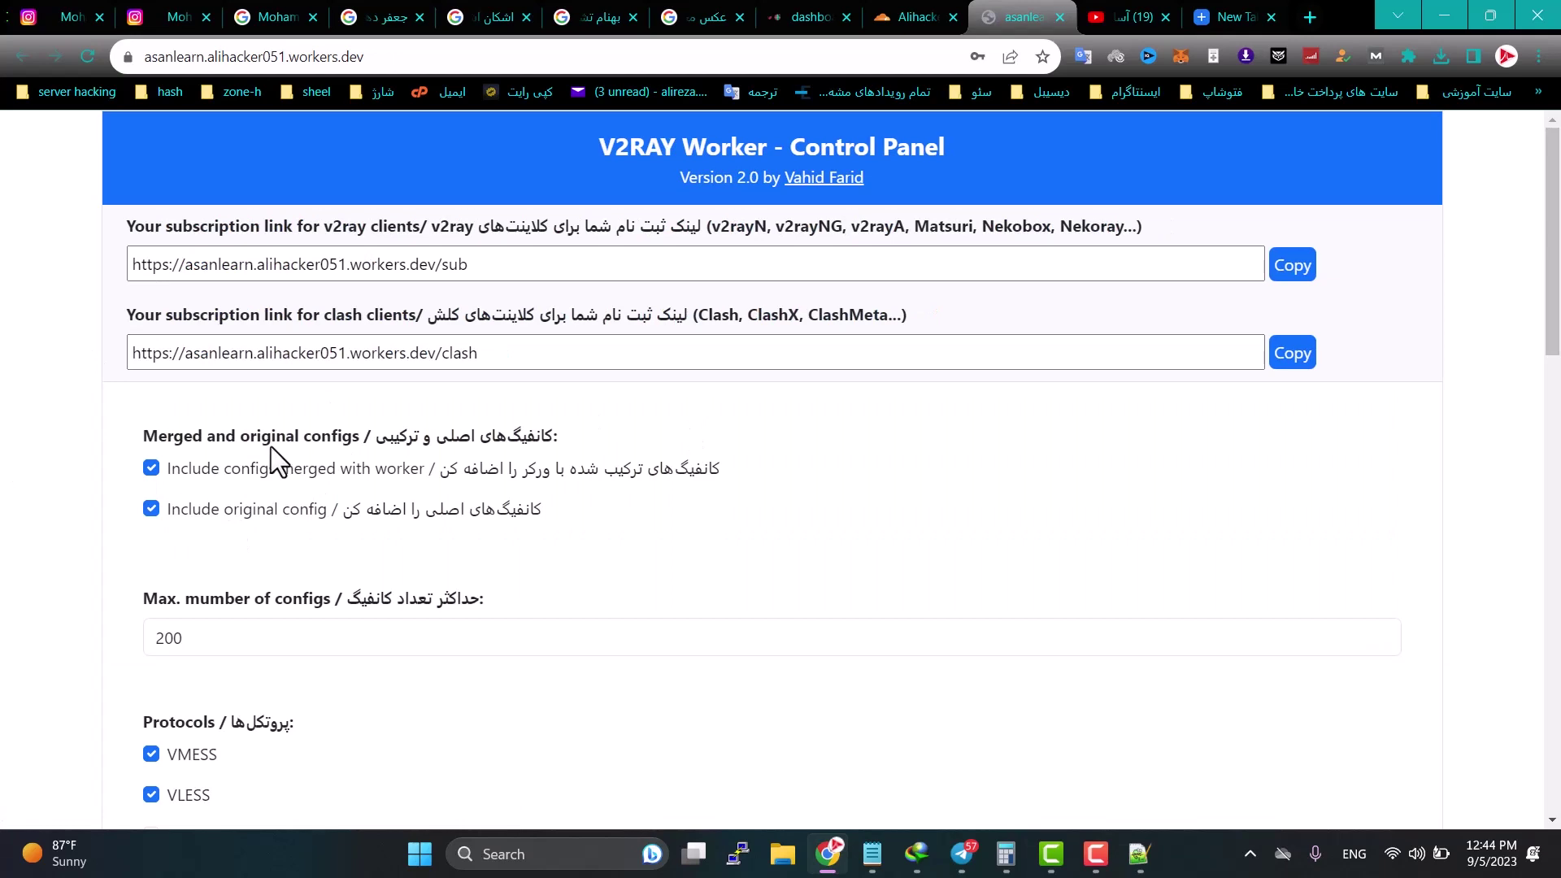
pyautogui.scroll(-4, 432, 500)
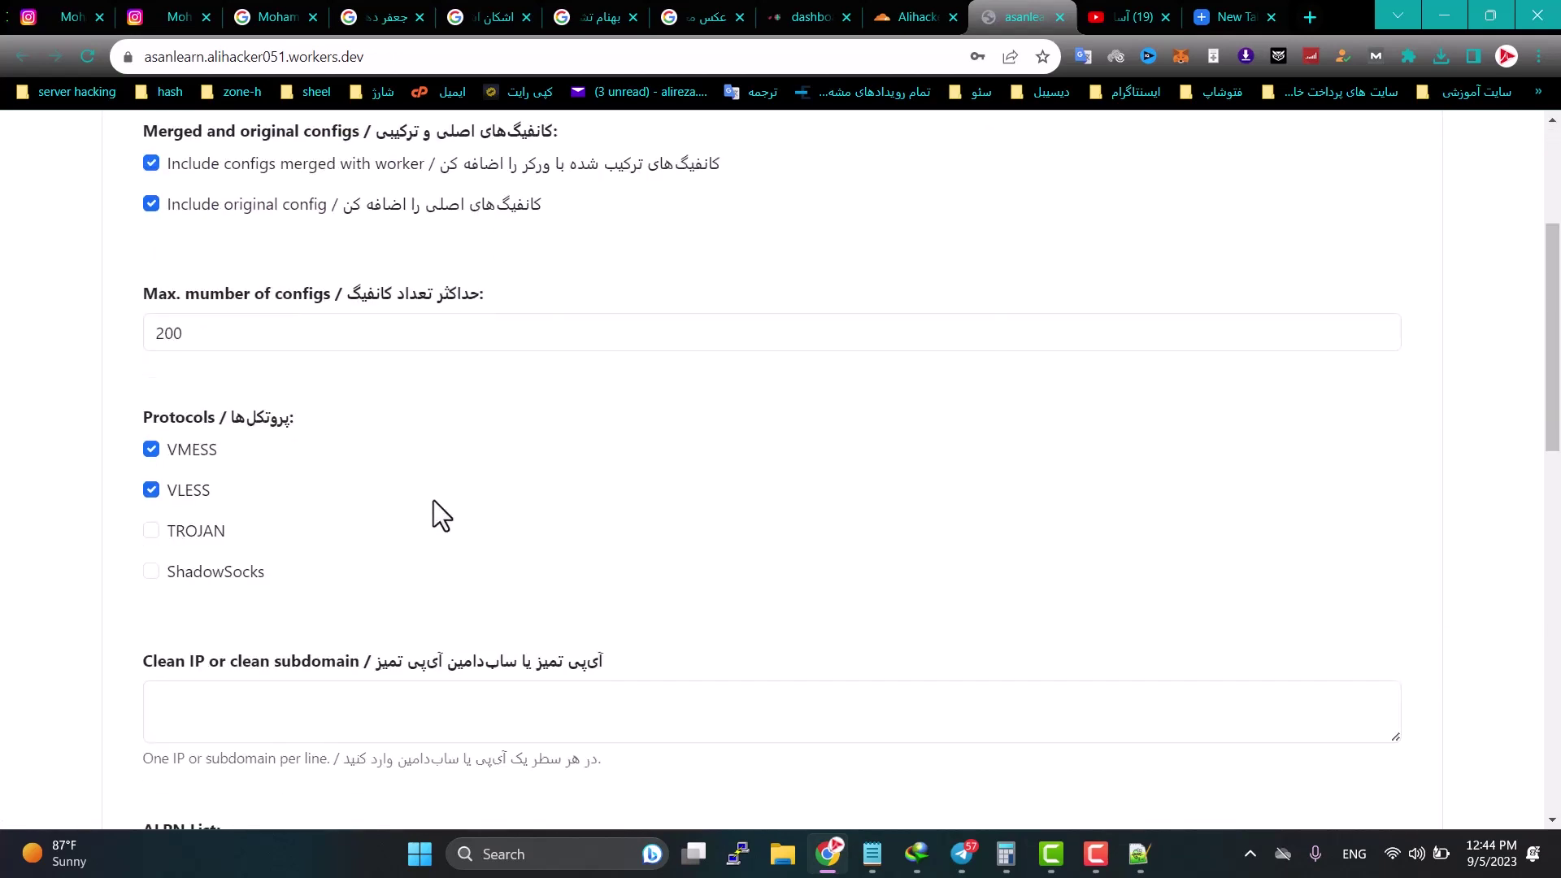
pyautogui.moveTo(322, 297); pyautogui.dragTo(438, 295)
pyautogui.moveTo(342, 298); pyautogui.dragTo(119, 353)
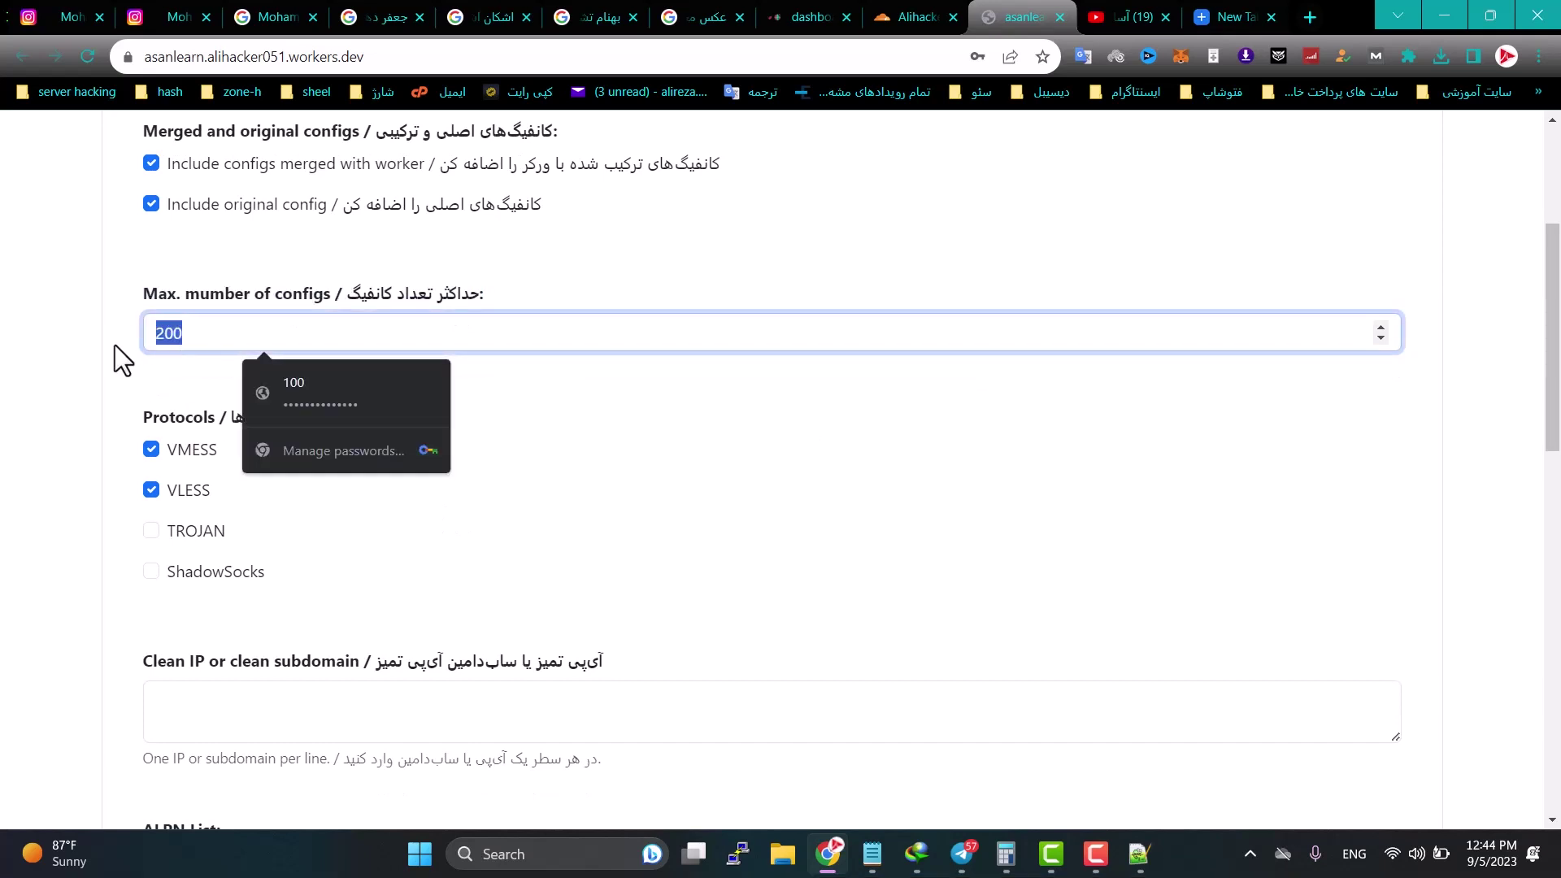
pyautogui.click(109, 461)
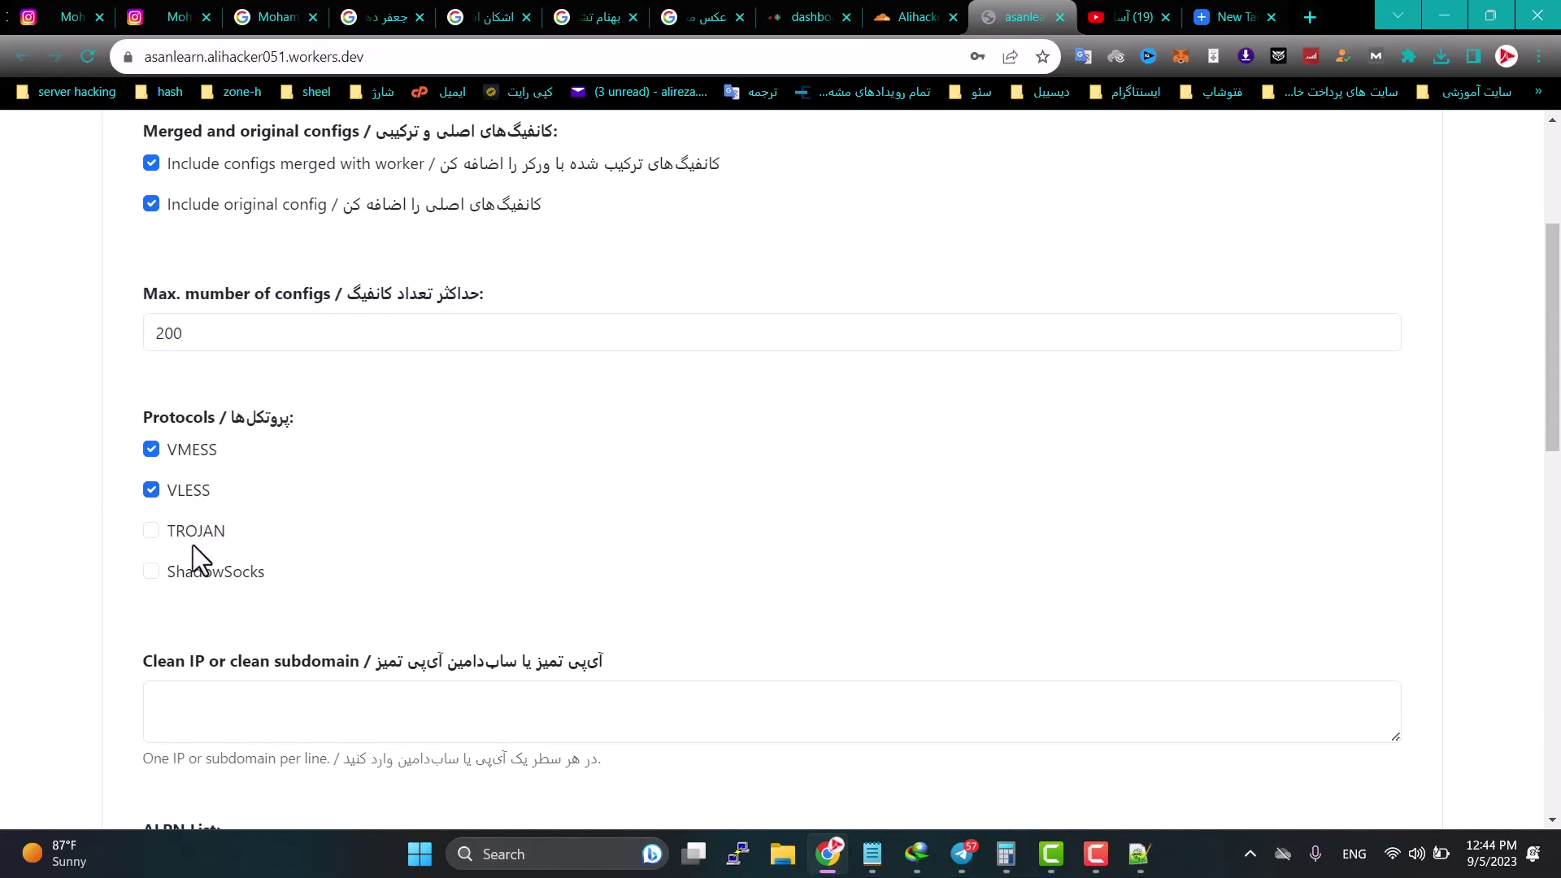
pyautogui.click(152, 492)
pyautogui.click(151, 450)
pyautogui.click(153, 454)
pyautogui.click(152, 490)
pyautogui.click(152, 530)
pyautogui.scroll(-3, 357, 634)
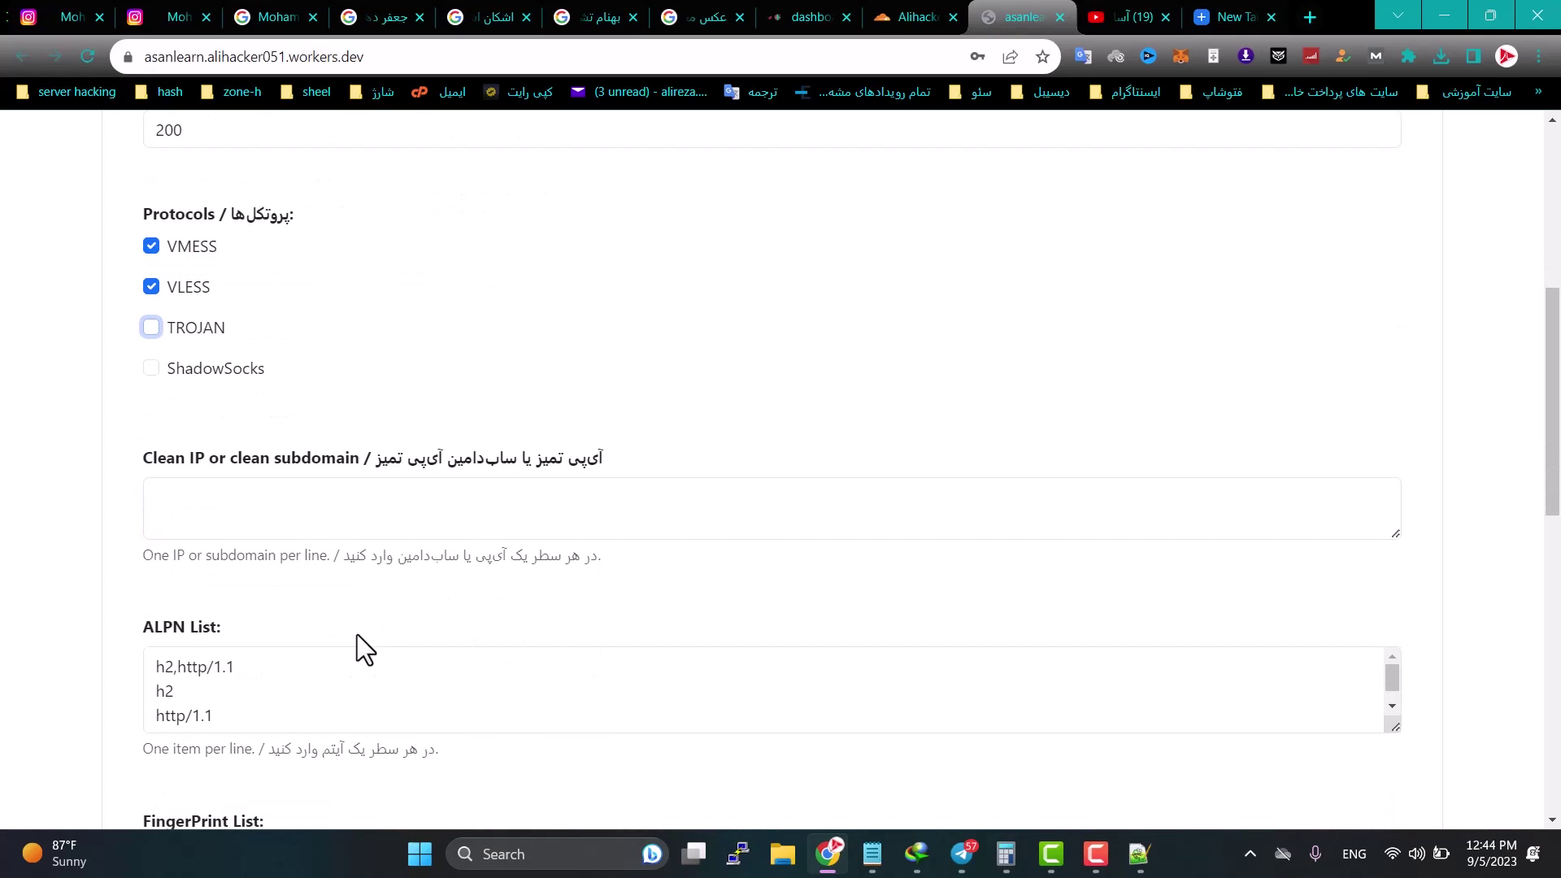
pyautogui.click(256, 494)
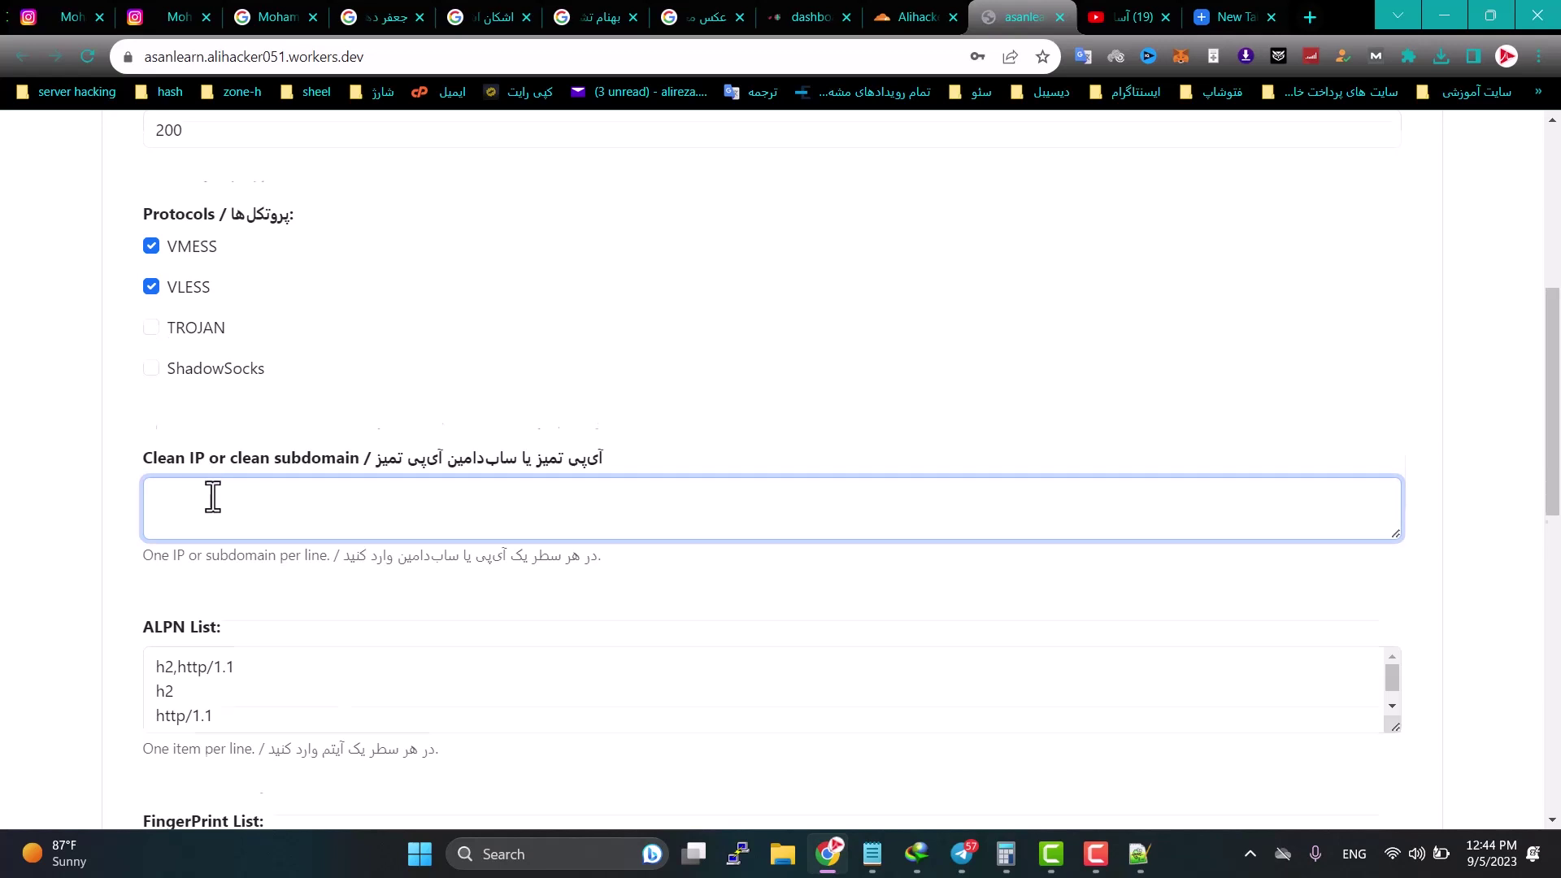
pyautogui.scroll(-2, 207, 496)
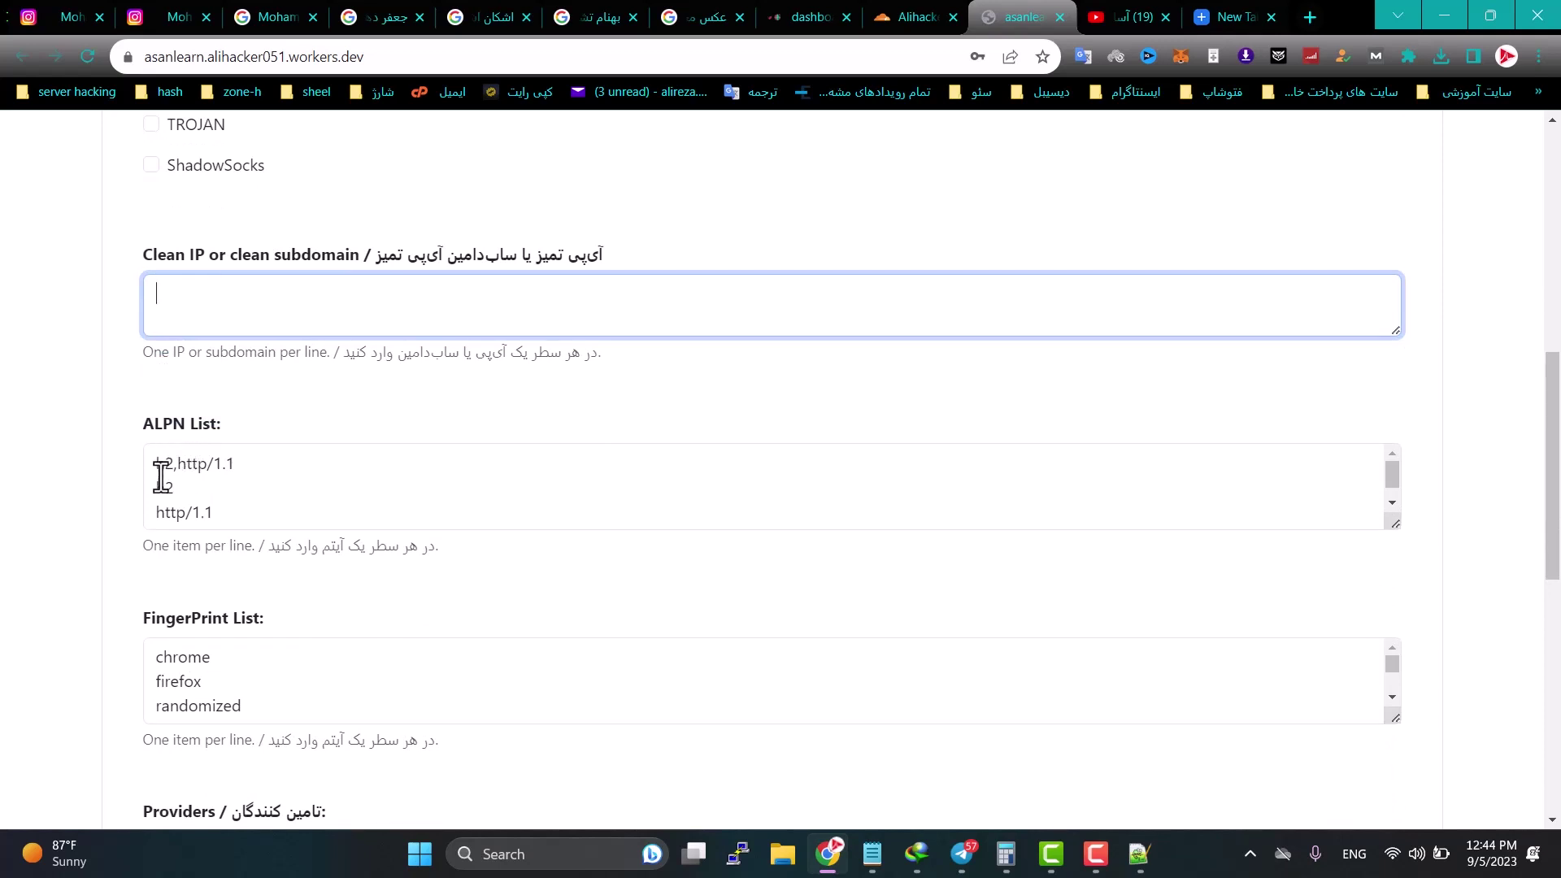
pyautogui.scroll(-3, 222, 485)
pyautogui.scroll(-2, 227, 554)
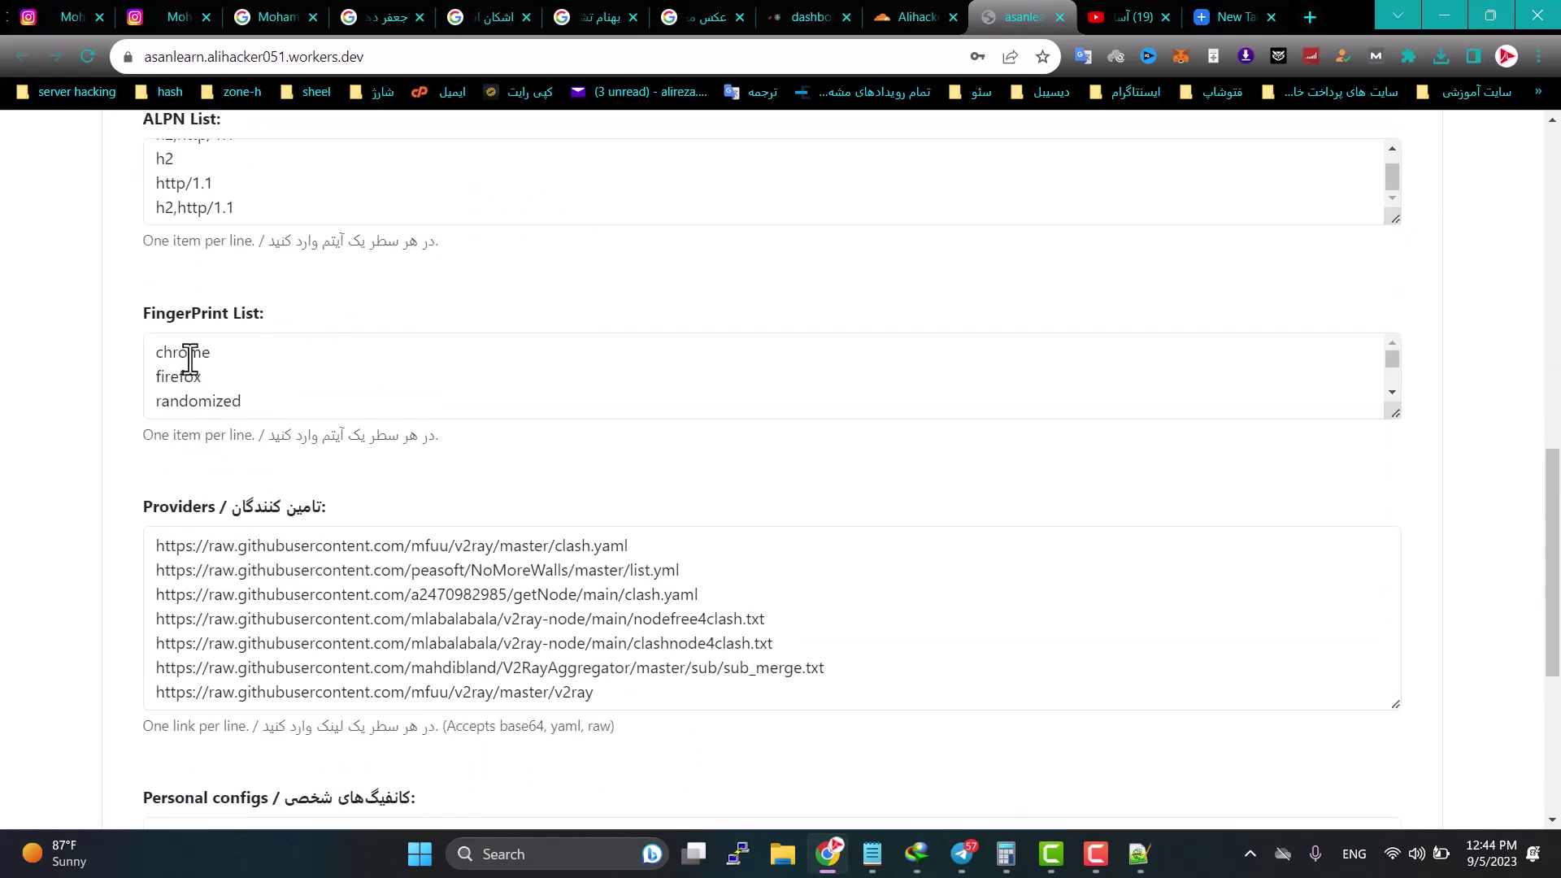
pyautogui.scroll(-5, 344, 457)
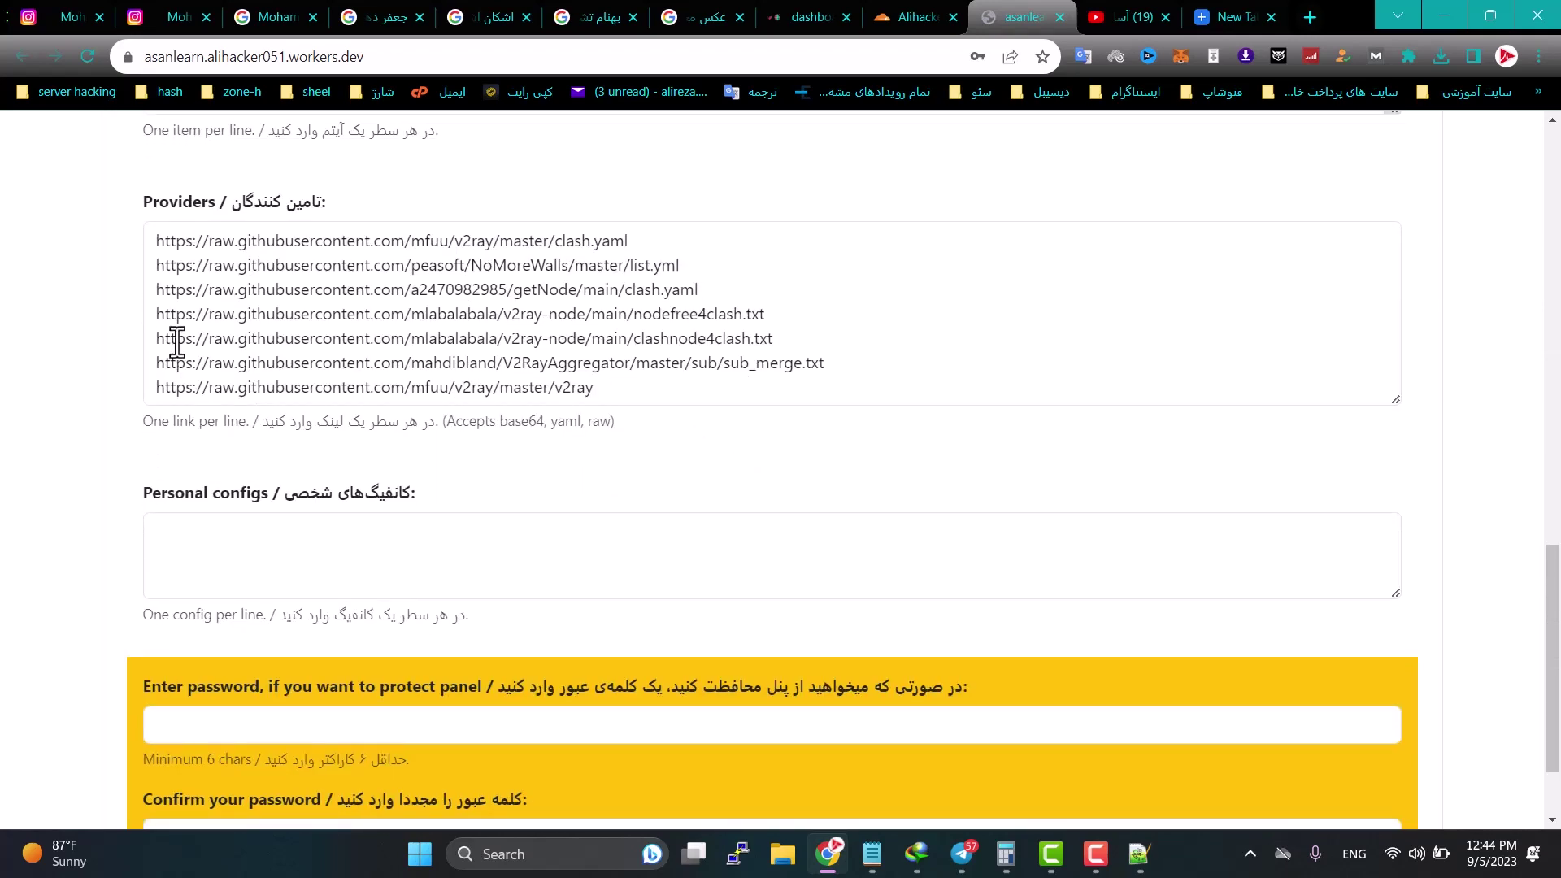
pyautogui.scroll(4, 471, 425)
pyautogui.scroll(5, 426, 431)
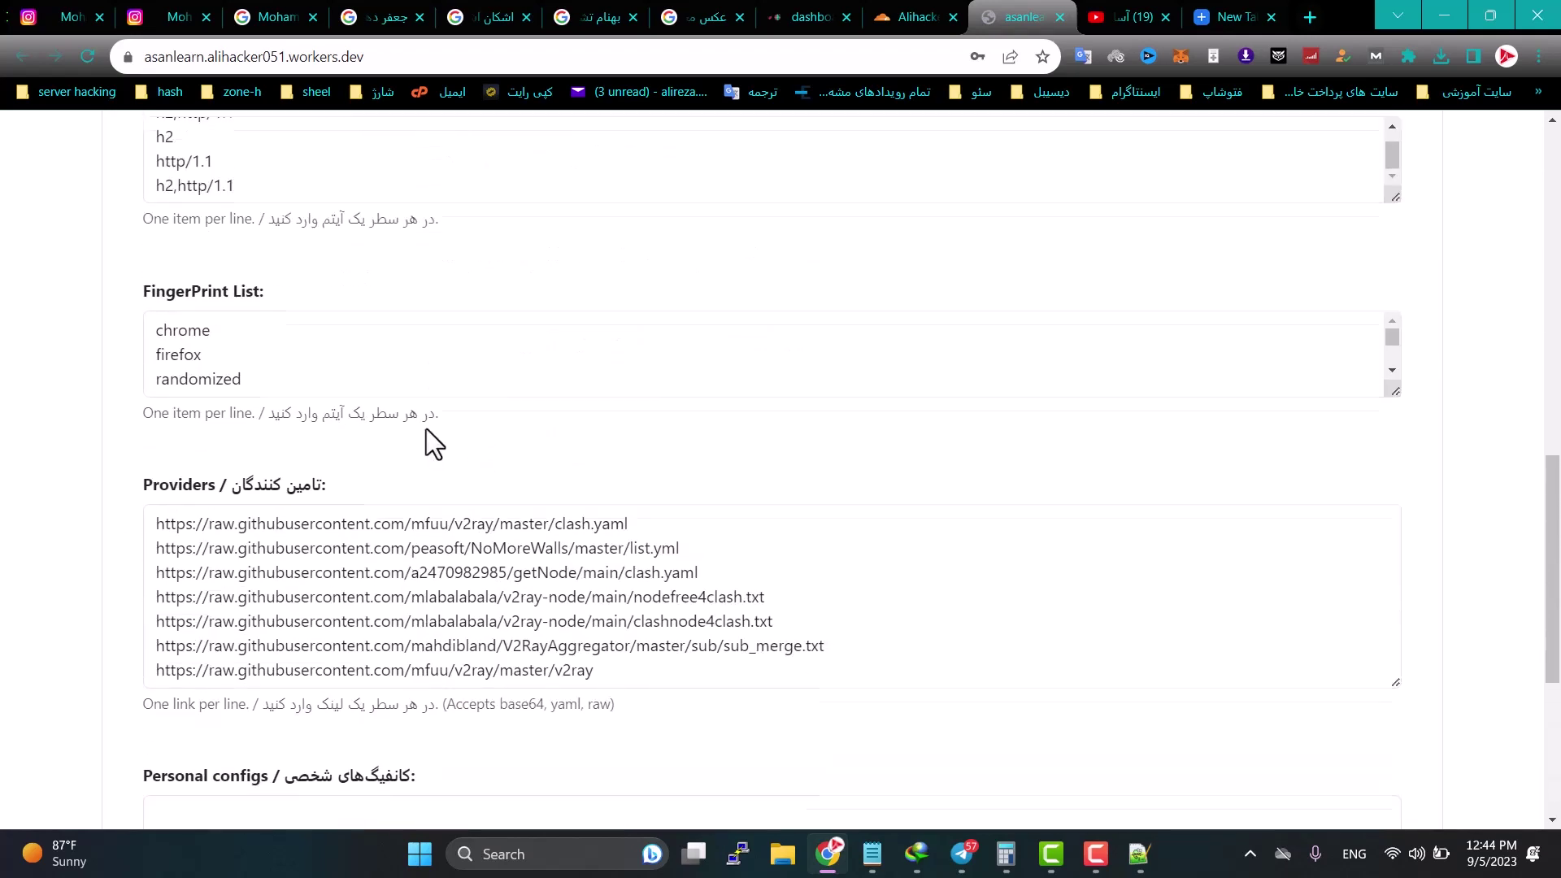
pyautogui.scroll(-2, 426, 431)
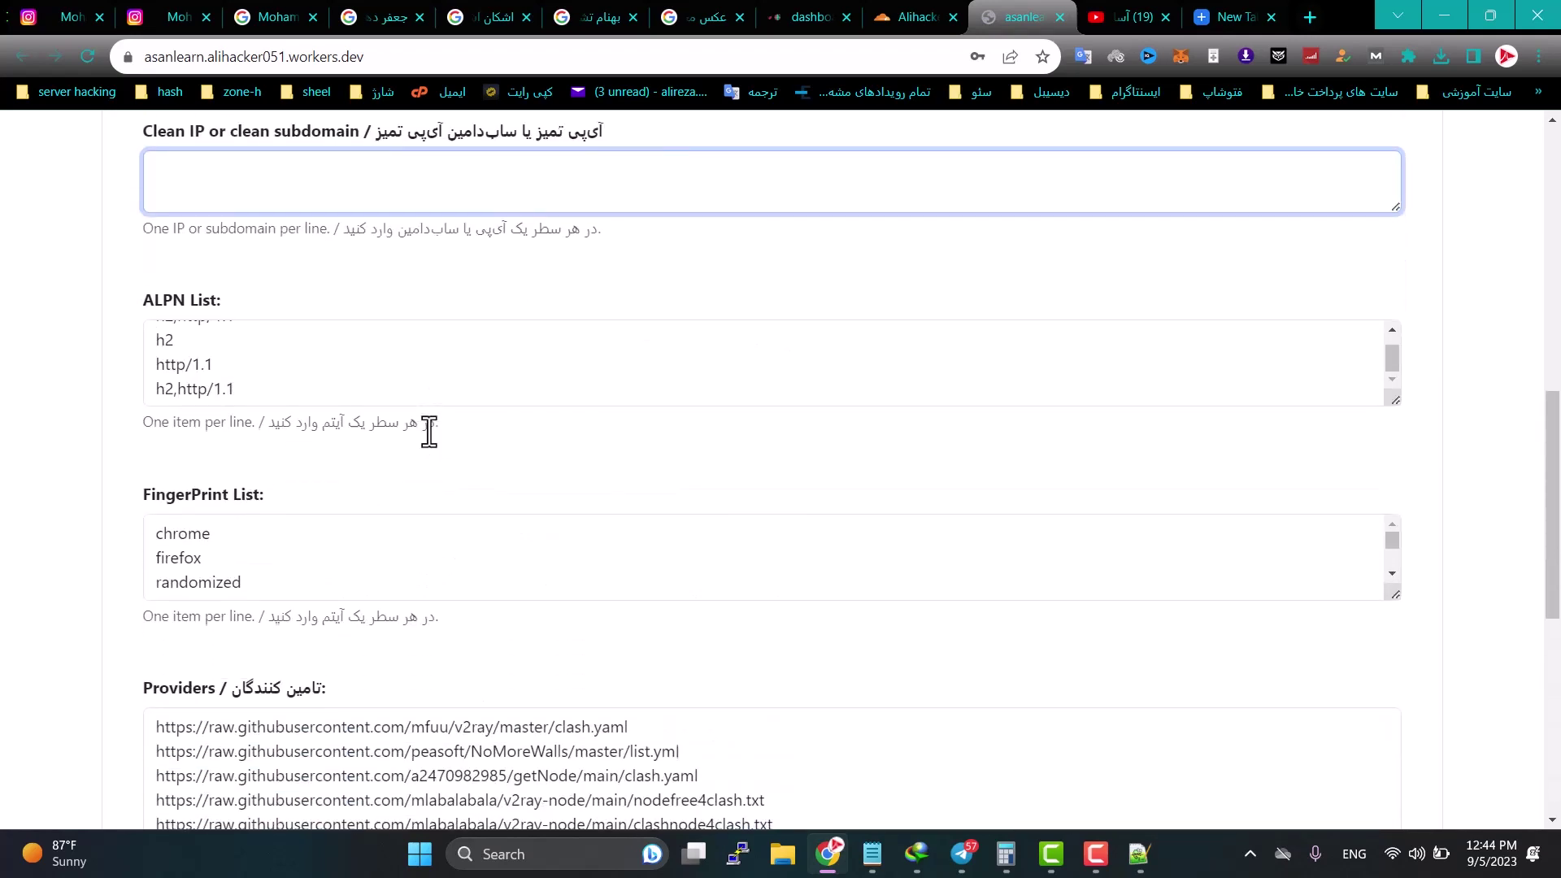
pyautogui.scroll(4, 429, 431)
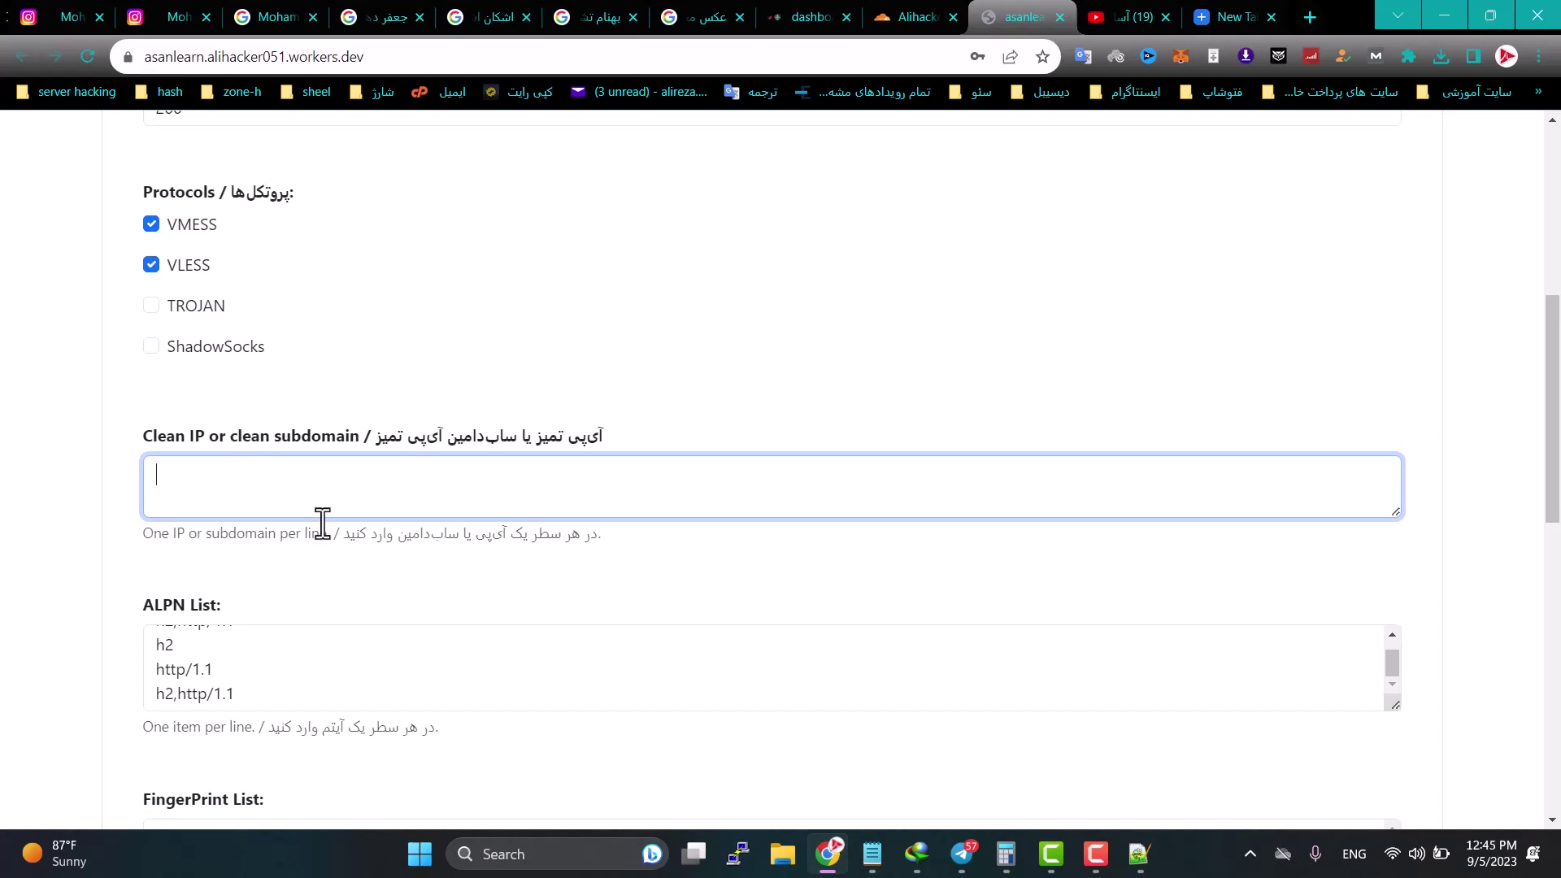
# Step: Review the Personal configs and panel password fields of the worker control panel
pyautogui.scroll(-6, 349, 568)
pyautogui.scroll(3, 349, 575)
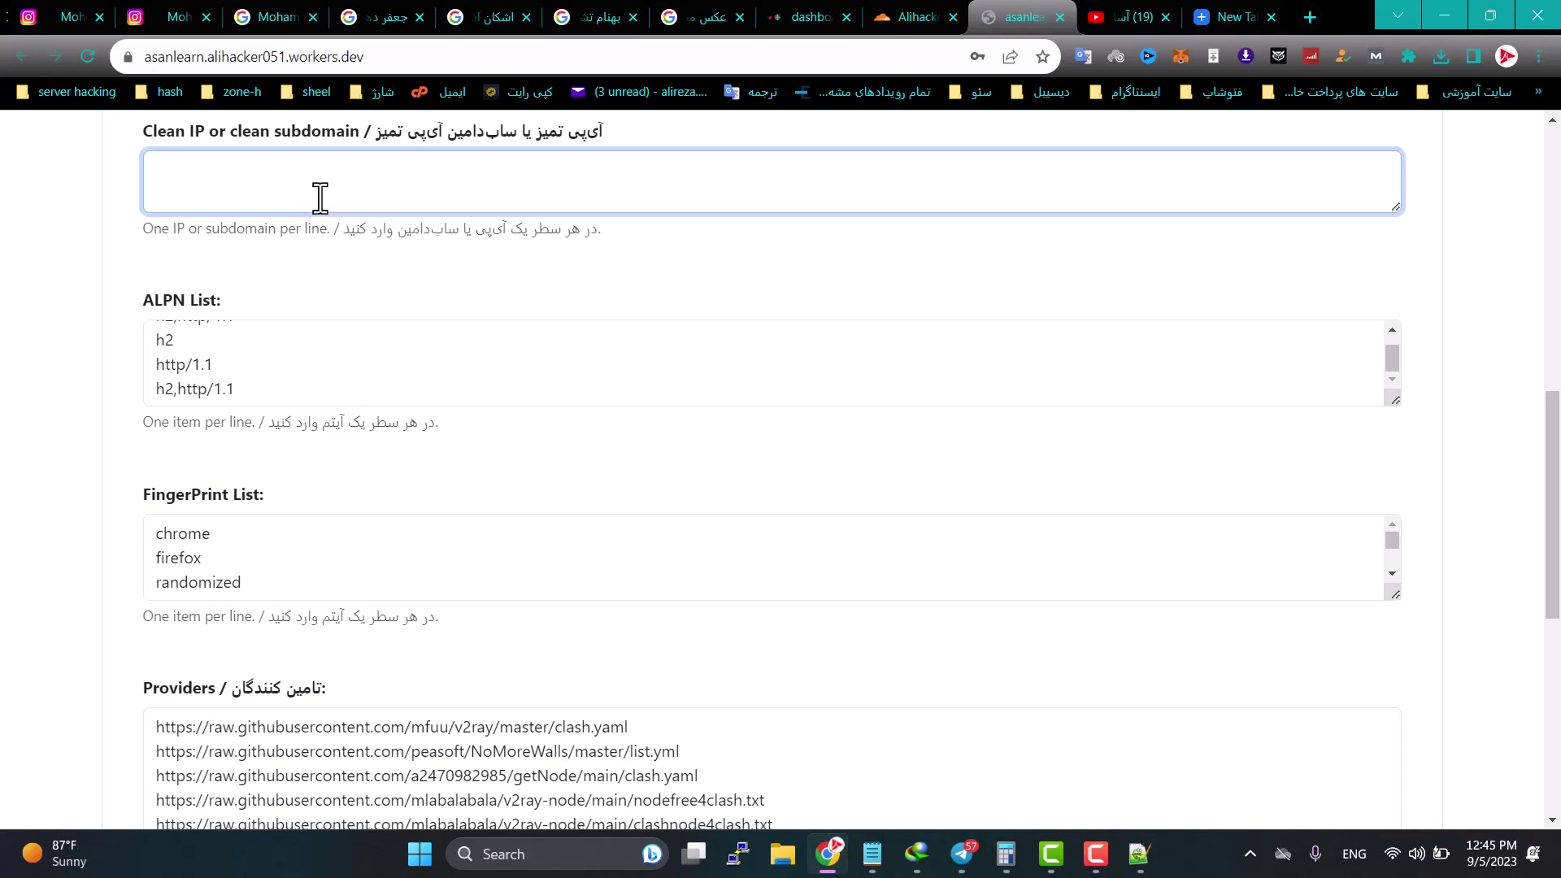
pyautogui.scroll(-7, 402, 285)
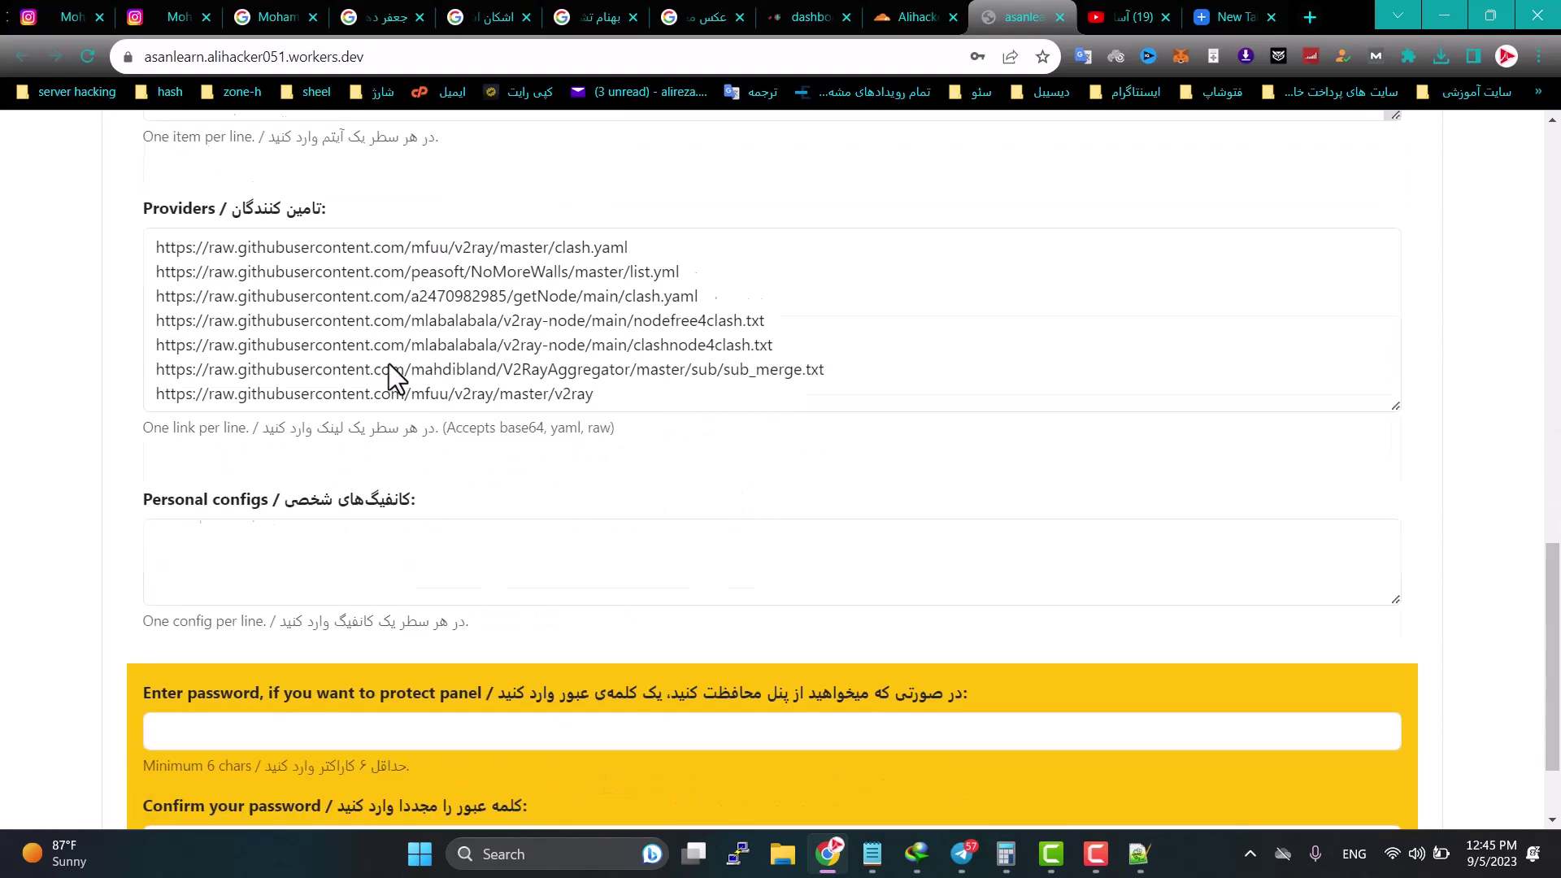
pyautogui.click(225, 409)
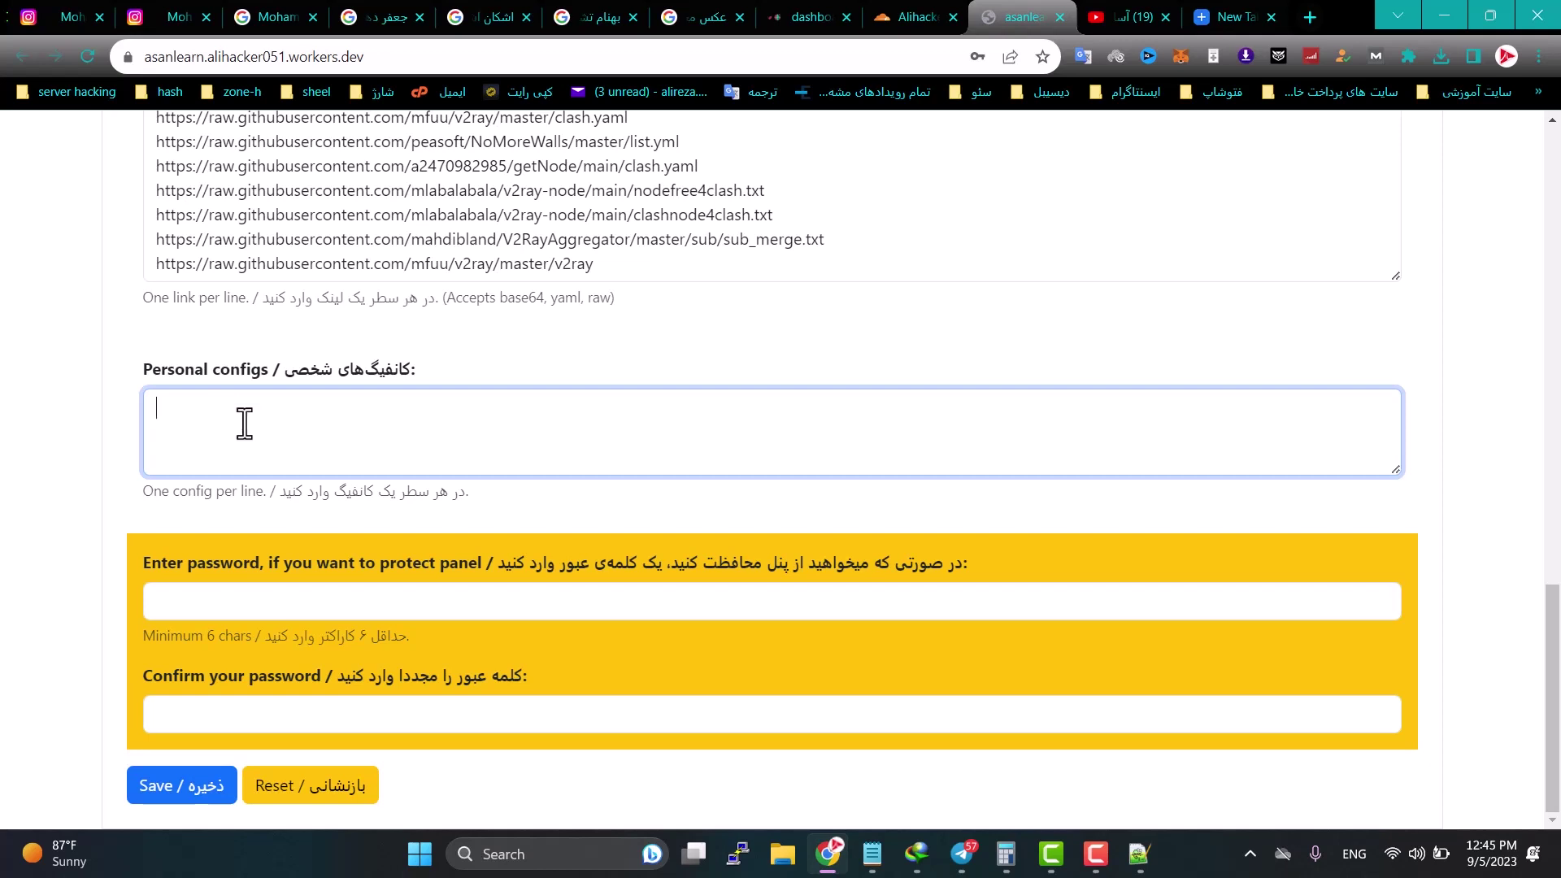
pyautogui.click(201, 616)
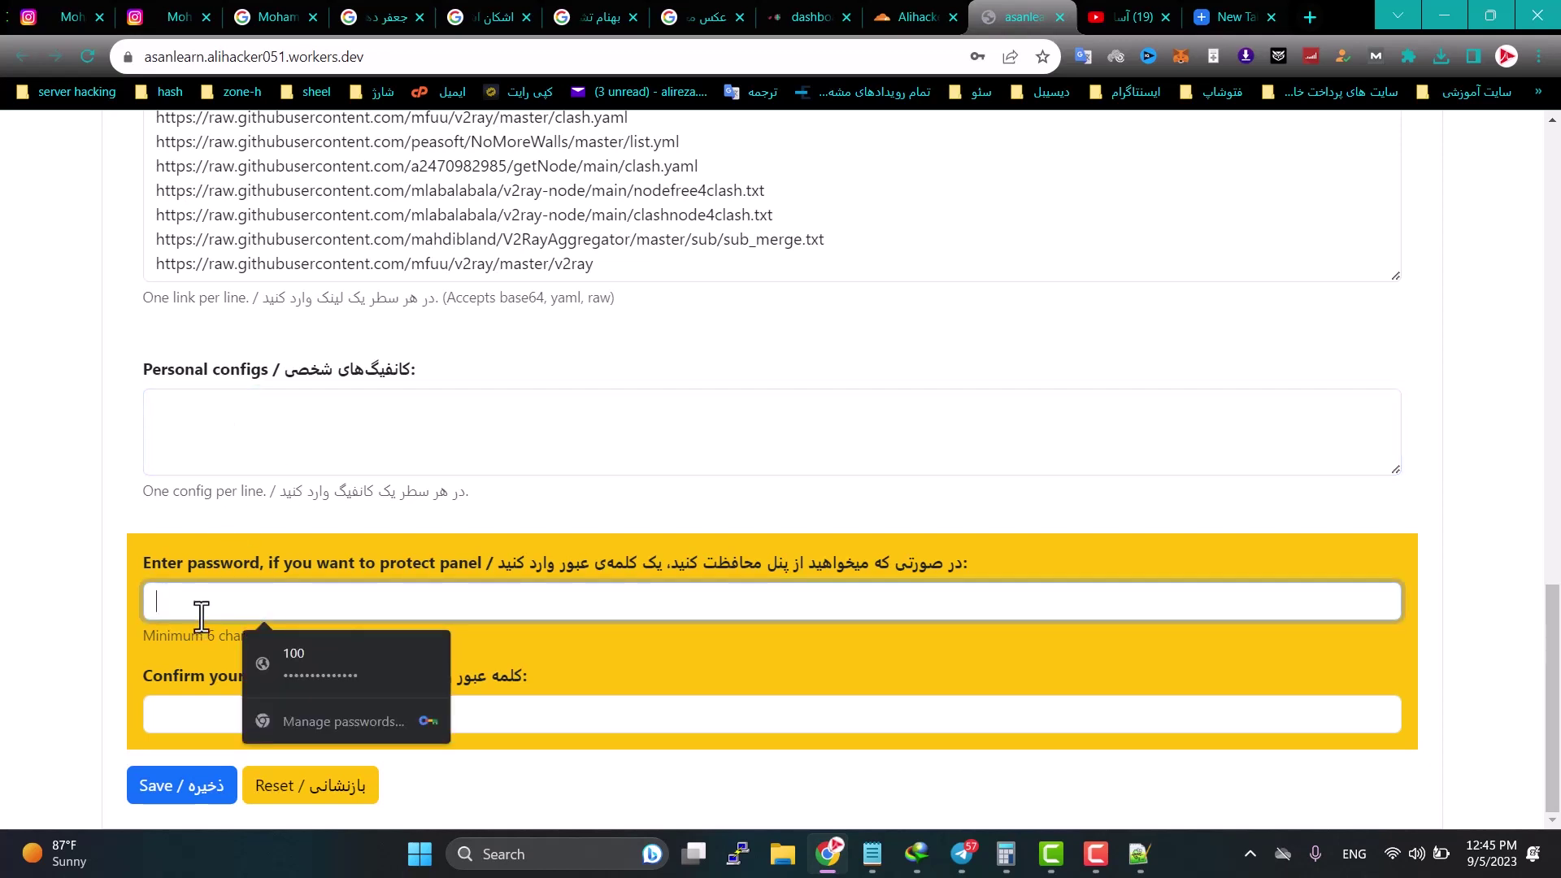
pyautogui.click(339, 56)
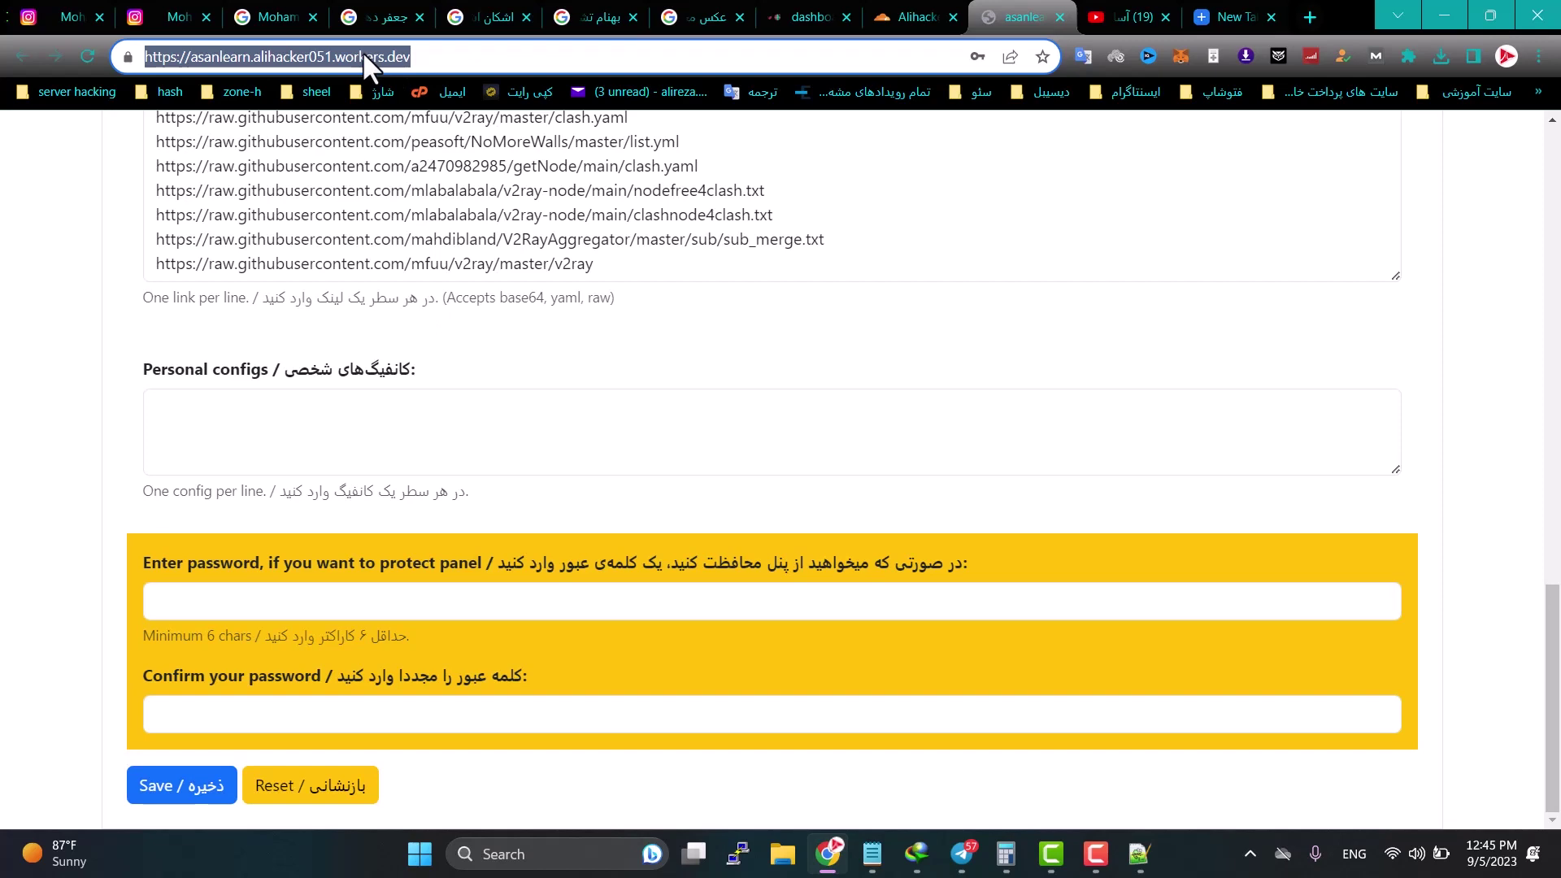
# Step: Save the worker control panel settings
pyautogui.scroll(17, 471, 330)
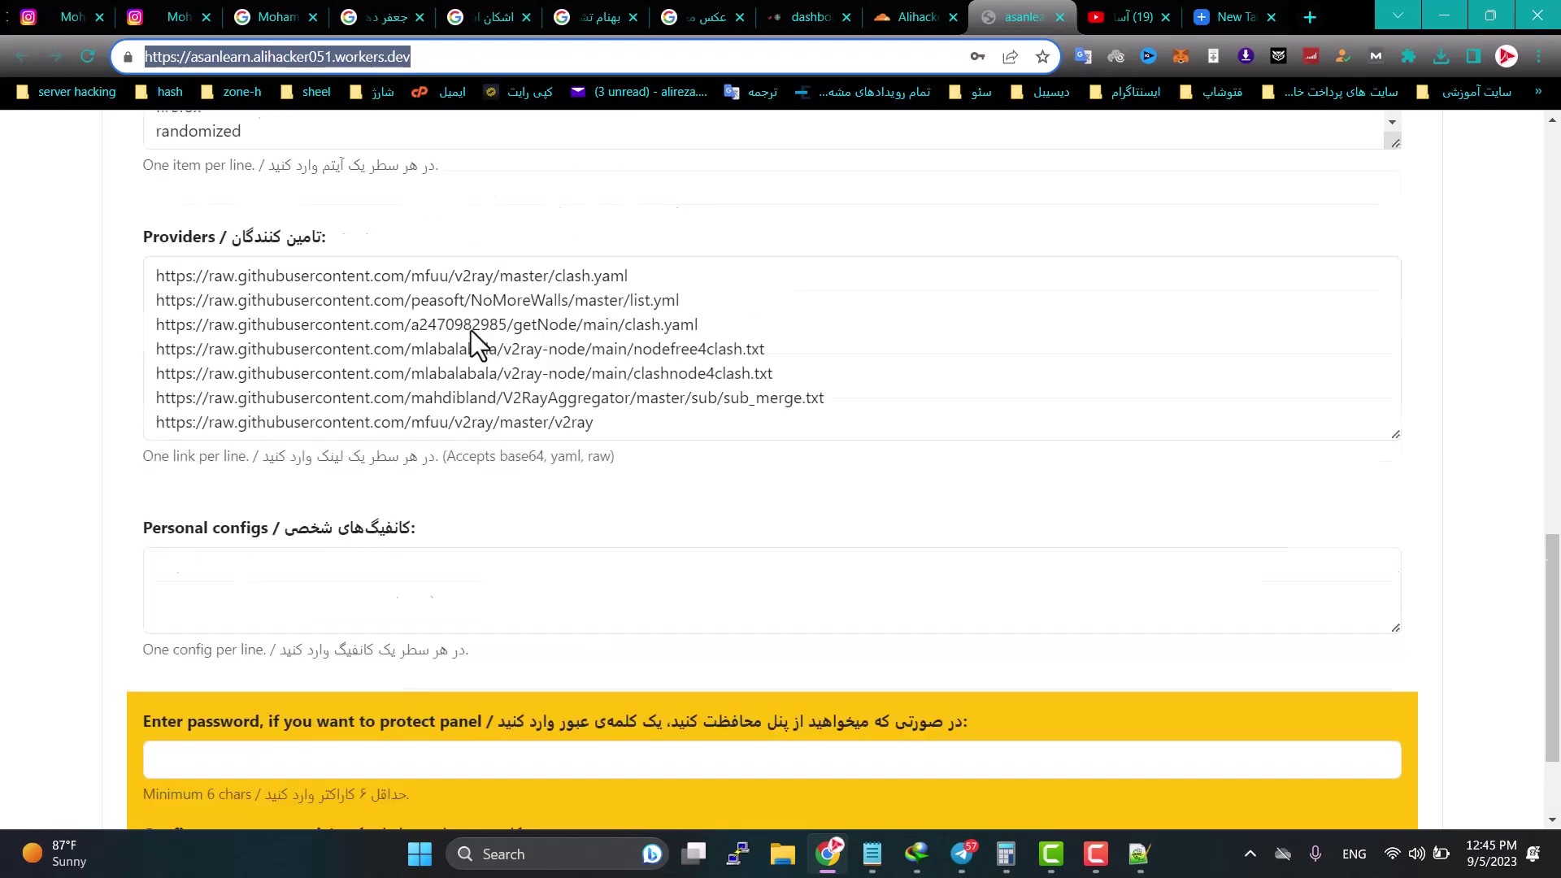
pyautogui.scroll(-15, 475, 464)
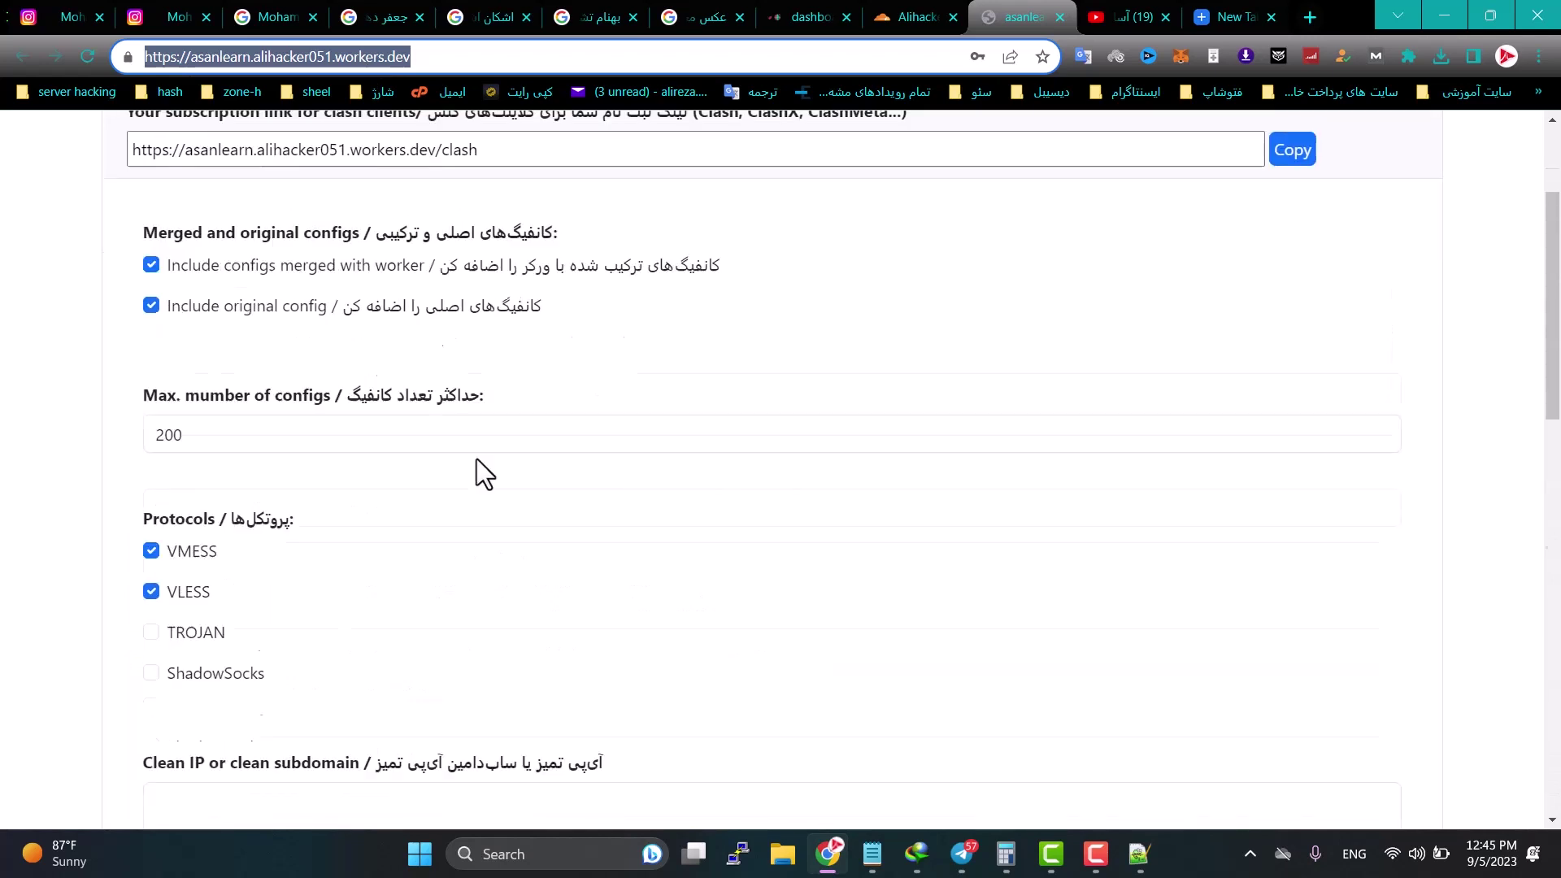
pyautogui.click(225, 594)
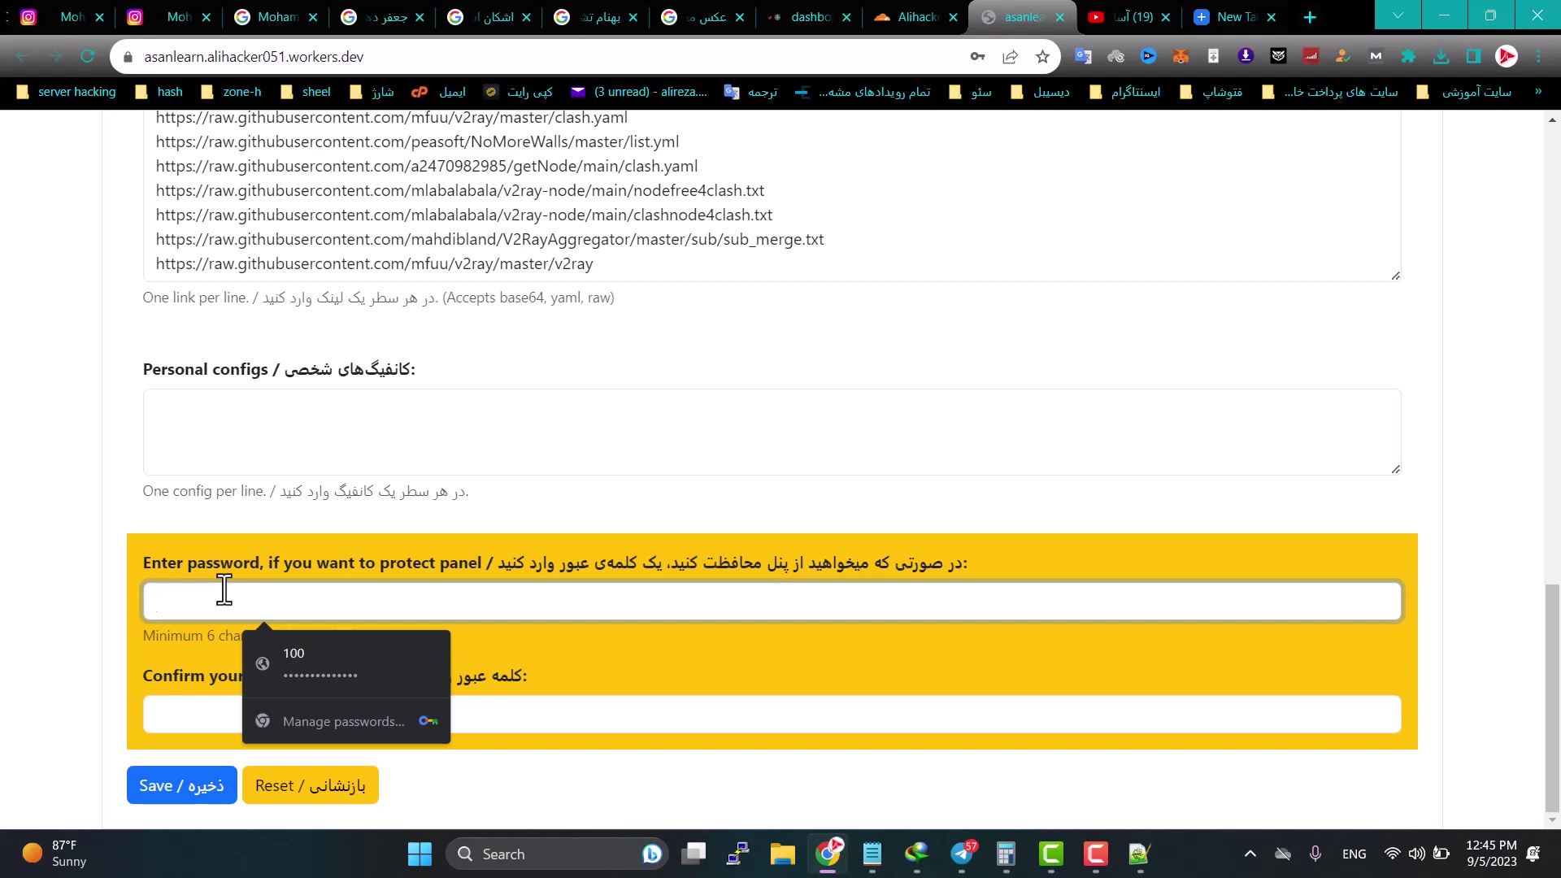
pyautogui.click(260, 439)
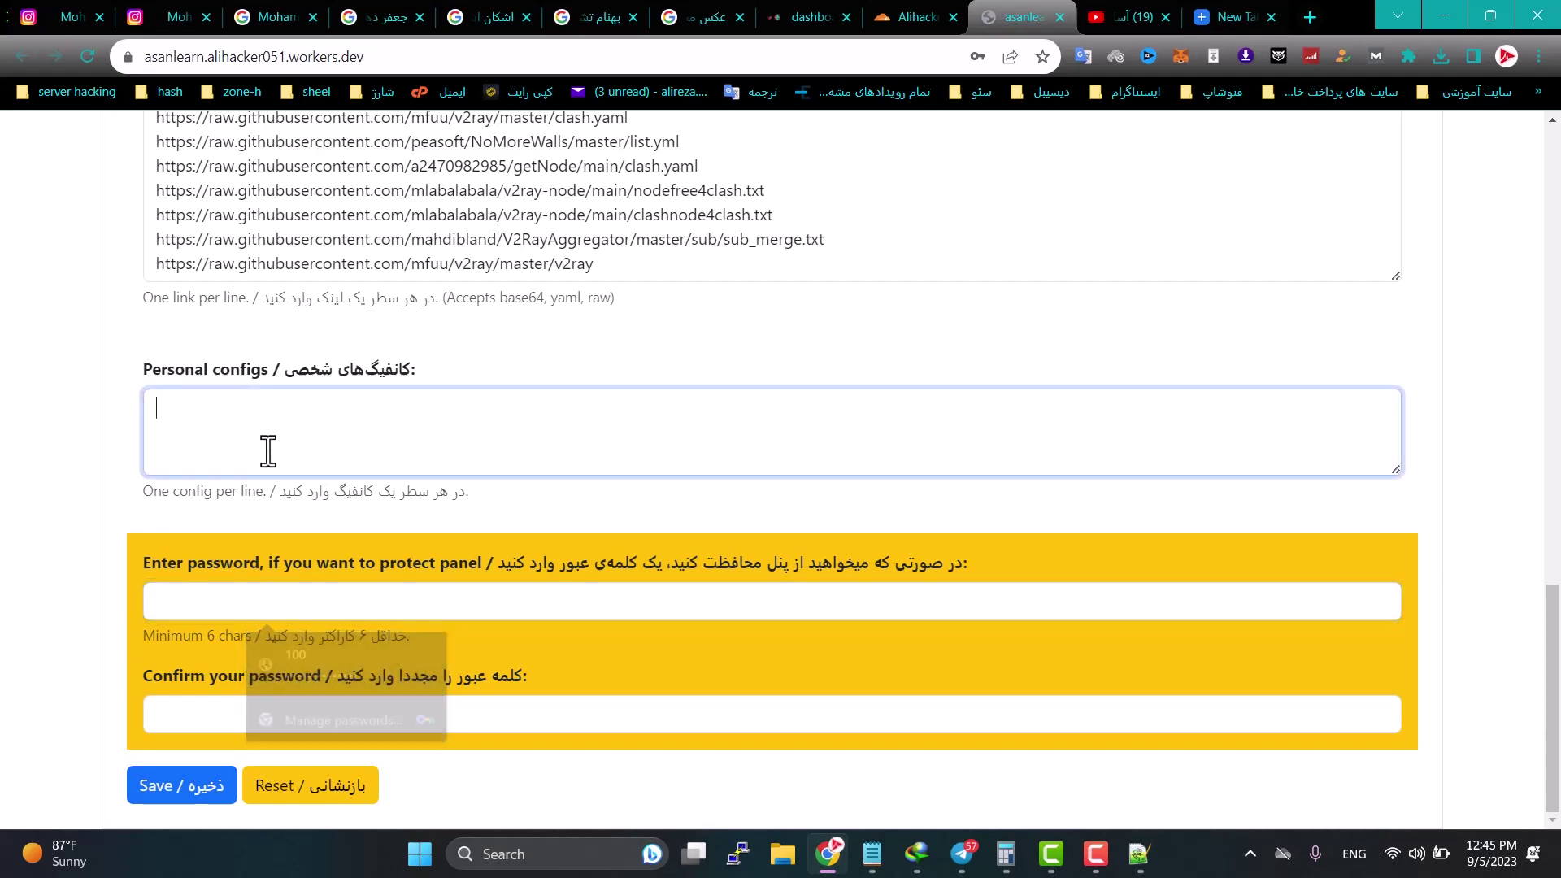
pyautogui.scroll(15, 286, 512)
pyautogui.scroll(5, 303, 537)
pyautogui.scroll(-17, 307, 540)
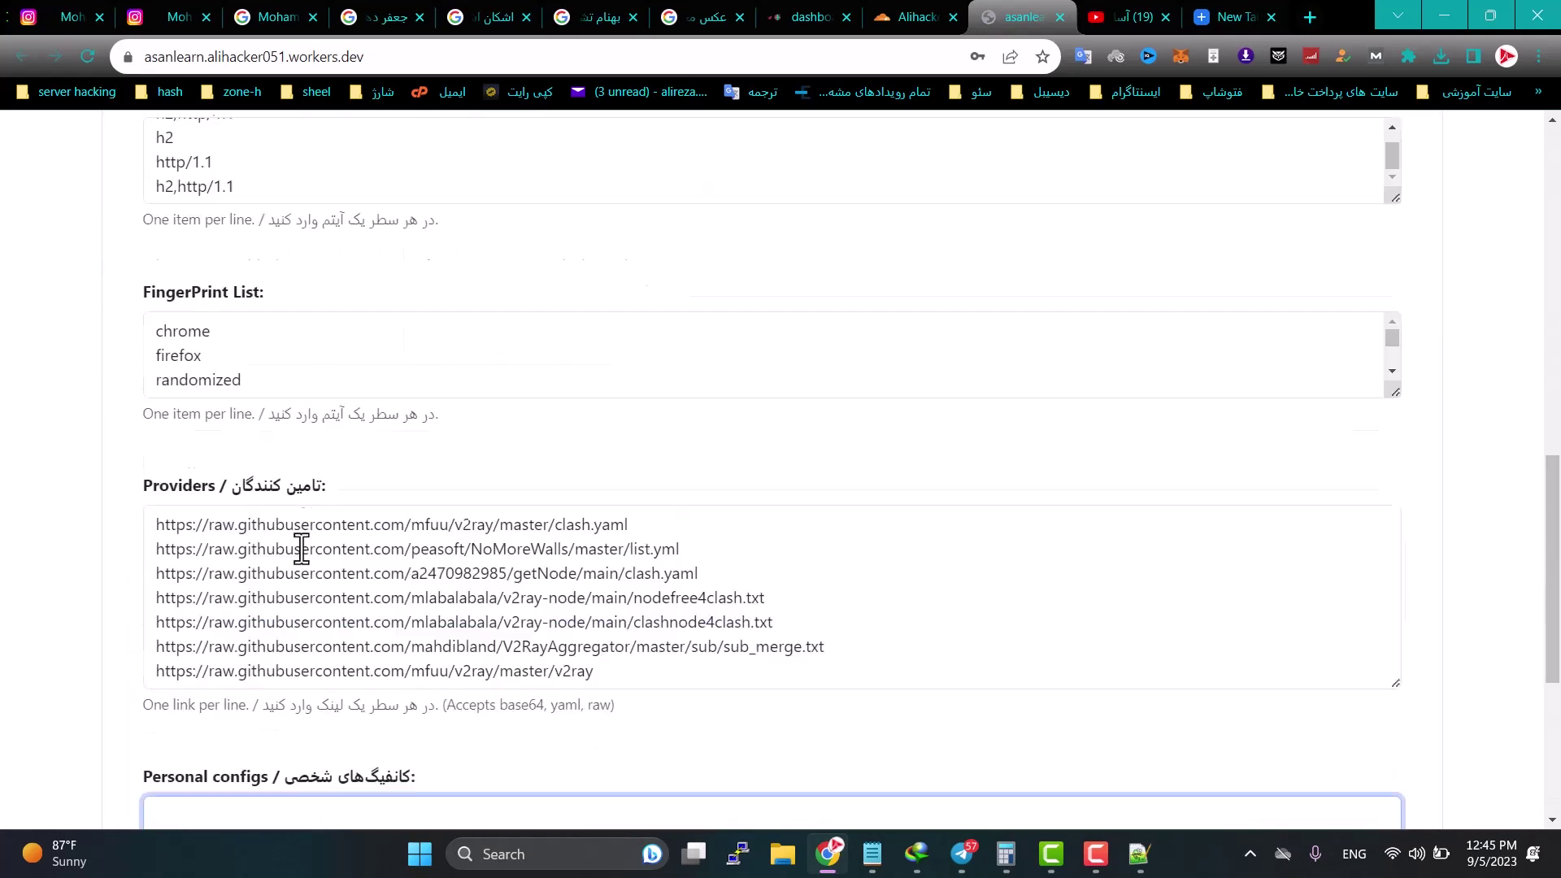
pyautogui.click(195, 793)
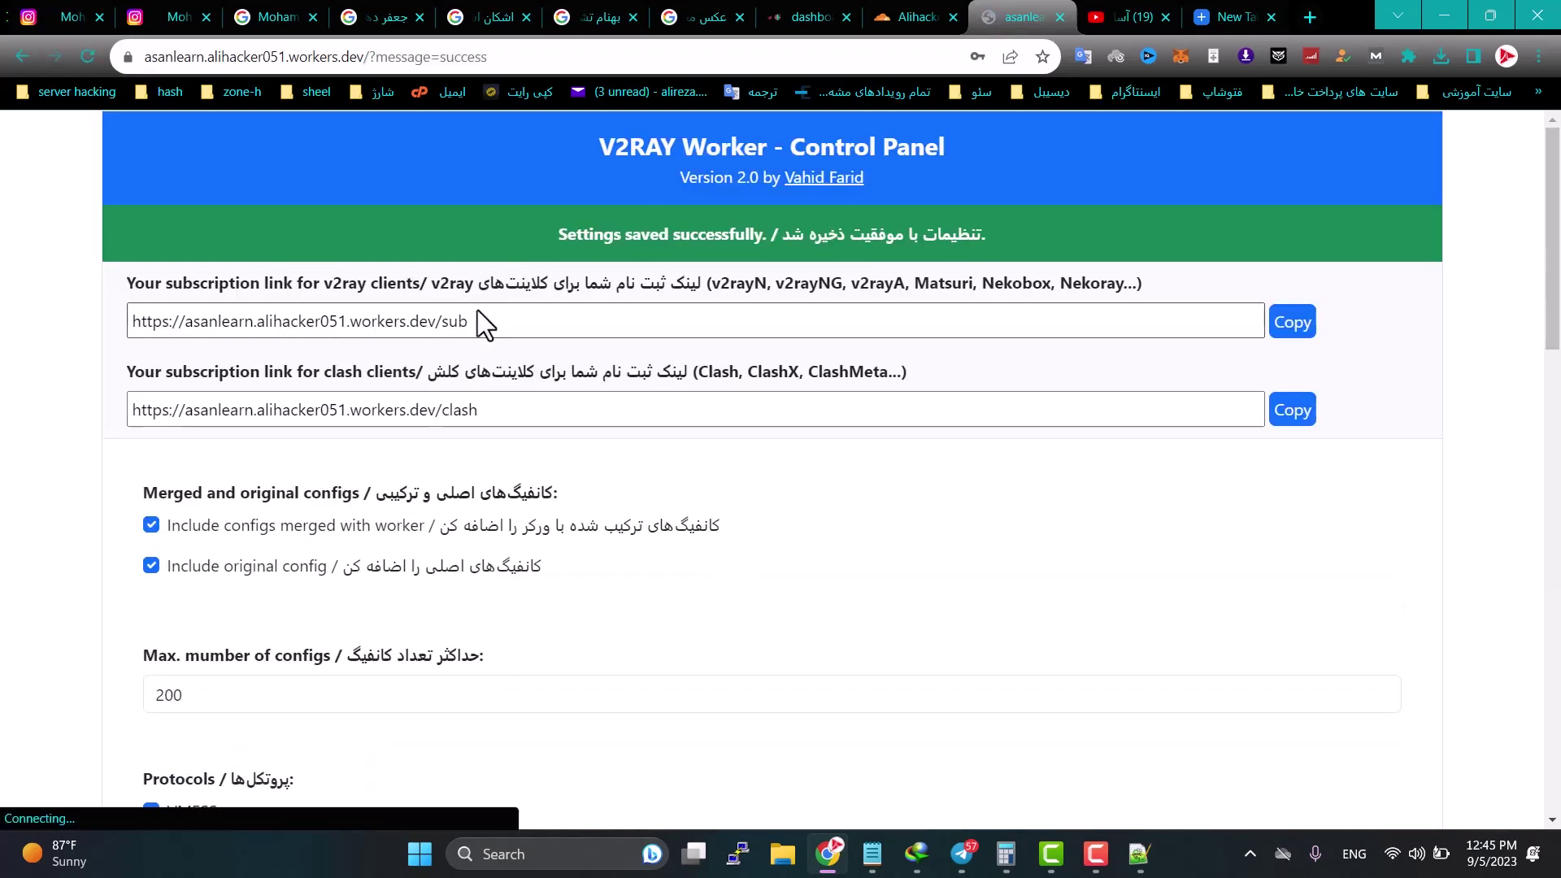
# Step: Copy the v2ray subscription link and minimize Chrome
pyautogui.tripleClick(408, 321)
pyautogui.rightClick(238, 329)
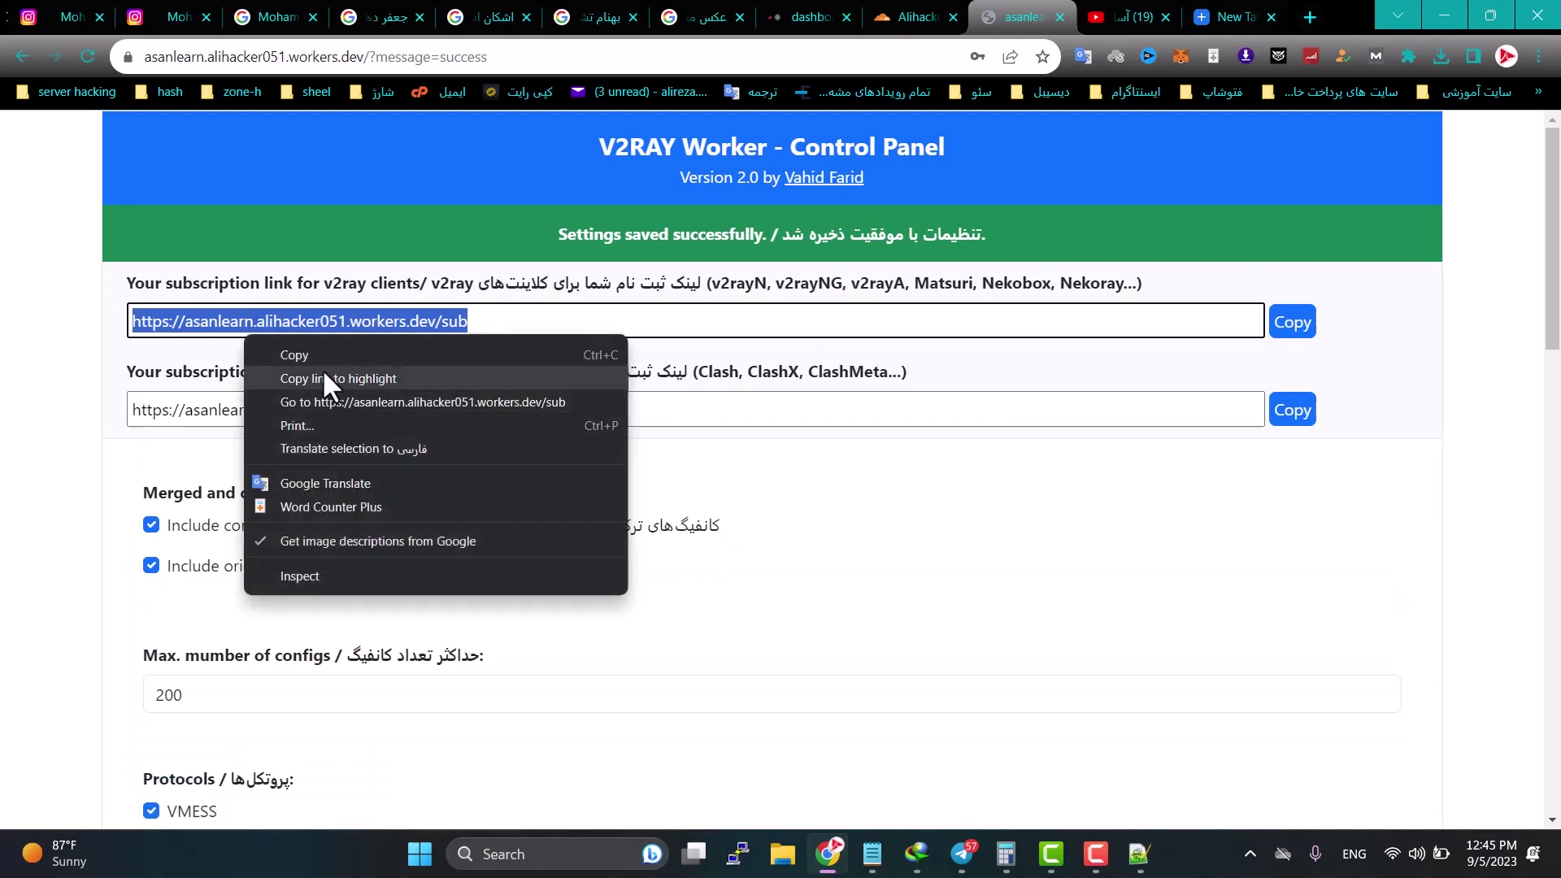
pyautogui.click(260, 350)
pyautogui.click(1092, 847)
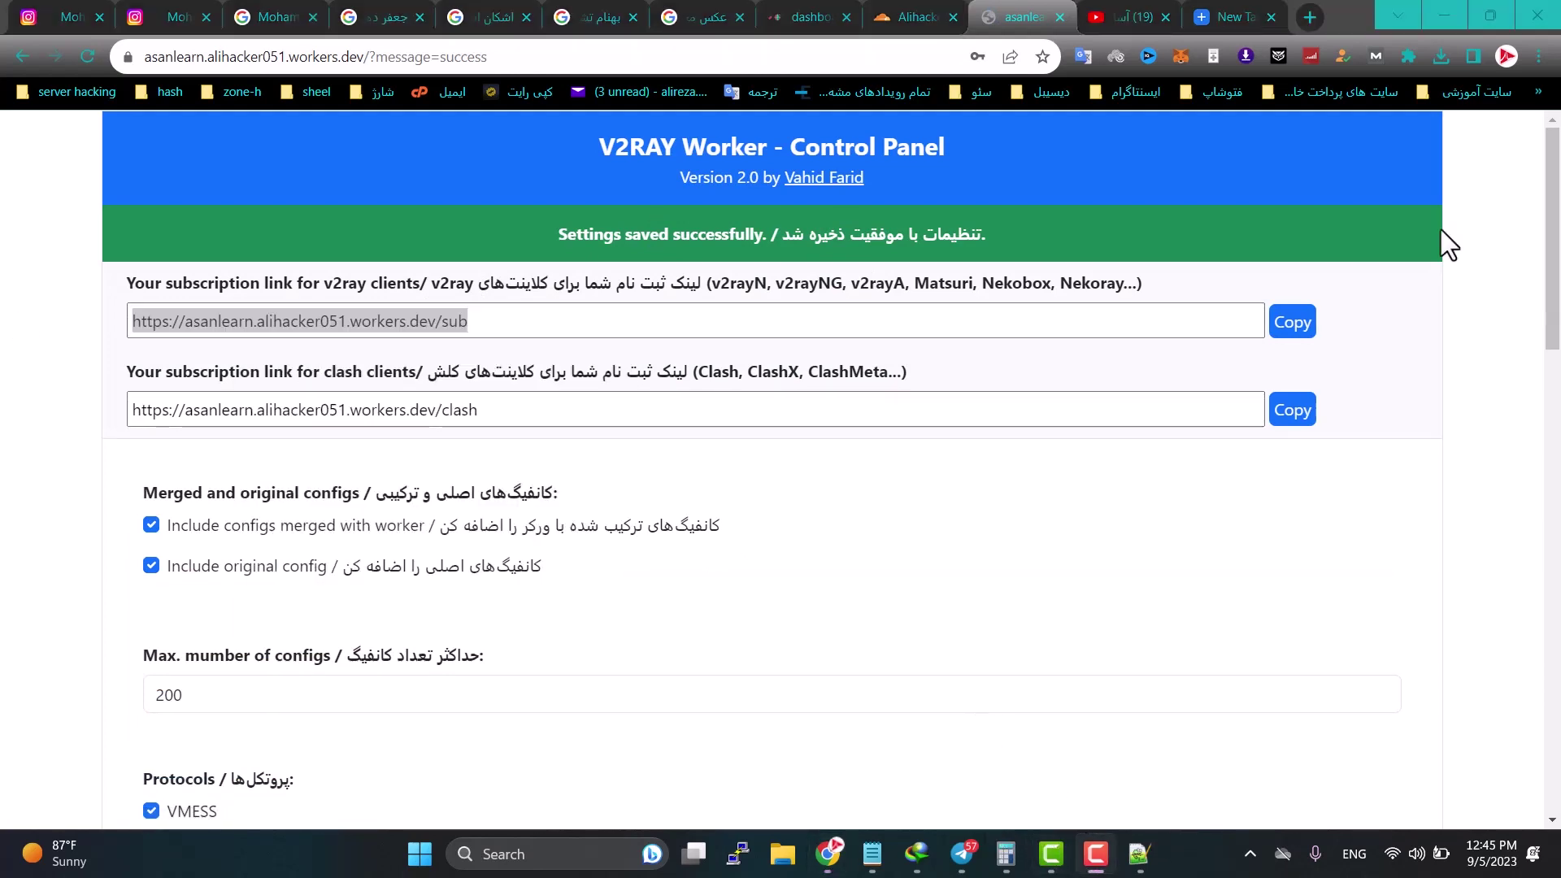
pyautogui.click(1443, 17)
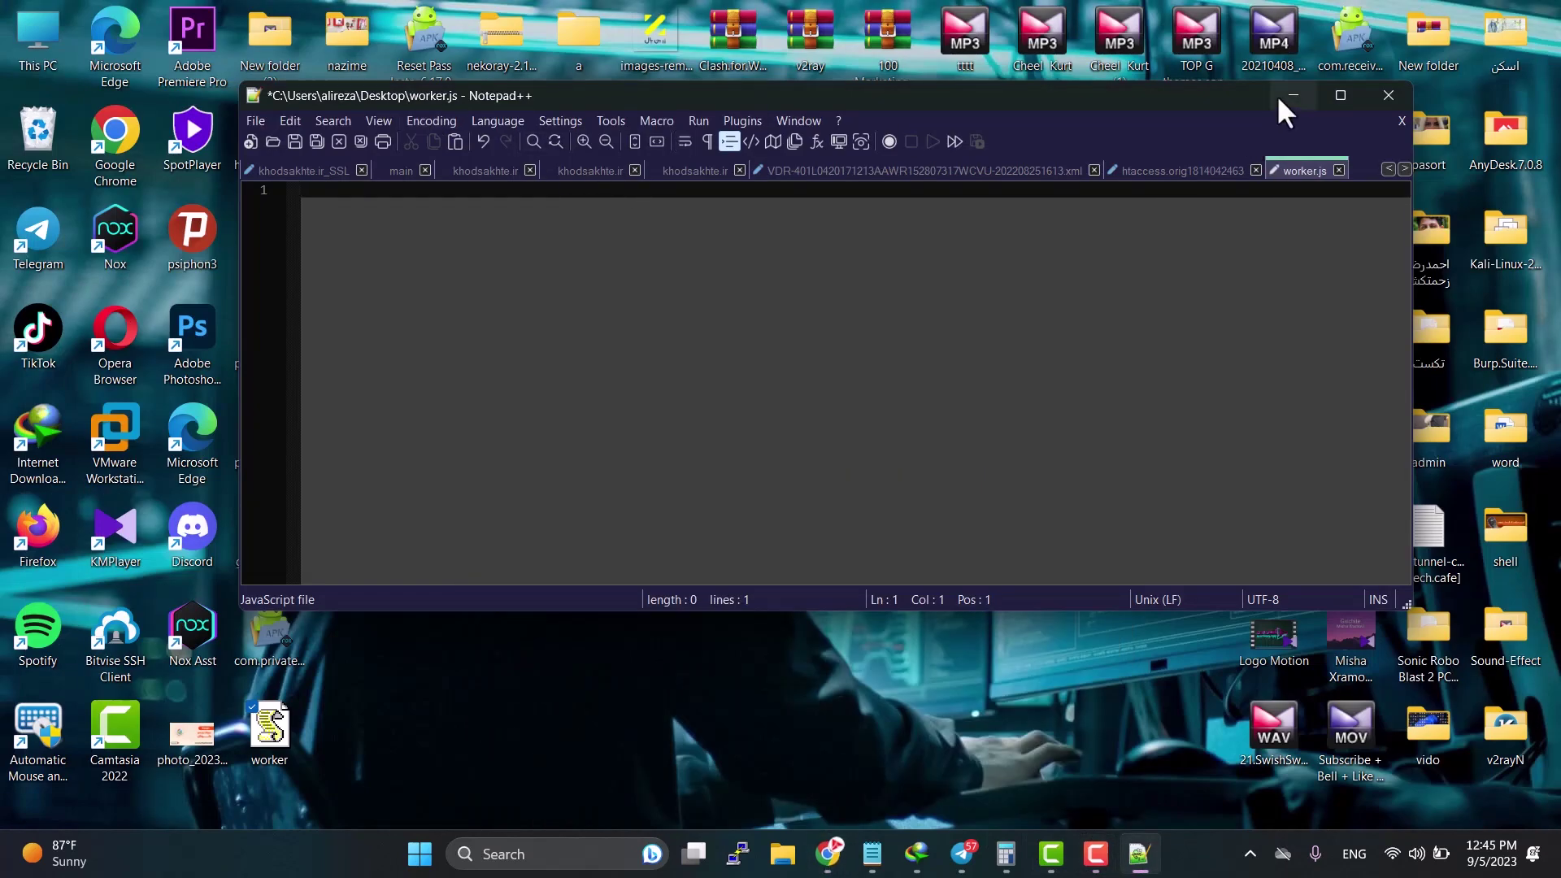
# Step: Minimize Notepad++, open the v2rayN folder inside folder a, and run v2rayN.exe
pyautogui.click(1292, 96)
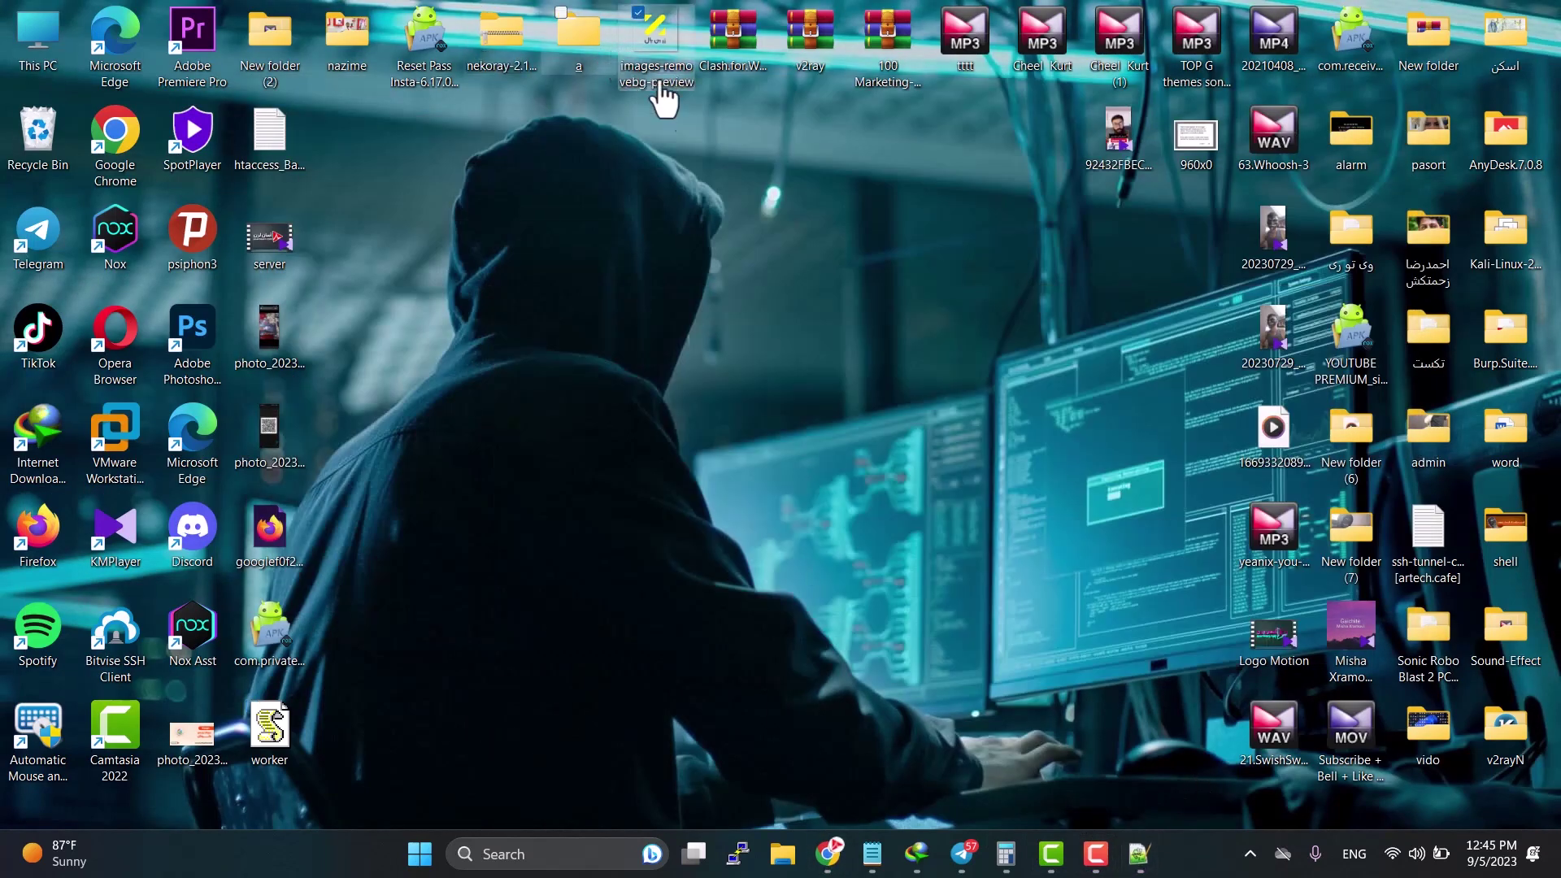
pyautogui.doubleClick(630, 41)
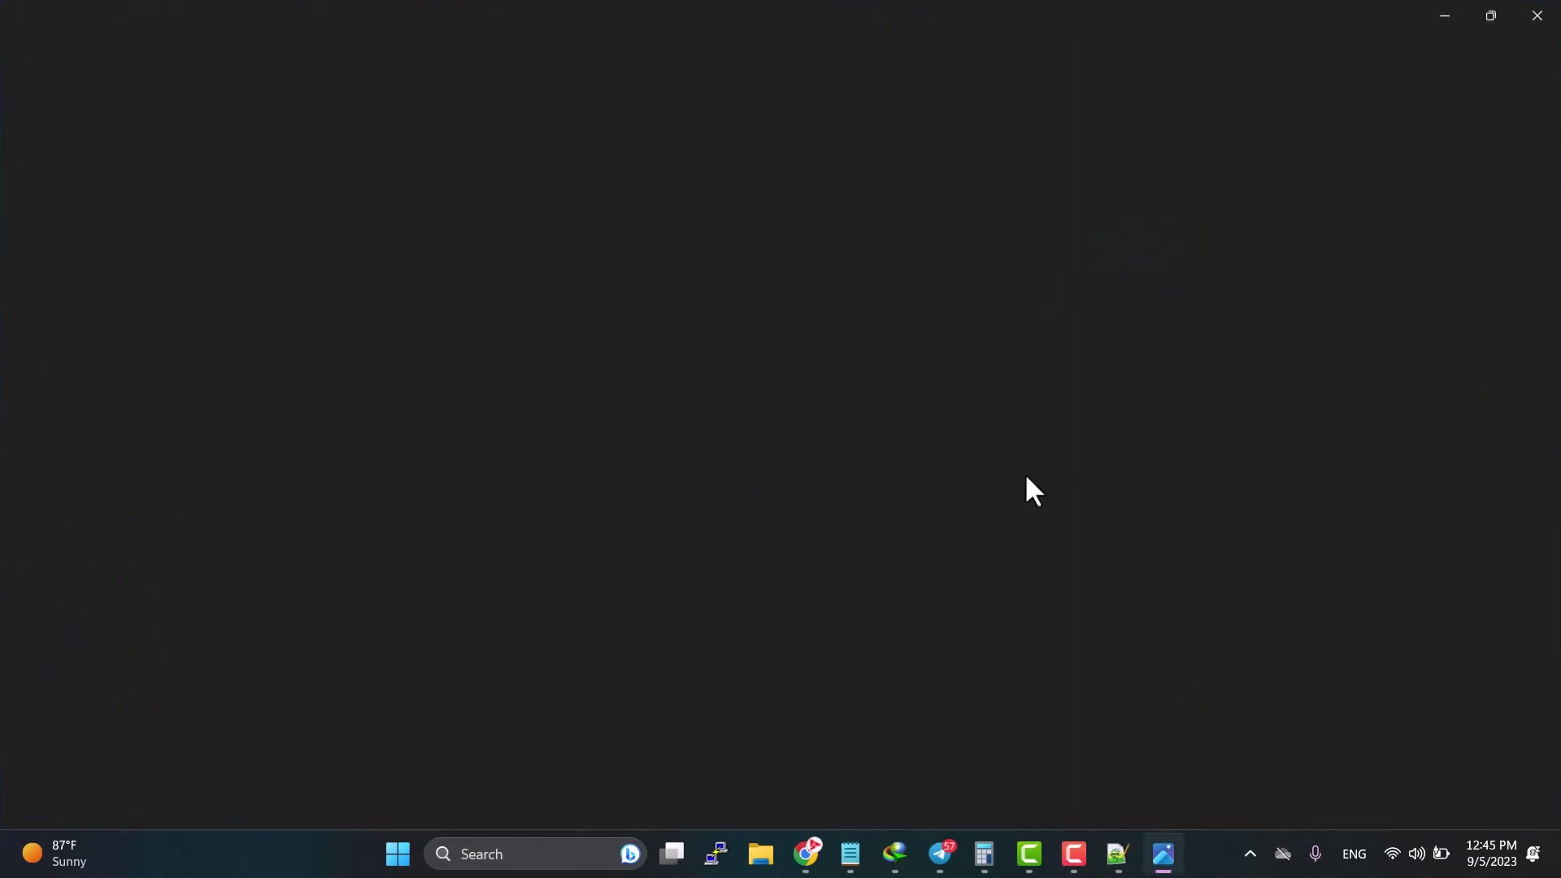
pyautogui.click(1522, 38)
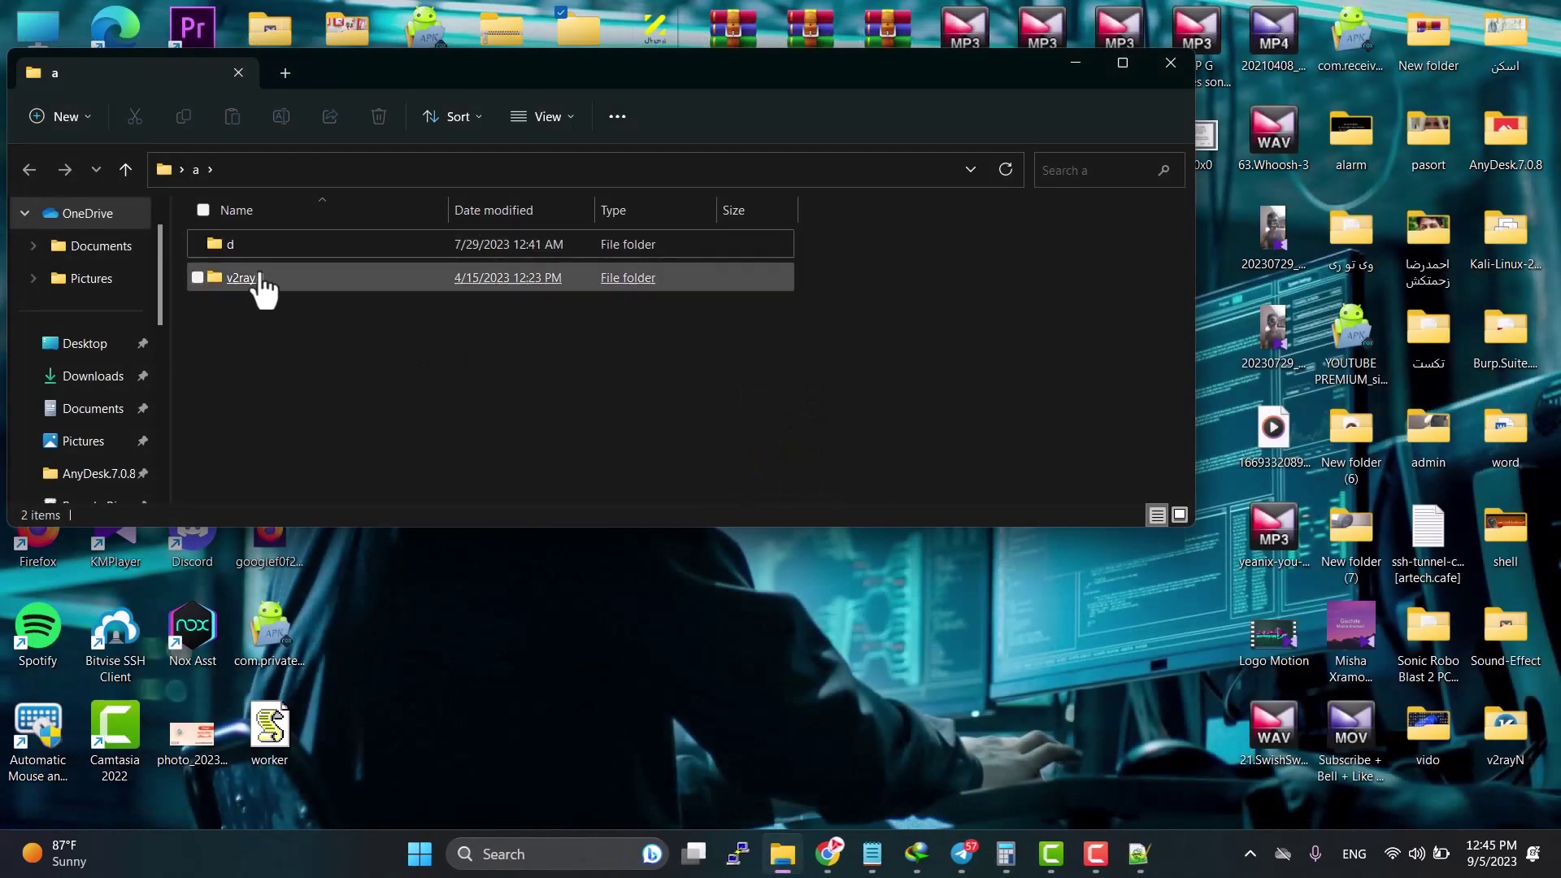
pyautogui.doubleClick(262, 280)
pyautogui.scroll(-5, 285, 406)
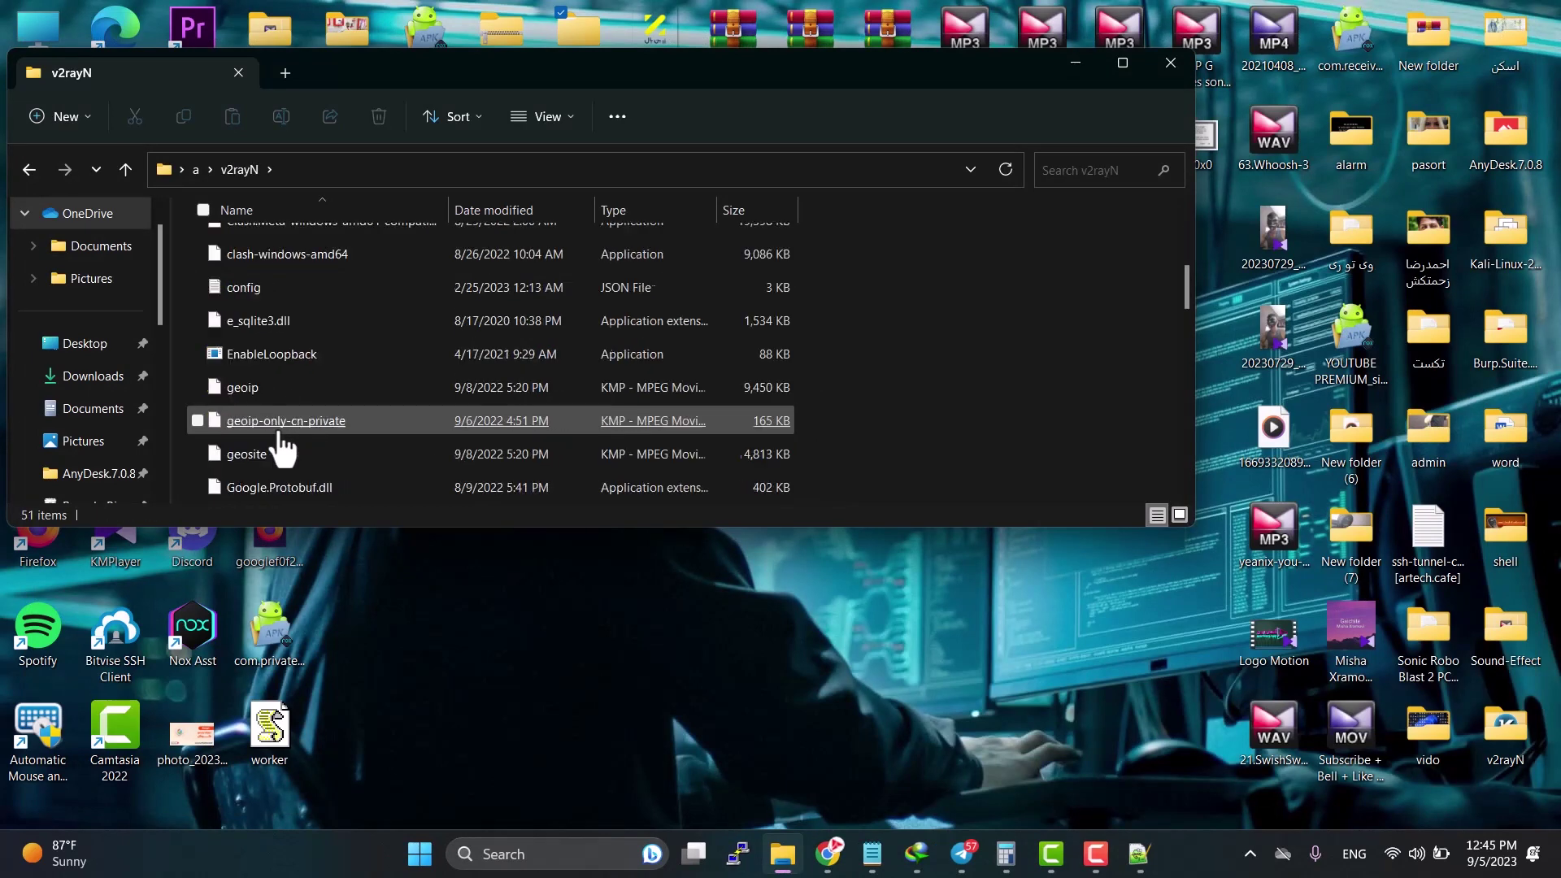
pyautogui.scroll(-3, 279, 389)
pyautogui.scroll(4, 278, 382)
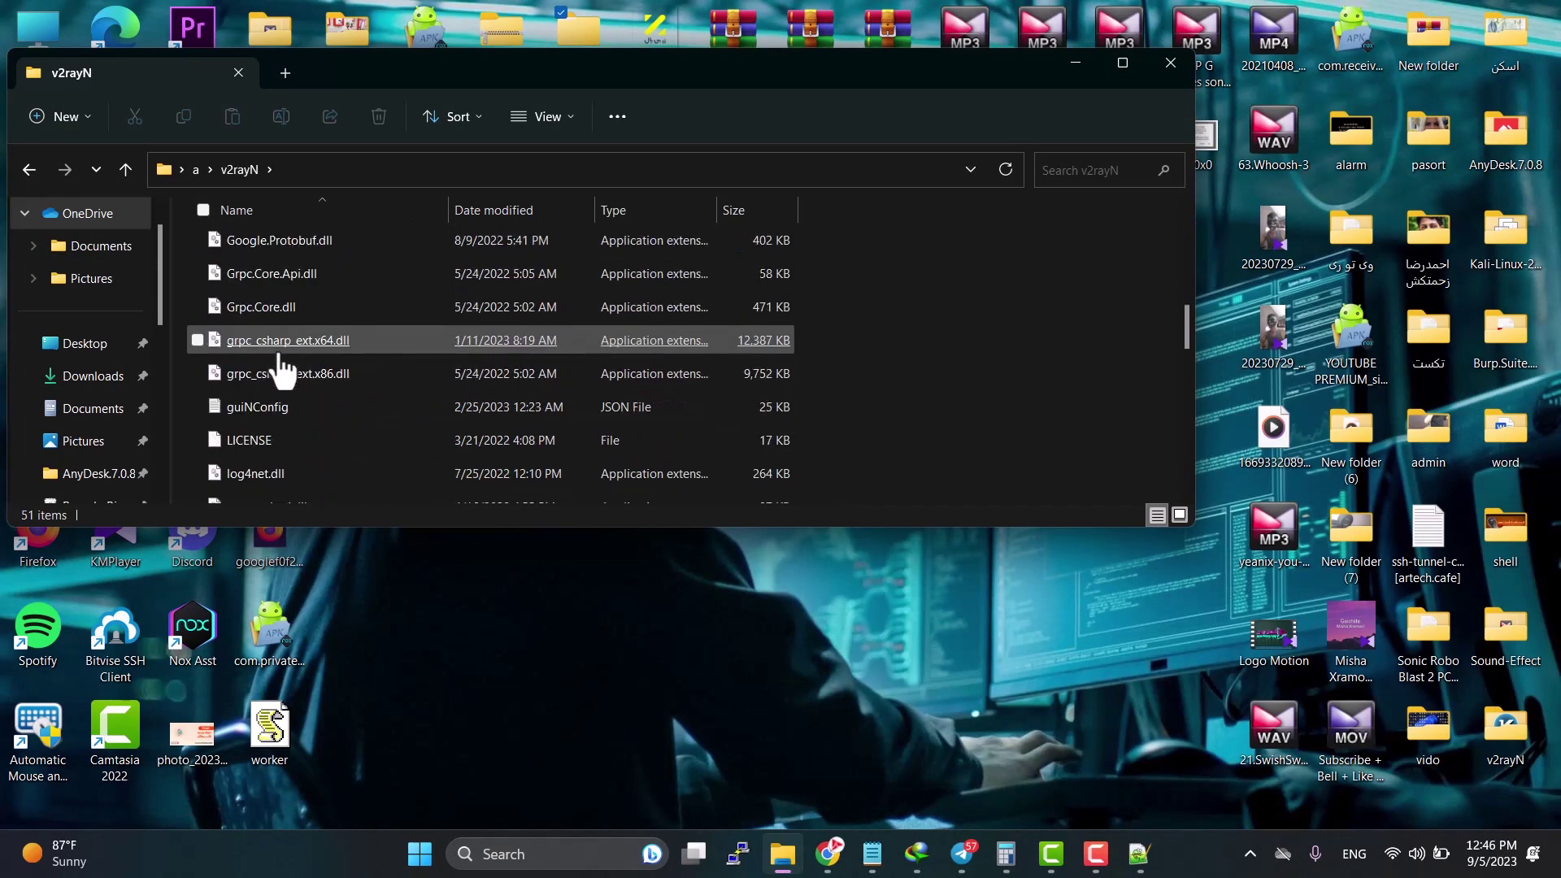
pyautogui.scroll(-6, 283, 366)
pyautogui.doubleClick(264, 387)
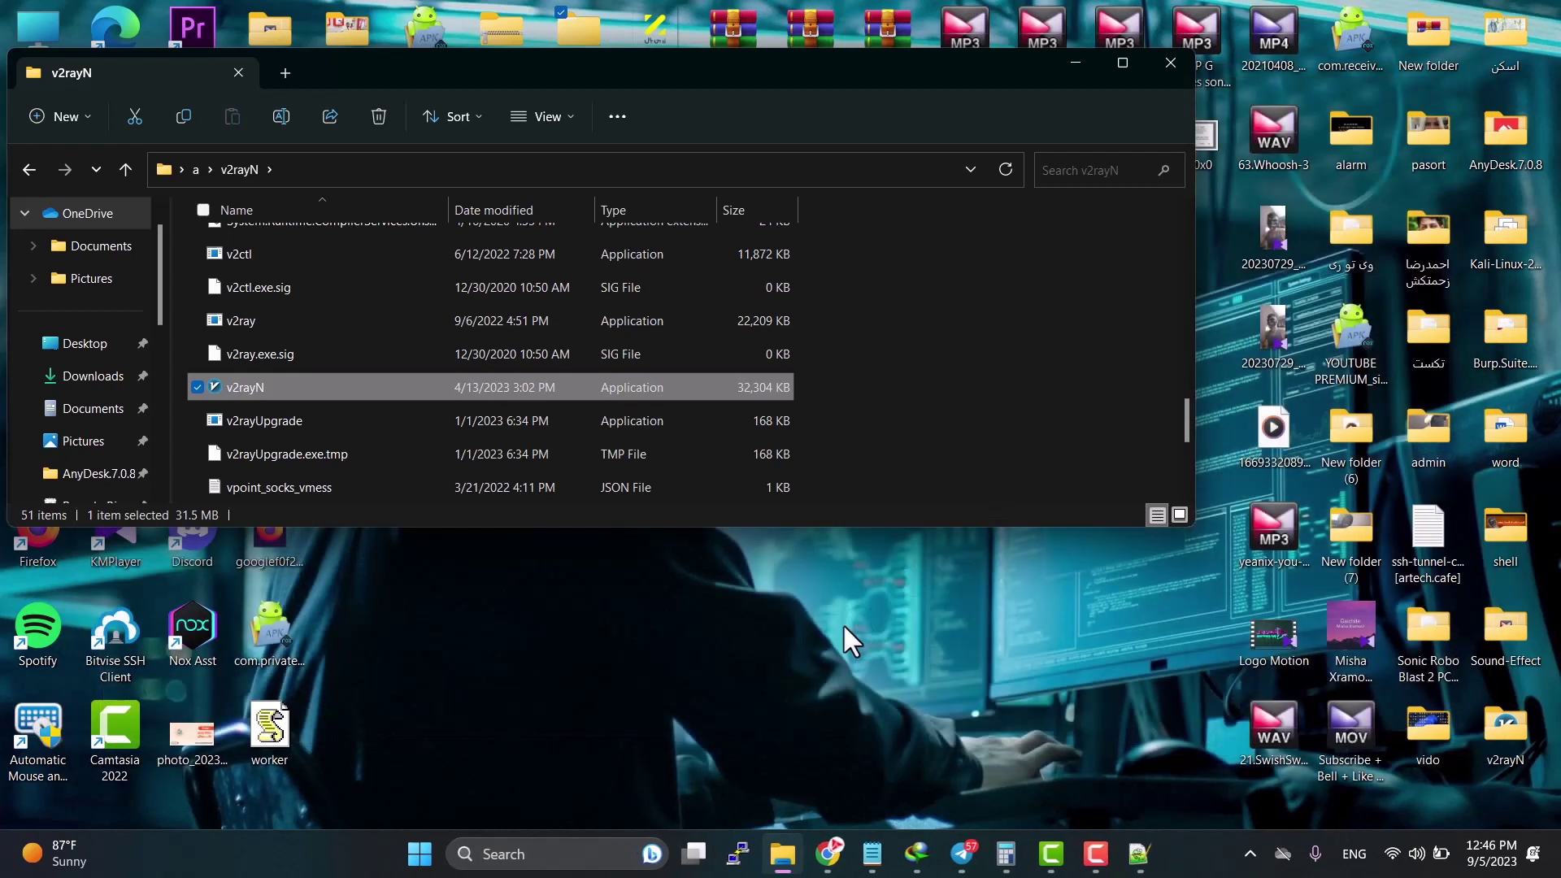
# Step: Open Cloudflare WARP from the hidden tray icons and switch its connection off
pyautogui.click(1087, 854)
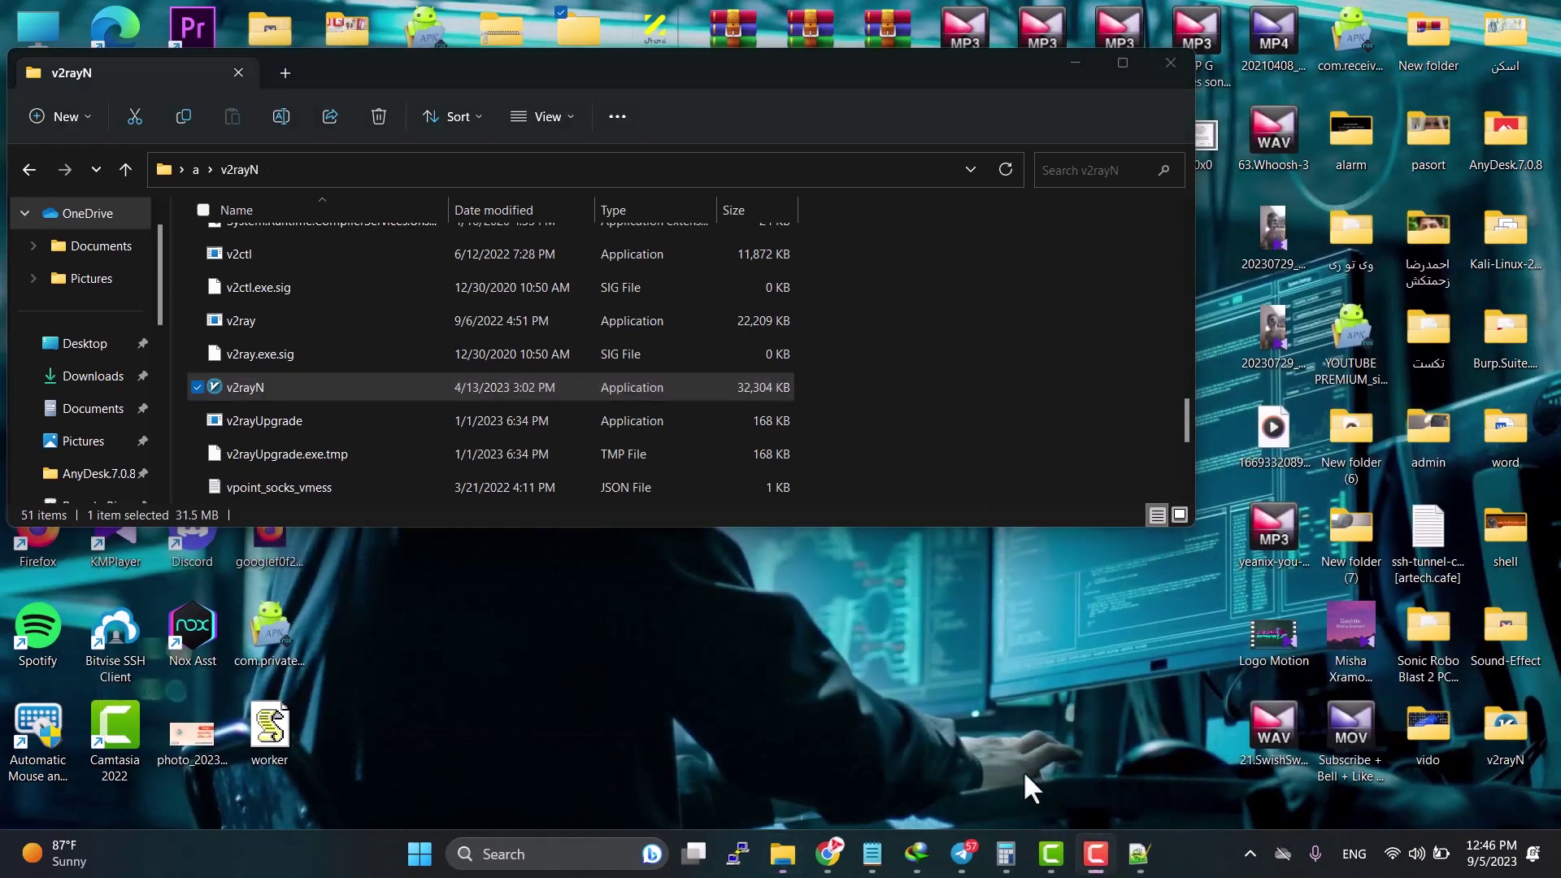
pyautogui.click(1244, 859)
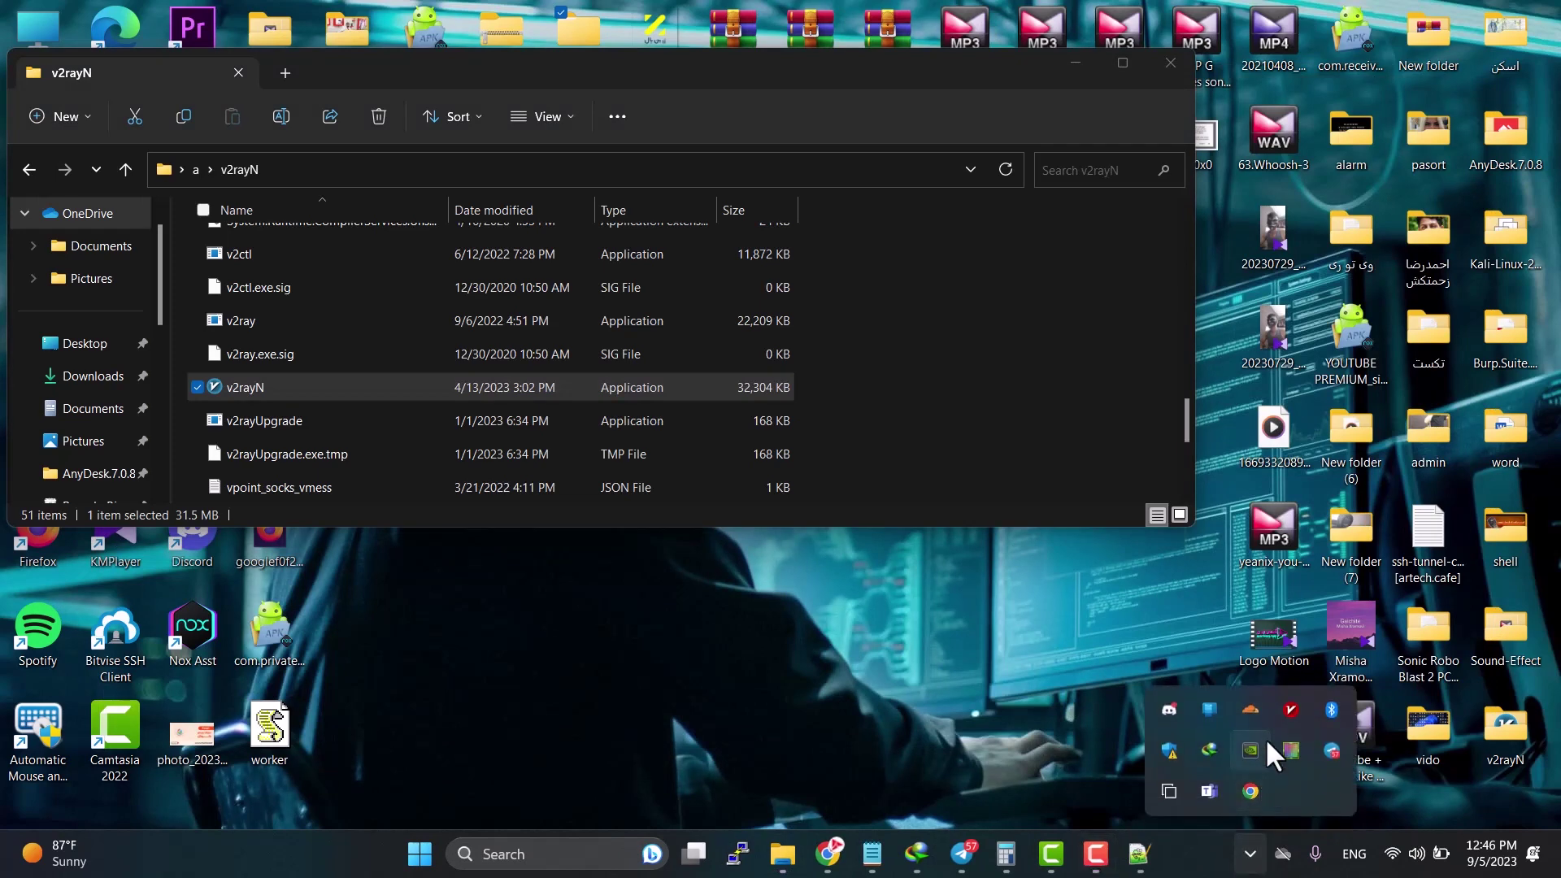
pyautogui.click(1238, 793)
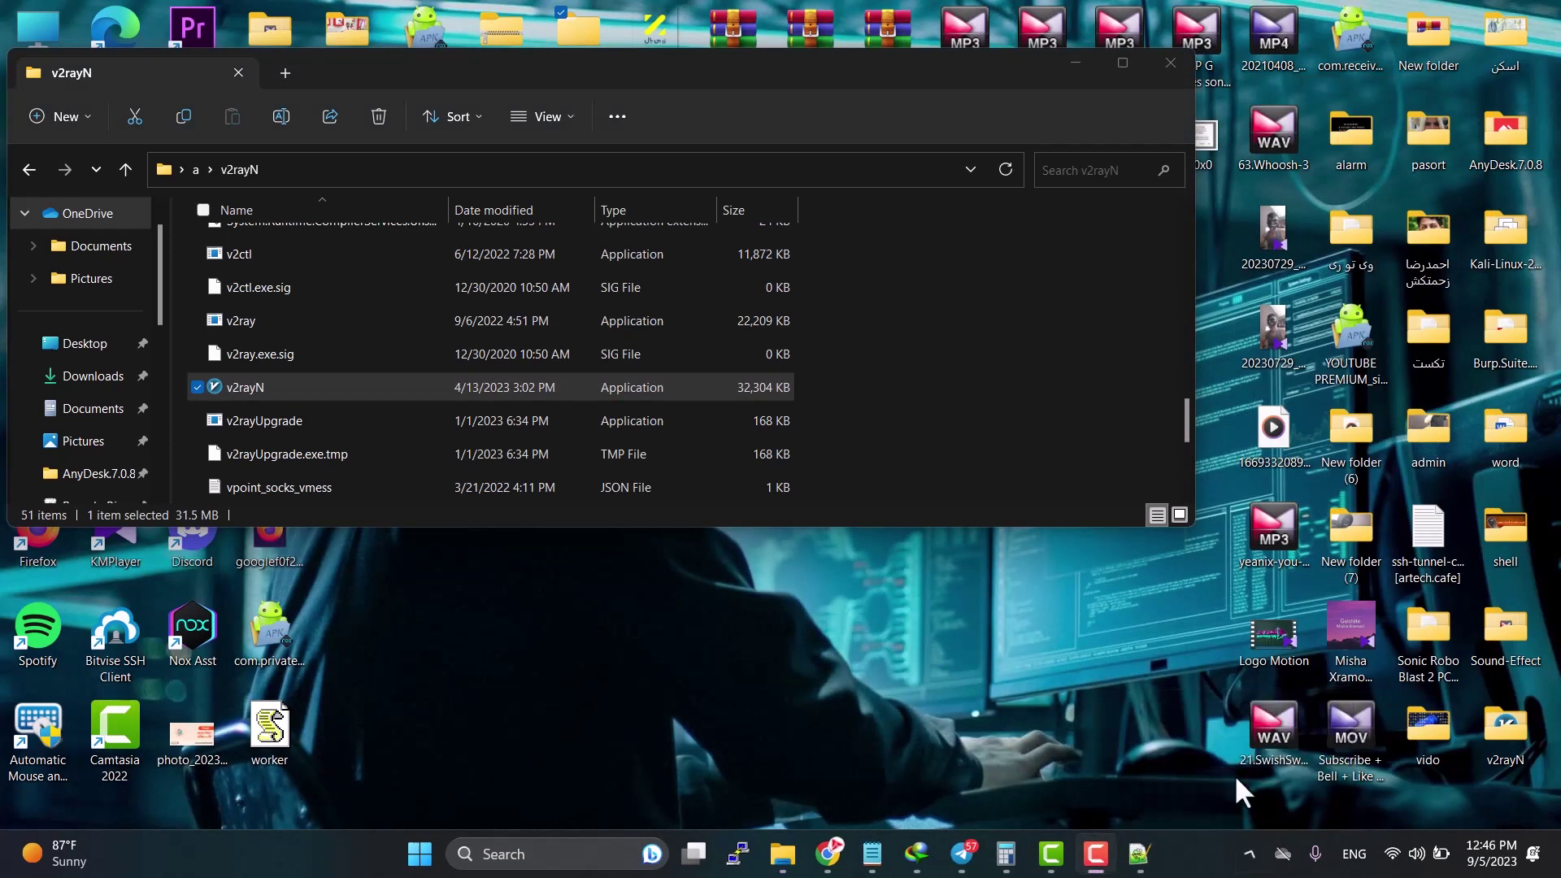
pyautogui.click(1251, 855)
pyautogui.click(1248, 711)
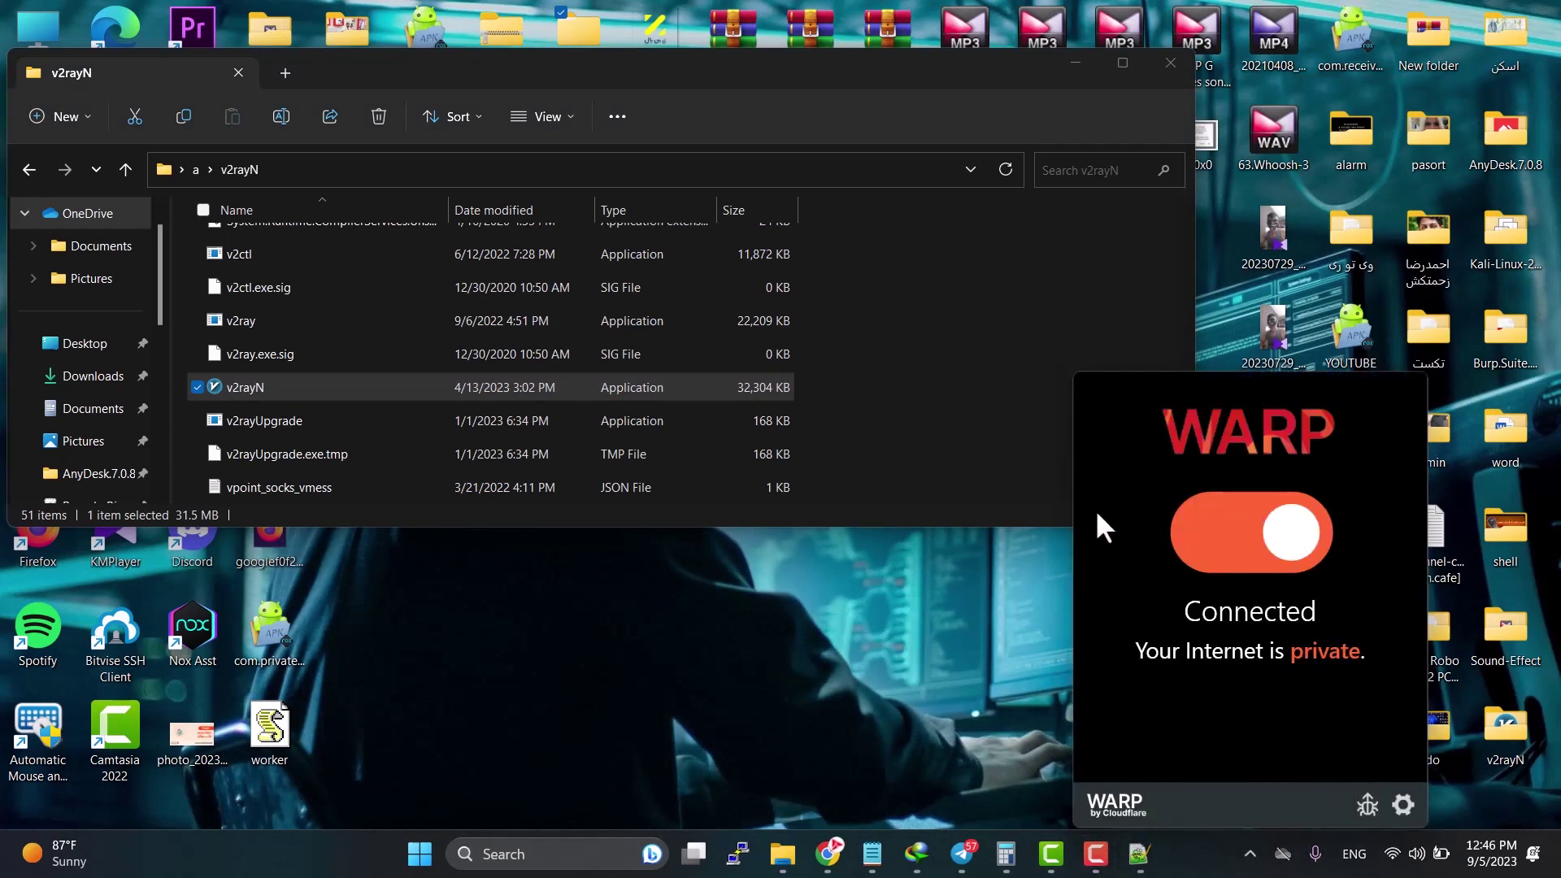
pyautogui.click(1137, 663)
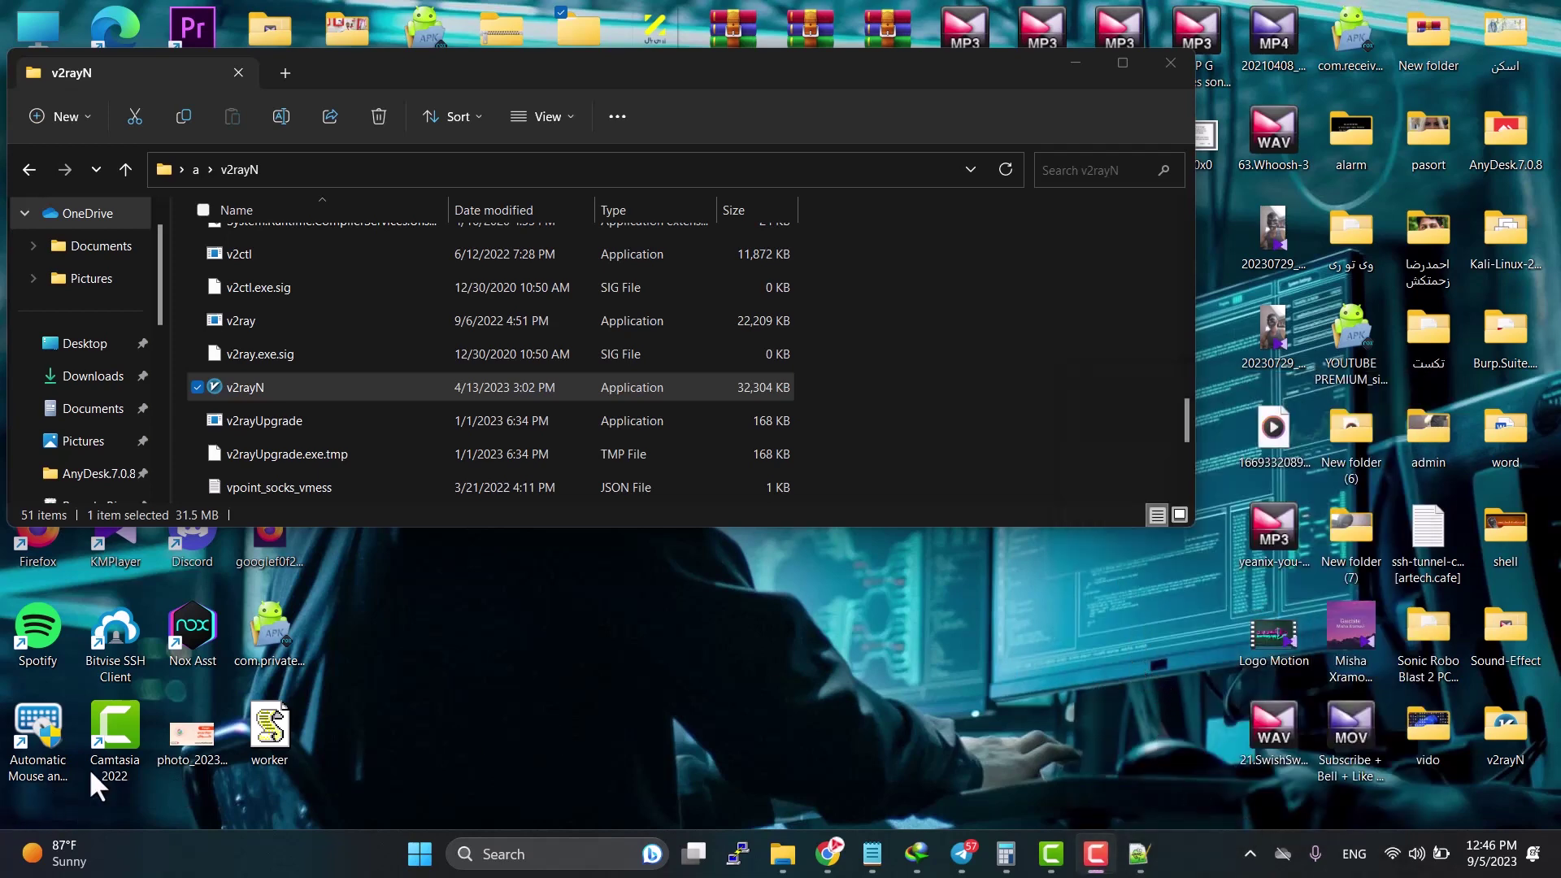
pyautogui.click(1250, 854)
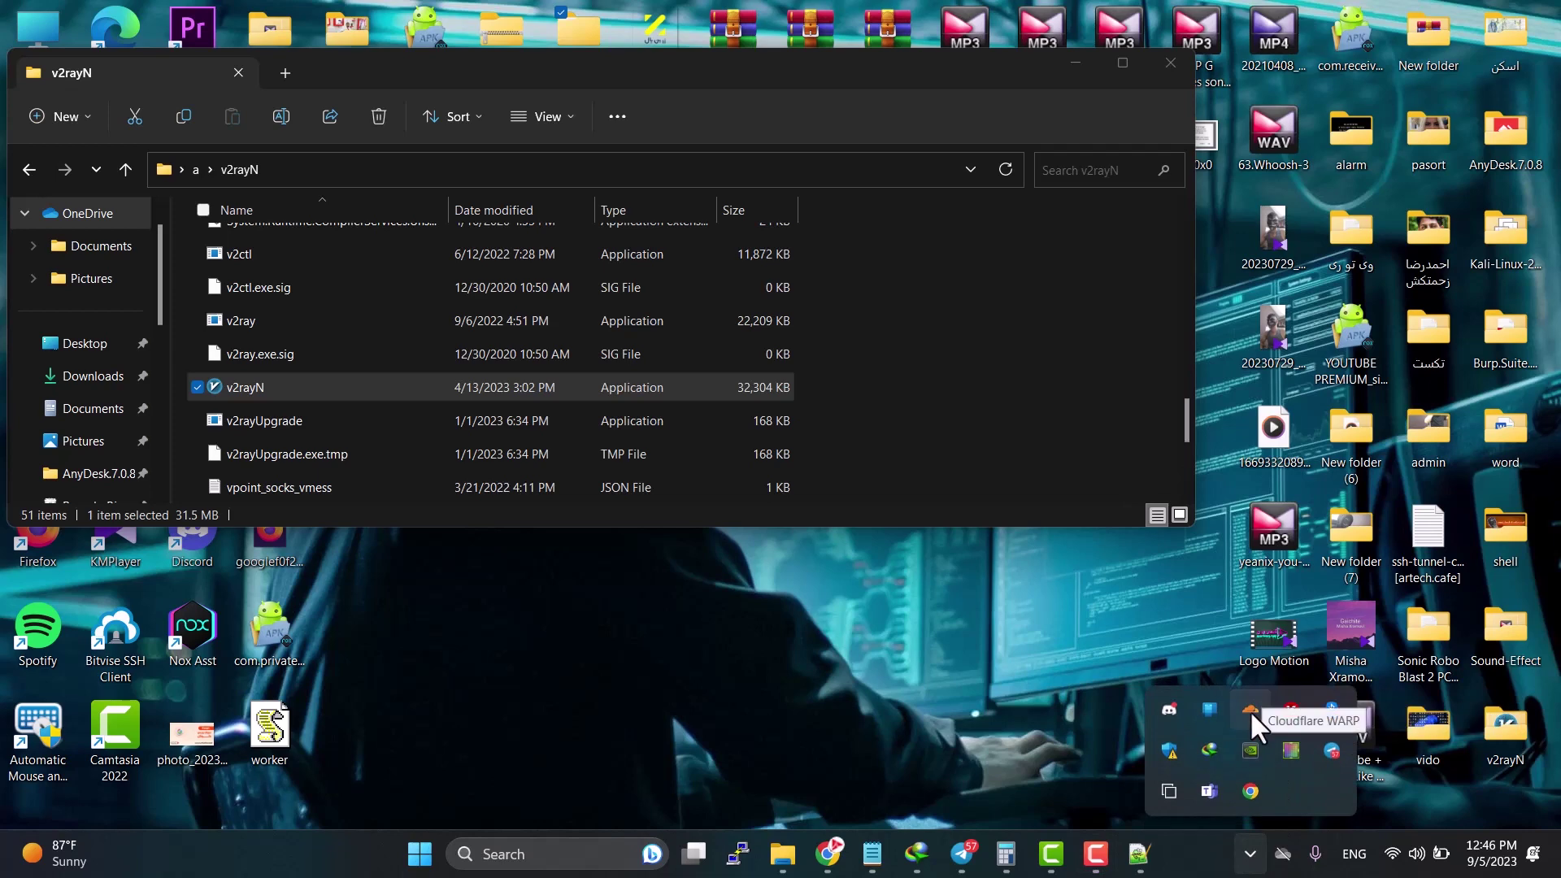
pyautogui.click(1252, 699)
pyautogui.click(1256, 561)
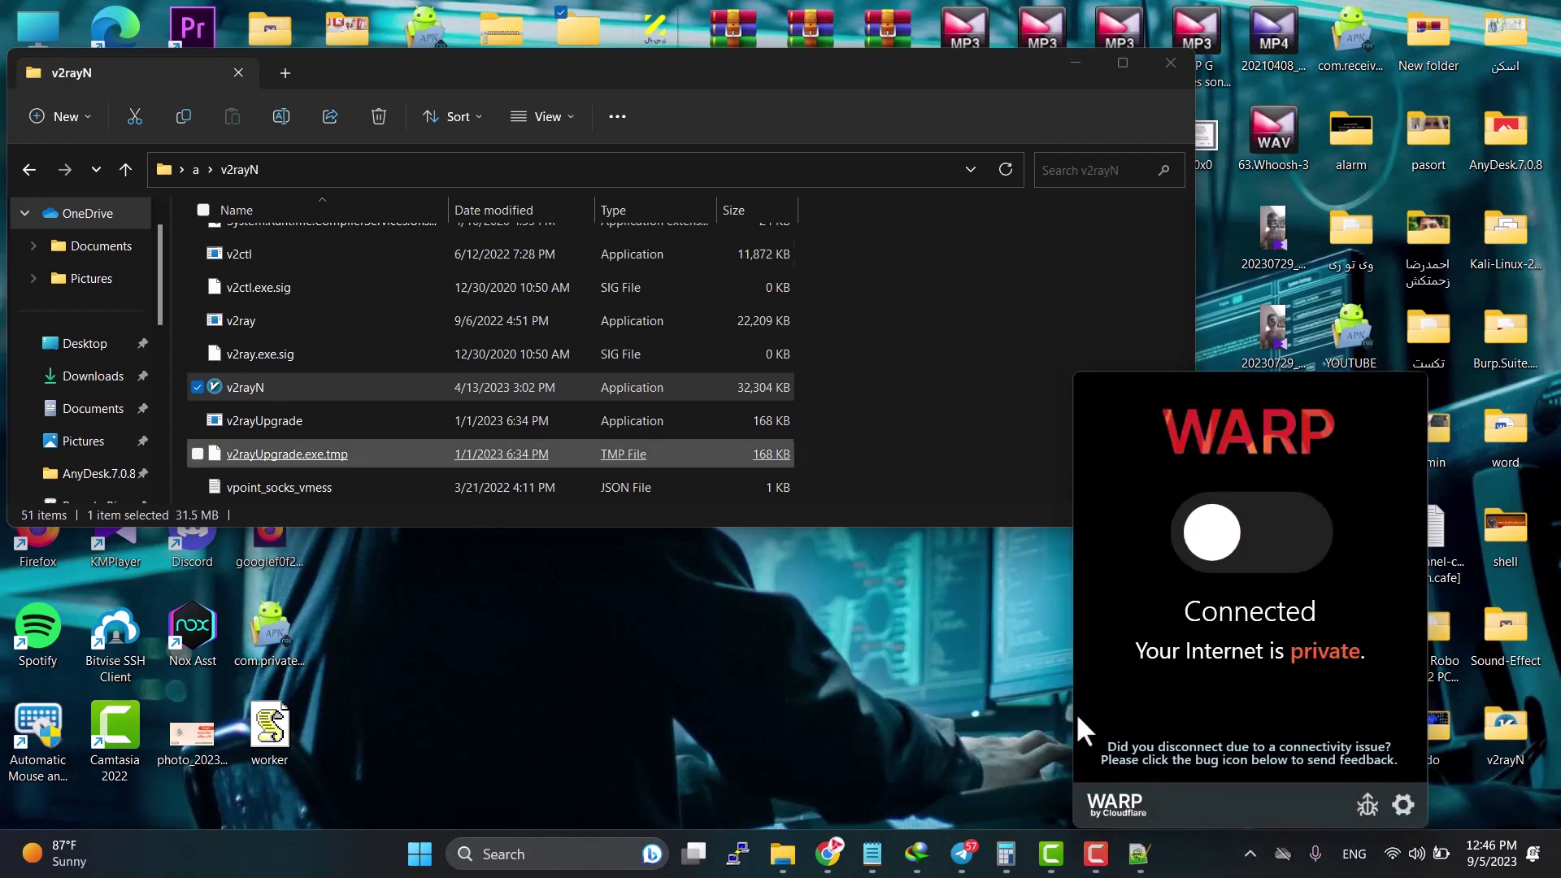
pyautogui.click(1251, 853)
# Step: Add a subscription group 'aliasdad' with the pasted worker subscription URL
pyautogui.click(1291, 723)
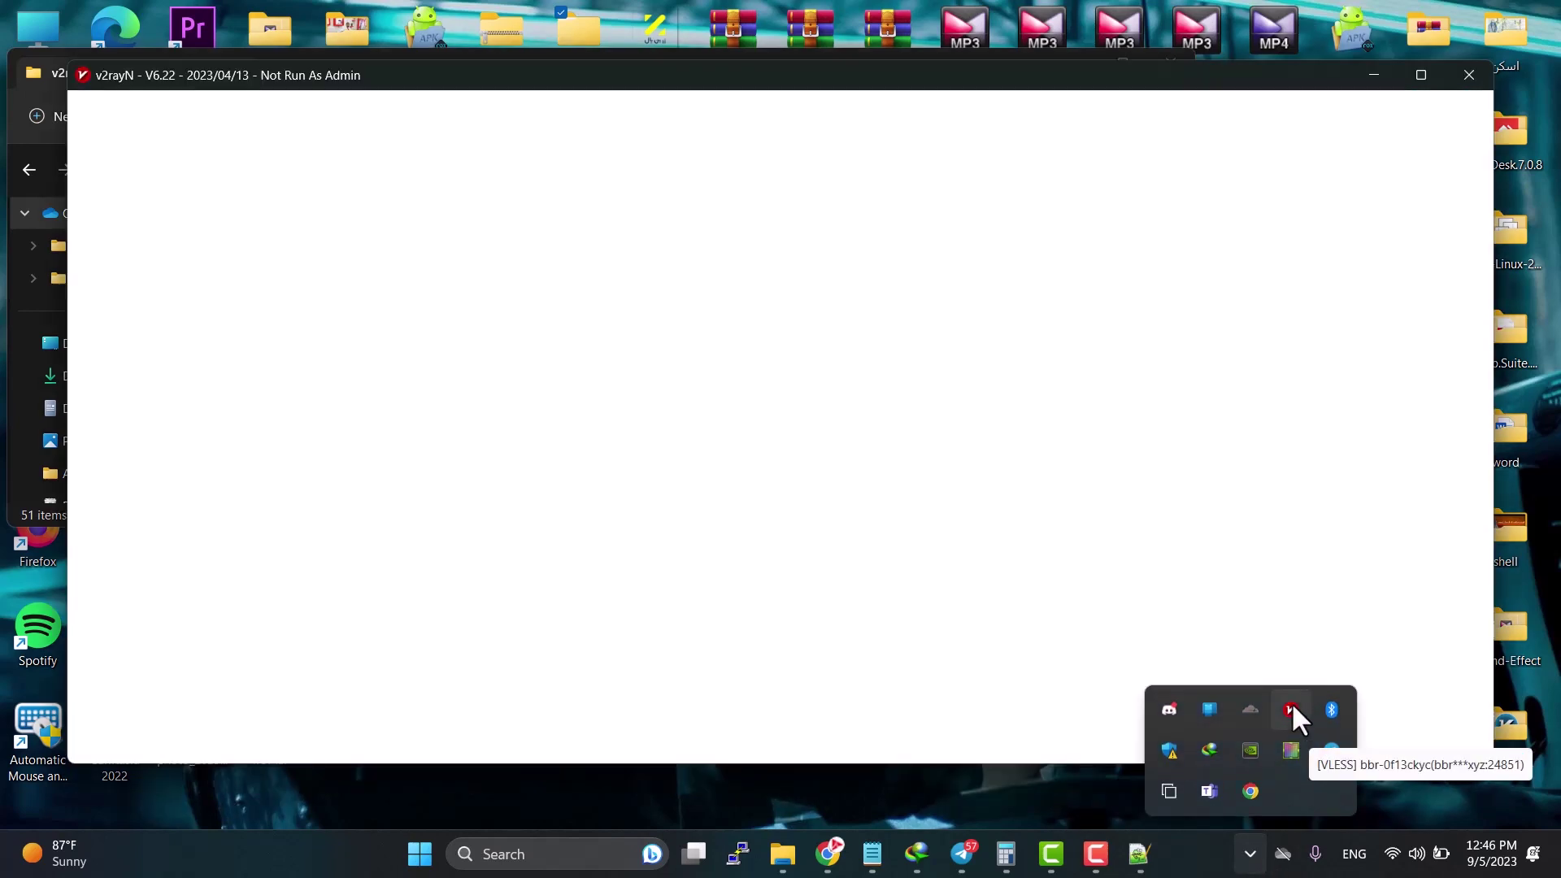
pyautogui.click(269, 120)
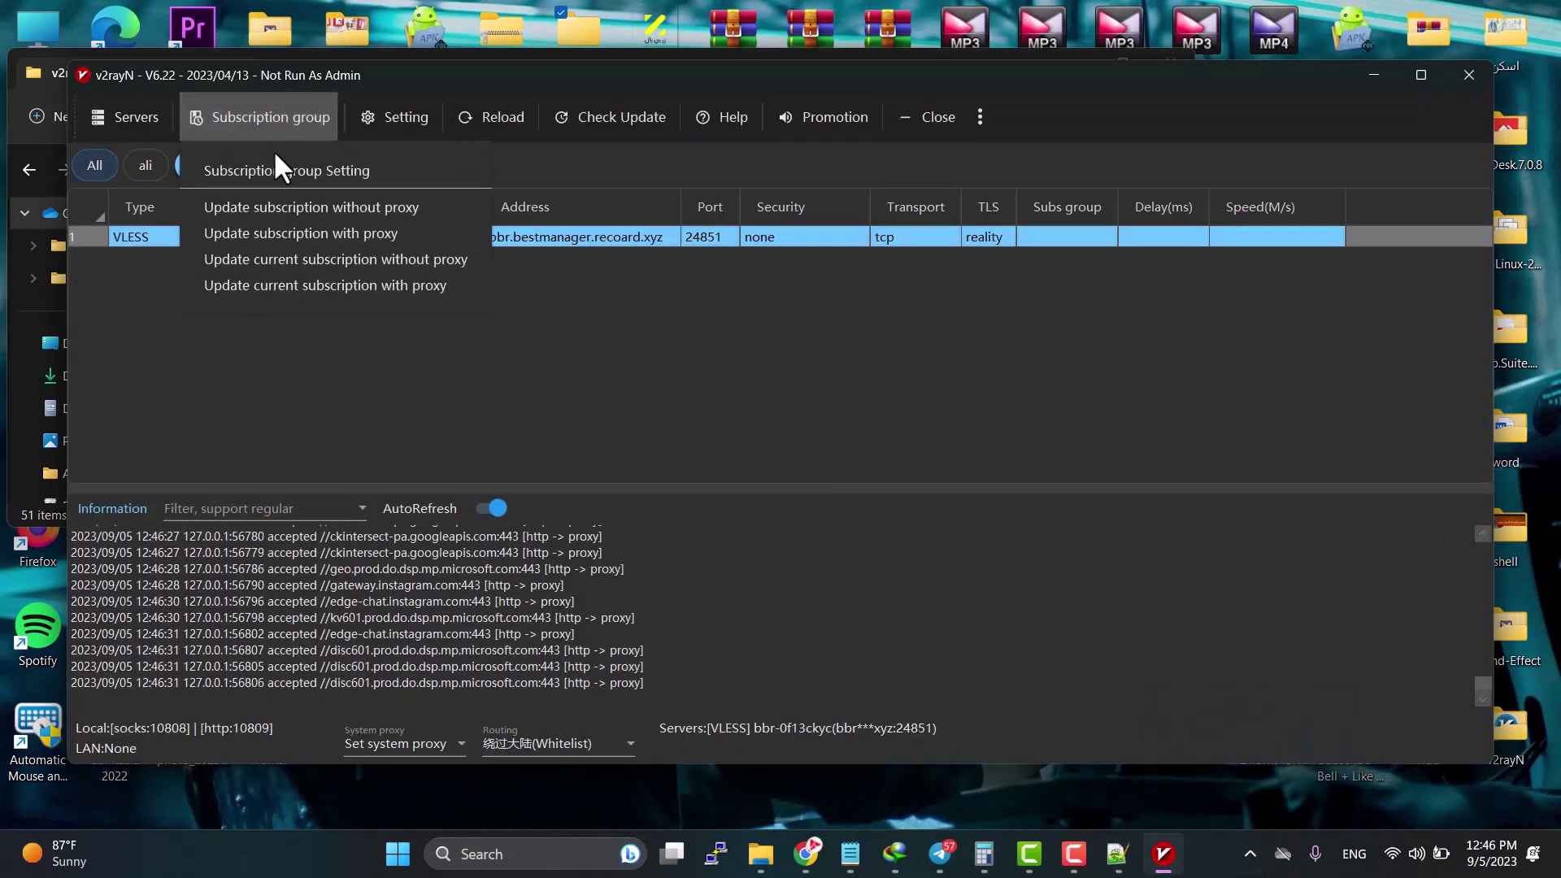
pyautogui.click(275, 161)
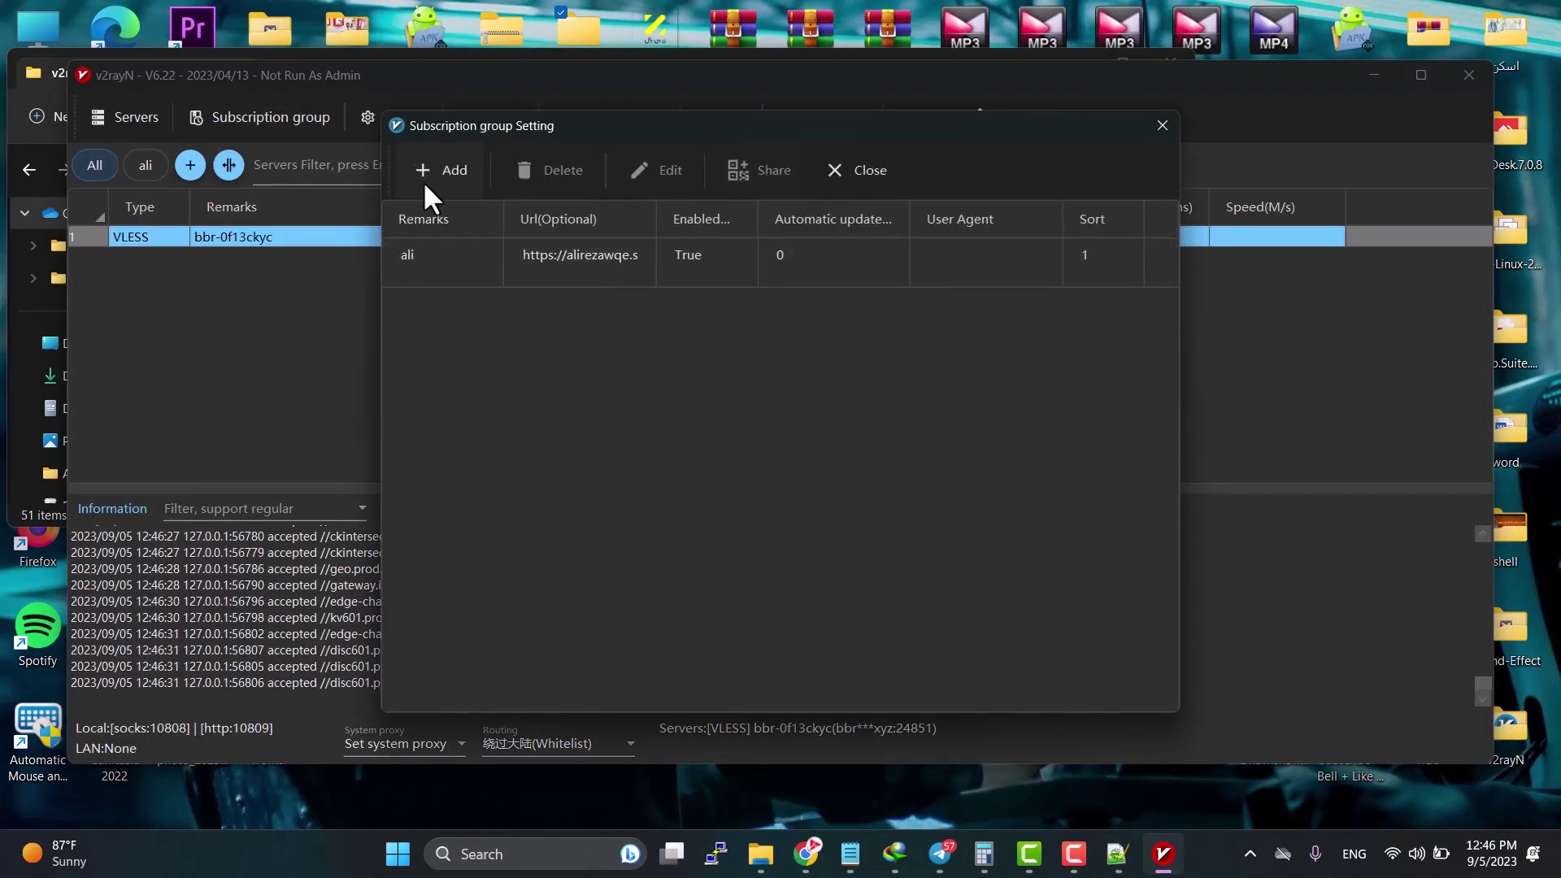
pyautogui.click(428, 195)
pyautogui.write('a')
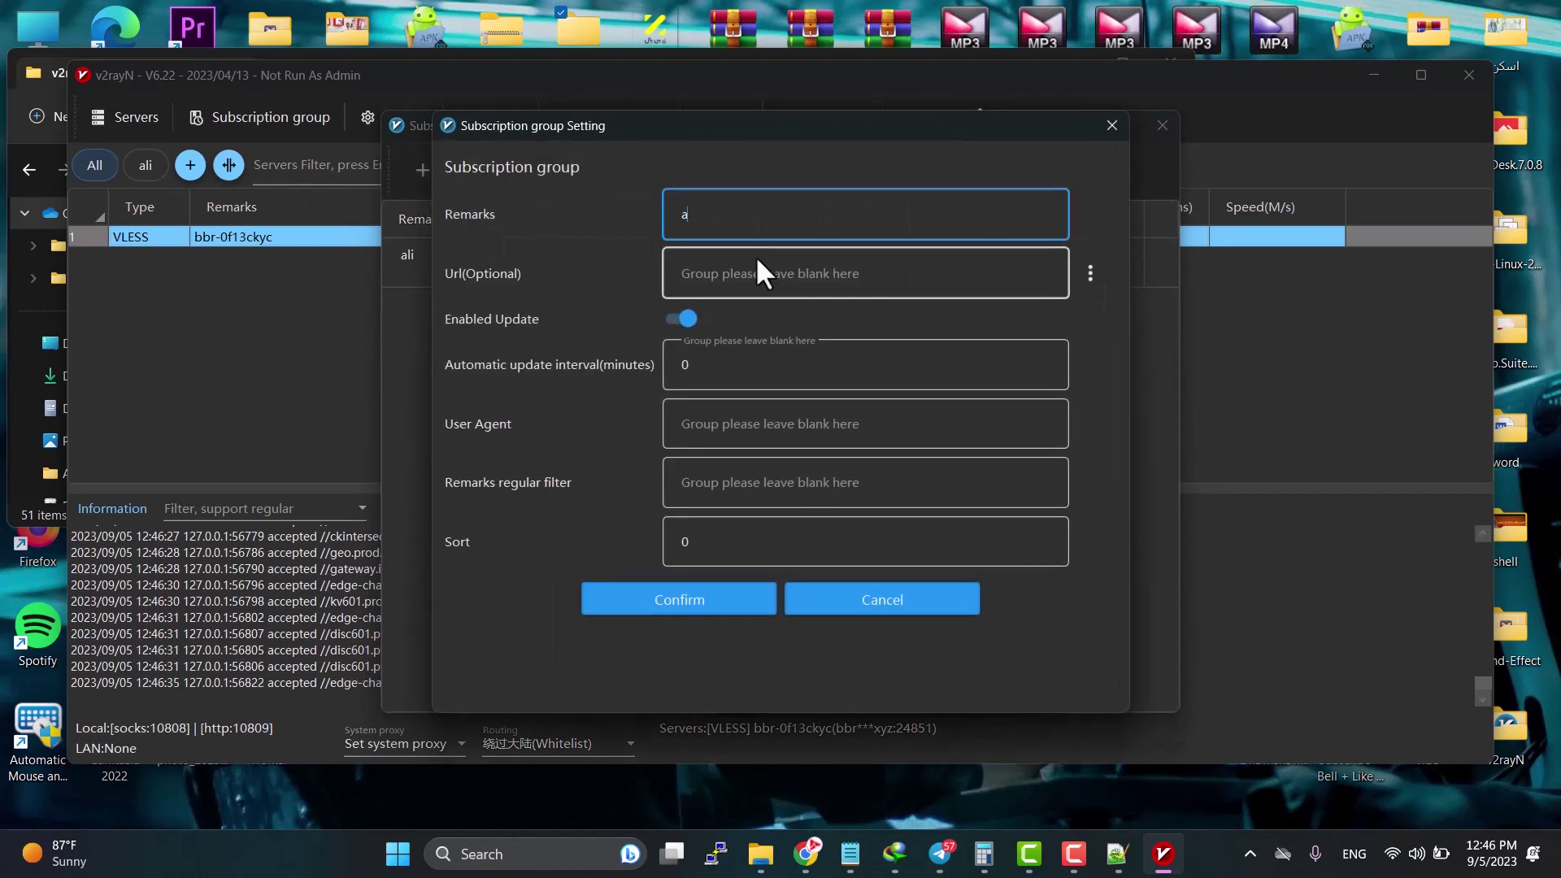
pyautogui.write('li')
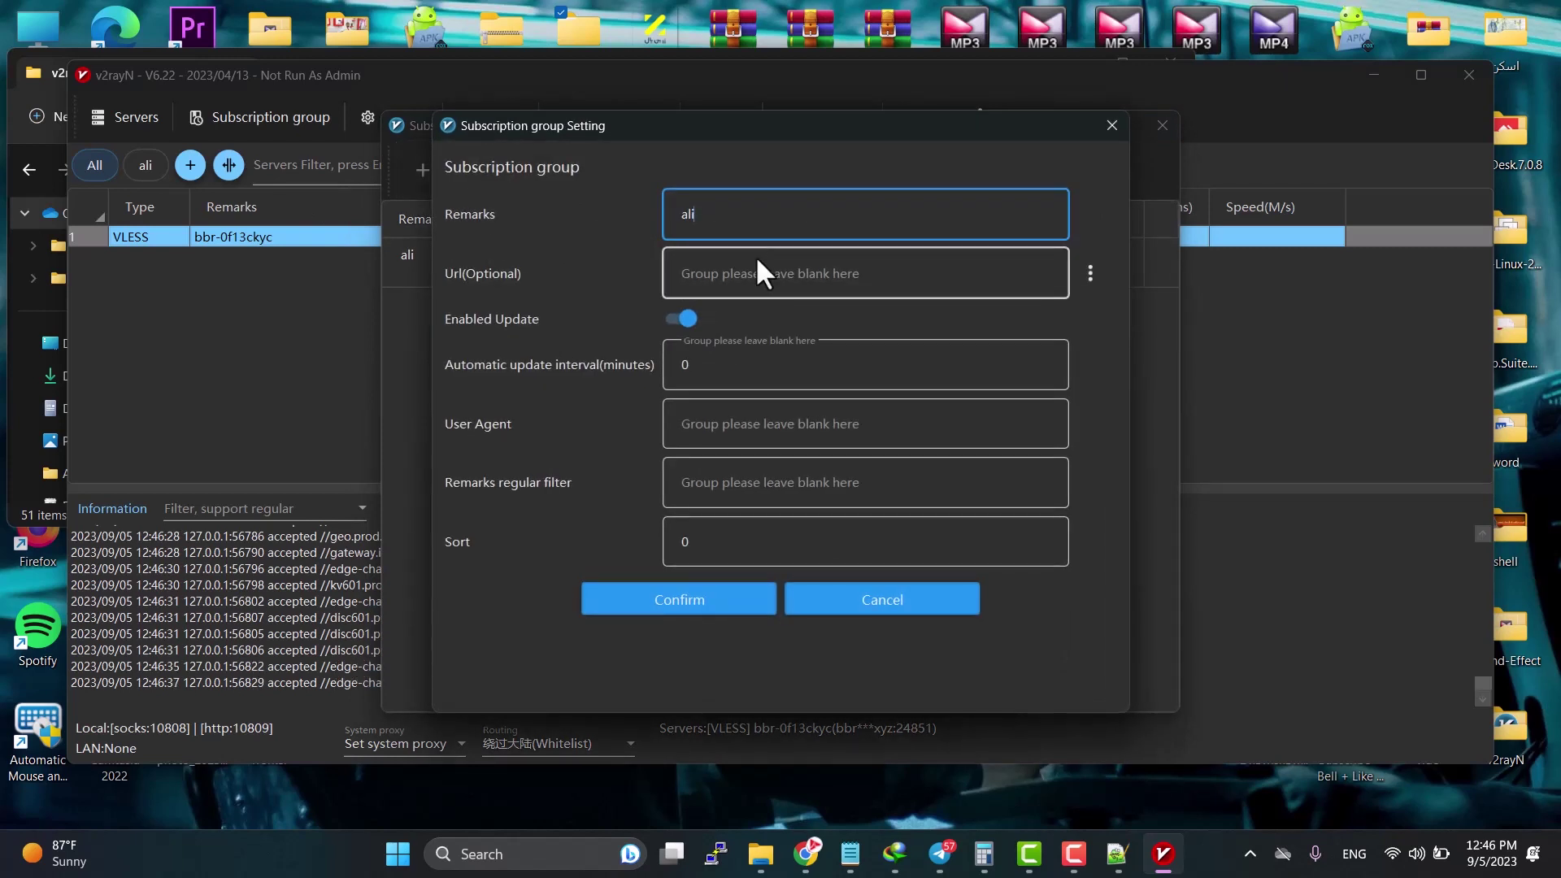
pyautogui.write('asdad')
pyautogui.click(757, 275)
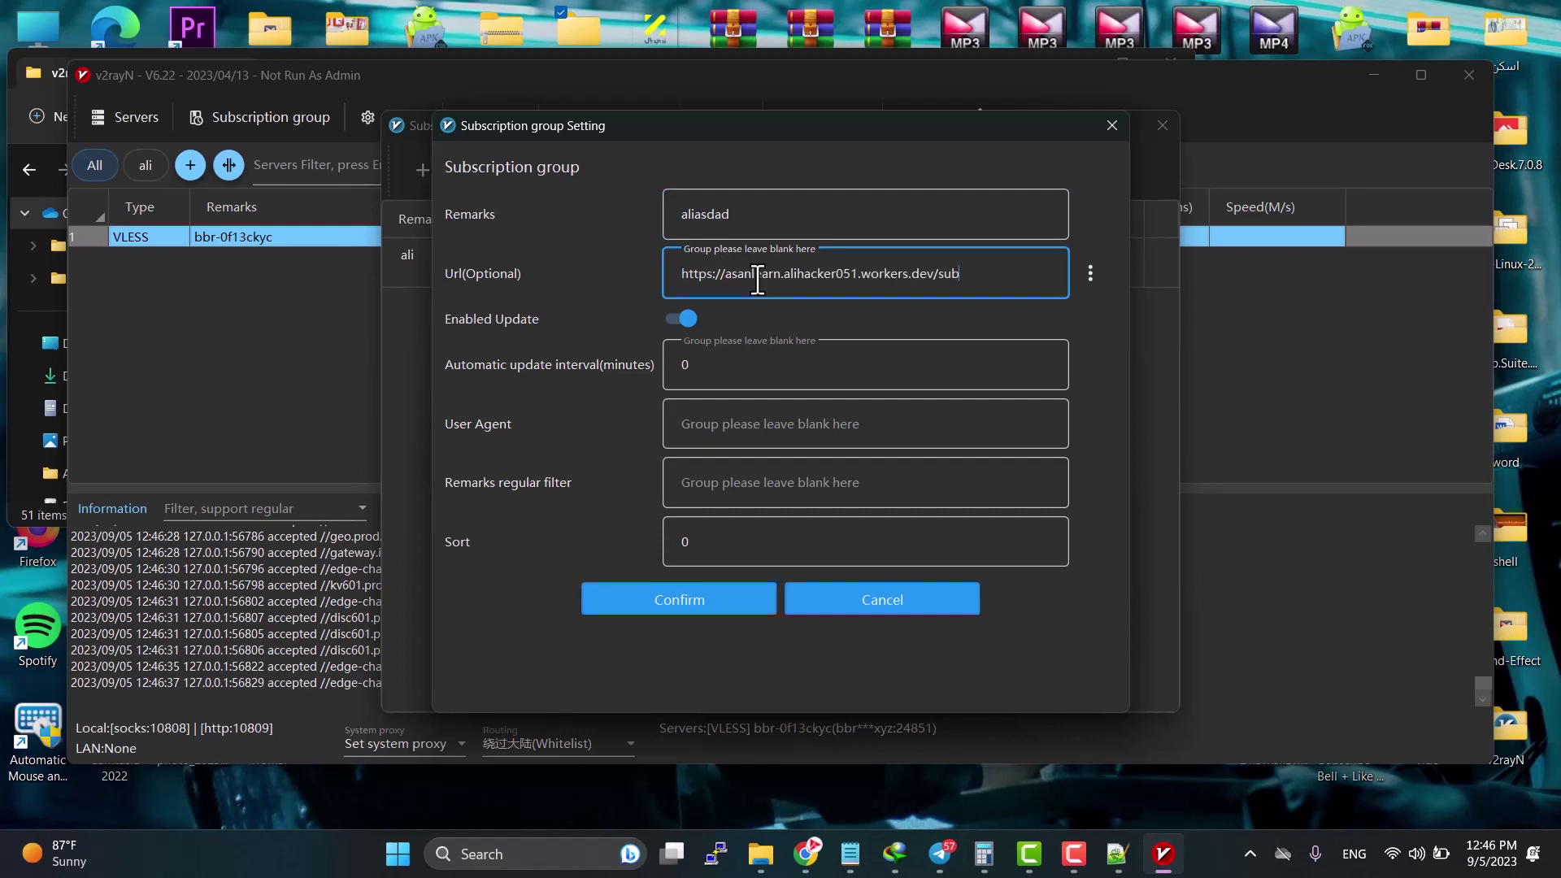
pyautogui.click(673, 602)
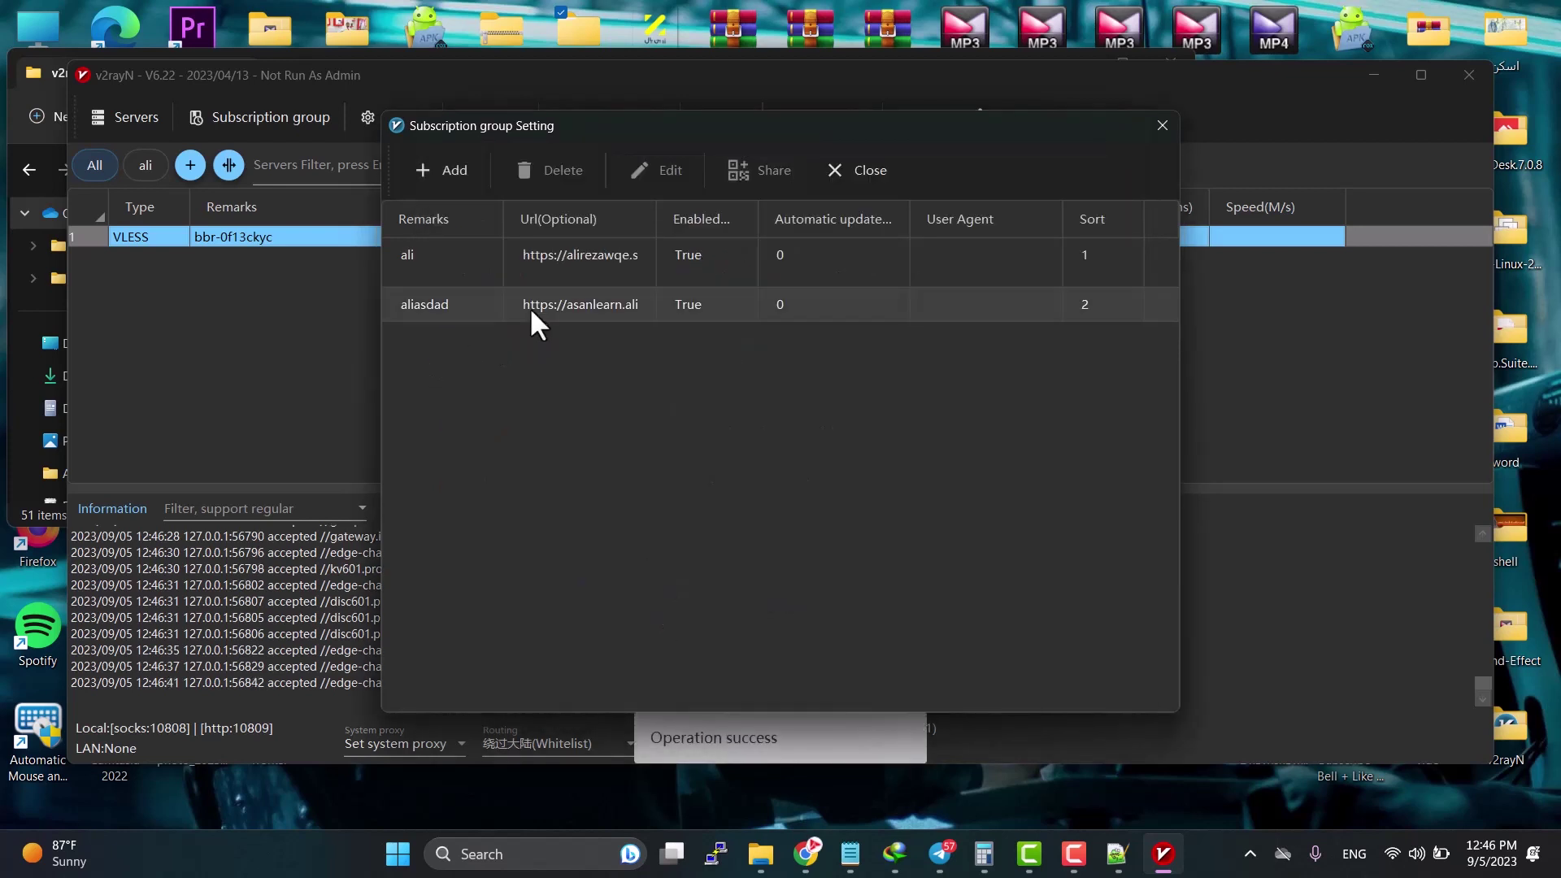
# Step: Delete the old ali subscription group and close the subscription dialogs
pyautogui.click(455, 257)
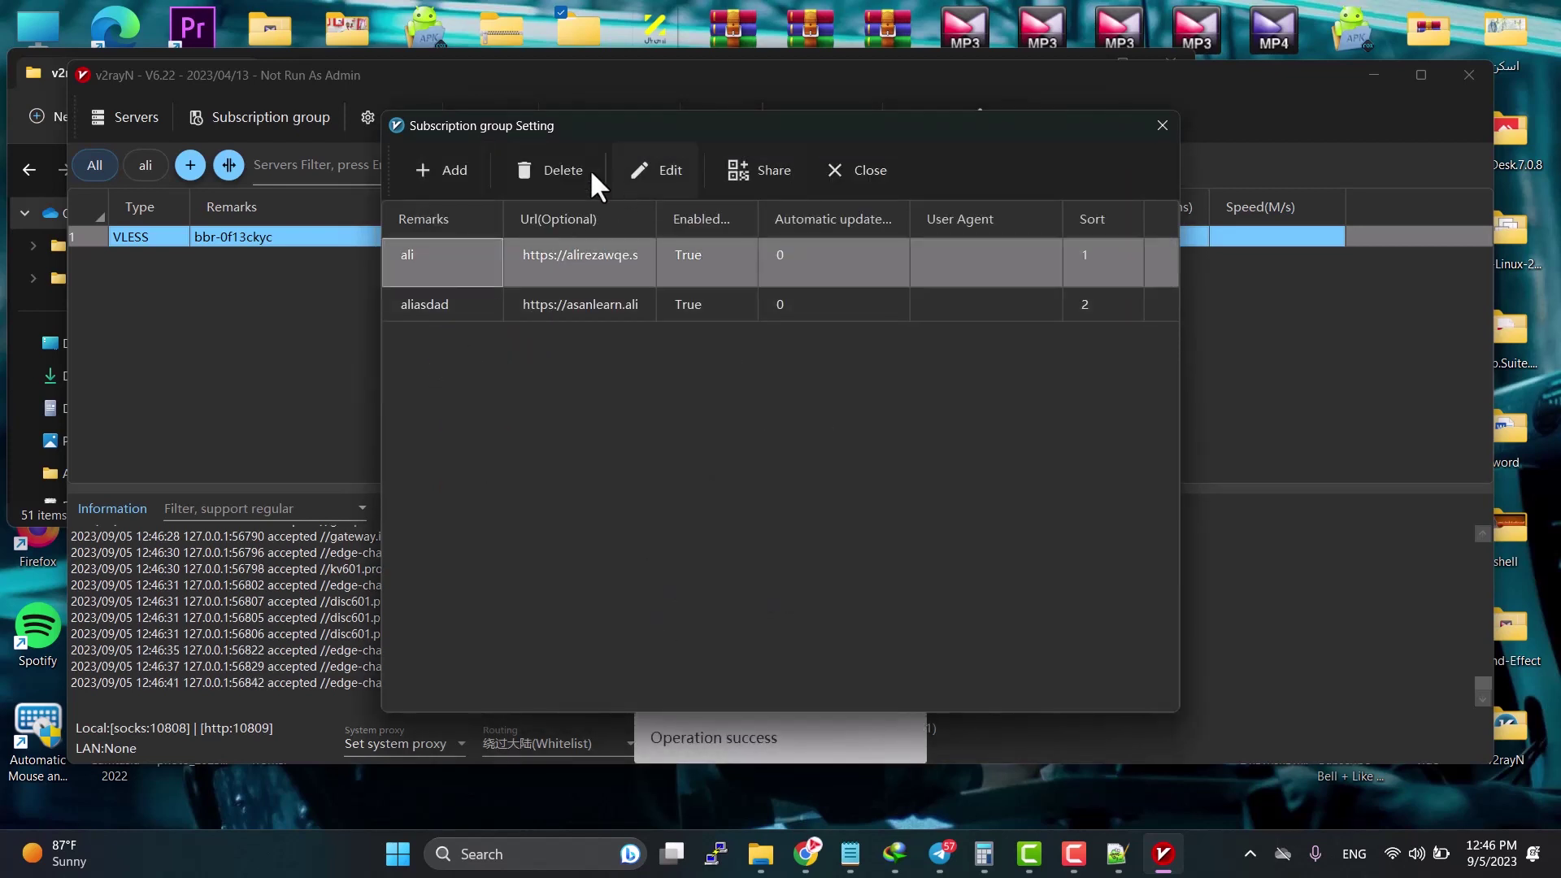
pyautogui.click(543, 159)
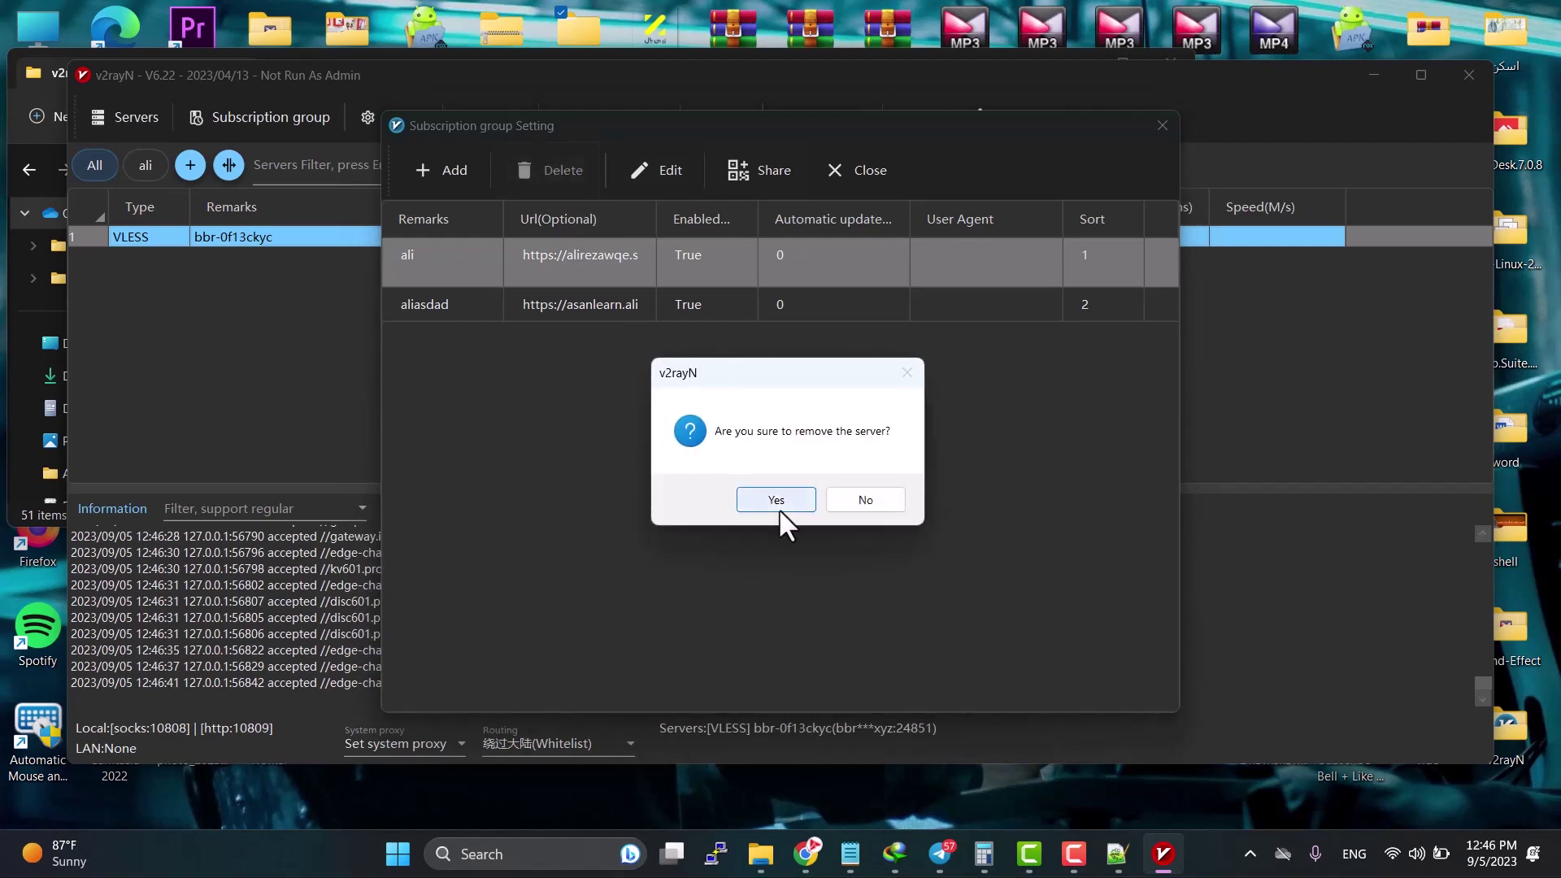
pyautogui.click(777, 499)
pyautogui.click(545, 256)
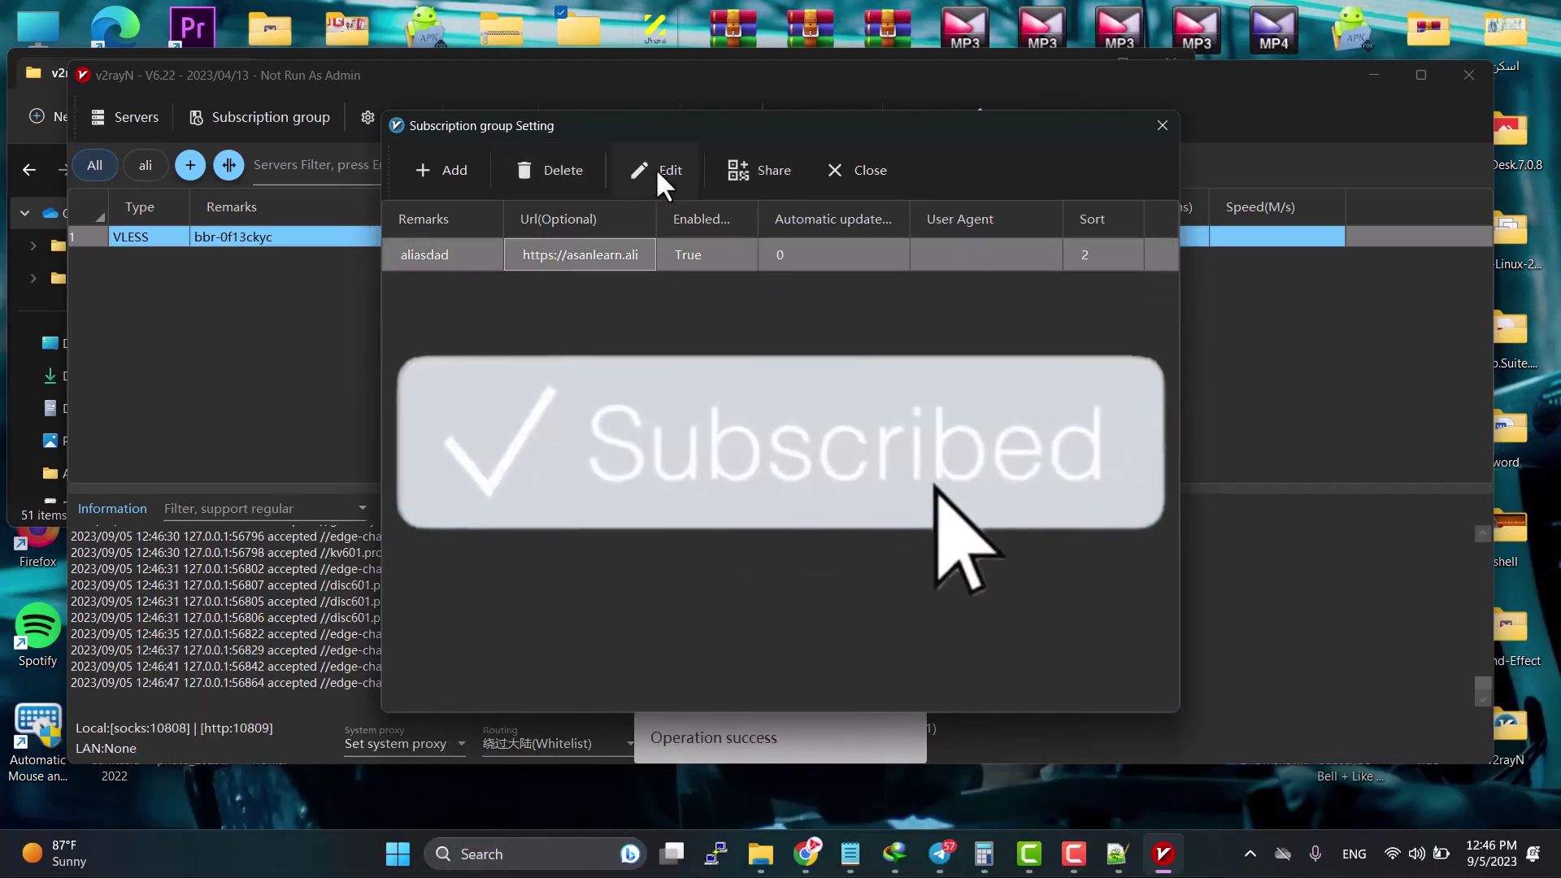
pyautogui.click(655, 169)
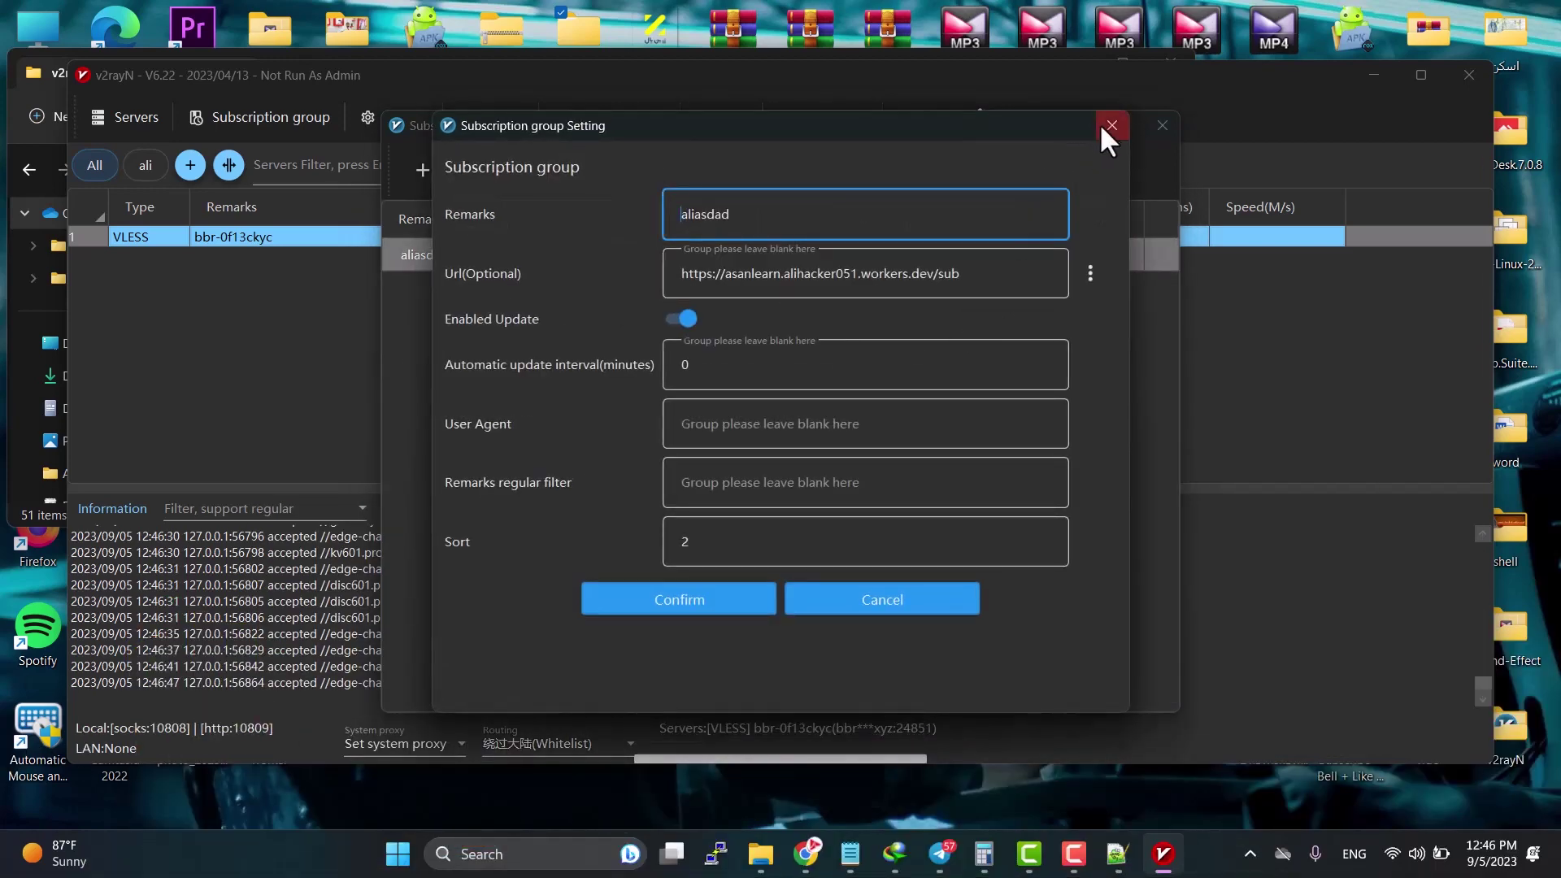
pyautogui.click(1111, 125)
pyautogui.click(1163, 125)
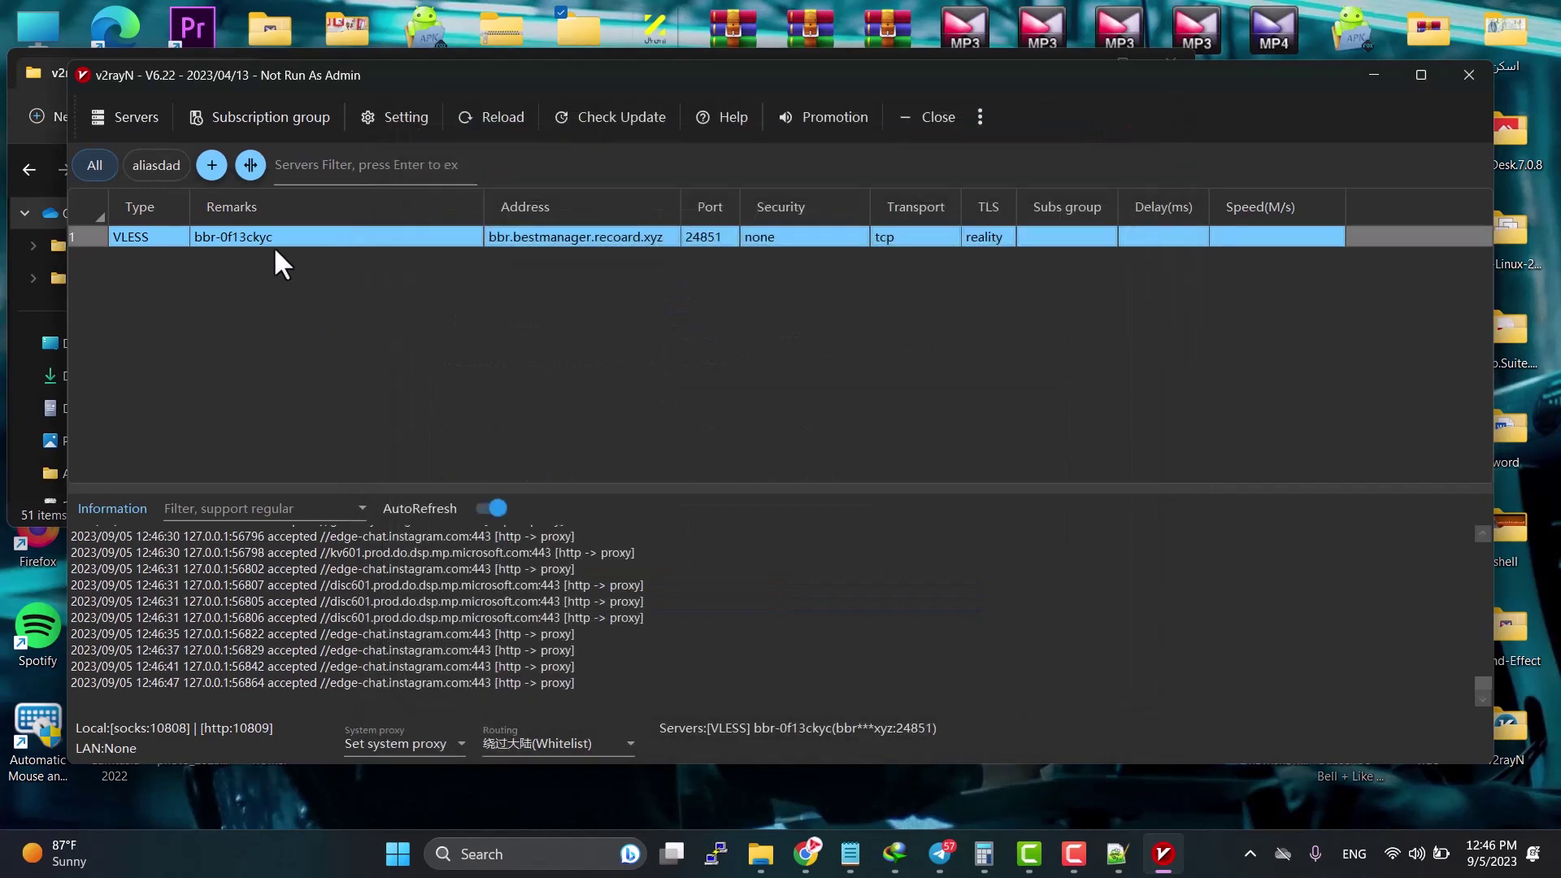
# Step: Update the aliasdad subscription through the proxy and enlarge the server list of VMess configs
pyautogui.click(277, 117)
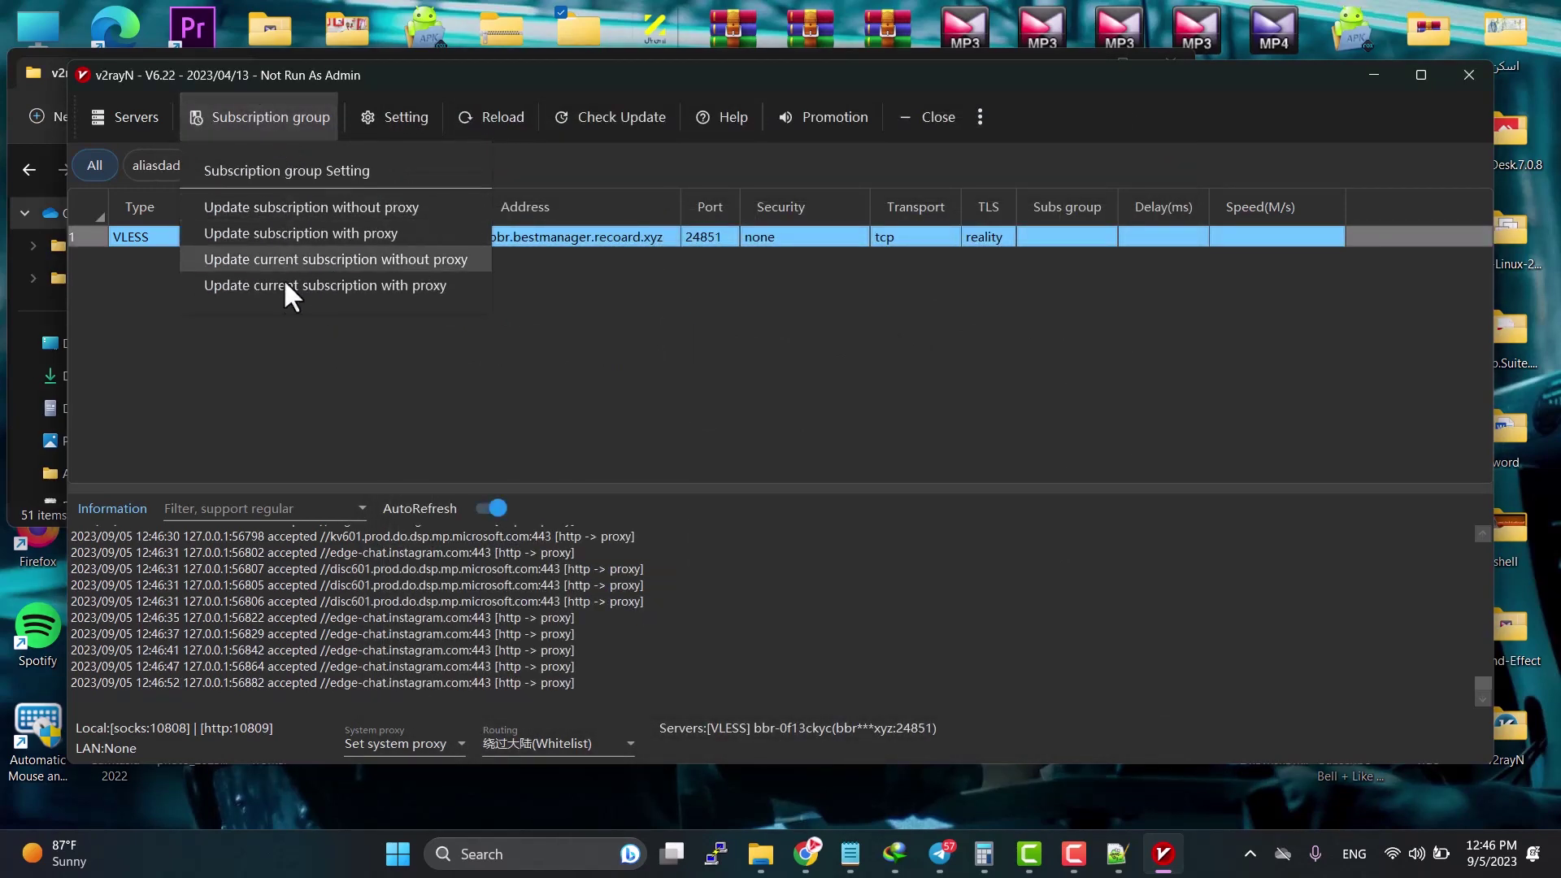
pyautogui.click(285, 286)
pyautogui.click(276, 116)
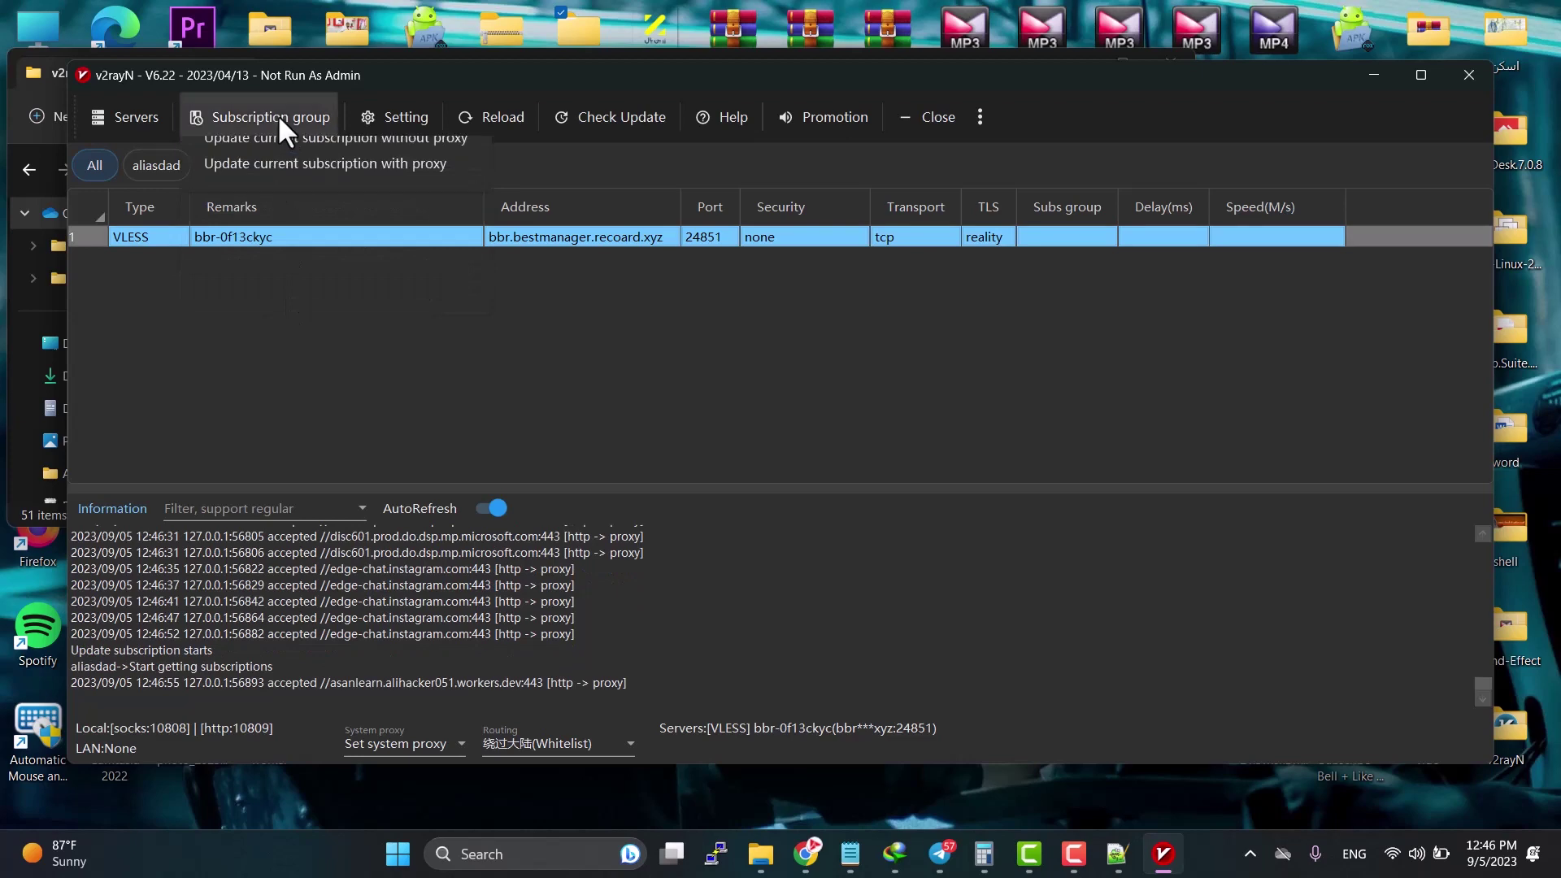
pyautogui.click(300, 208)
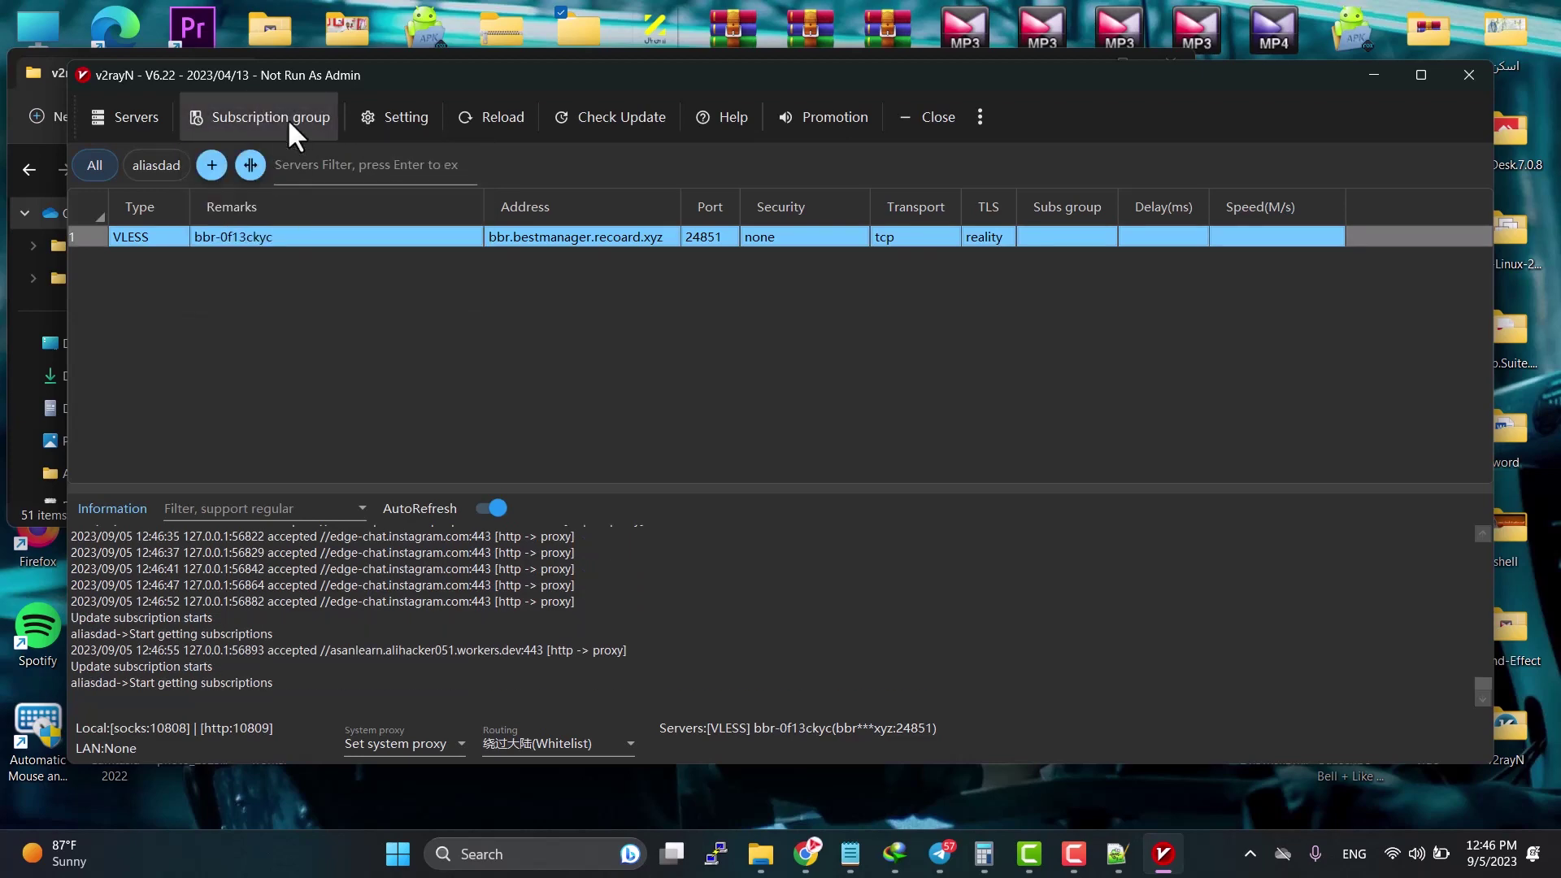
pyautogui.click(286, 118)
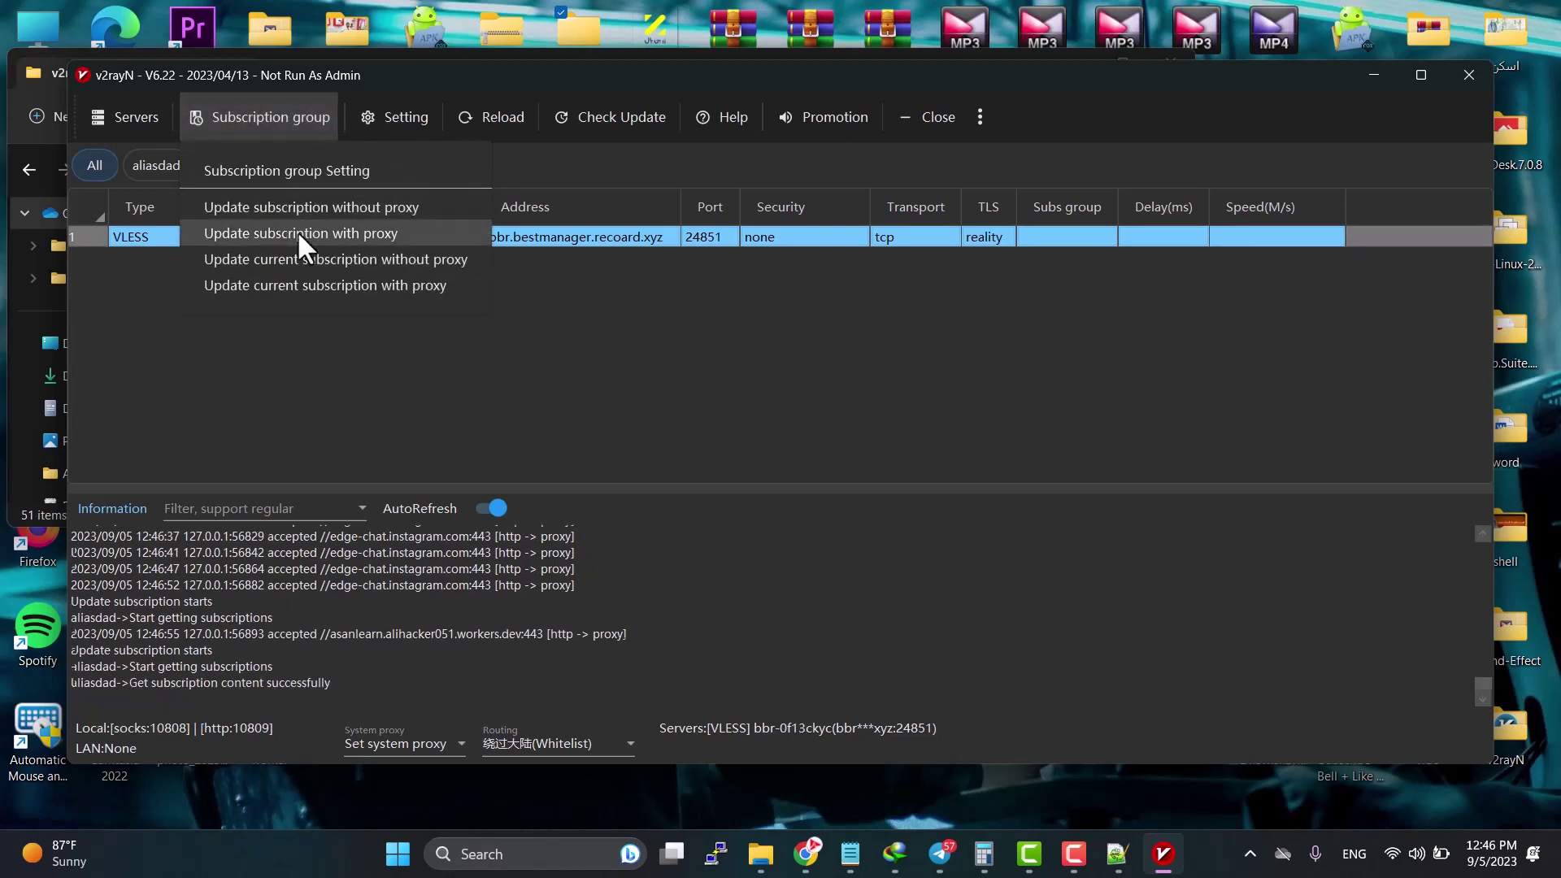
pyautogui.click(296, 232)
pyautogui.scroll(-11, 620, 325)
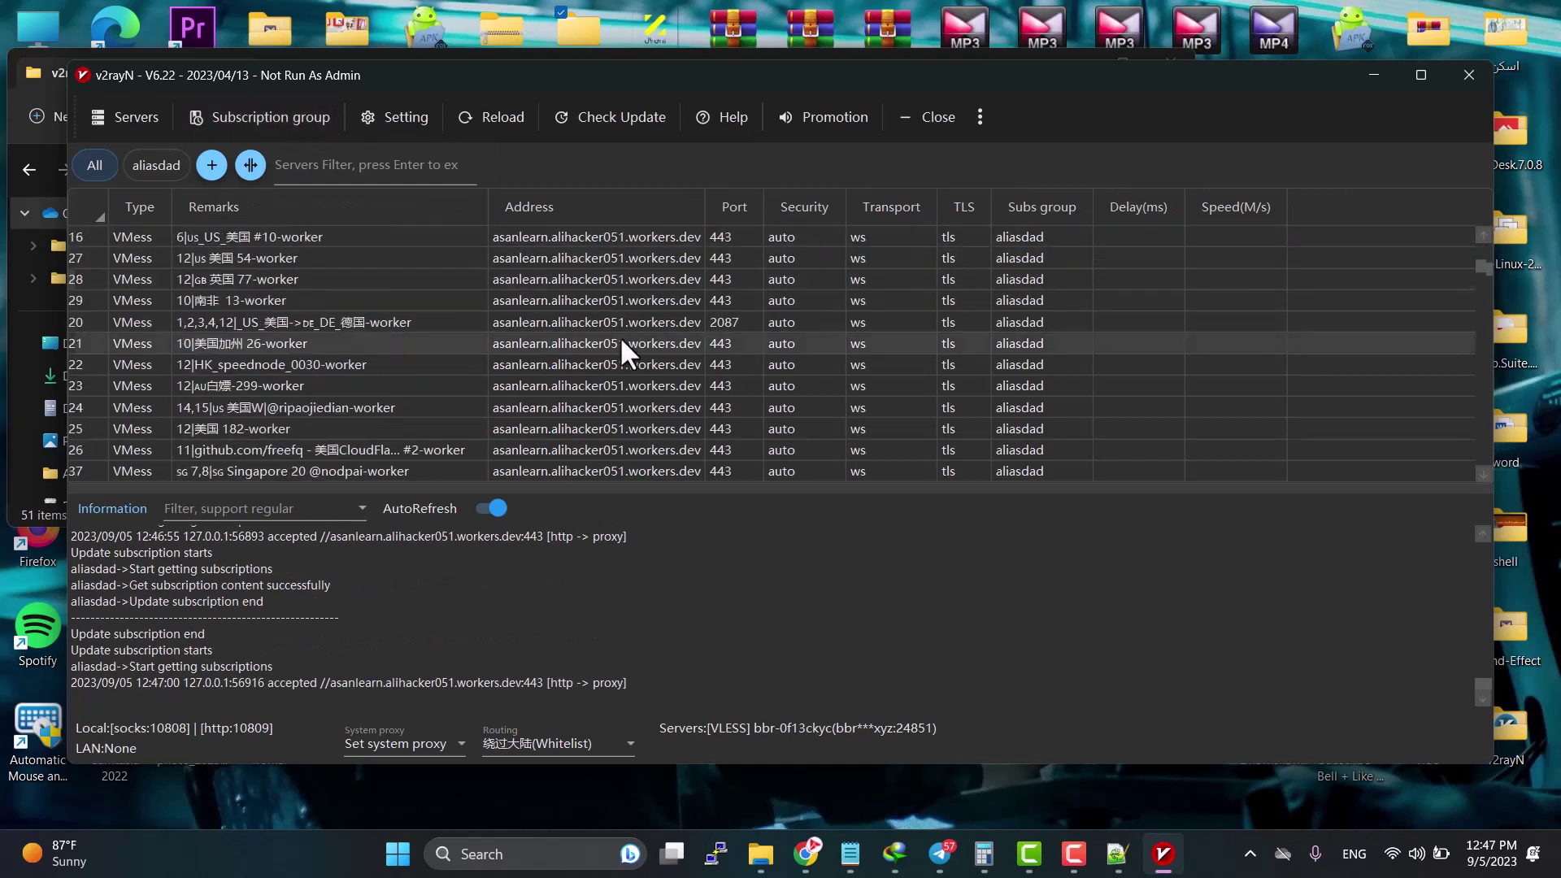
pyautogui.scroll(-20, 619, 335)
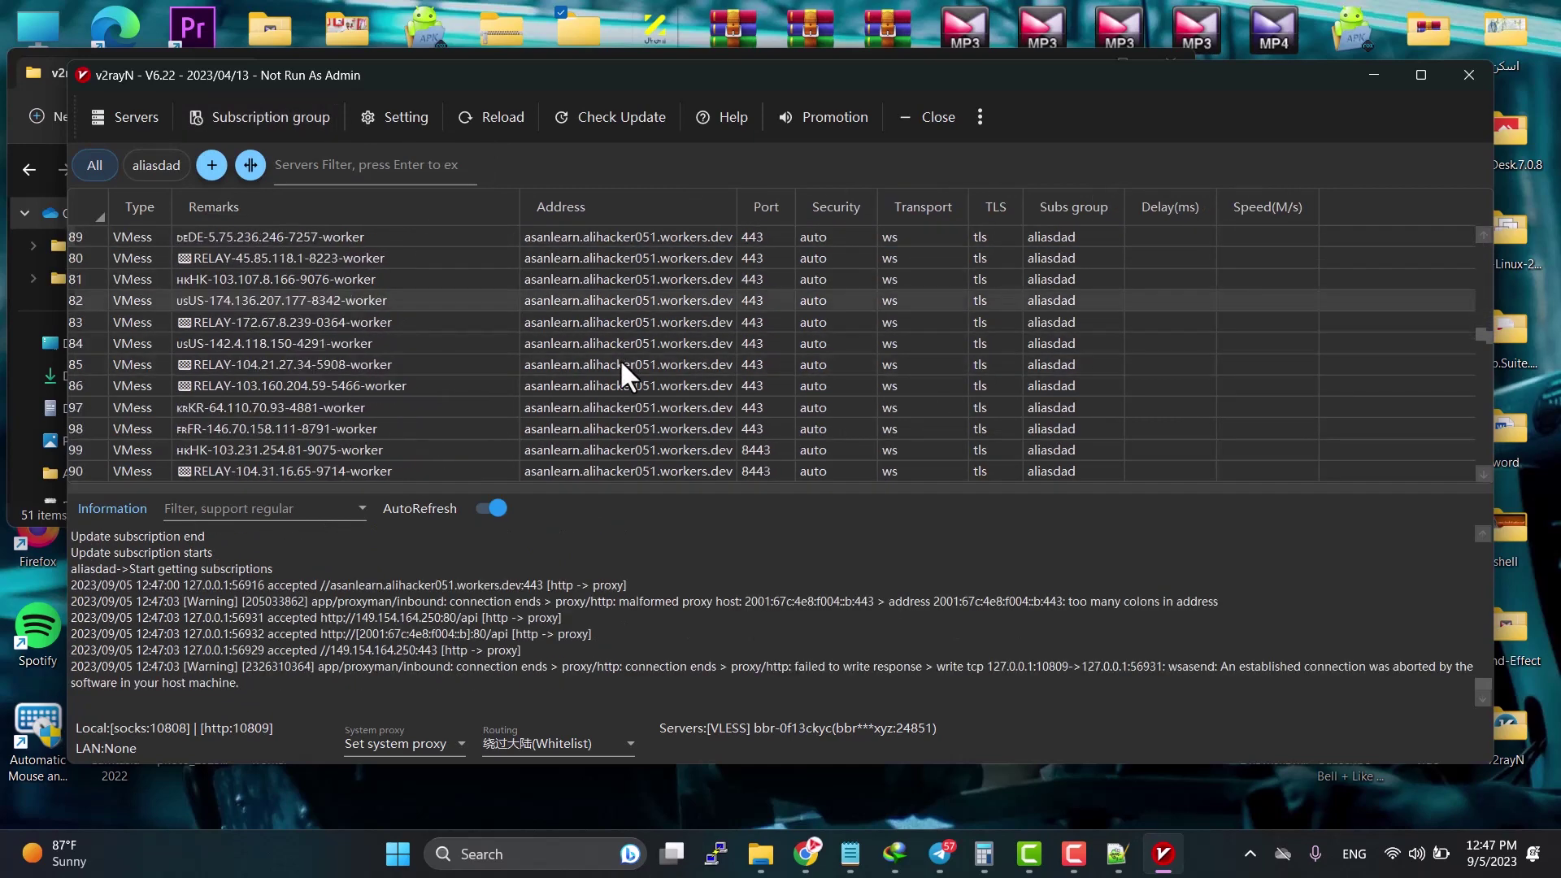
pyautogui.moveTo(629, 489); pyautogui.dragTo(653, 640)
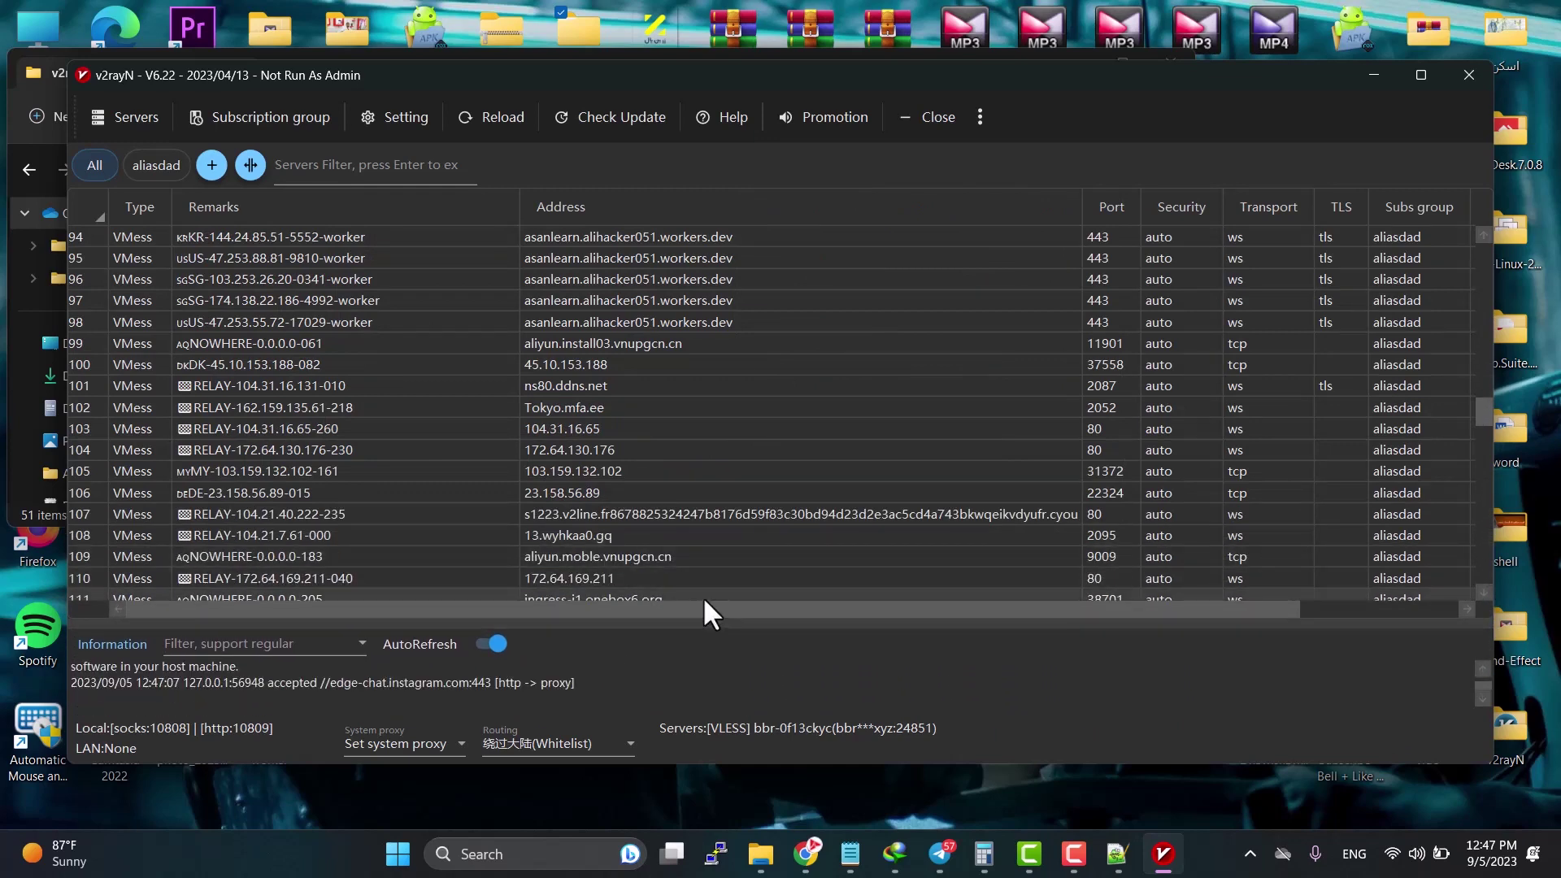
pyautogui.scroll(5, 690, 508)
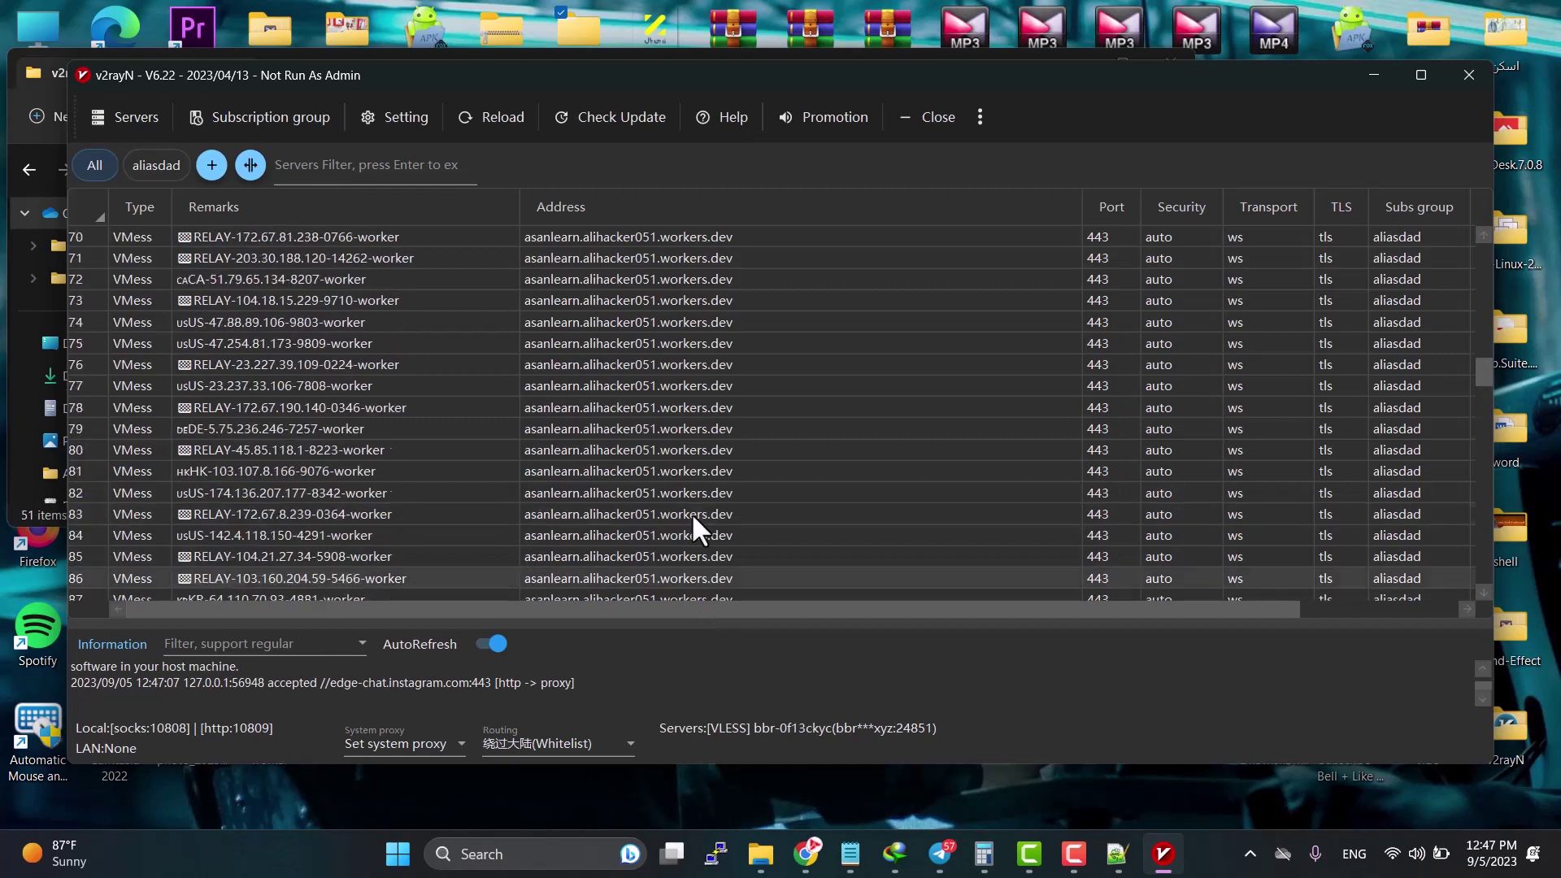
pyautogui.scroll(6, 1452, 423)
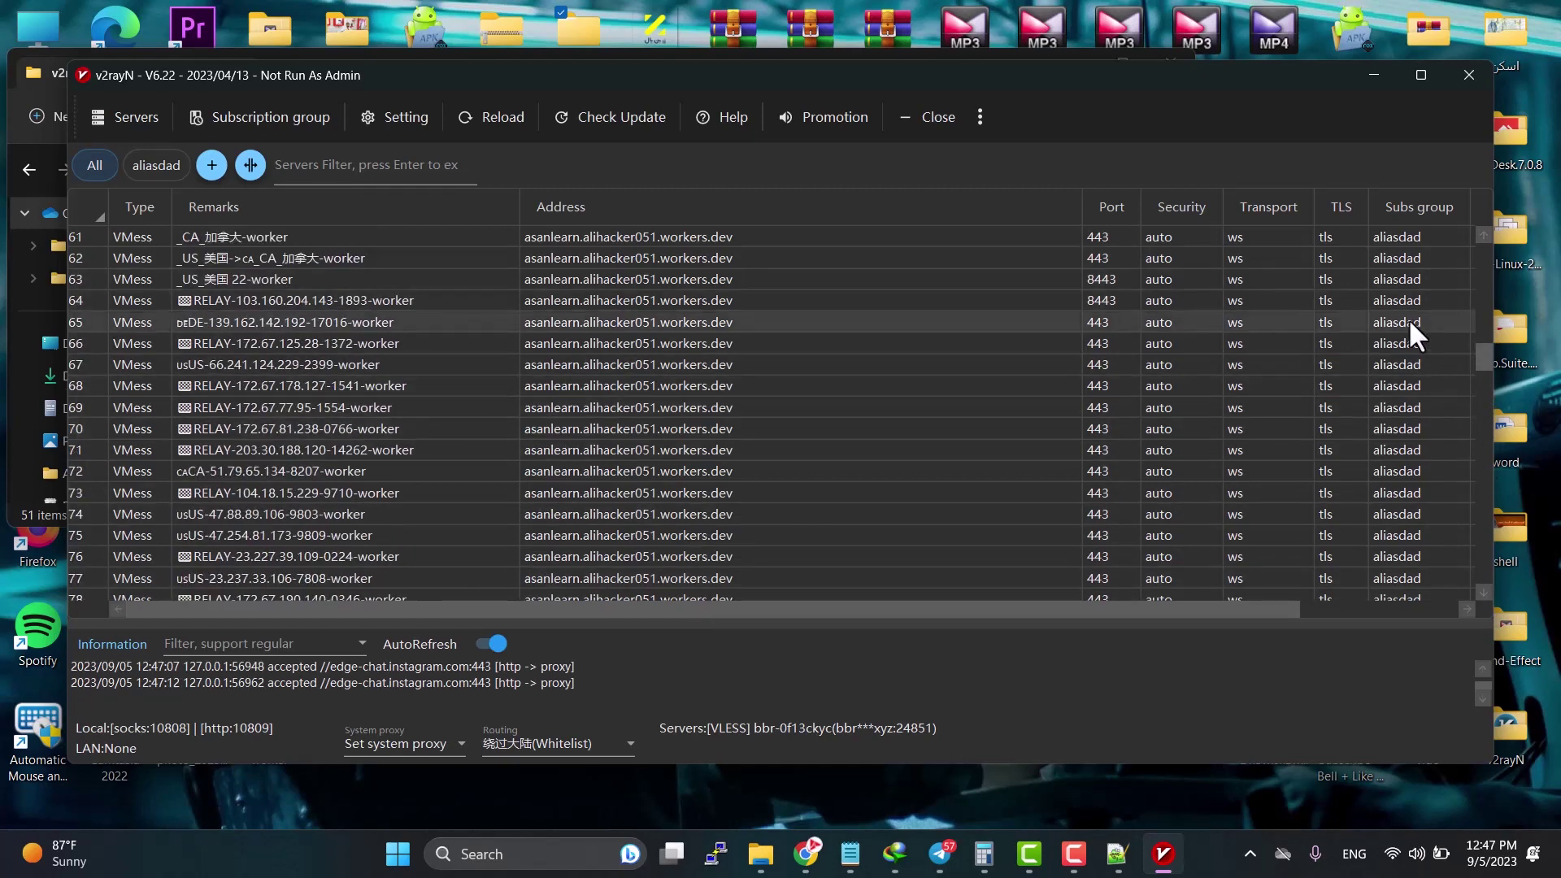
# Step: Select all servers and start a speed test with Ctrl+T, widening the results column
pyautogui.hotkey('ctrl', 'a')
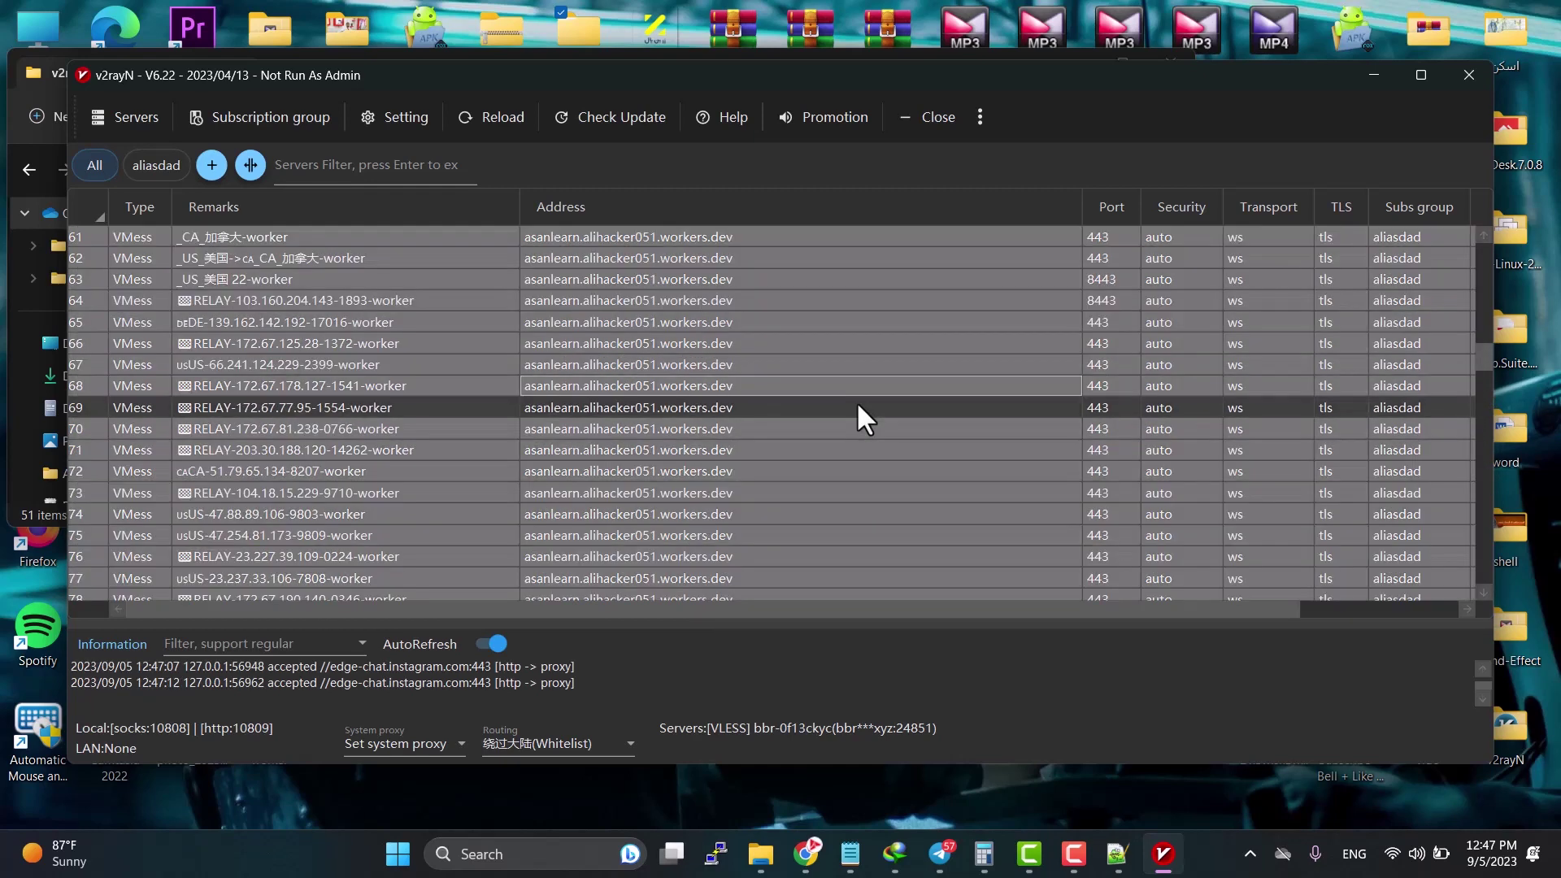
pyautogui.hotkey('ctrl', 't')
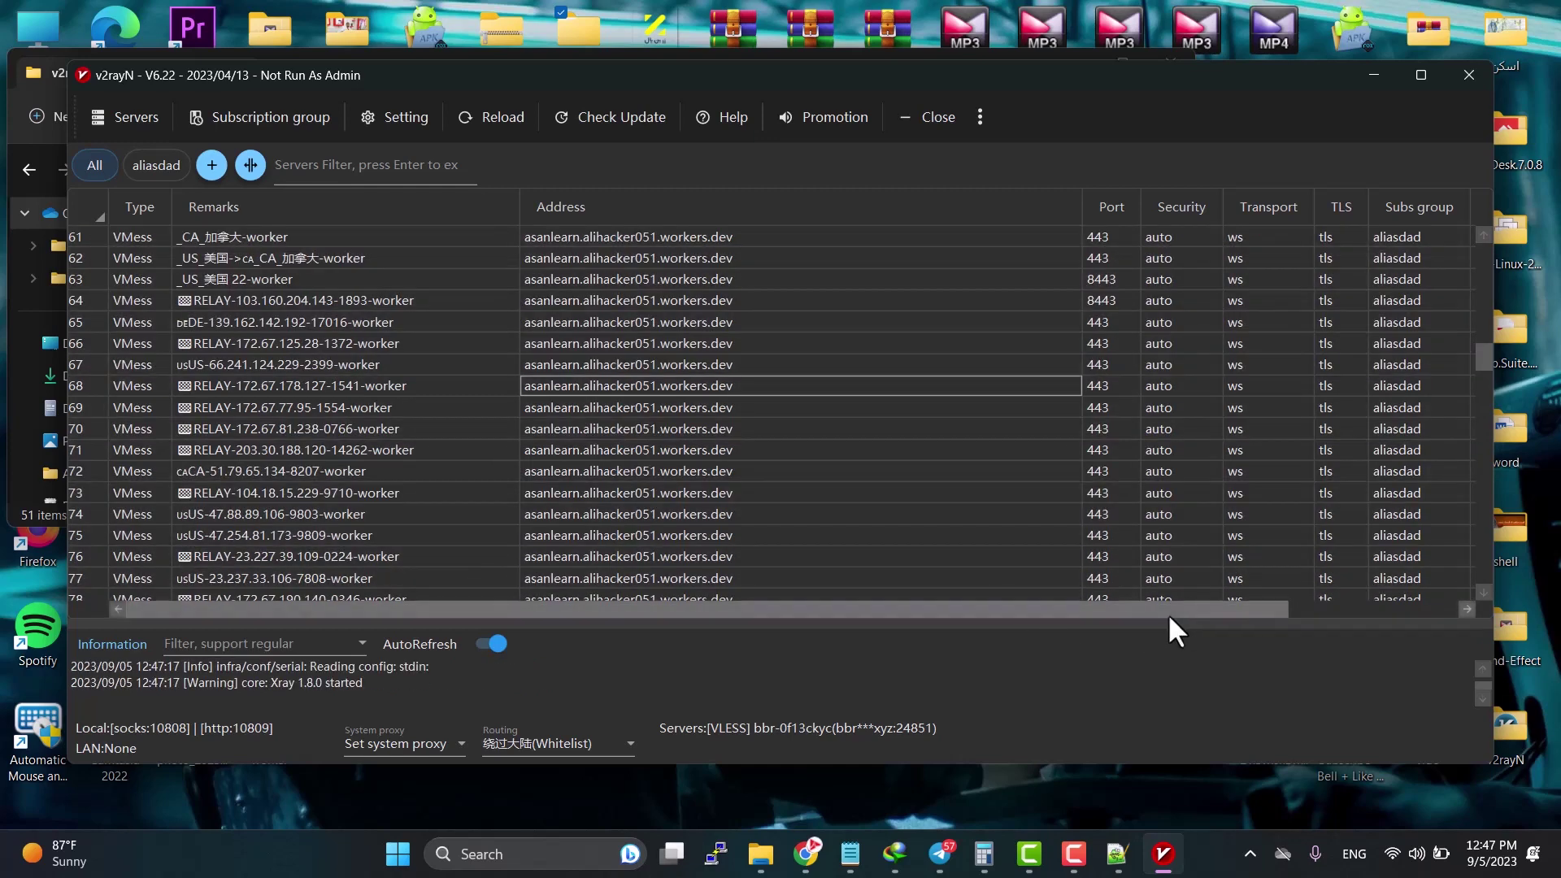
pyautogui.moveTo(1249, 610); pyautogui.dragTo(1463, 608)
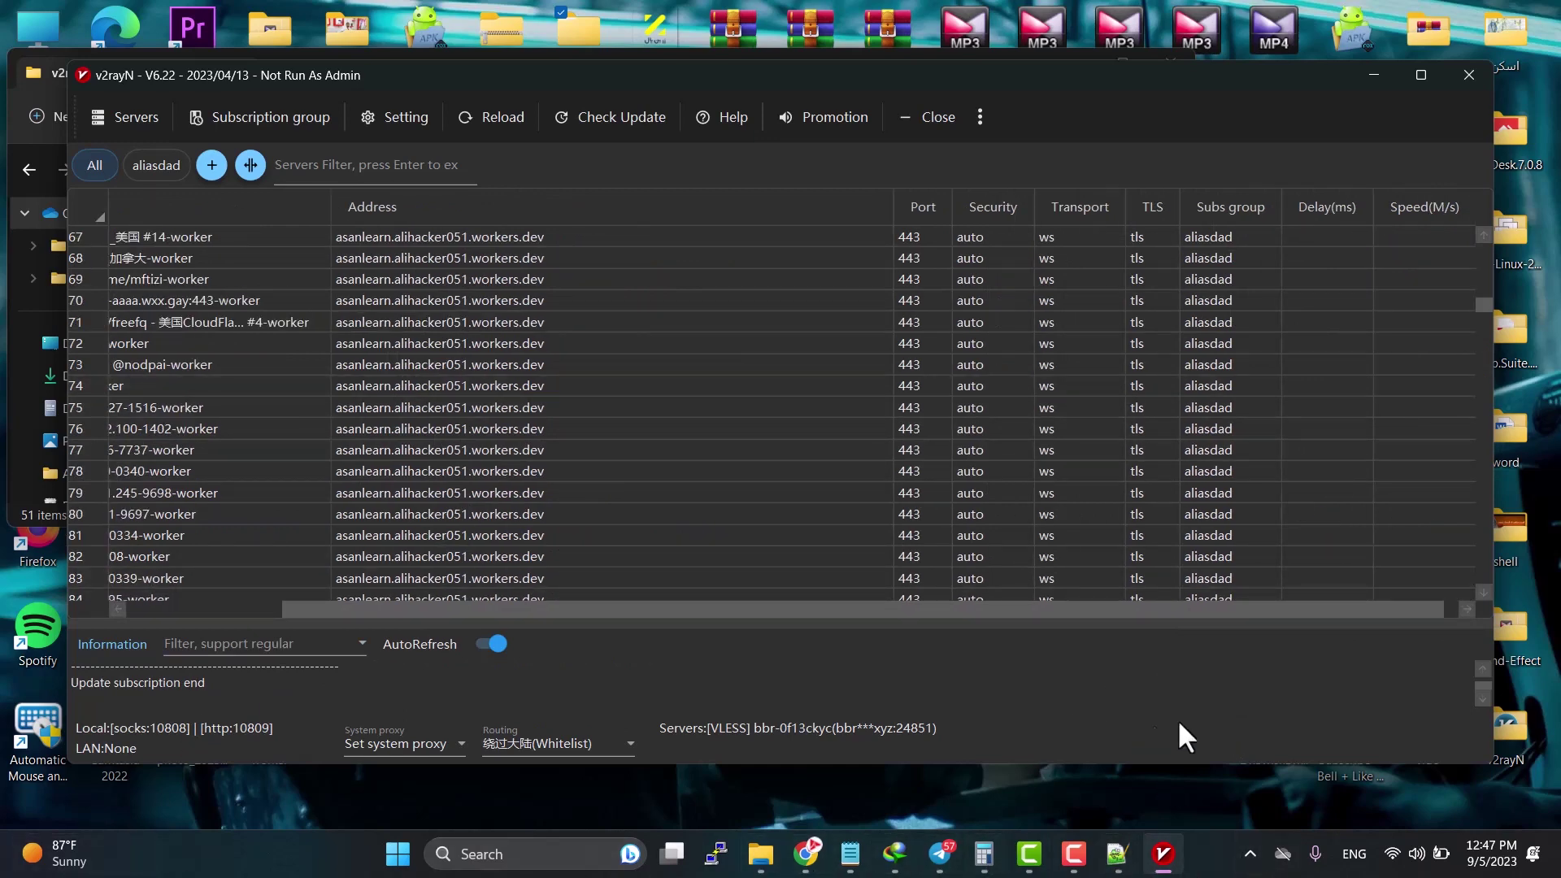
pyautogui.scroll(3, 1394, 382)
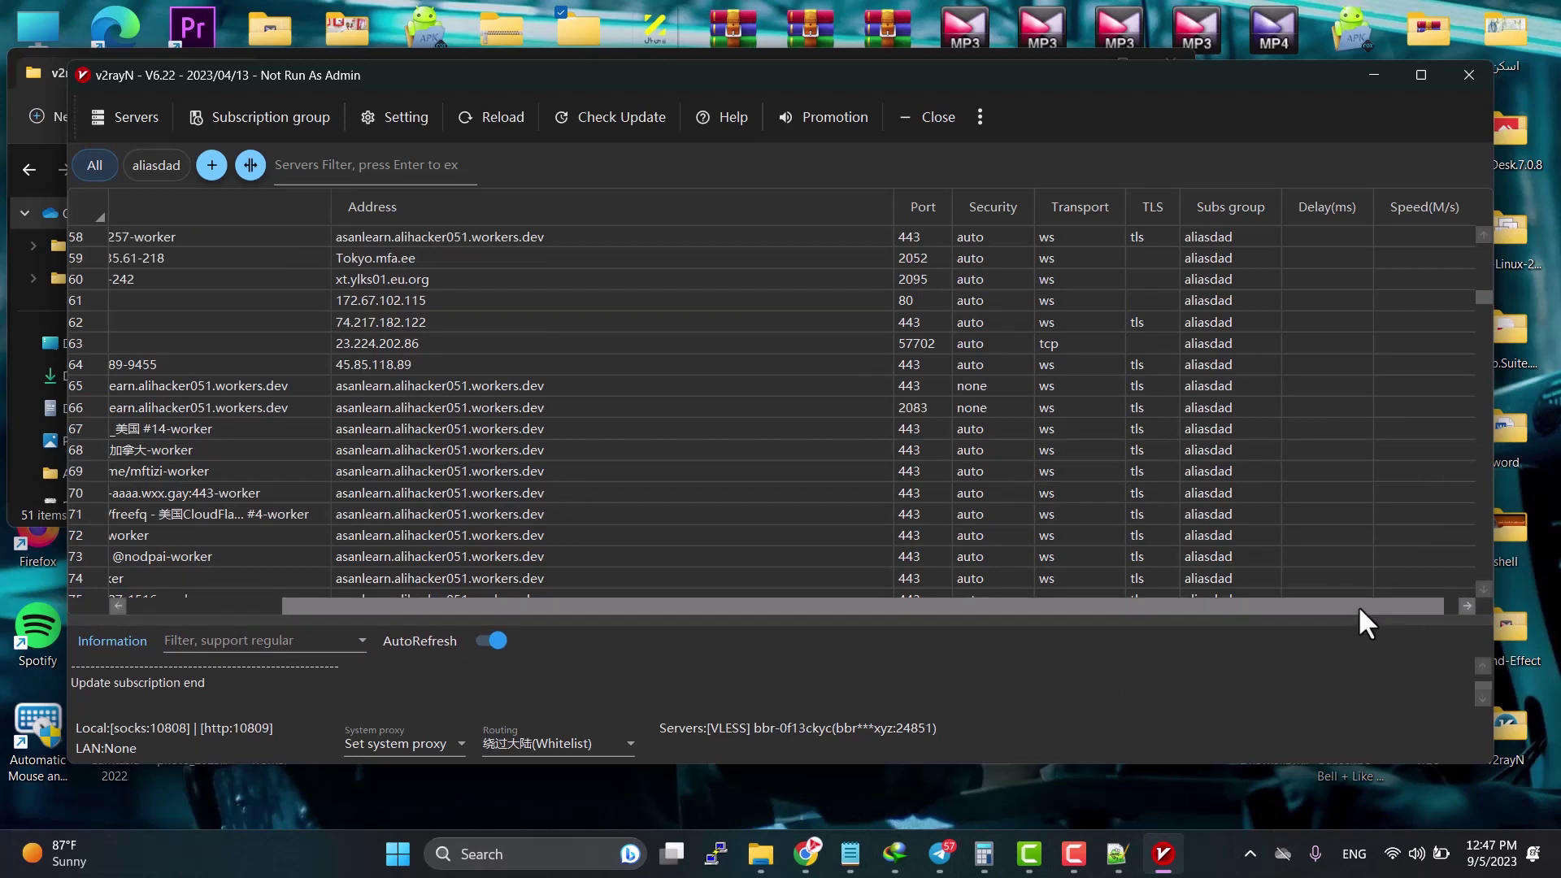
pyautogui.moveTo(1358, 607); pyautogui.dragTo(1437, 605)
pyautogui.scroll(-8, 1344, 406)
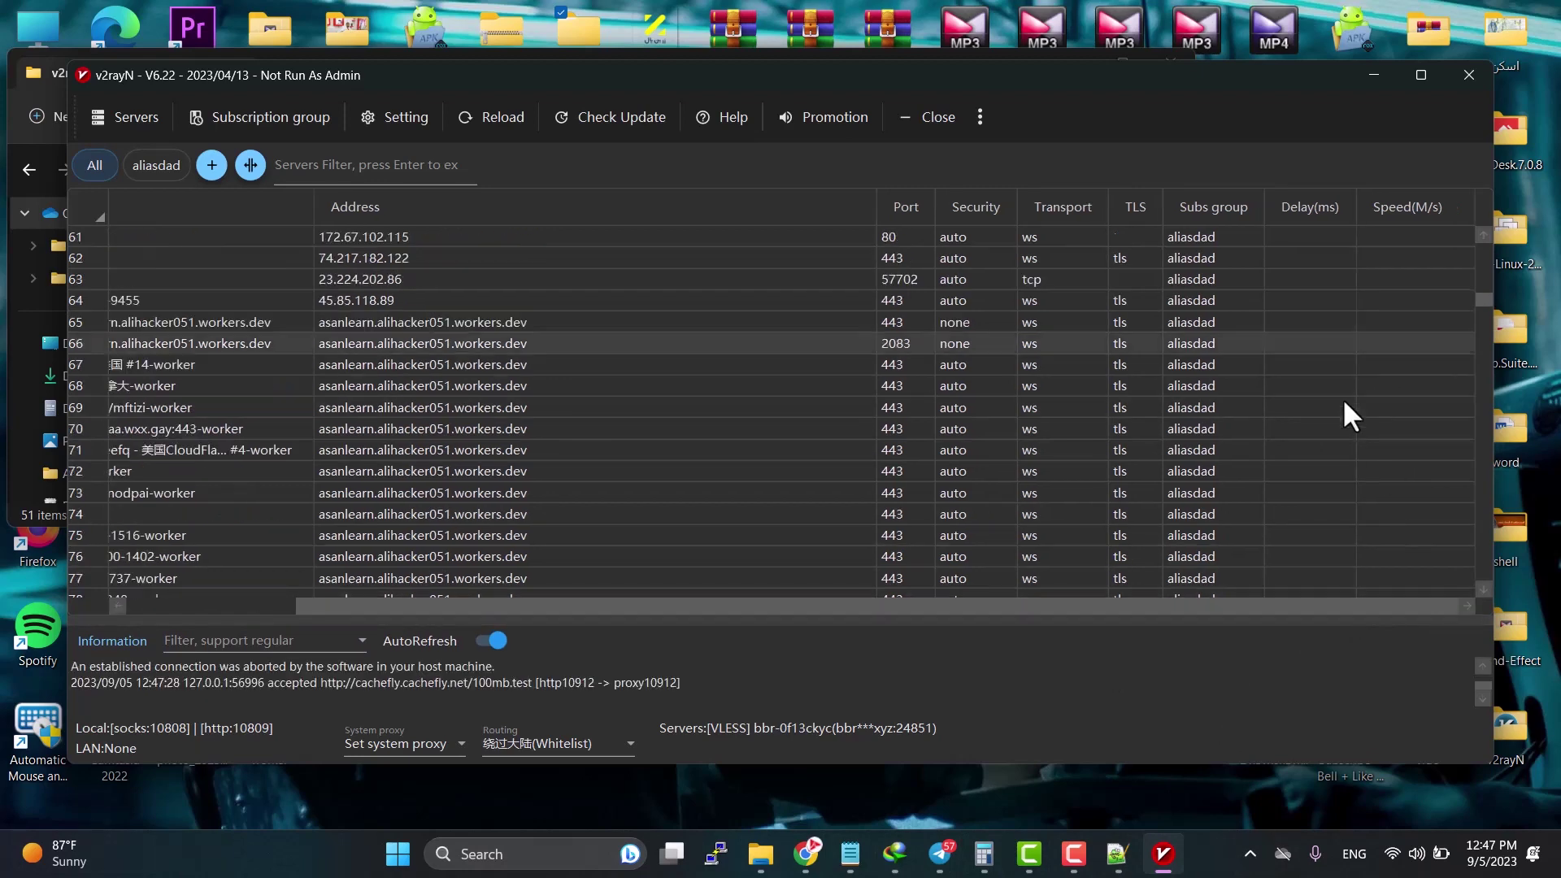
# Step: Reselect all servers, rerun the speed test, and resize columns to read the results
pyautogui.click(1345, 445)
pyautogui.hotkey('ctrl', 'a')
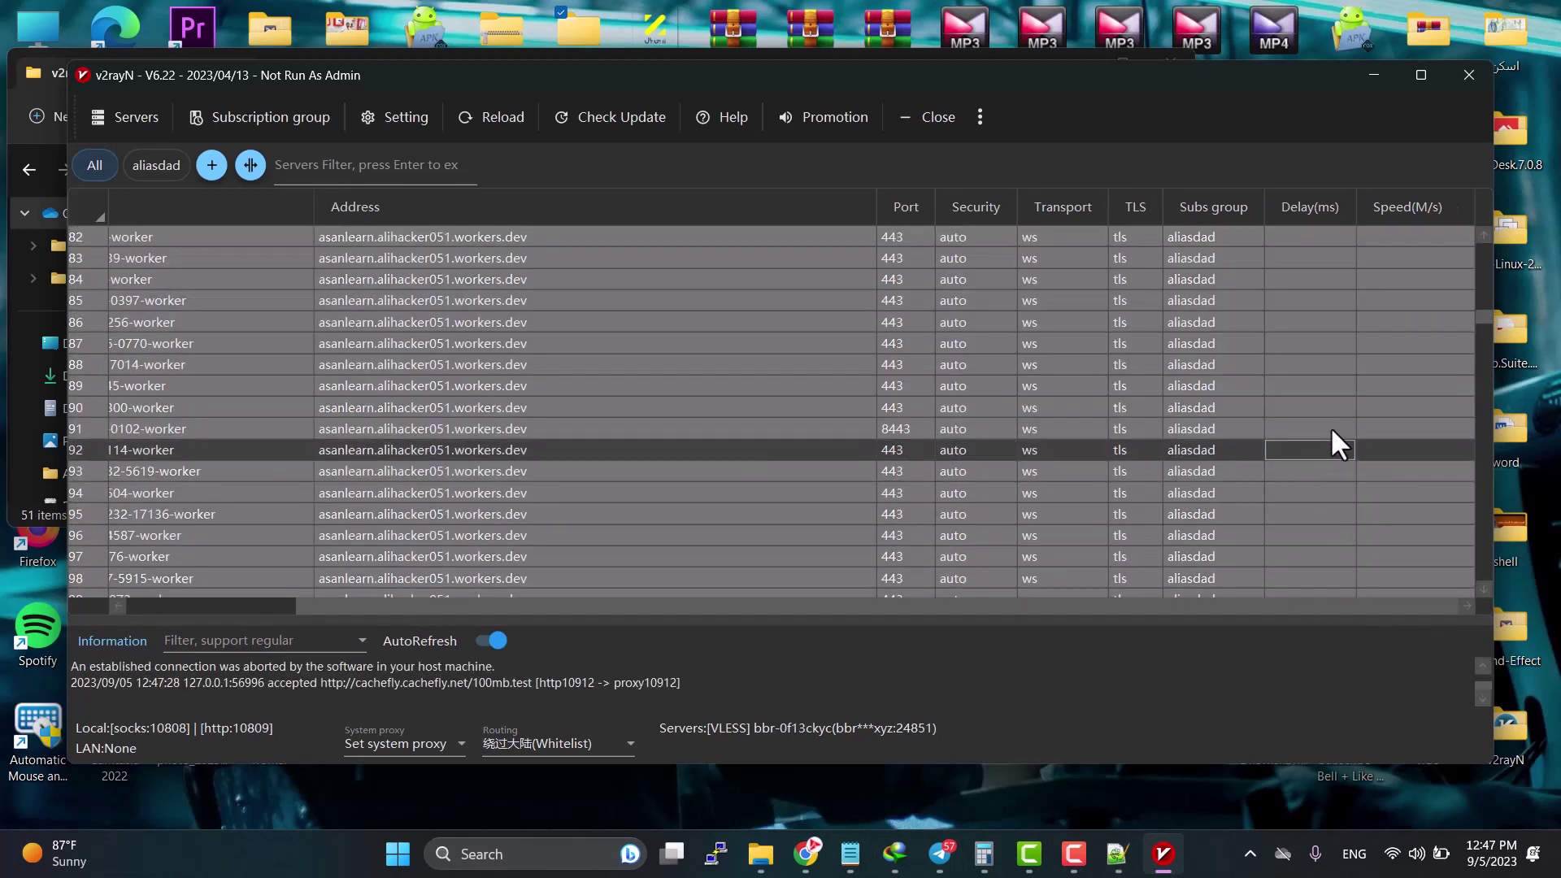
pyautogui.click(1347, 491)
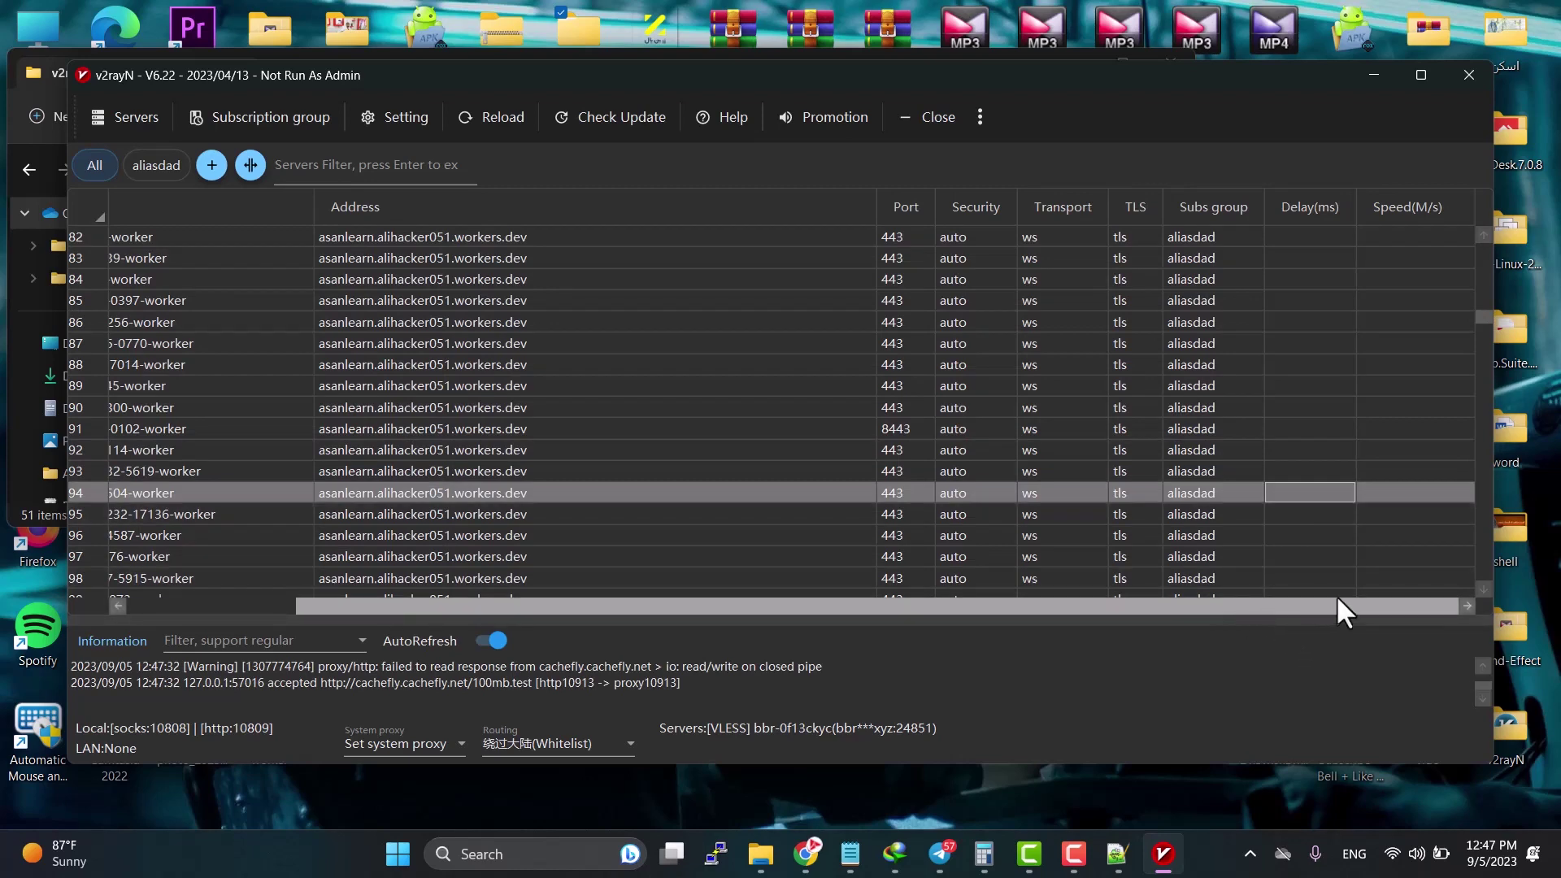
pyautogui.click(1342, 514)
pyautogui.hotkey('ctrl', 'a')
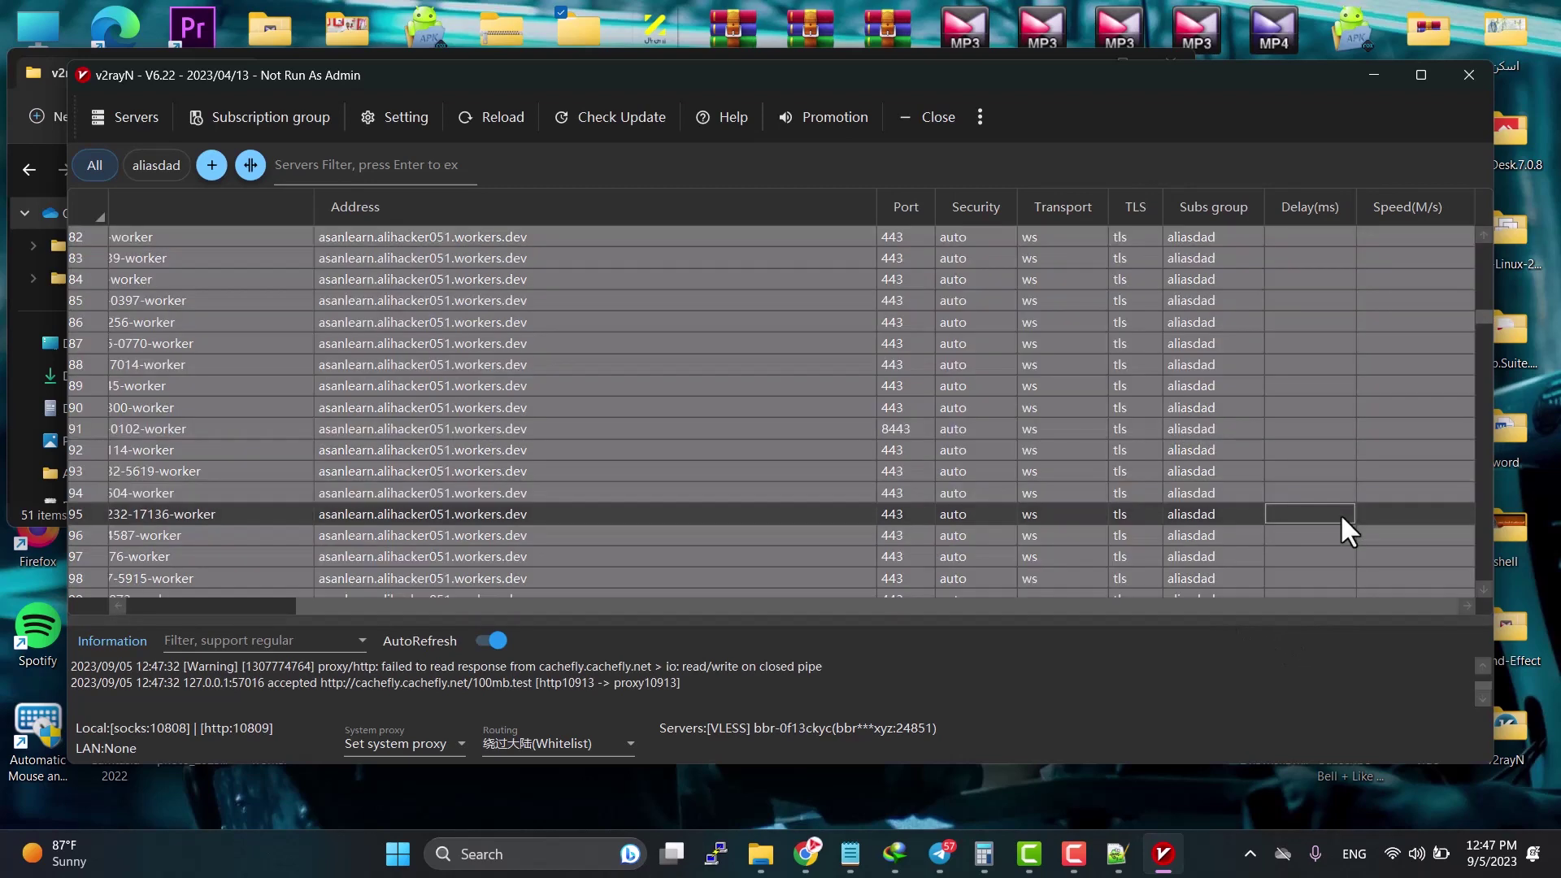
pyautogui.hotkey('ctrl', 't')
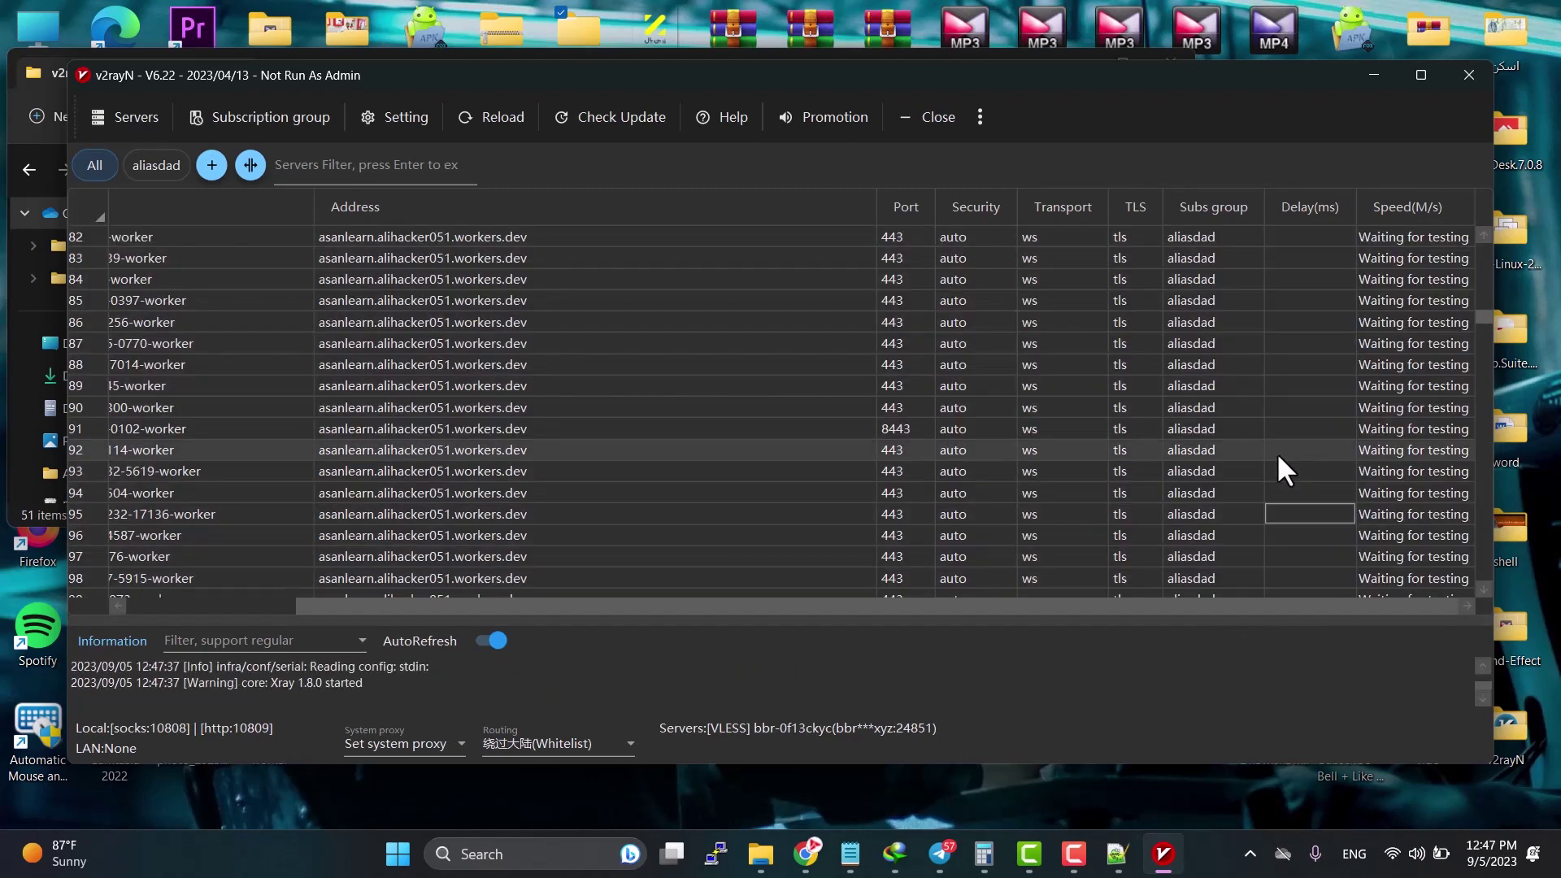
pyautogui.scroll(19, 1300, 422)
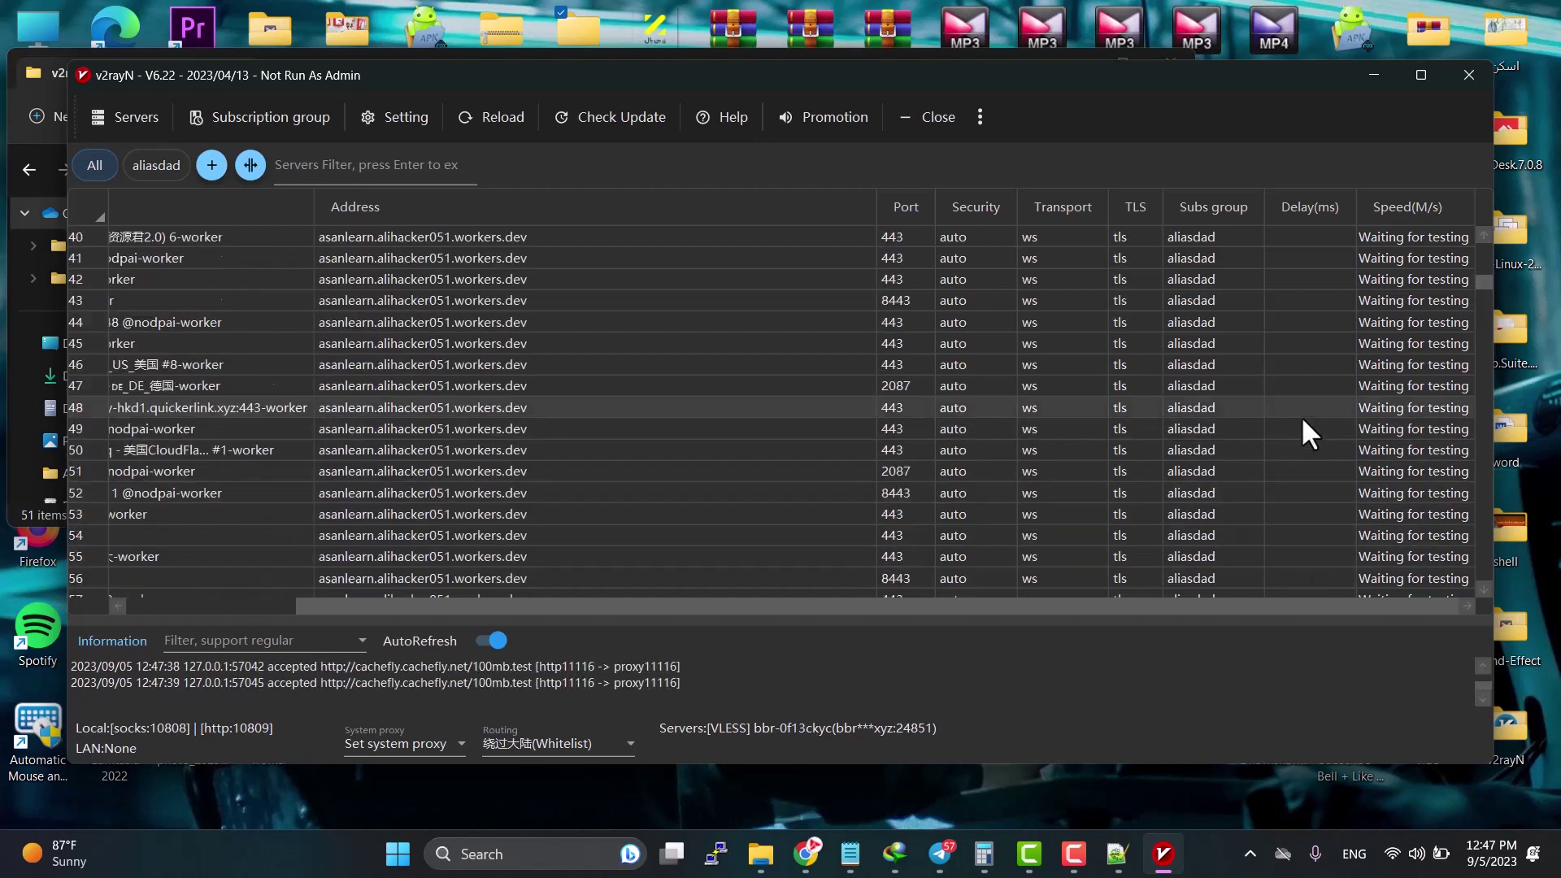
pyautogui.scroll(8, 1298, 407)
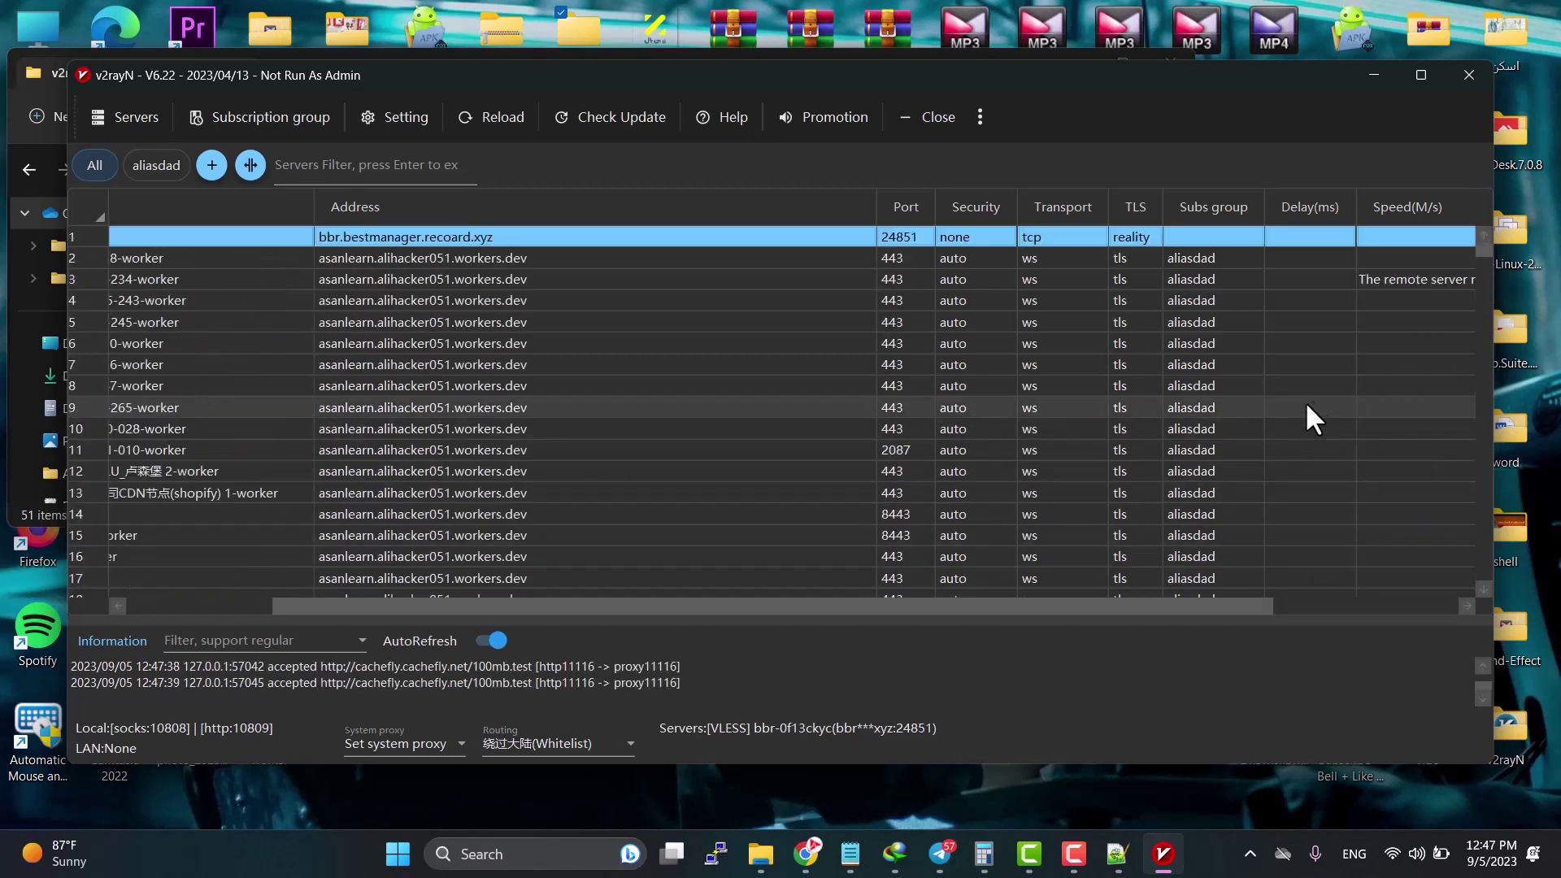
pyautogui.moveTo(1212, 607); pyautogui.dragTo(1498, 605)
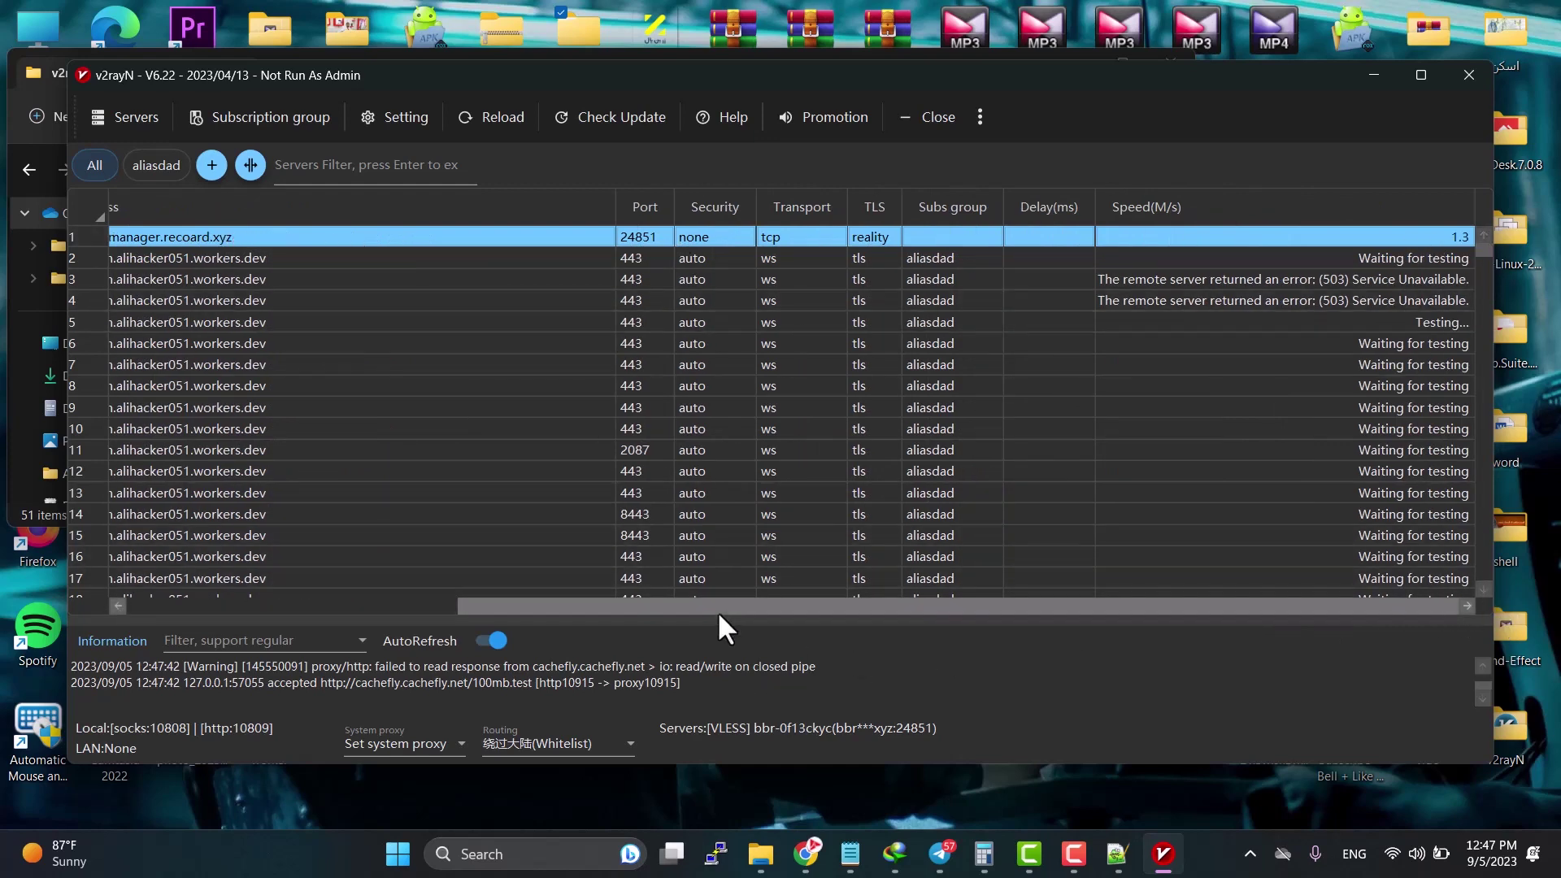
pyautogui.moveTo(700, 606); pyautogui.dragTo(1124, 621)
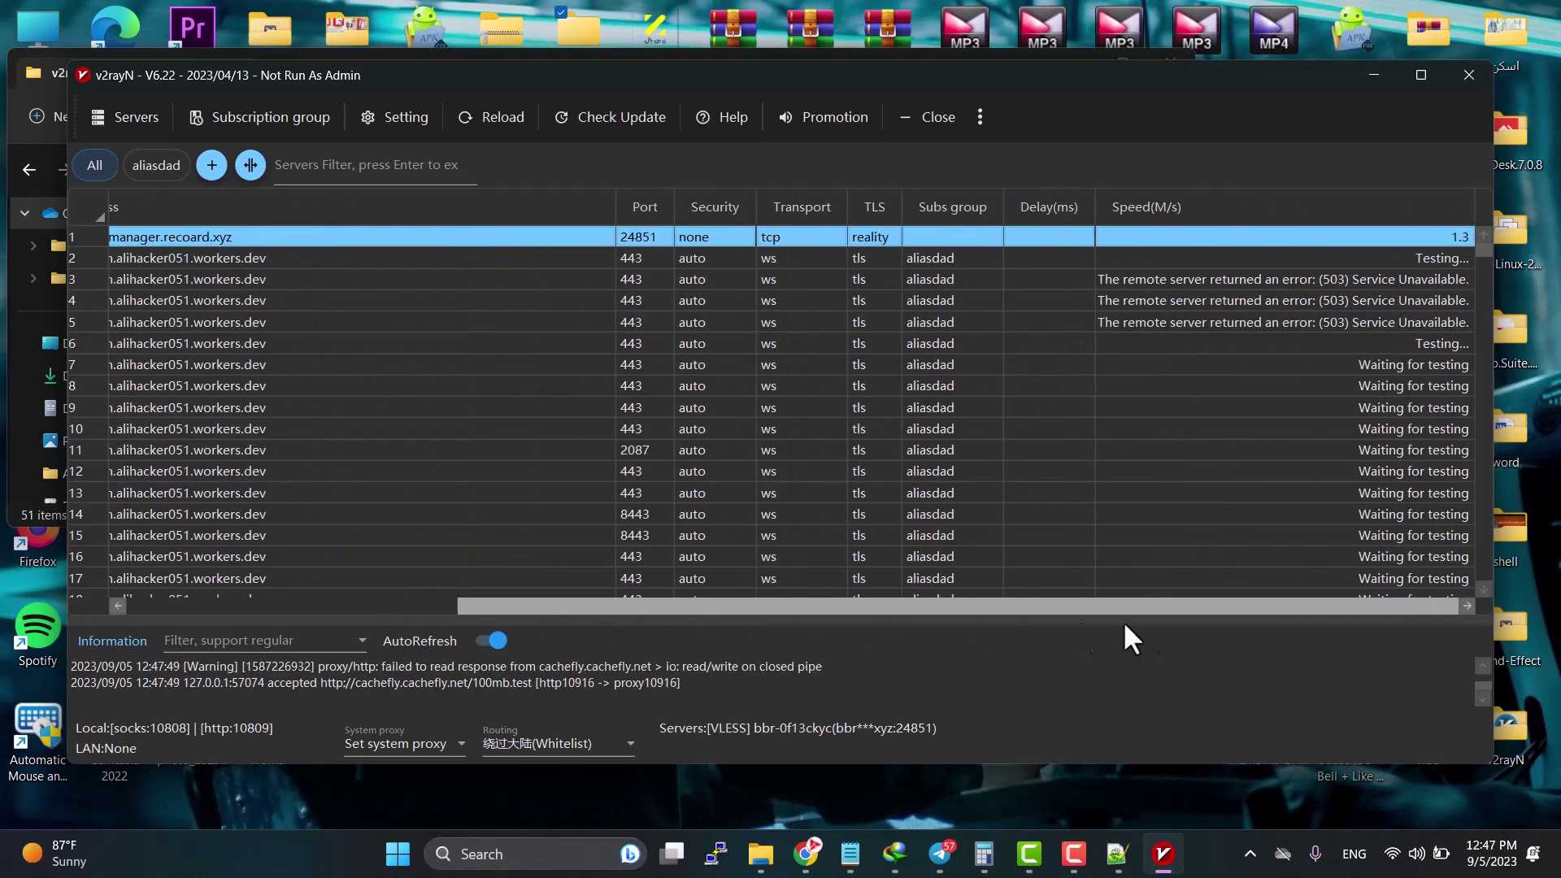
pyautogui.scroll(-2, 1399, 305)
pyautogui.scroll(2, 1398, 306)
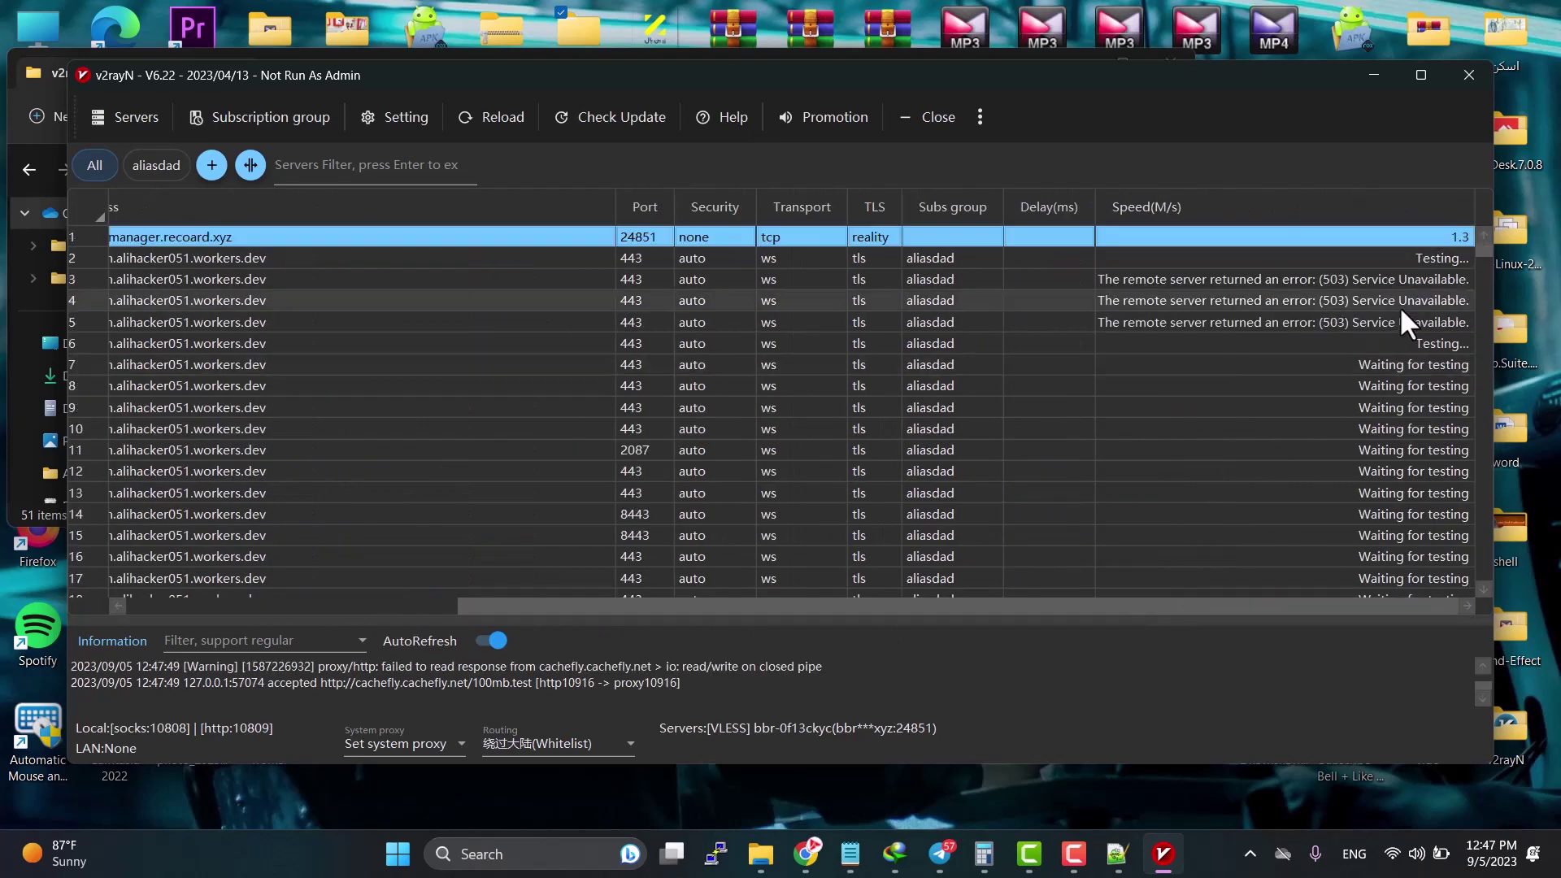
pyautogui.scroll(-1, 1399, 306)
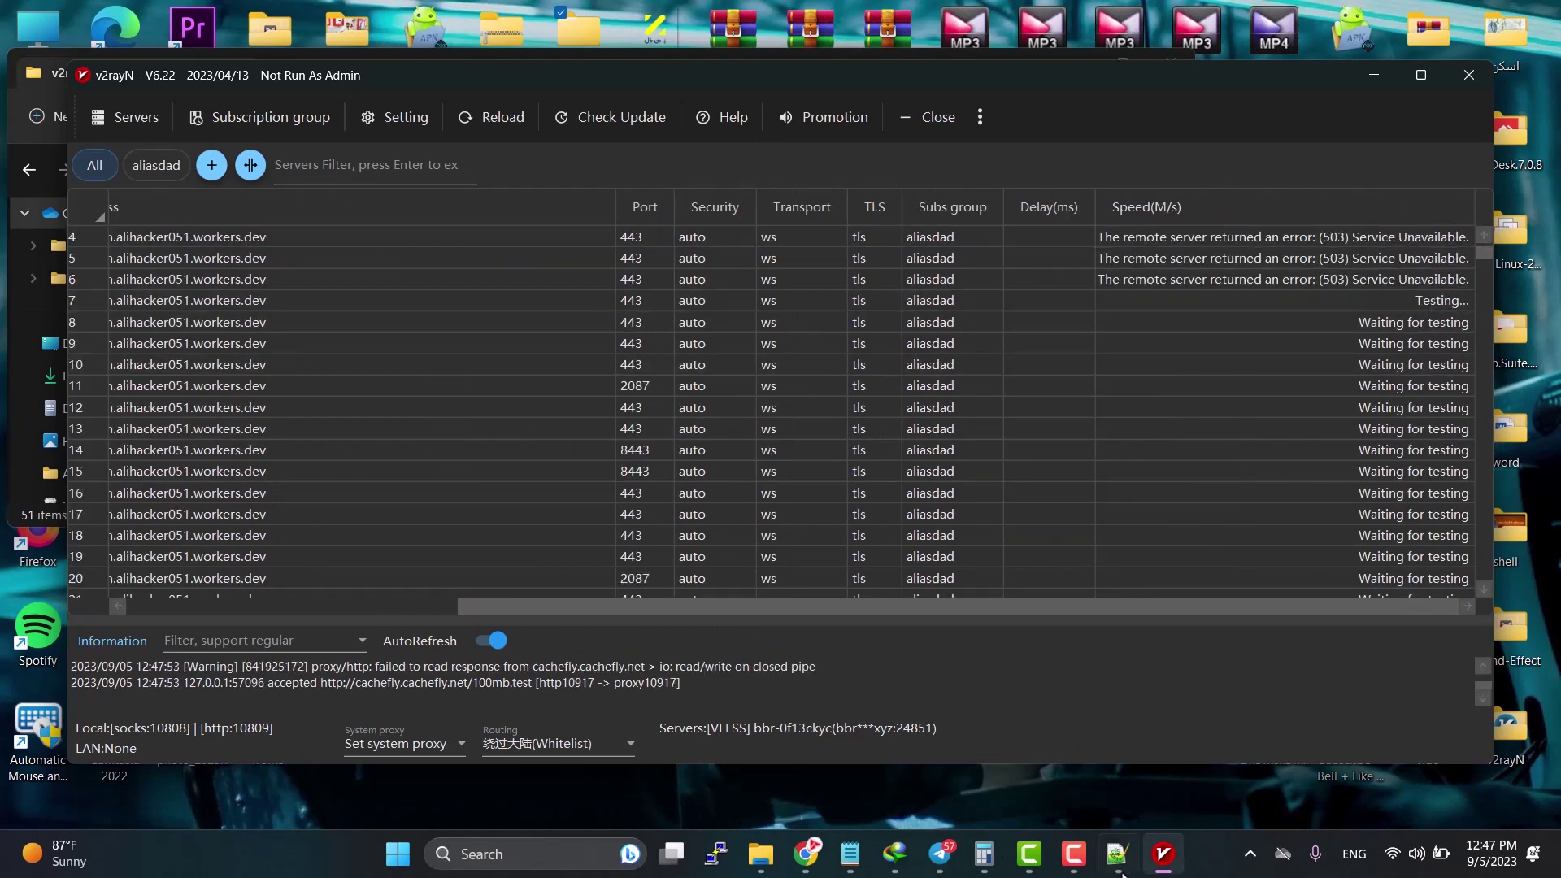
# Step: Check the hidden tray icons and taskbar while the speed test runs
pyautogui.click(1250, 854)
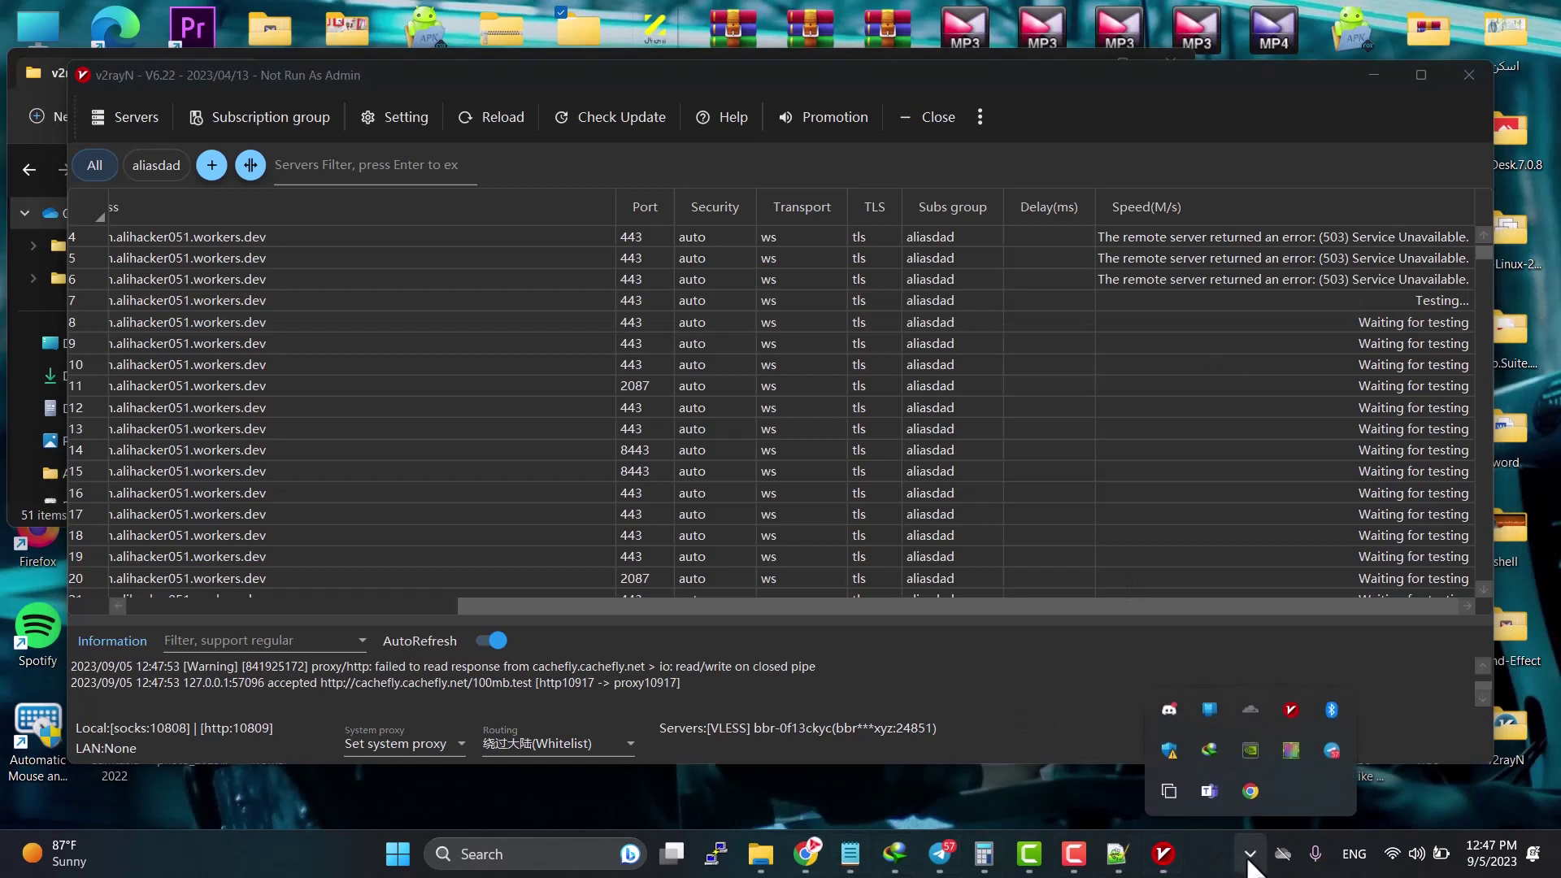
pyautogui.click(1250, 854)
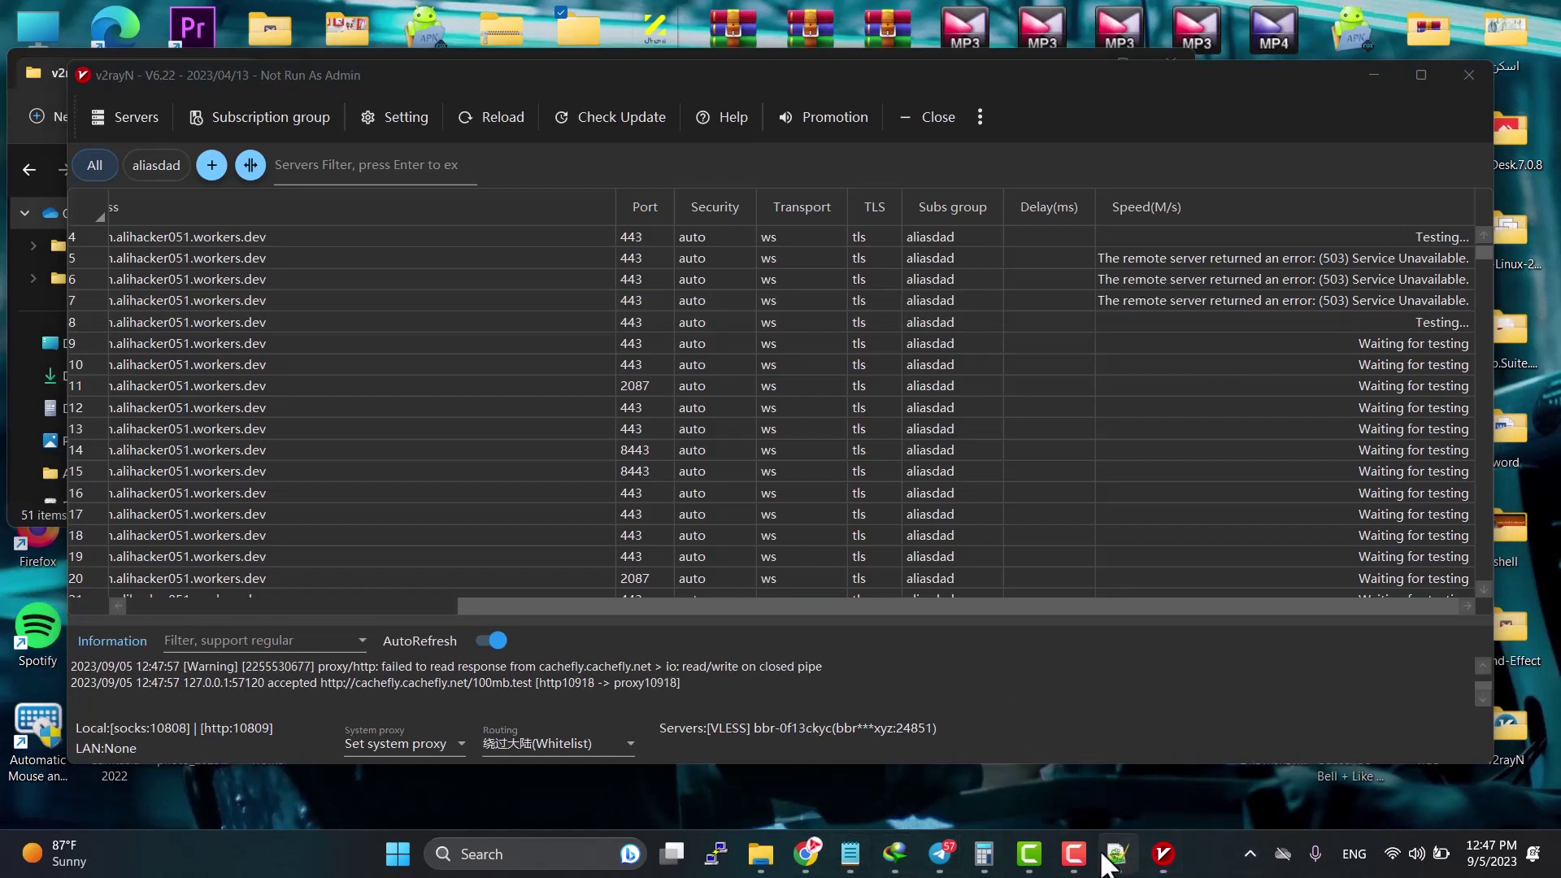
pyautogui.click(1077, 858)
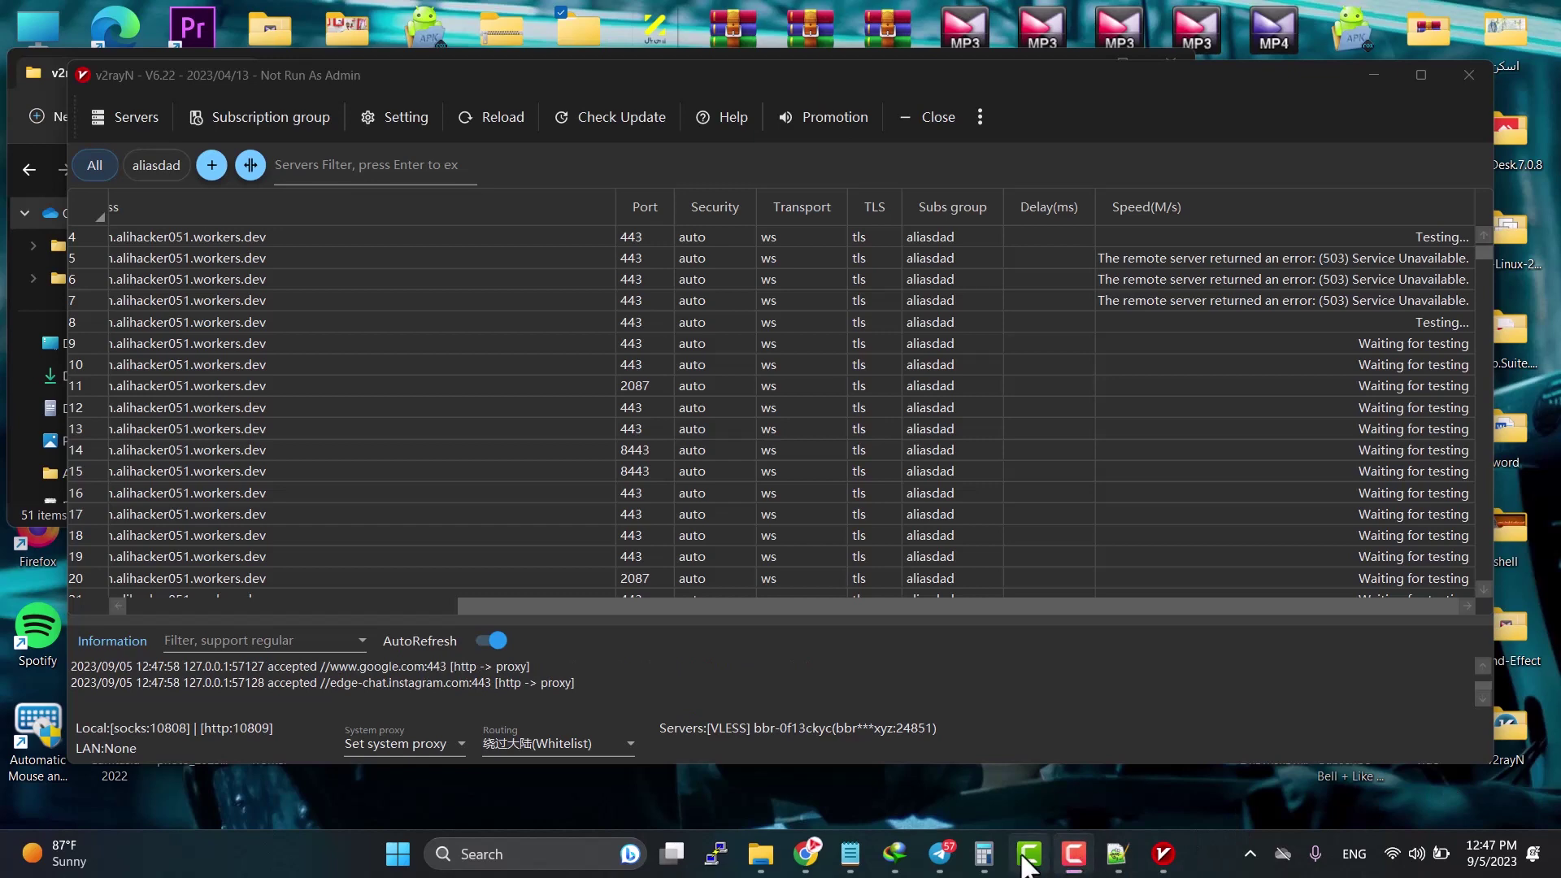
pyautogui.click(1029, 854)
pyautogui.click(1030, 854)
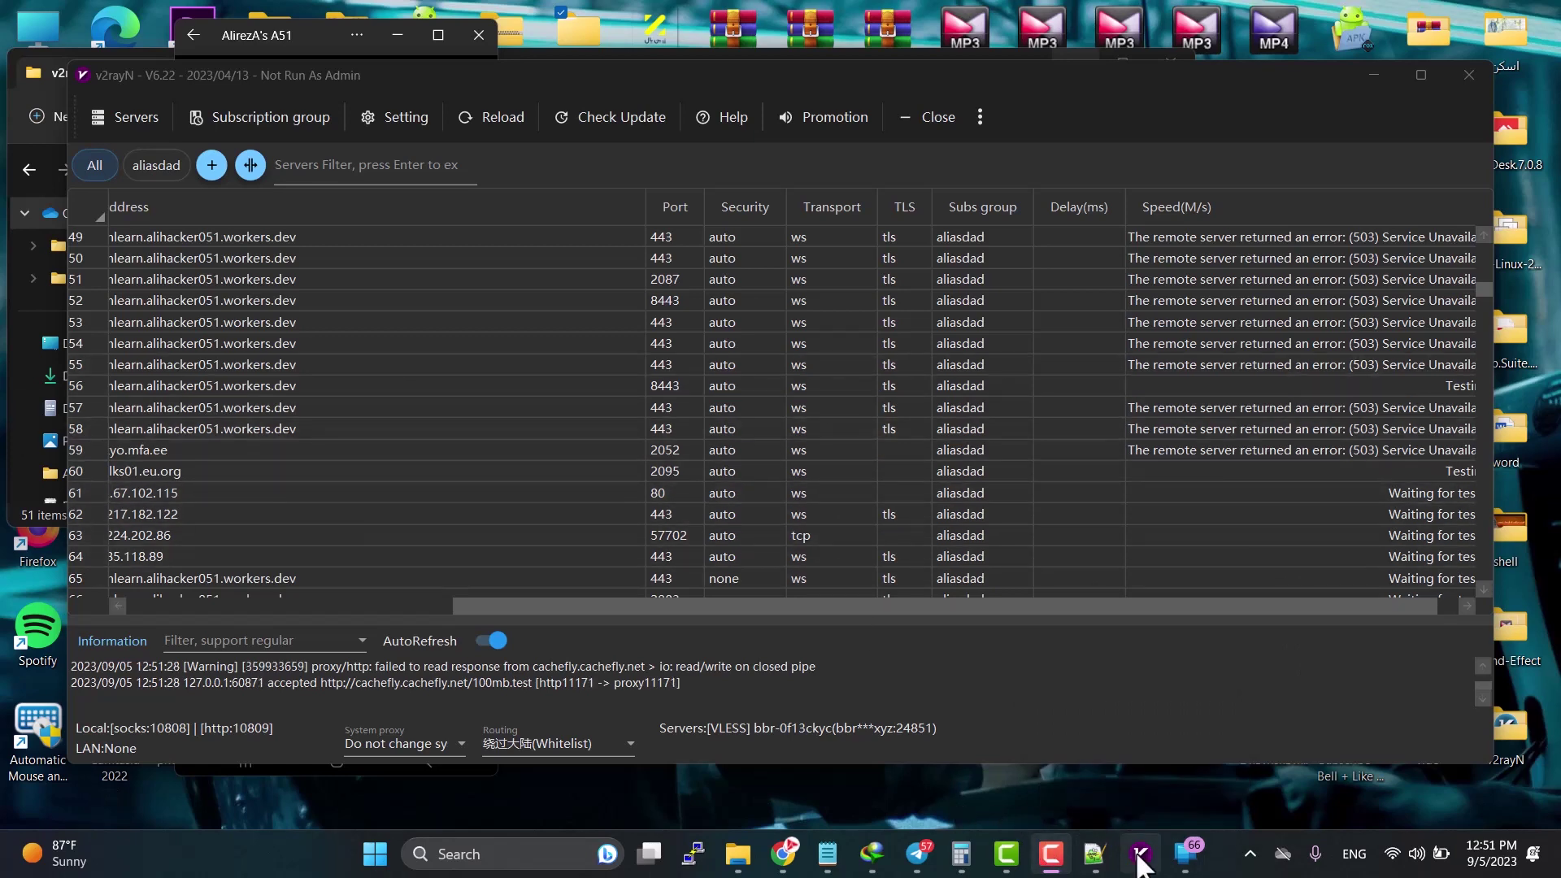
# Step: Bring up the mirrored phone, go Home, and launch v2rayNG from the Net folder
pyautogui.click(1186, 854)
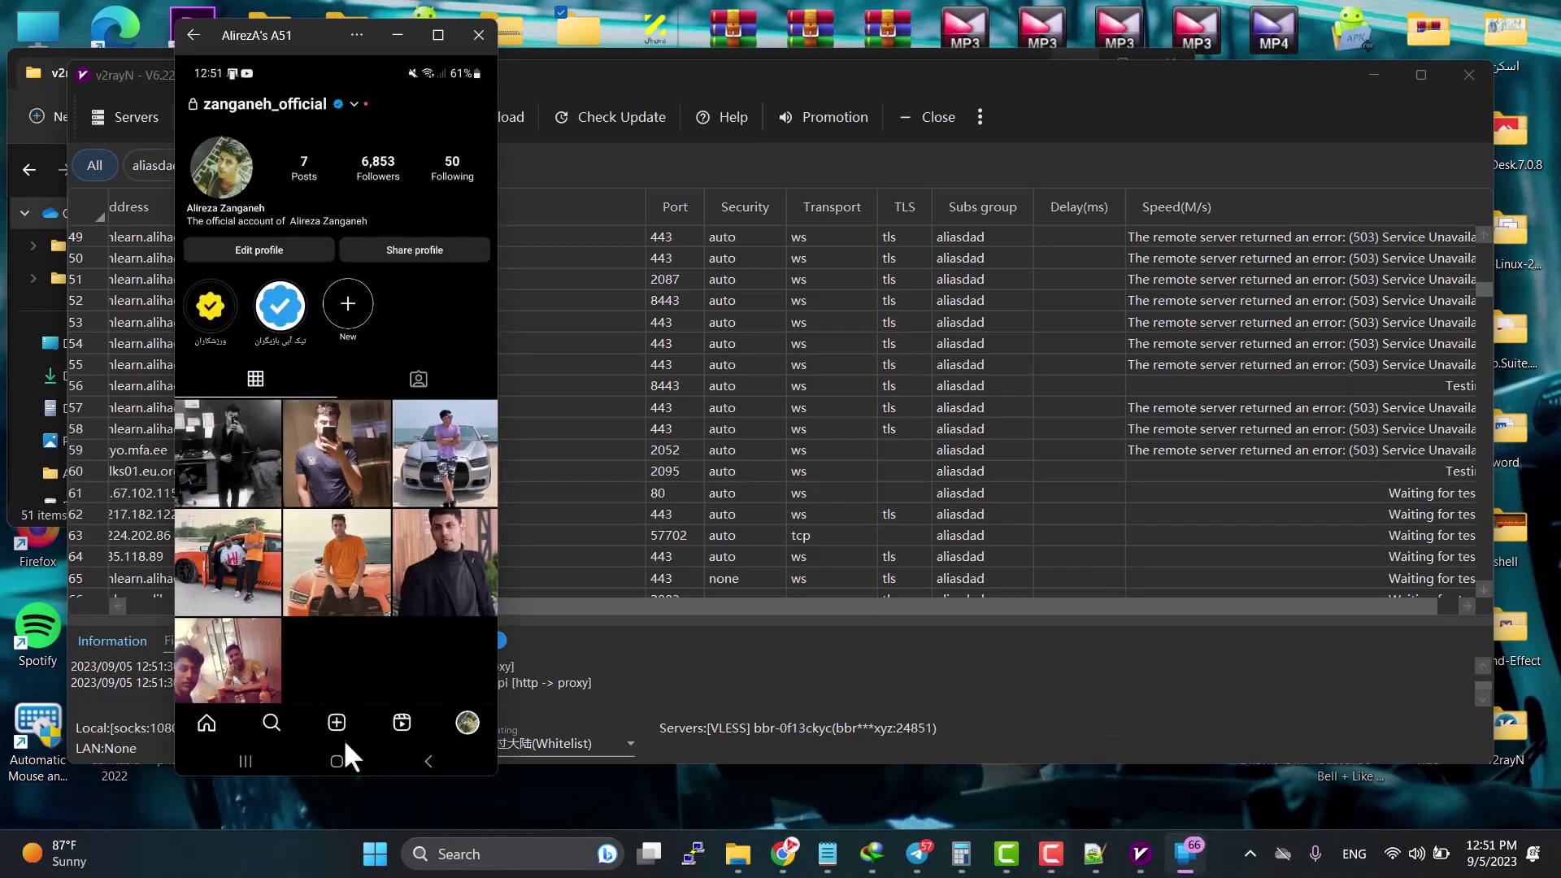
pyautogui.click(338, 756)
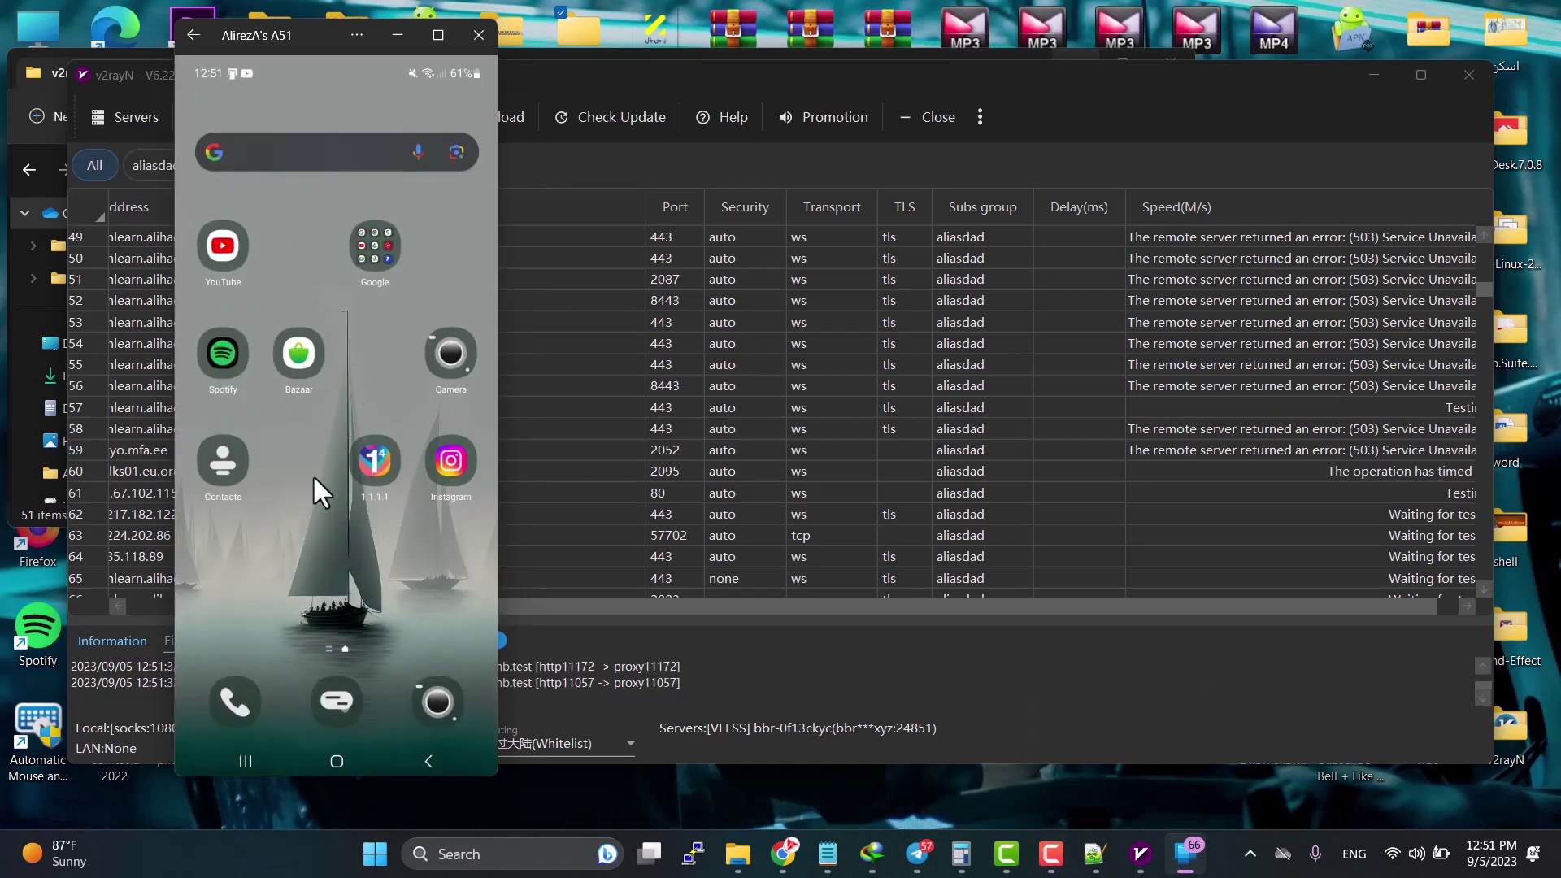
pyautogui.moveTo(286, 499); pyautogui.dragTo(382, 300)
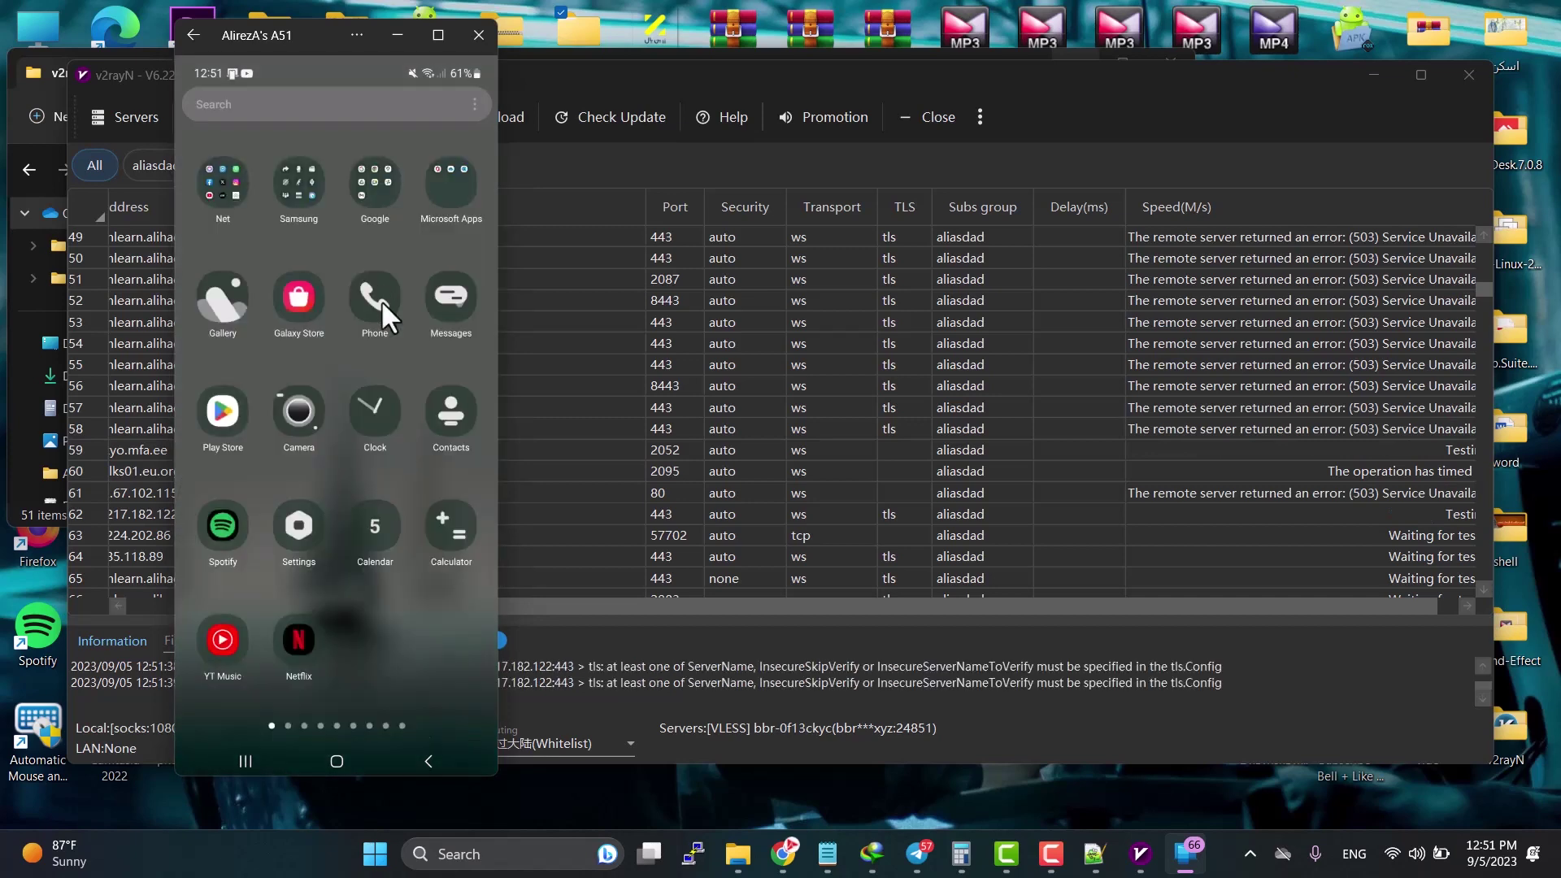
pyautogui.click(221, 189)
pyautogui.click(246, 631)
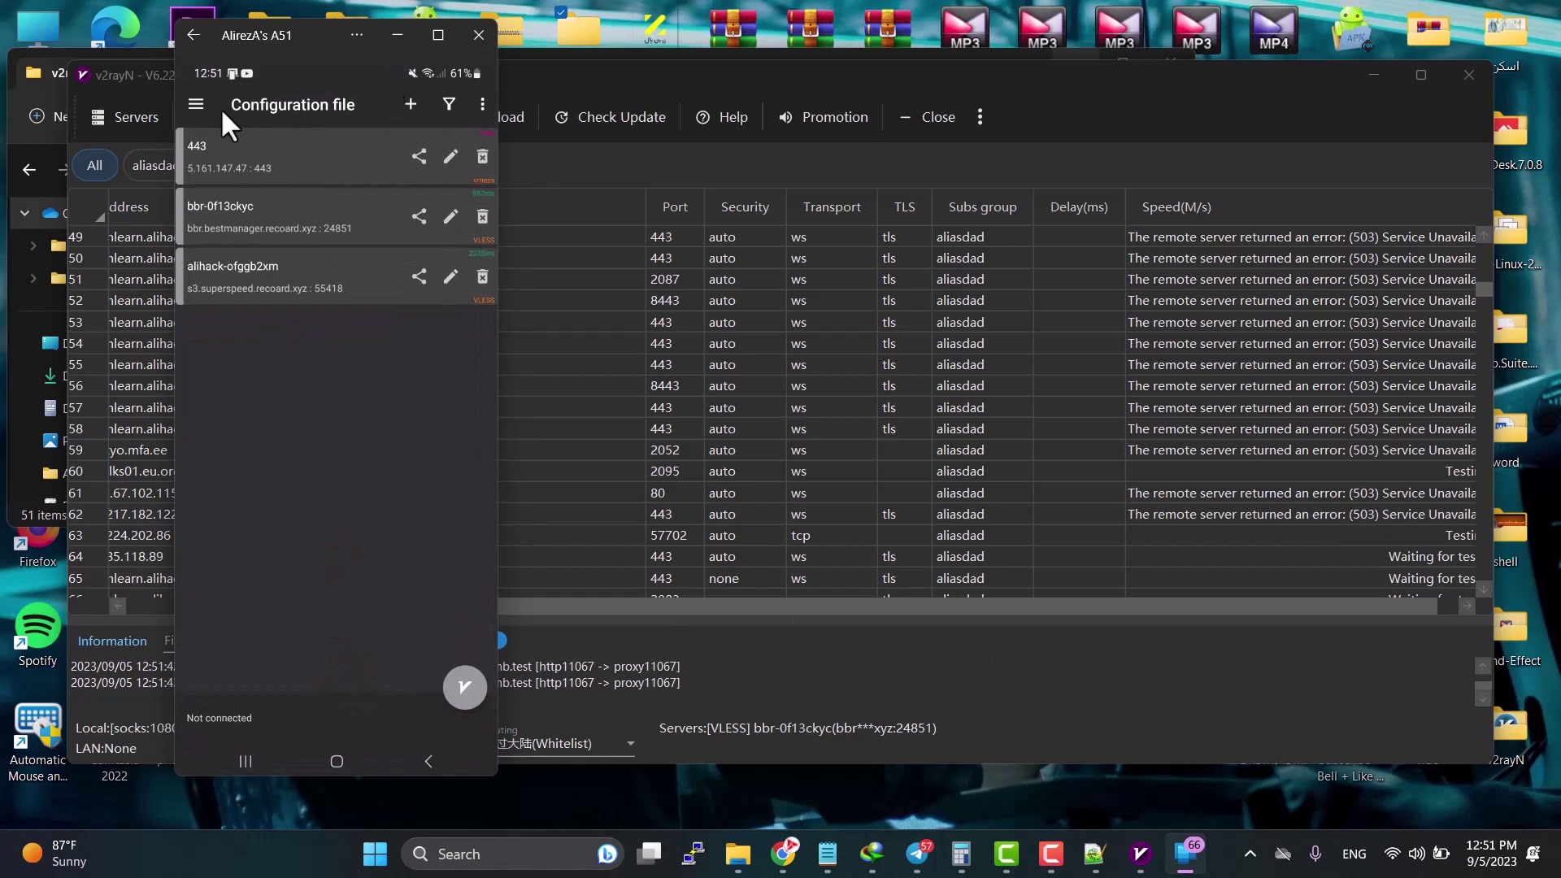
# Step: Add a new subscription group in v2rayNG with the placeholder remark 'ششیشس'
pyautogui.click(195, 105)
pyautogui.click(231, 207)
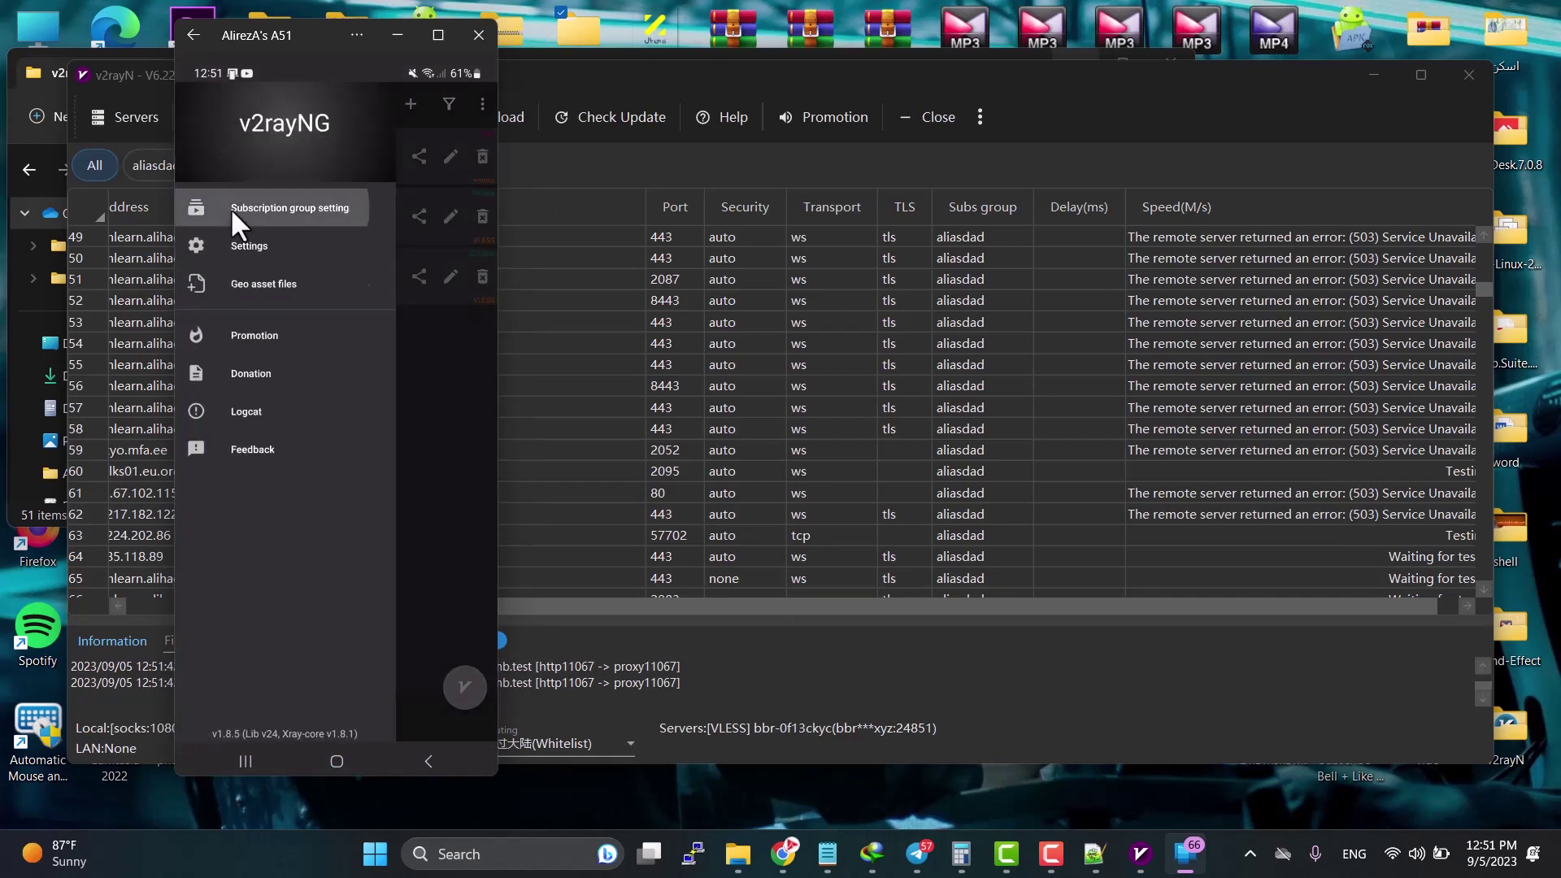
pyautogui.click(477, 100)
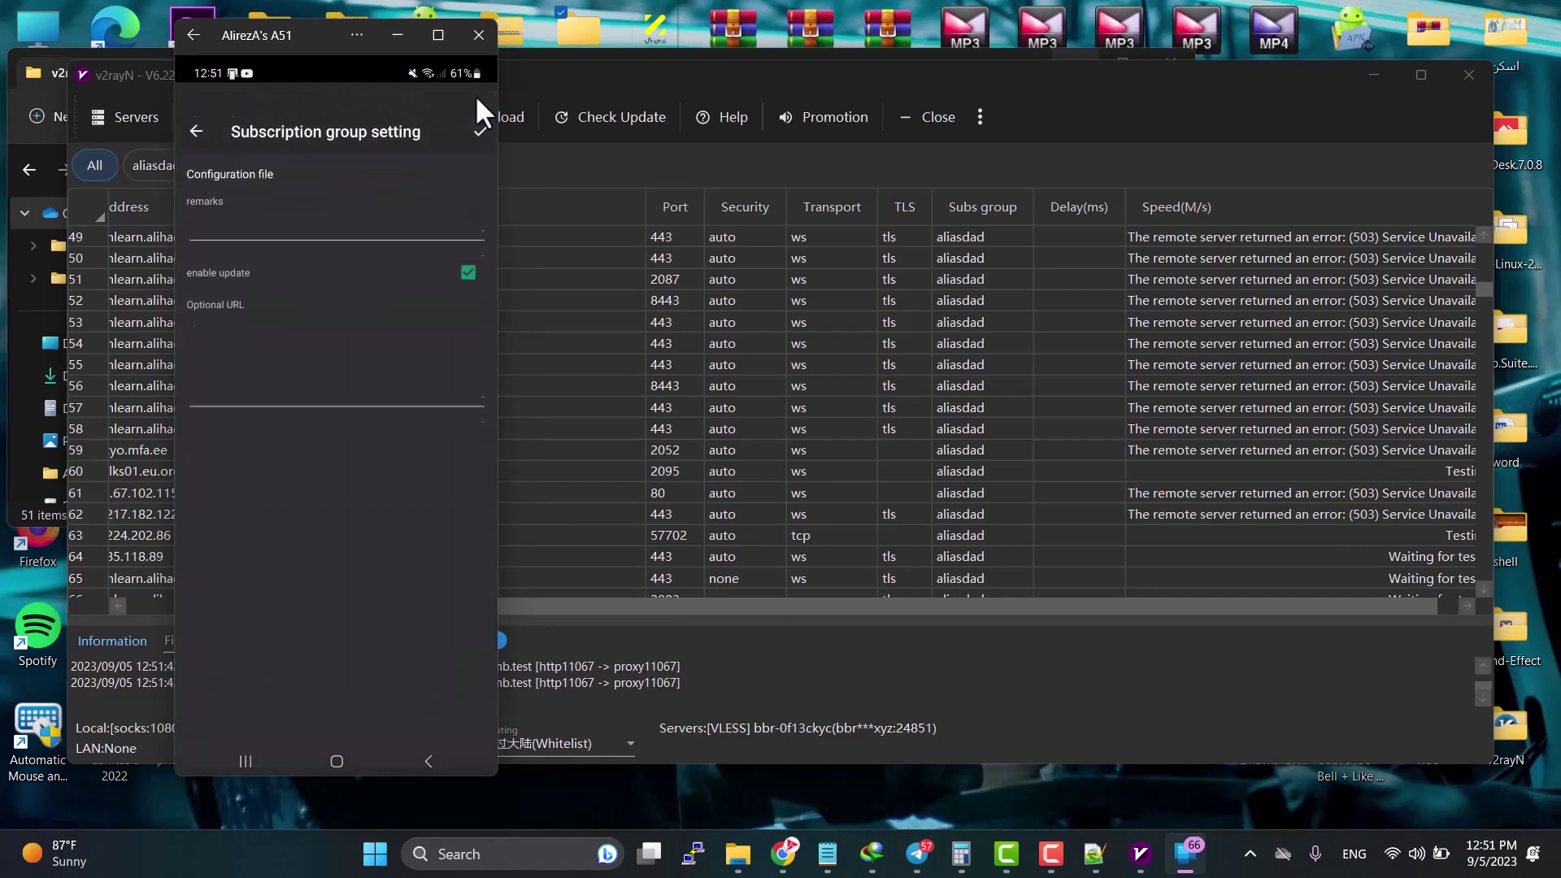
pyautogui.click(235, 199)
pyautogui.write('ششیشس')
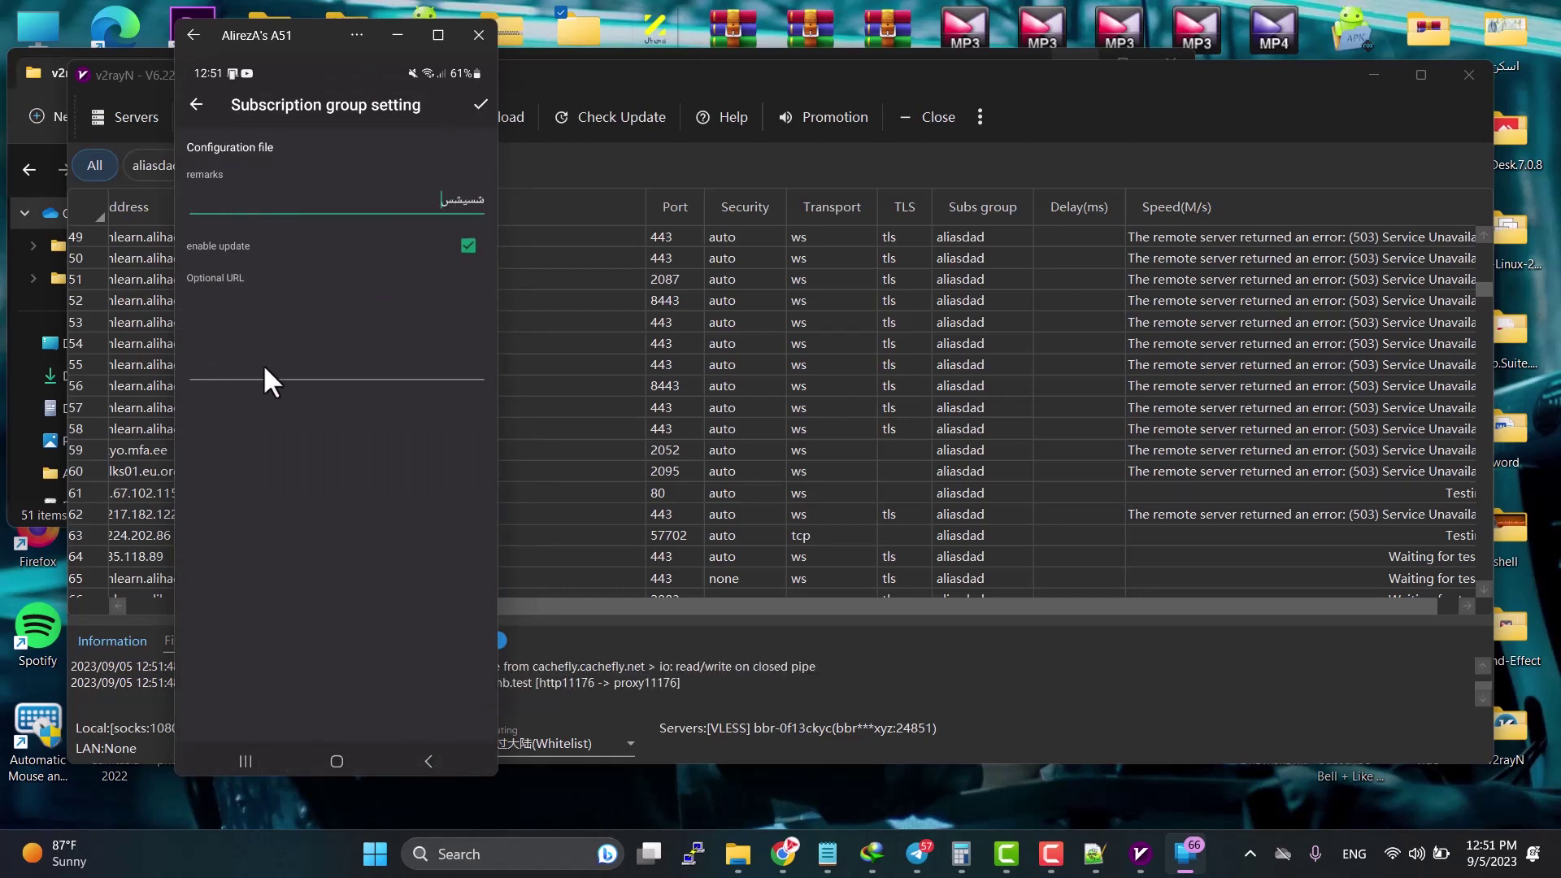
pyautogui.click(274, 368)
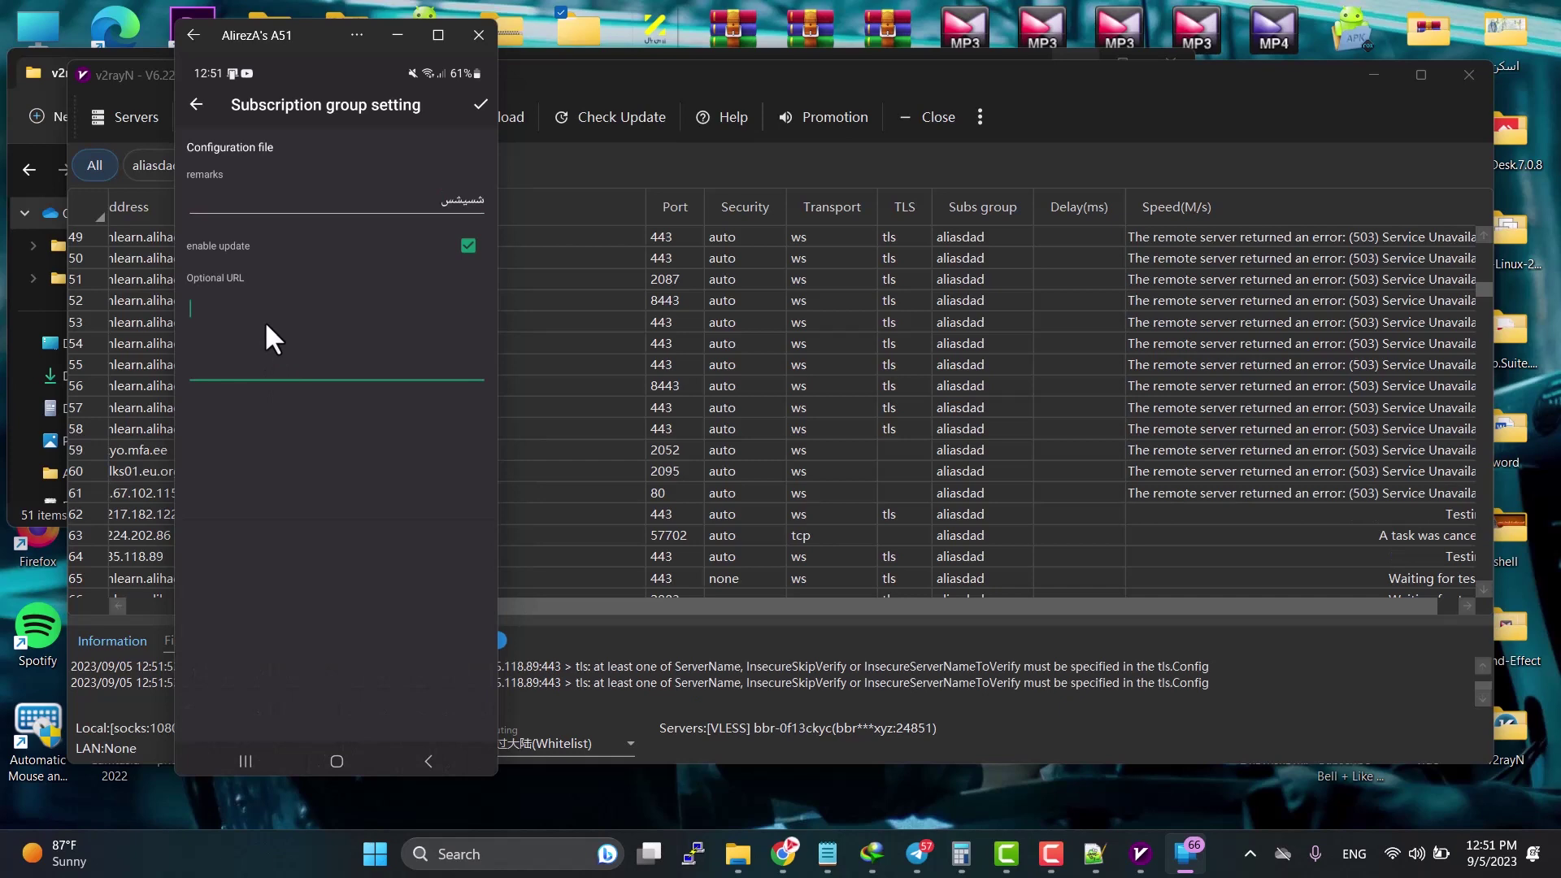
# Step: Copy the v2ray subscription link from the worker control panel in Chrome
pyautogui.click(784, 854)
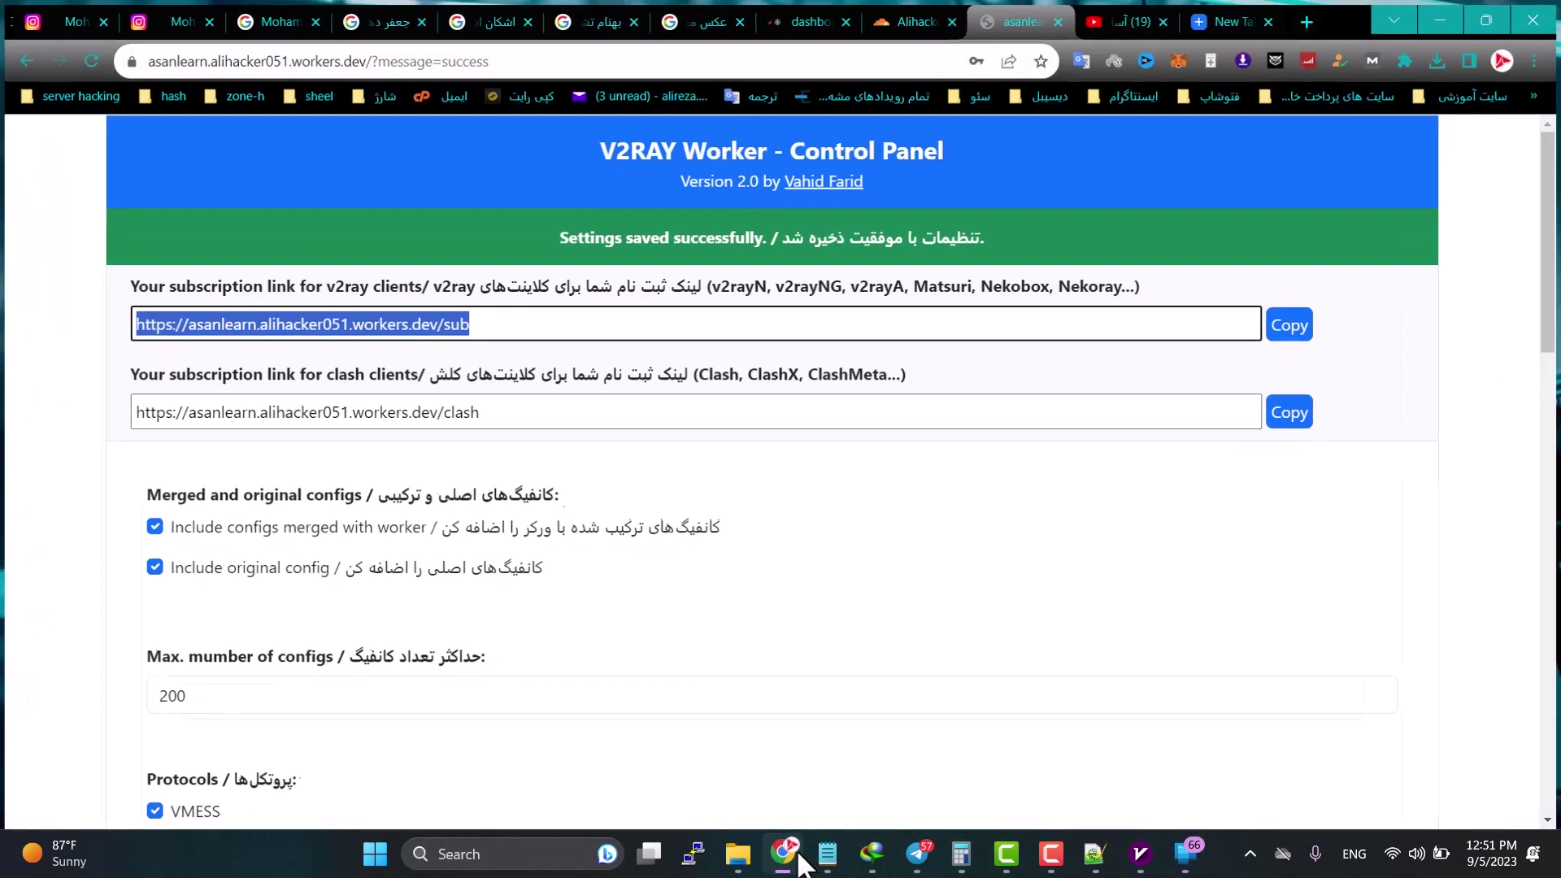
pyautogui.click(1293, 322)
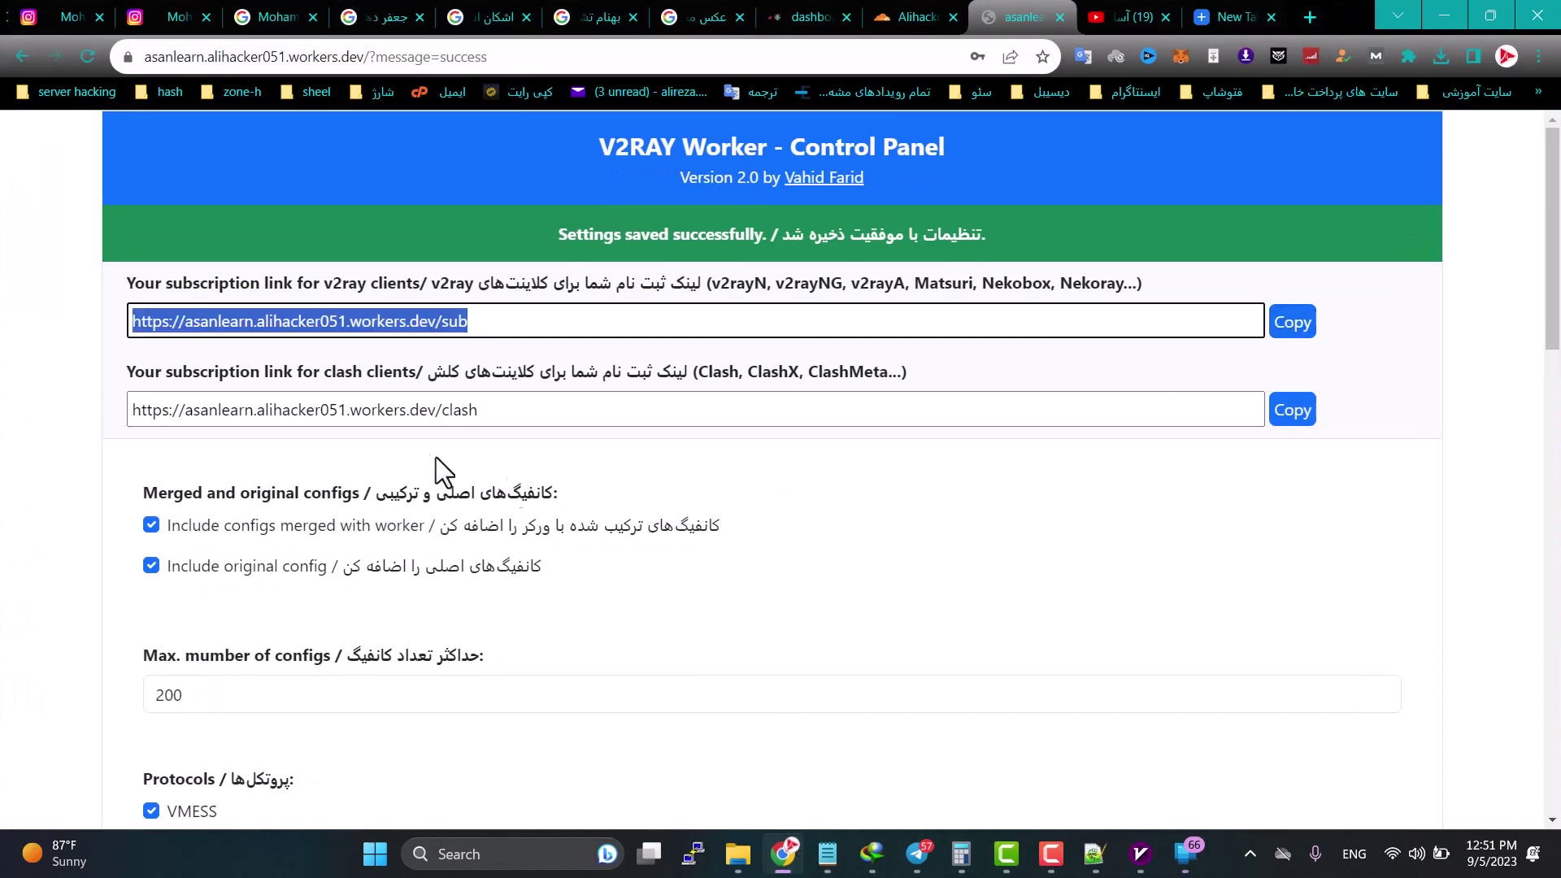
pyautogui.moveTo(518, 409); pyautogui.dragTo(138, 427)
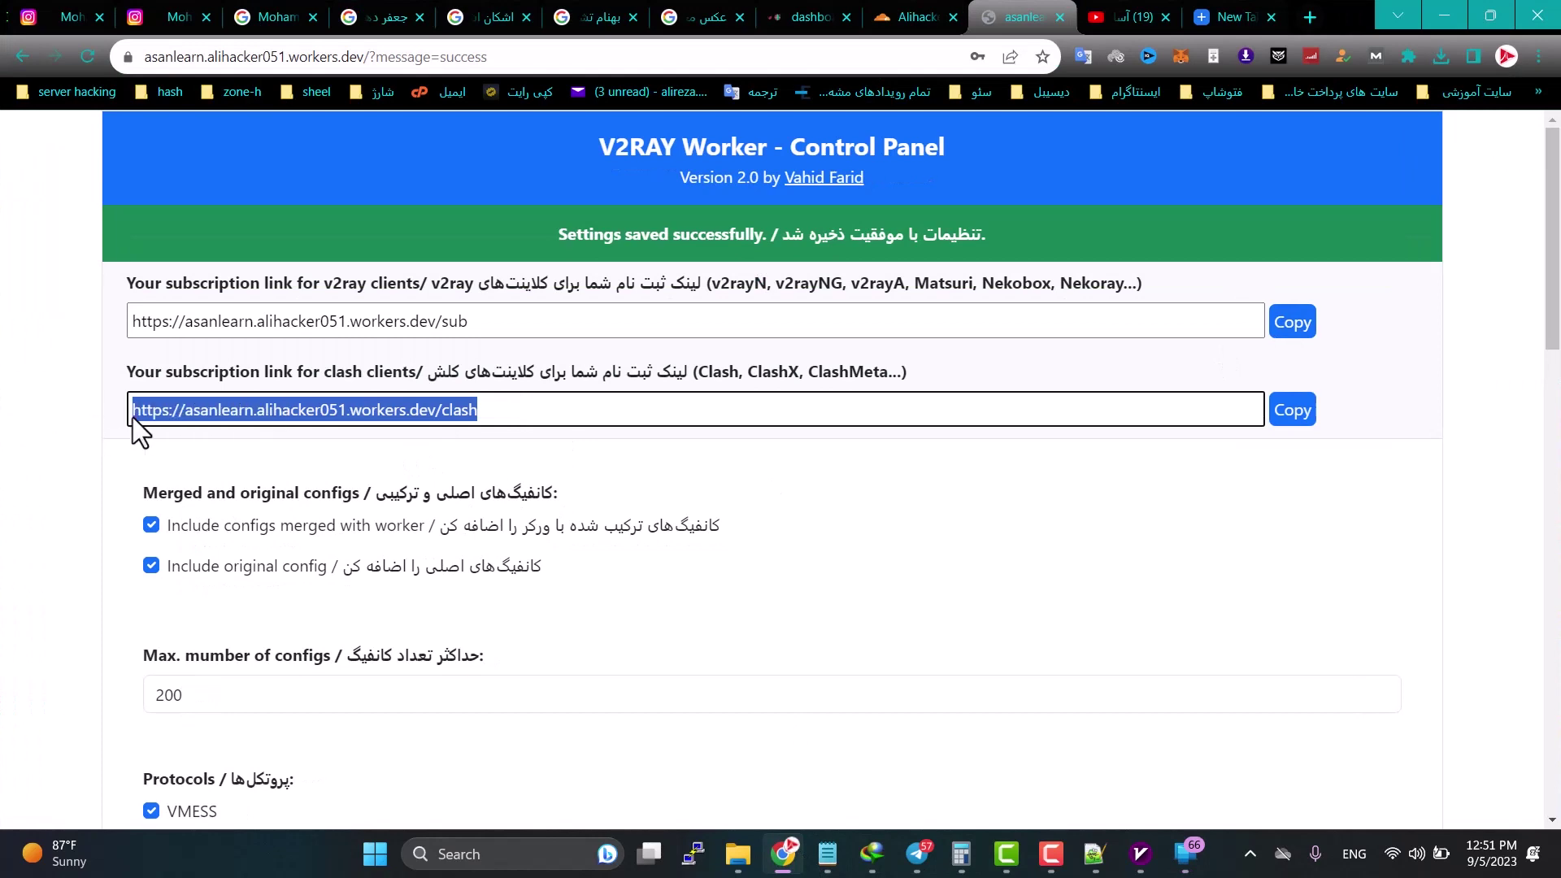
pyautogui.click(1445, 16)
pyautogui.click(290, 326)
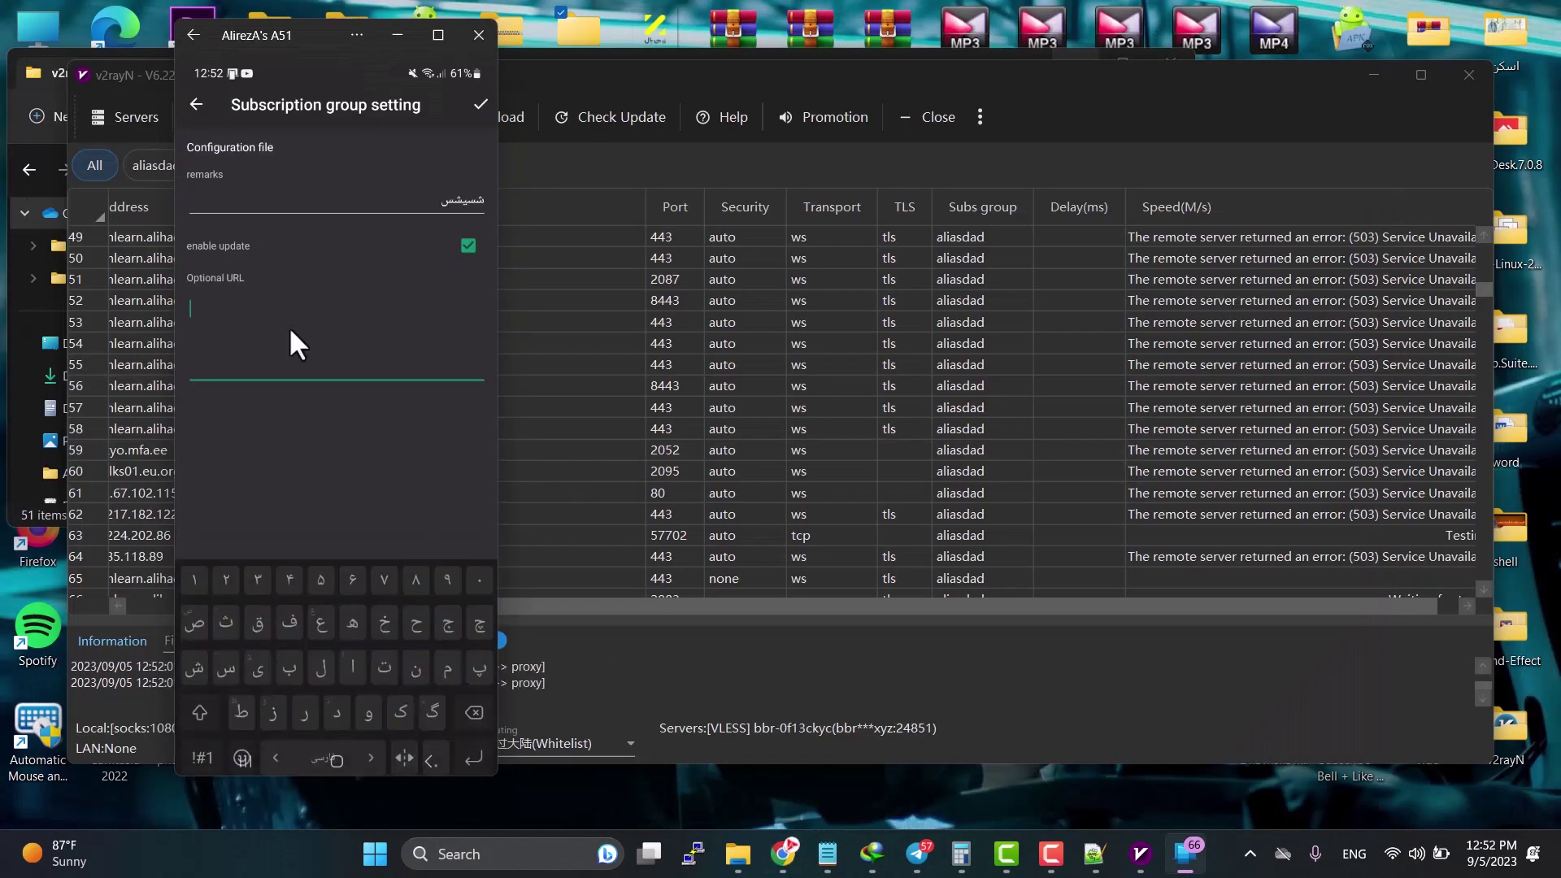
# Step: Paste the worker /sub link as the Optional URL and save the akajshs subscription
pyautogui.click(250, 324)
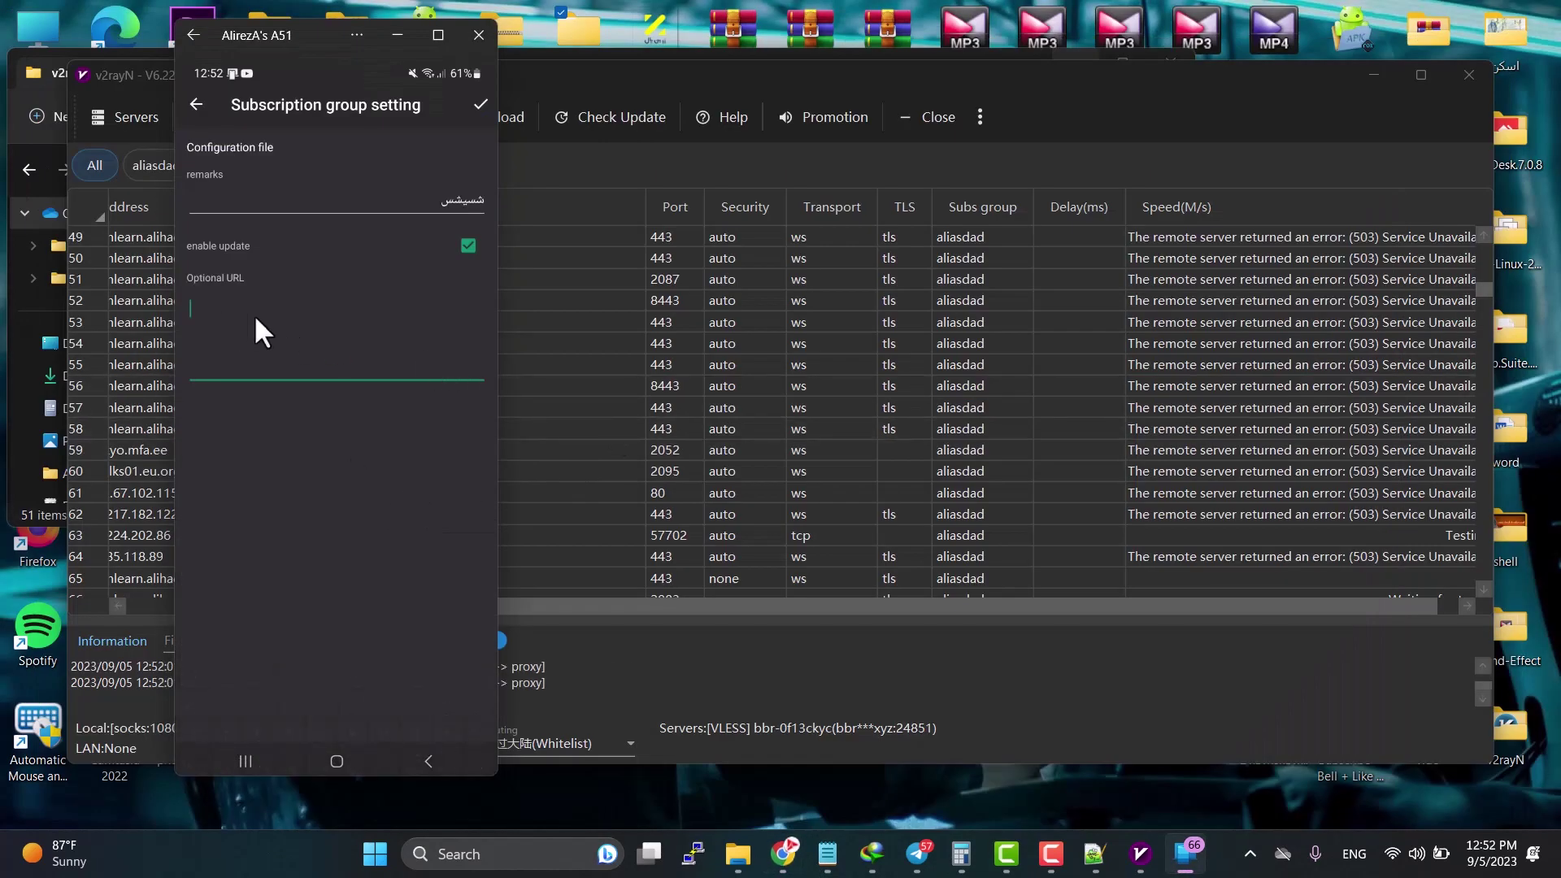
pyautogui.click(253, 314)
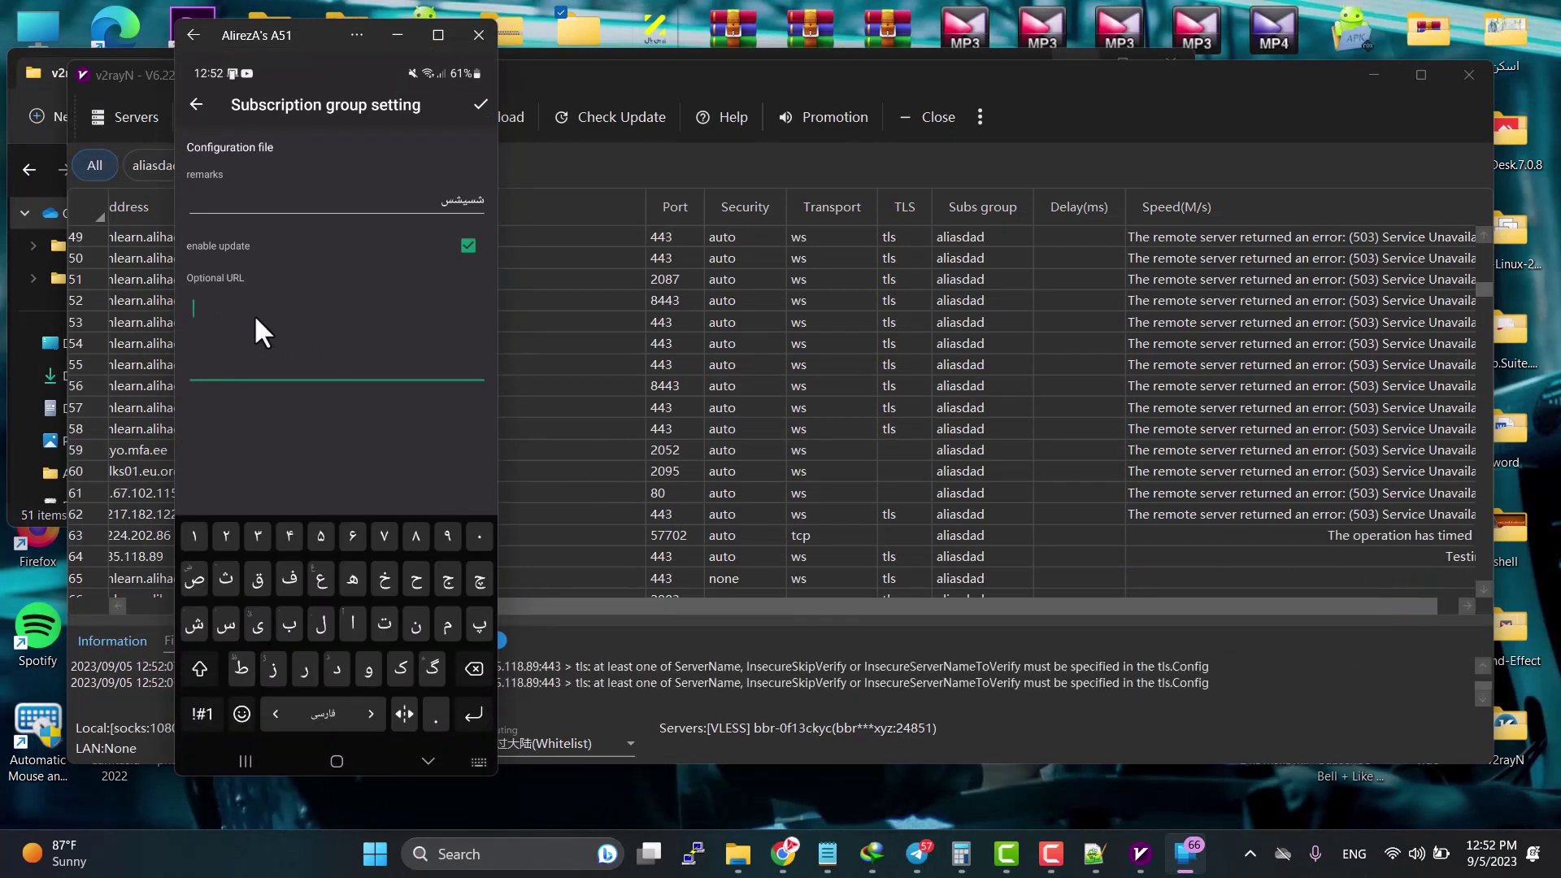
pyautogui.click(253, 314)
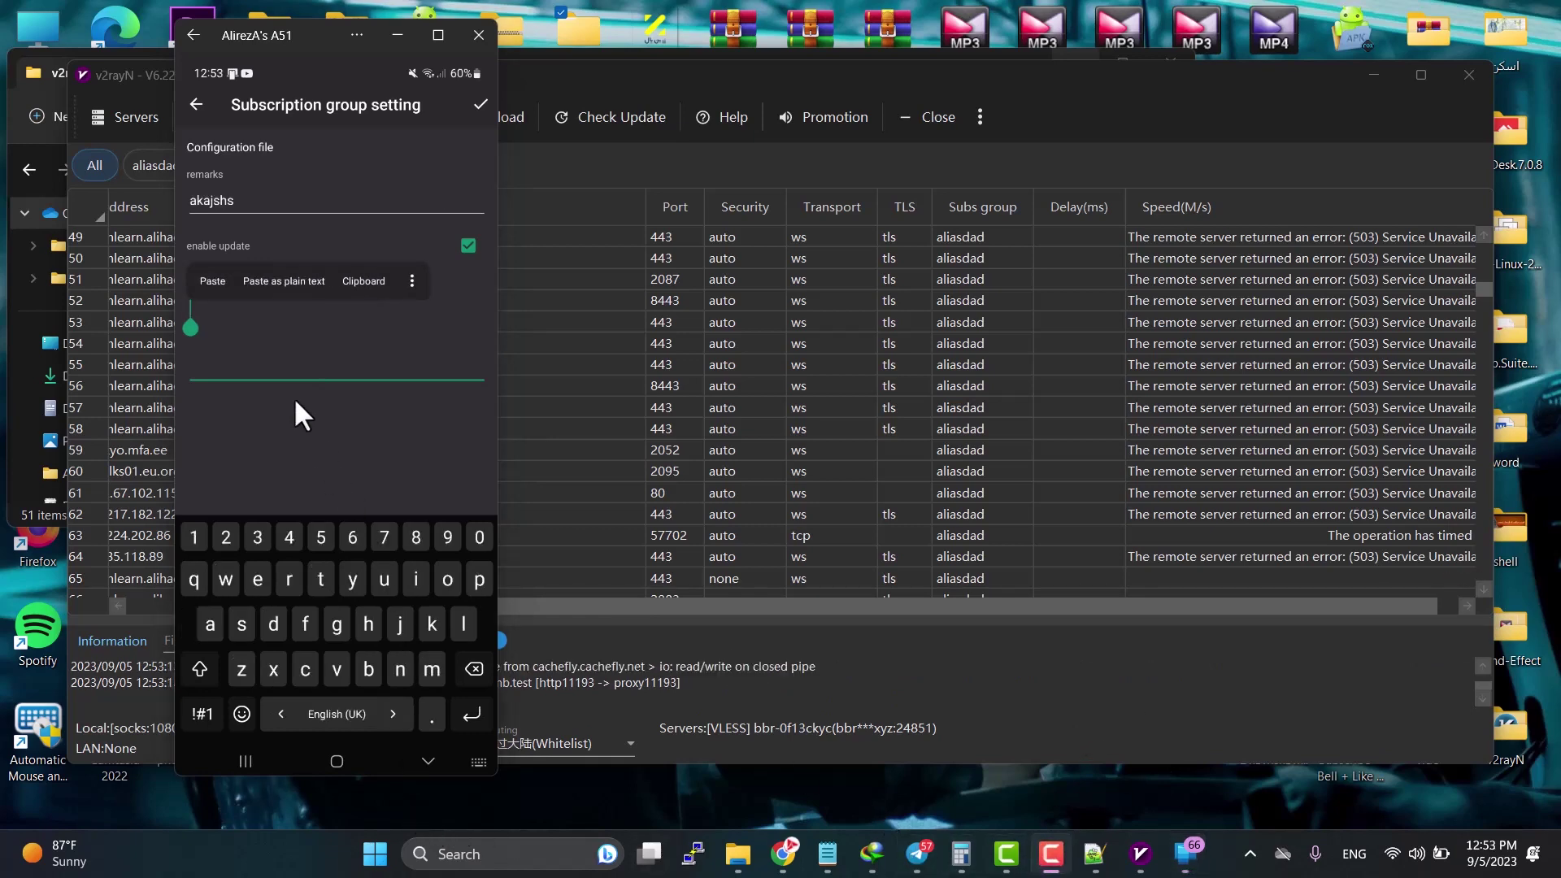
pyautogui.hotkey('ctrl', 'v')
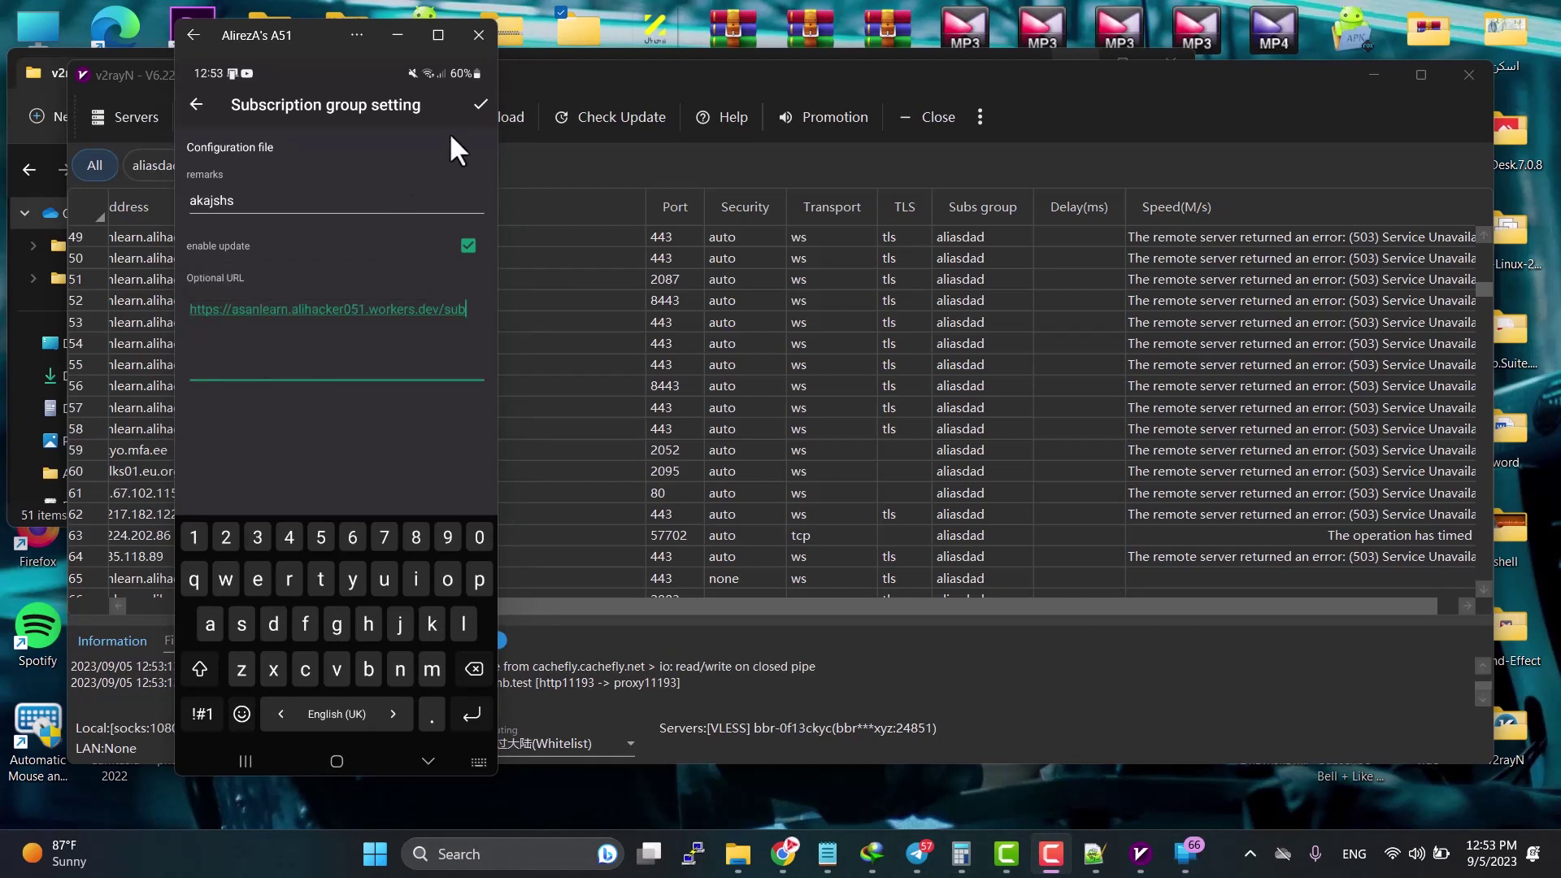
pyautogui.click(478, 102)
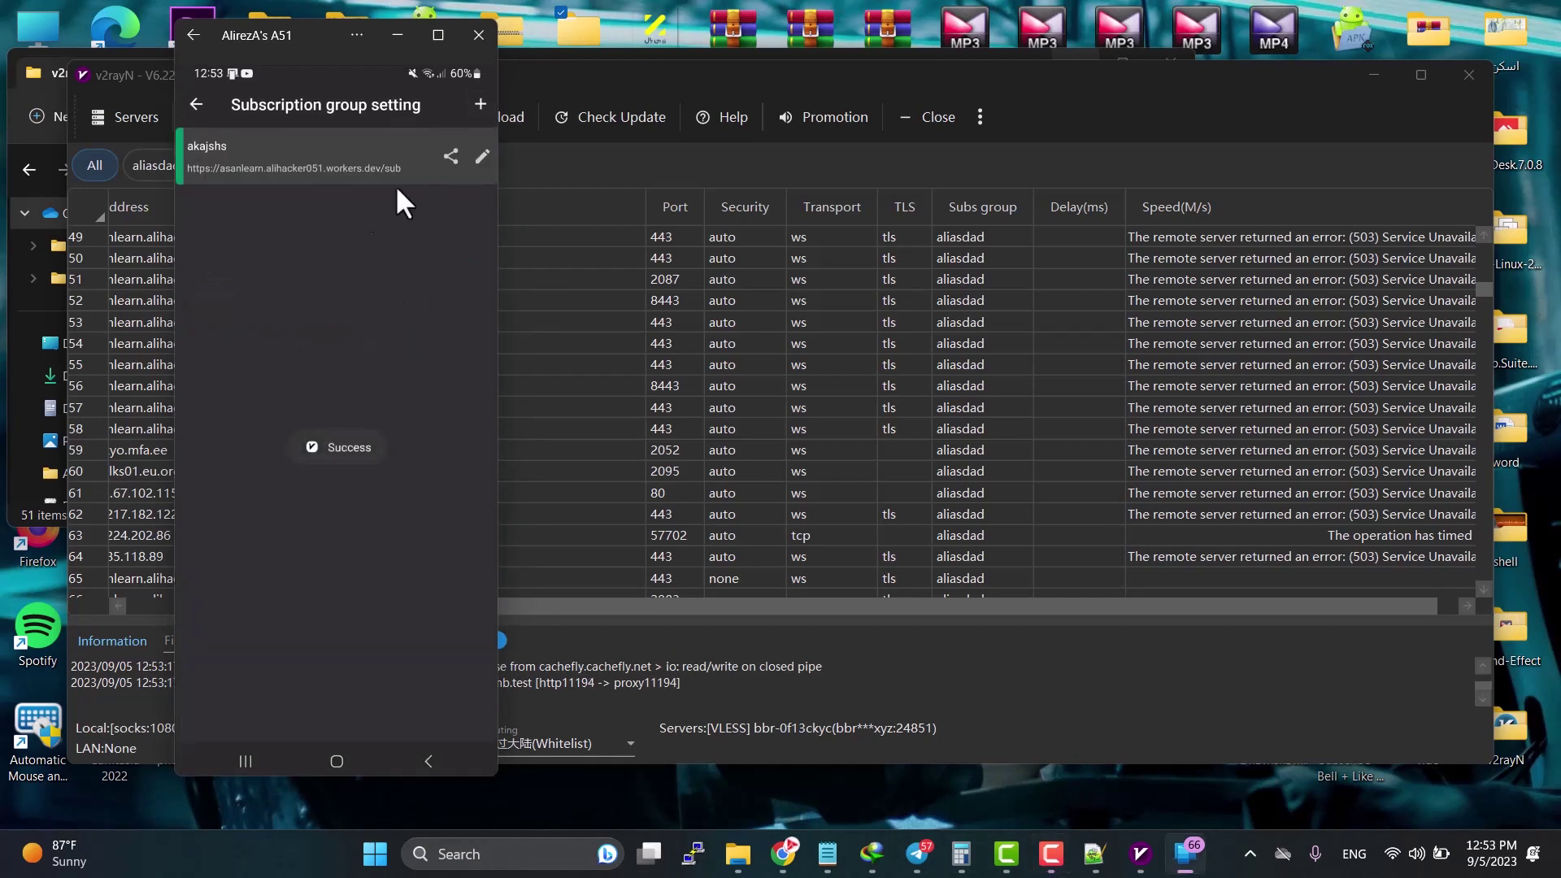
# Step: Update the akajshs subscription so the RELAY, NOWHERE and other worker configs appear
pyautogui.click(190, 101)
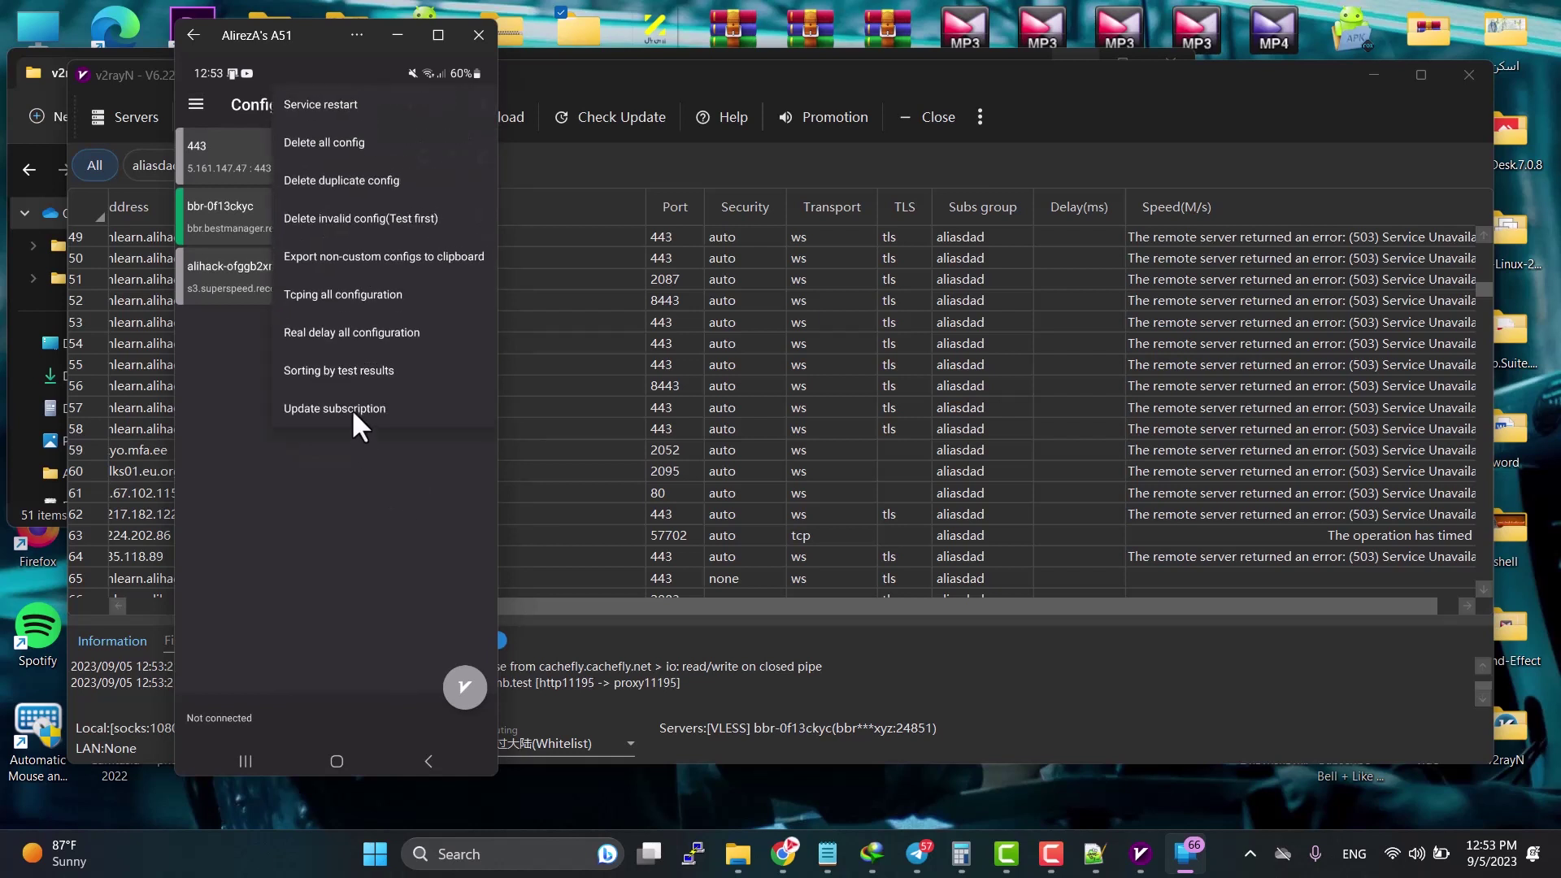
pyautogui.click(352, 408)
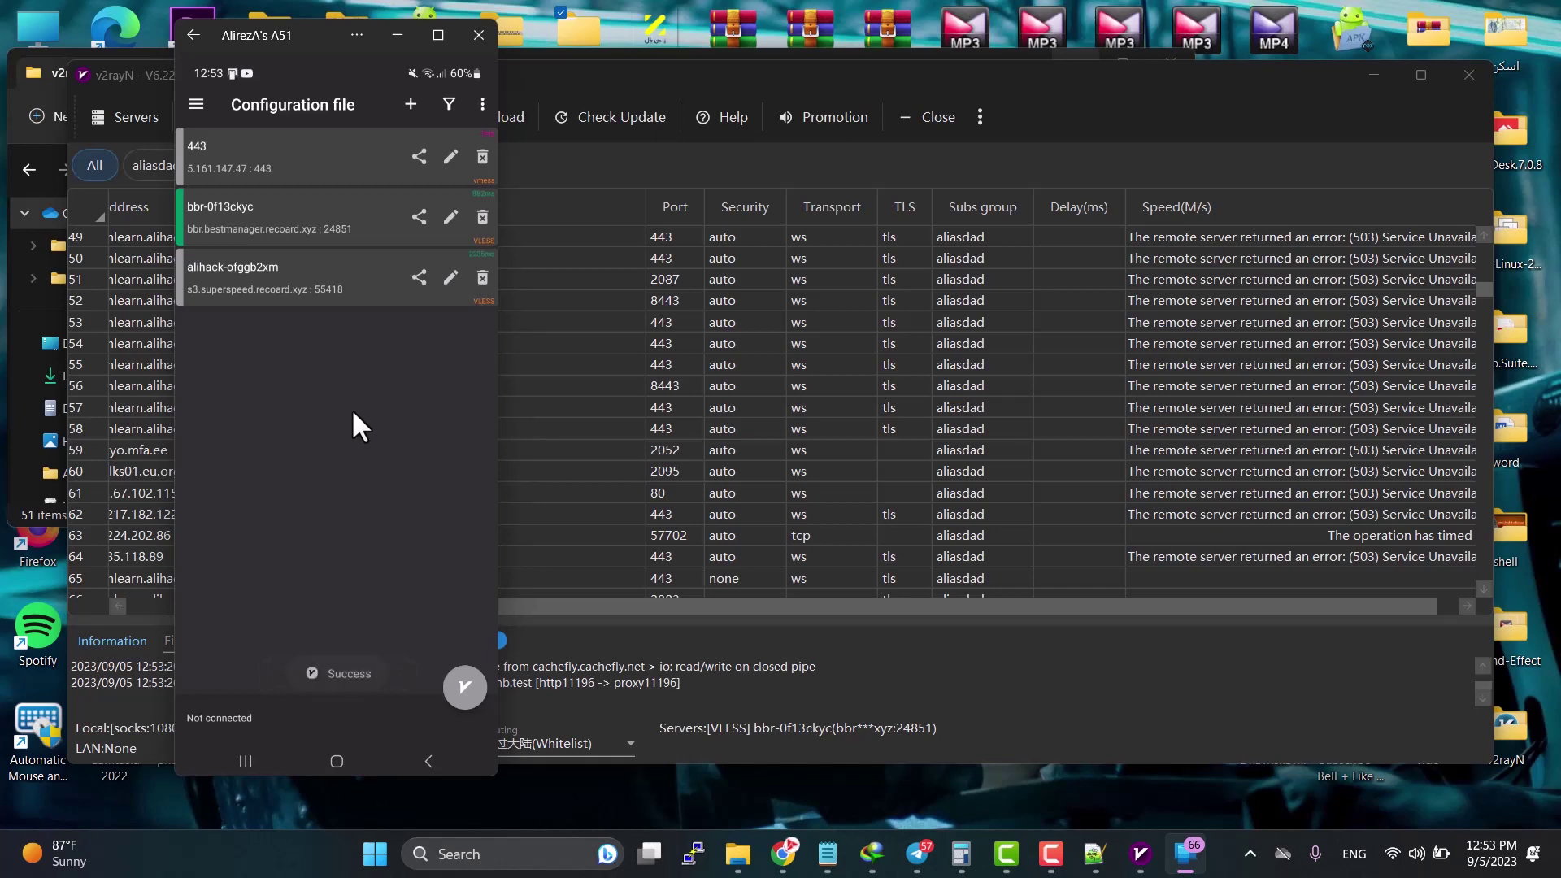
pyautogui.scroll(-10, 351, 410)
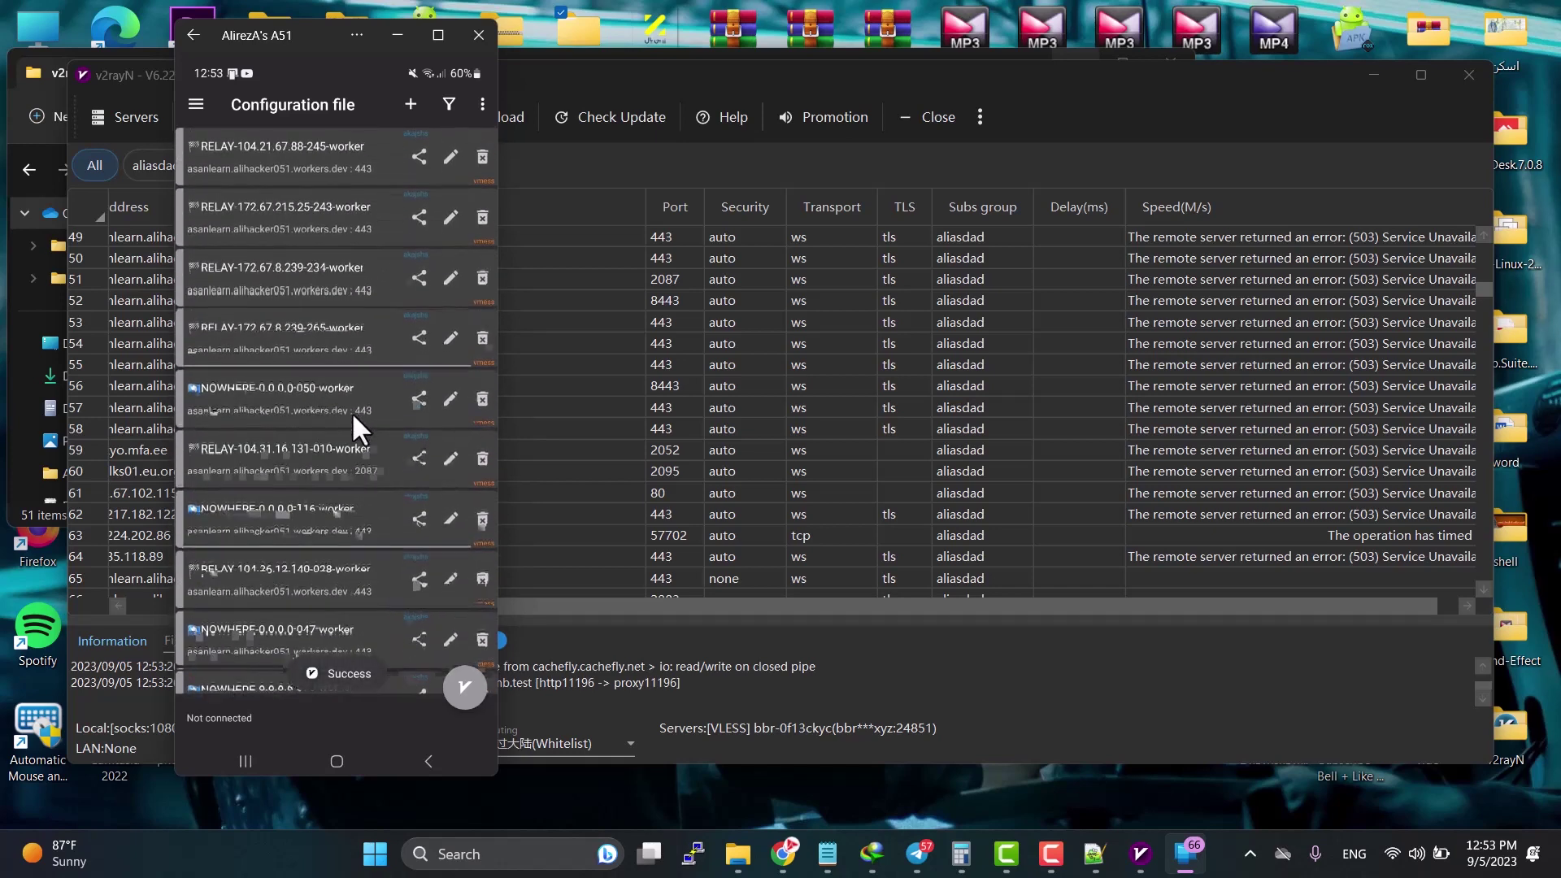
pyautogui.click(483, 106)
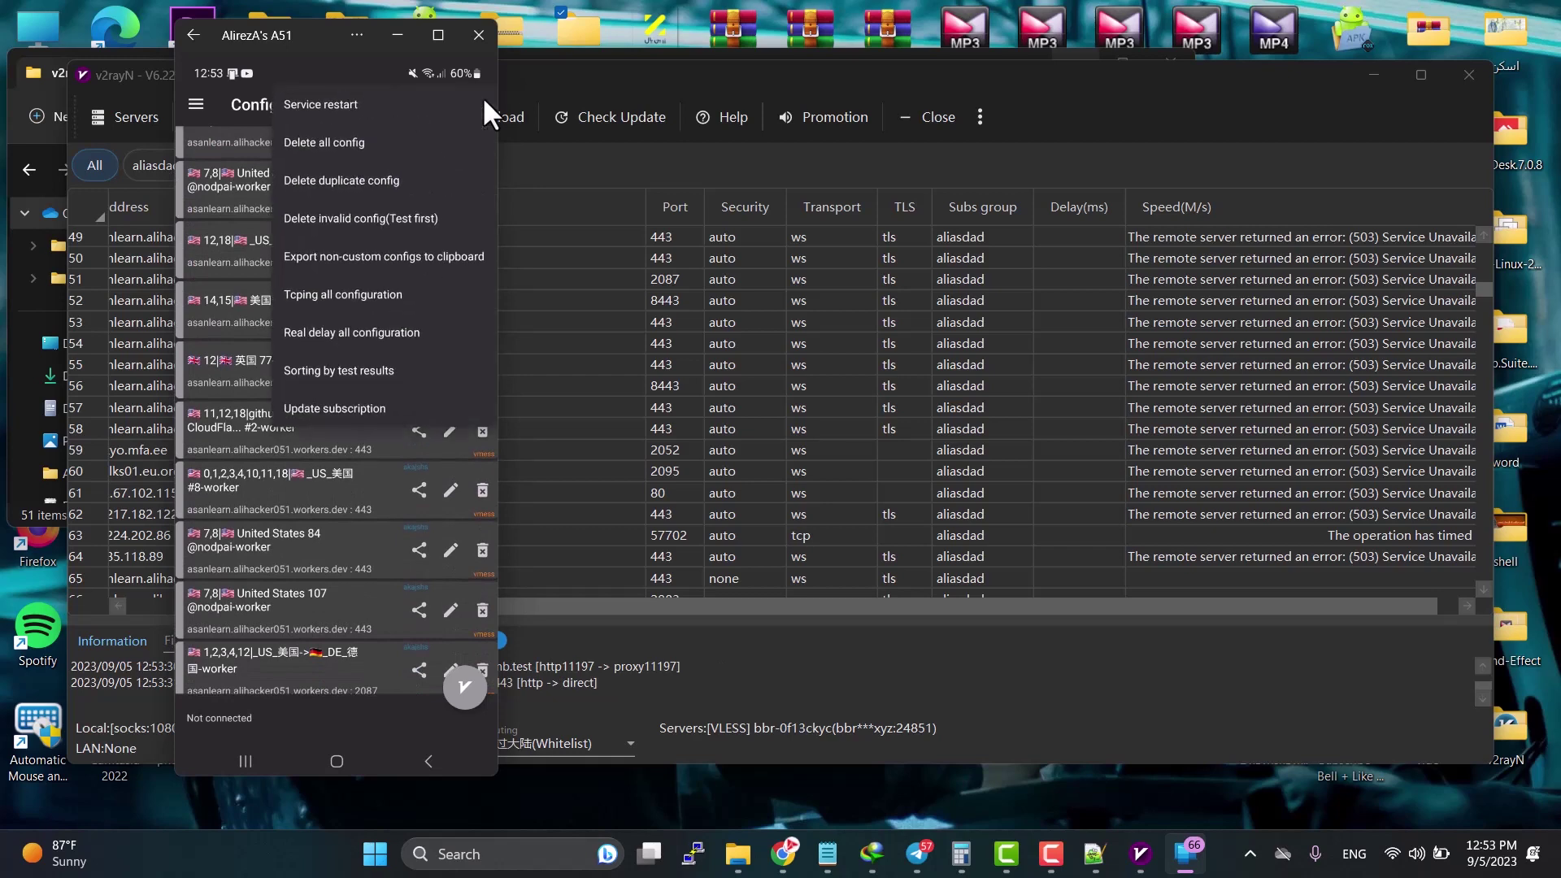
# Step: Run Real delay on all configurations and scroll through the list to review results
pyautogui.click(373, 334)
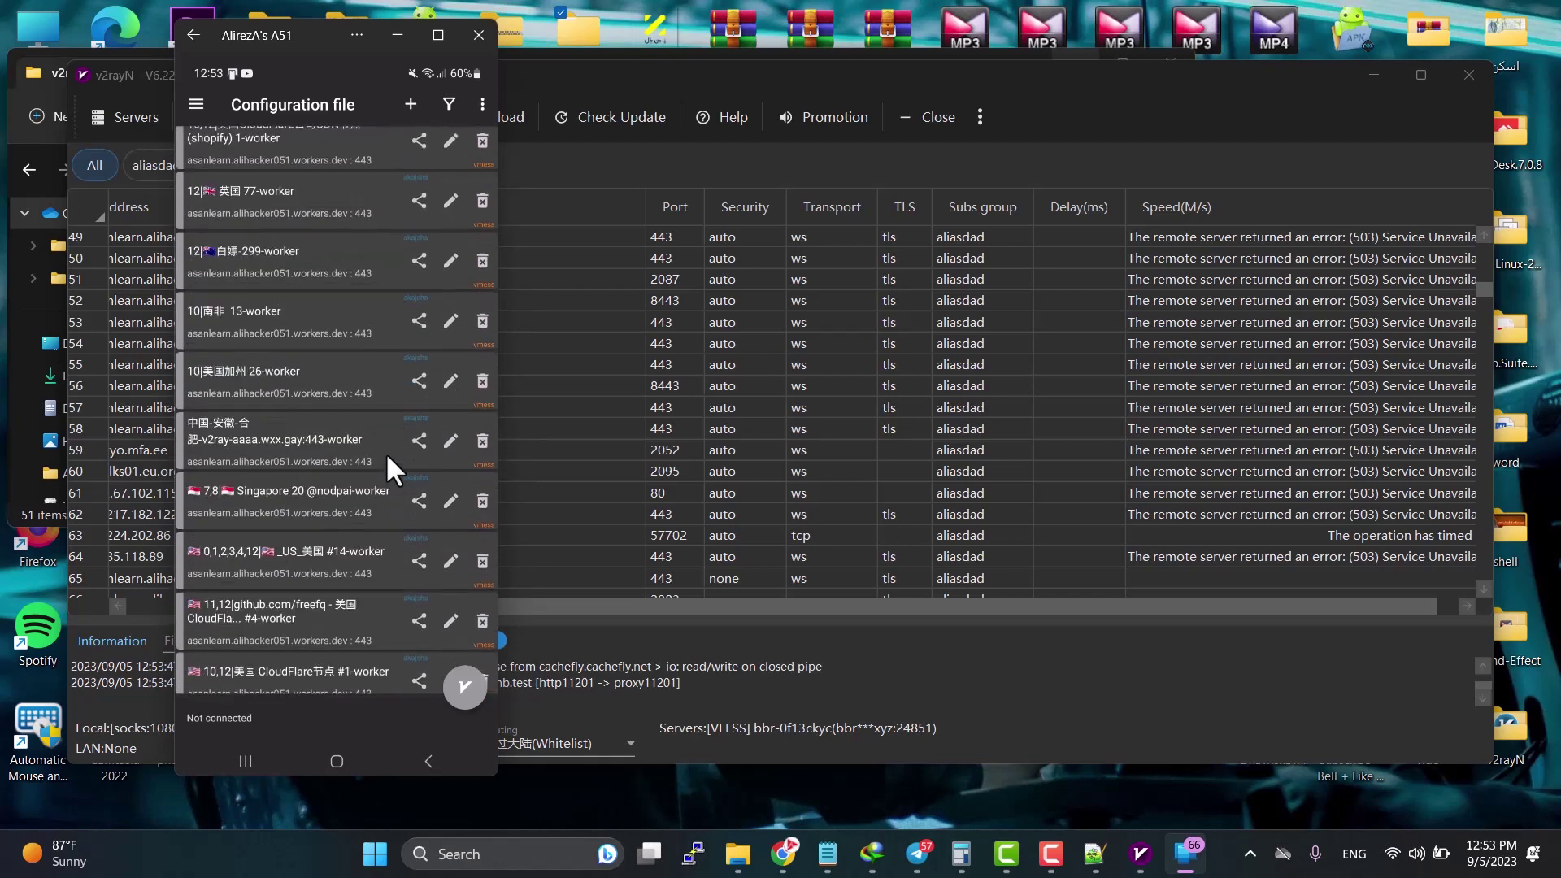
pyautogui.scroll(-5, 386, 452)
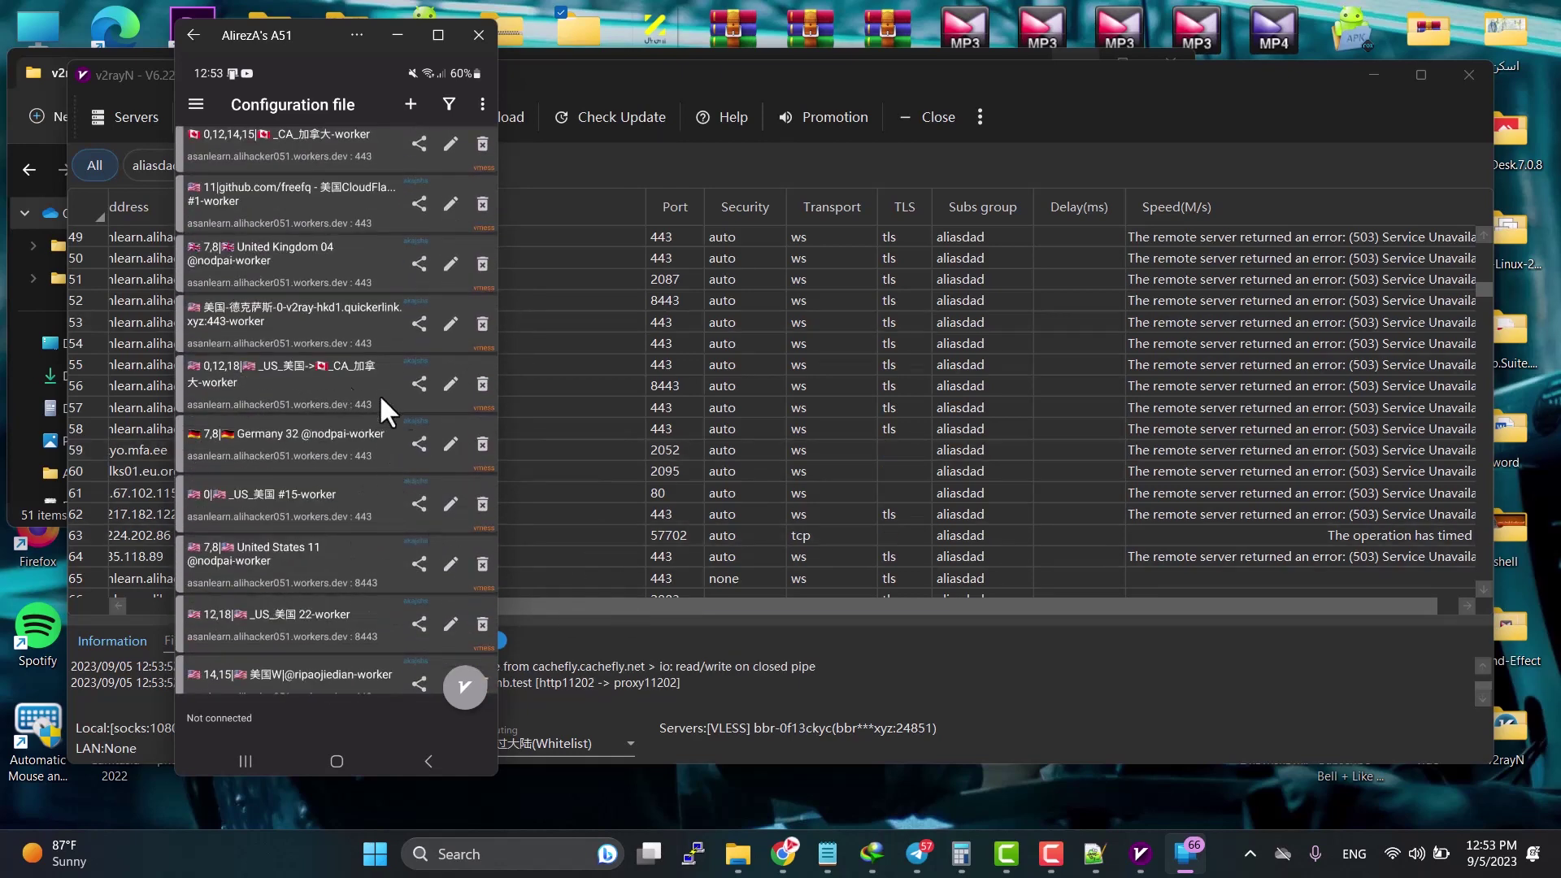
pyautogui.scroll(3, 403, 418)
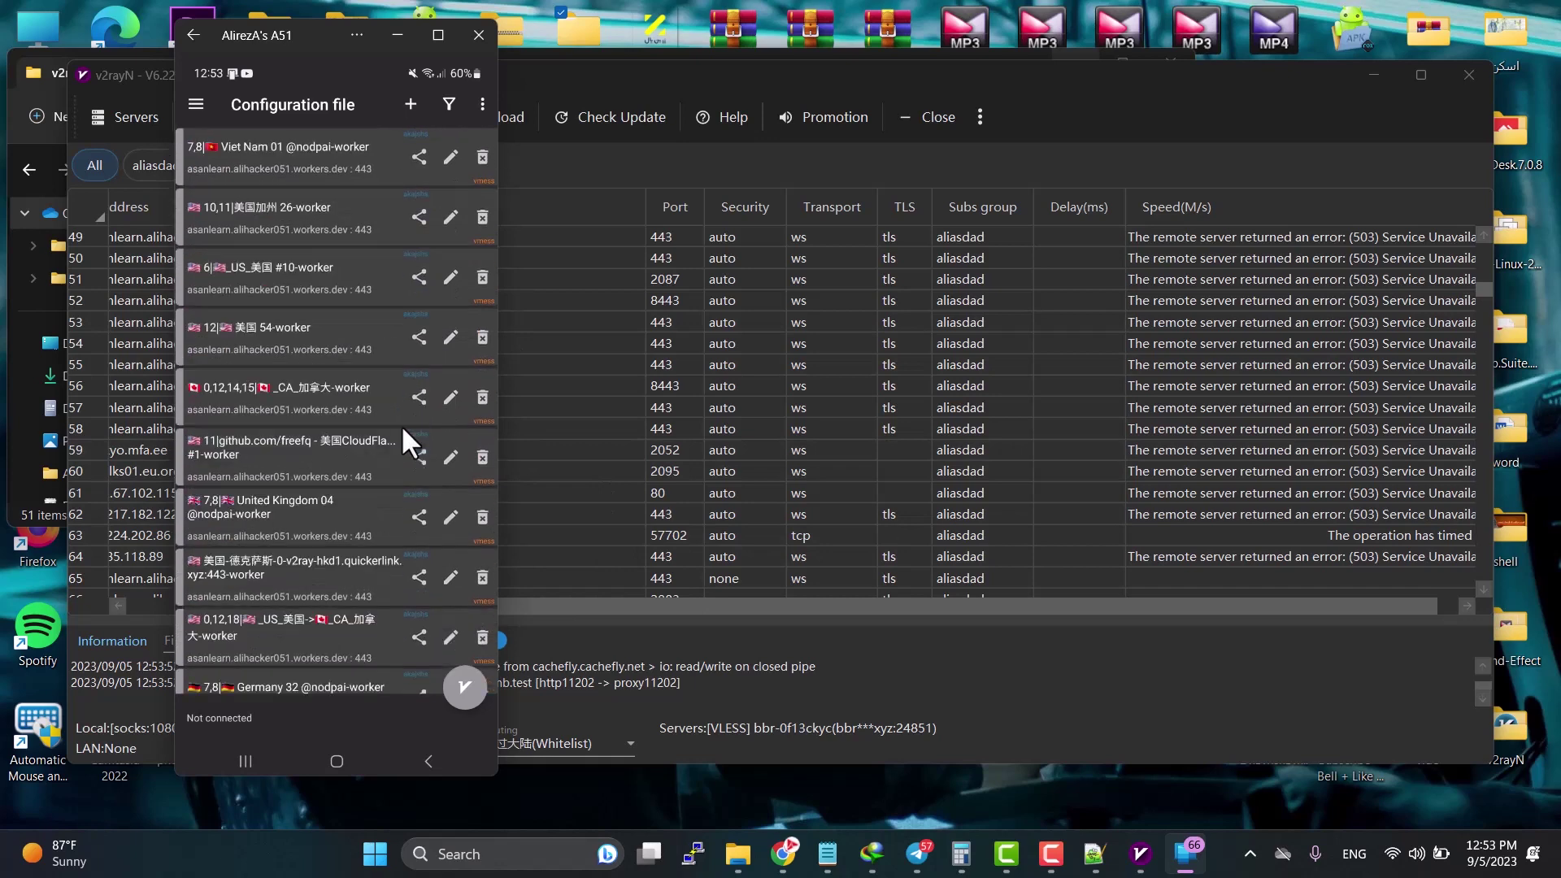
pyautogui.scroll(5, 392, 457)
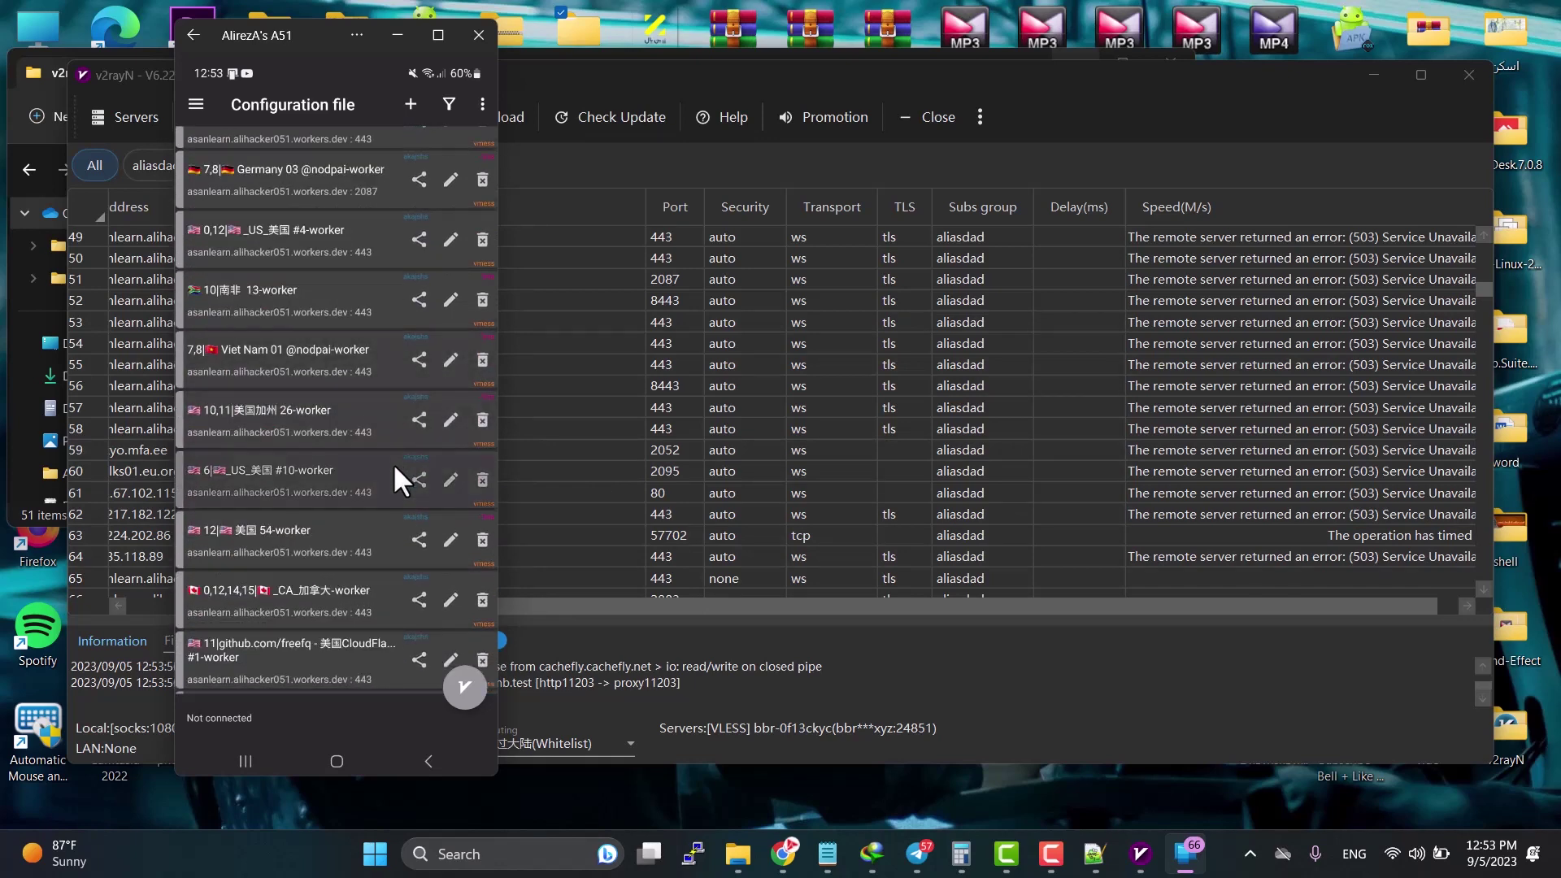
pyautogui.scroll(2, 394, 465)
pyautogui.scroll(-8, 394, 466)
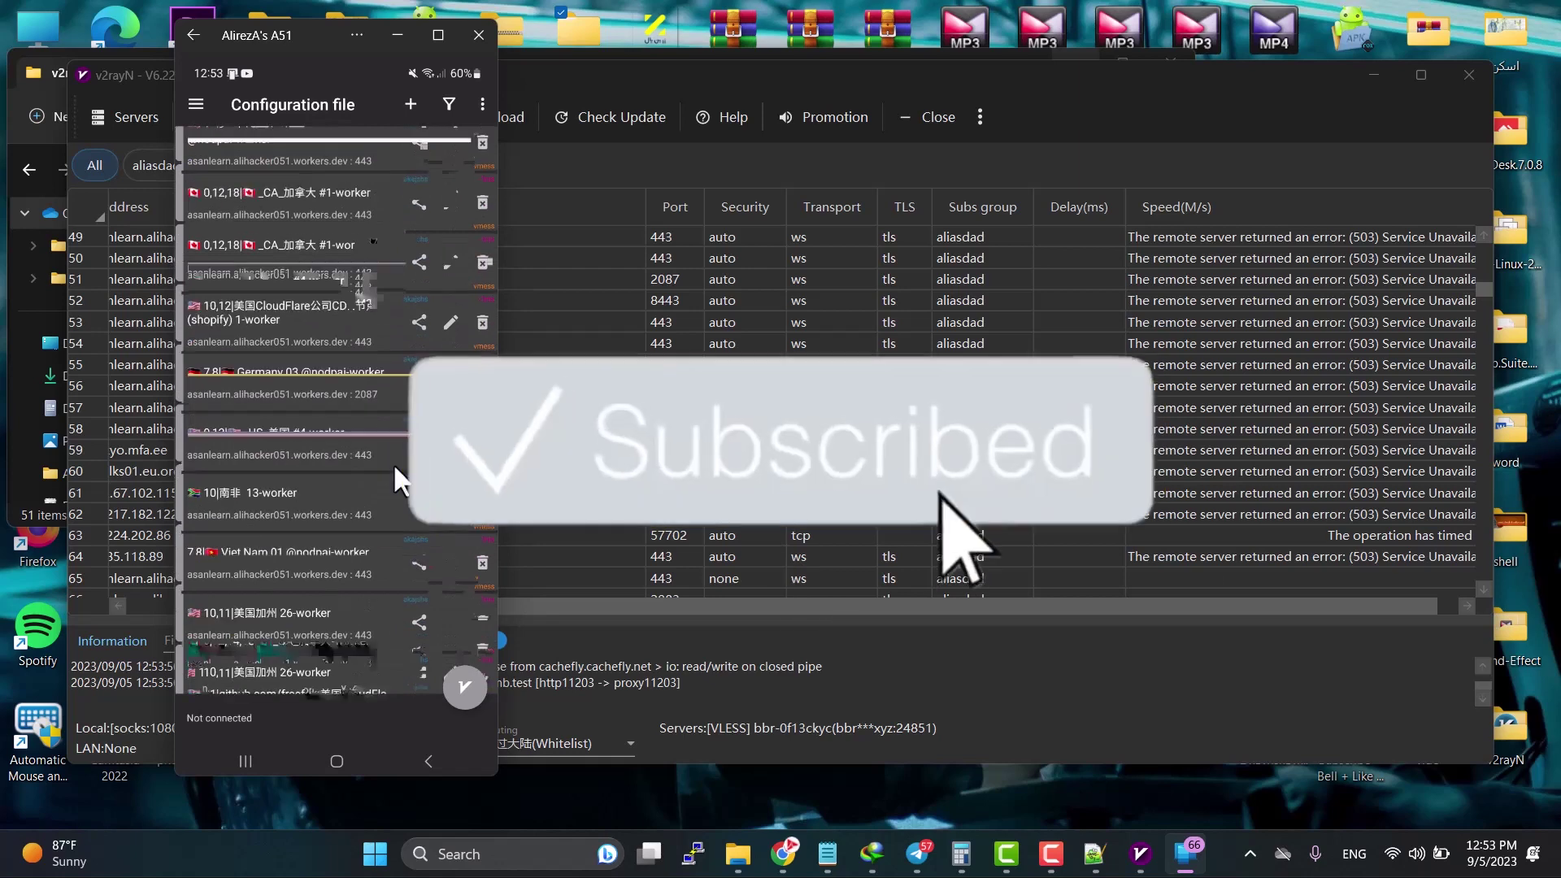
pyautogui.scroll(-5, 395, 468)
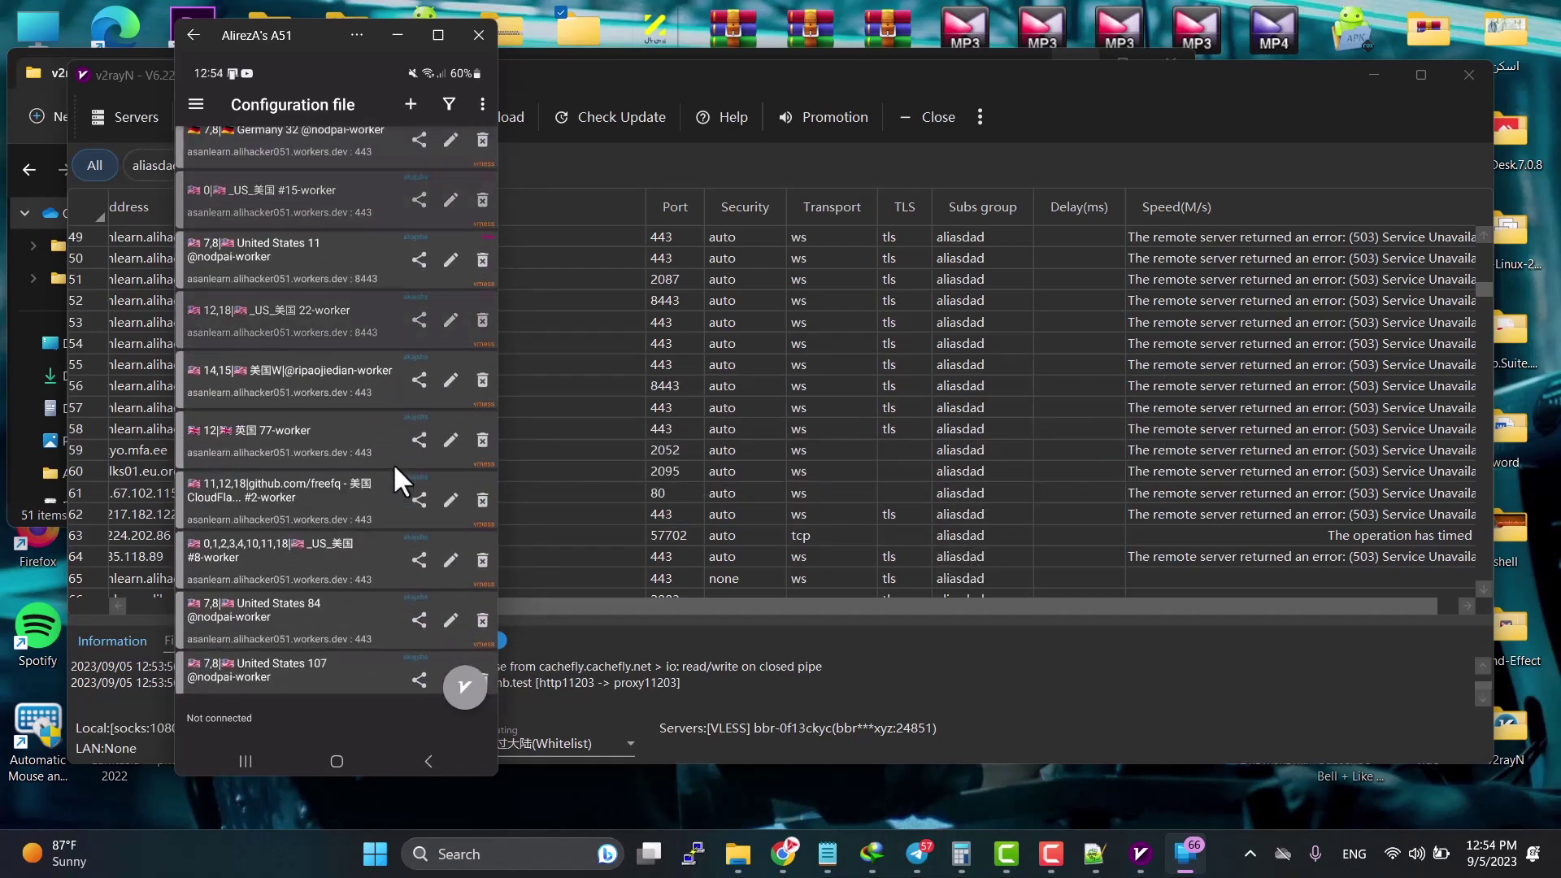
pyautogui.scroll(-10, 393, 461)
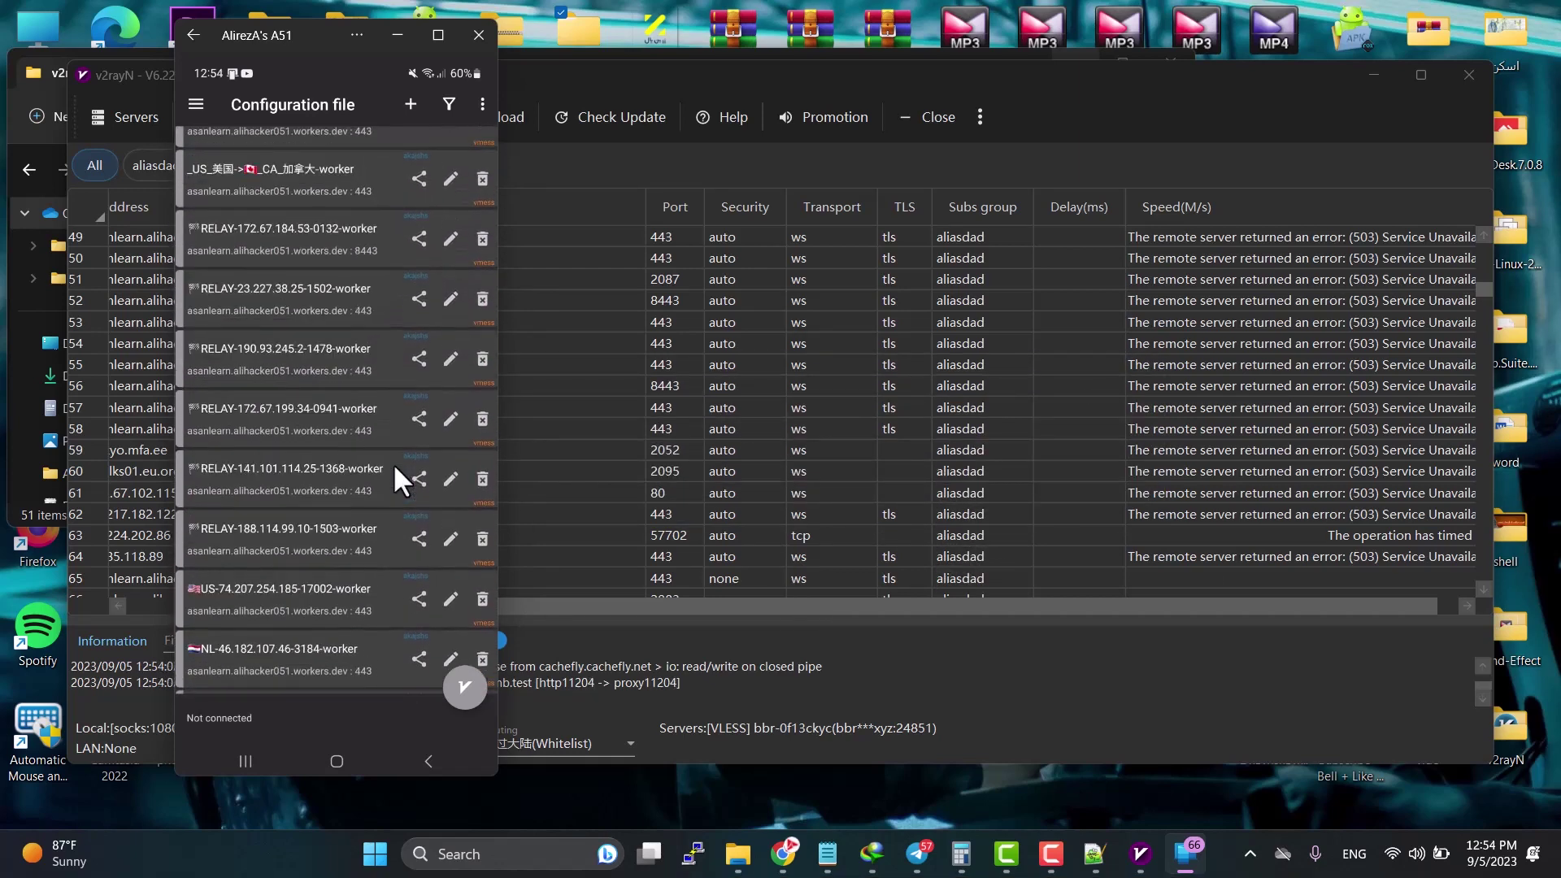
pyautogui.scroll(-10, 392, 462)
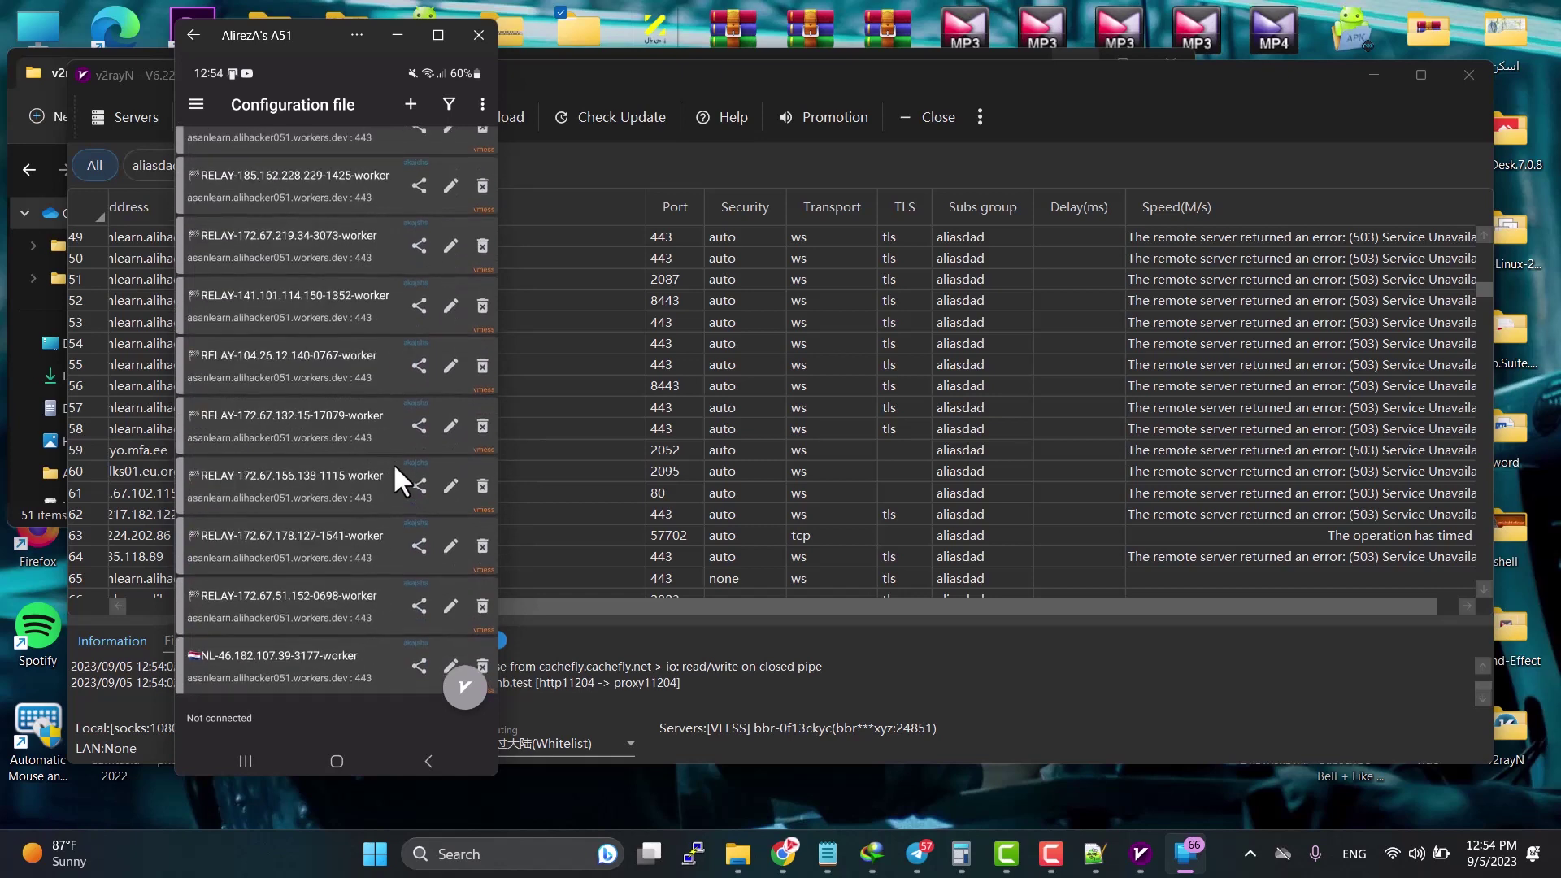
pyautogui.scroll(-10, 393, 462)
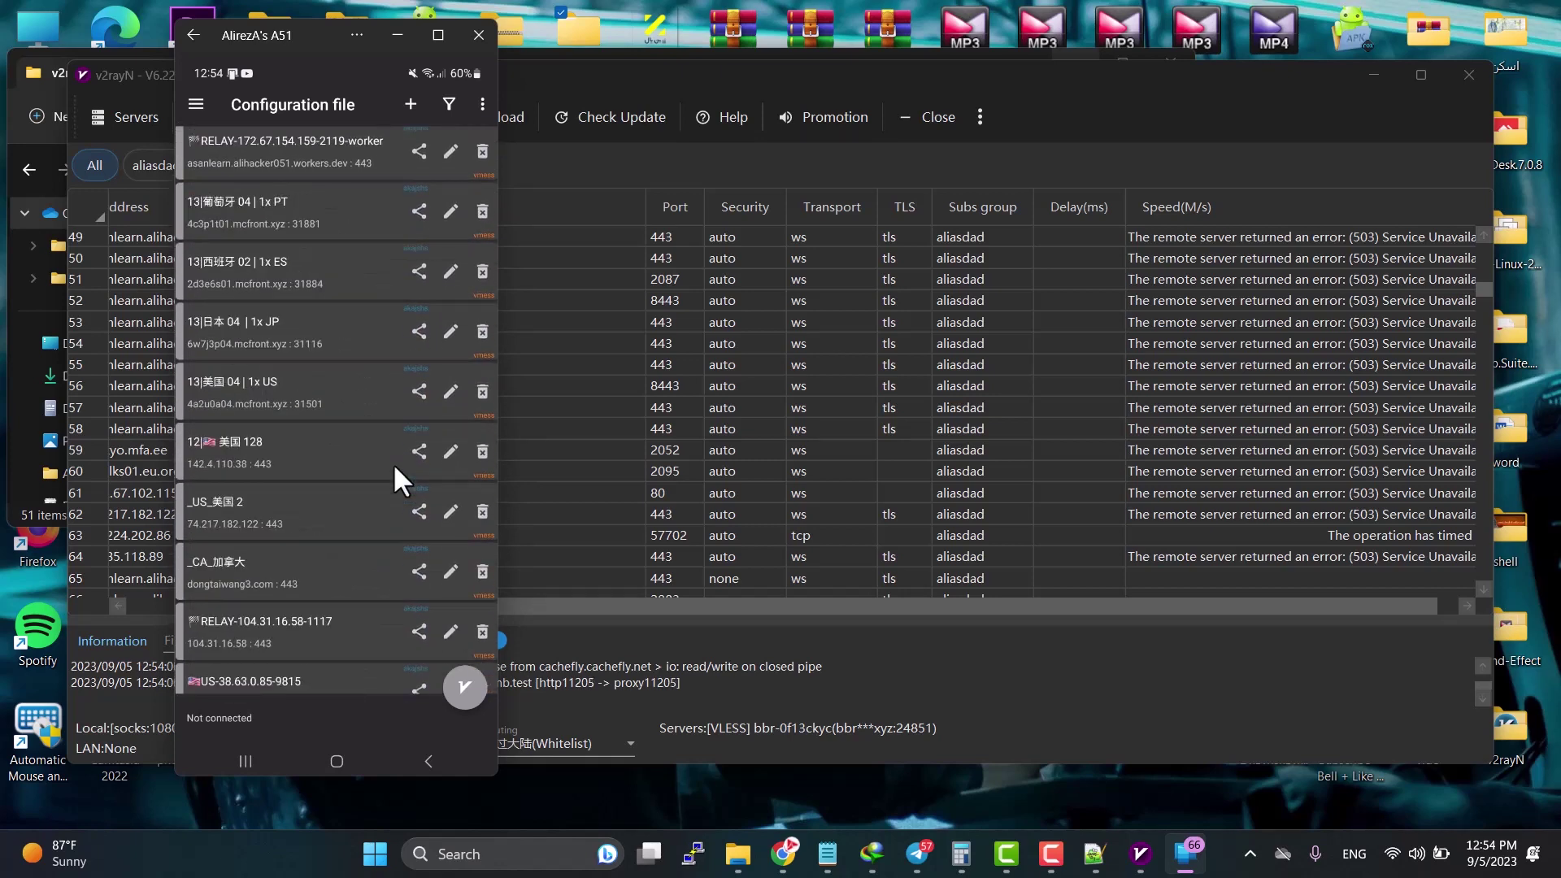
pyautogui.scroll(-10, 393, 462)
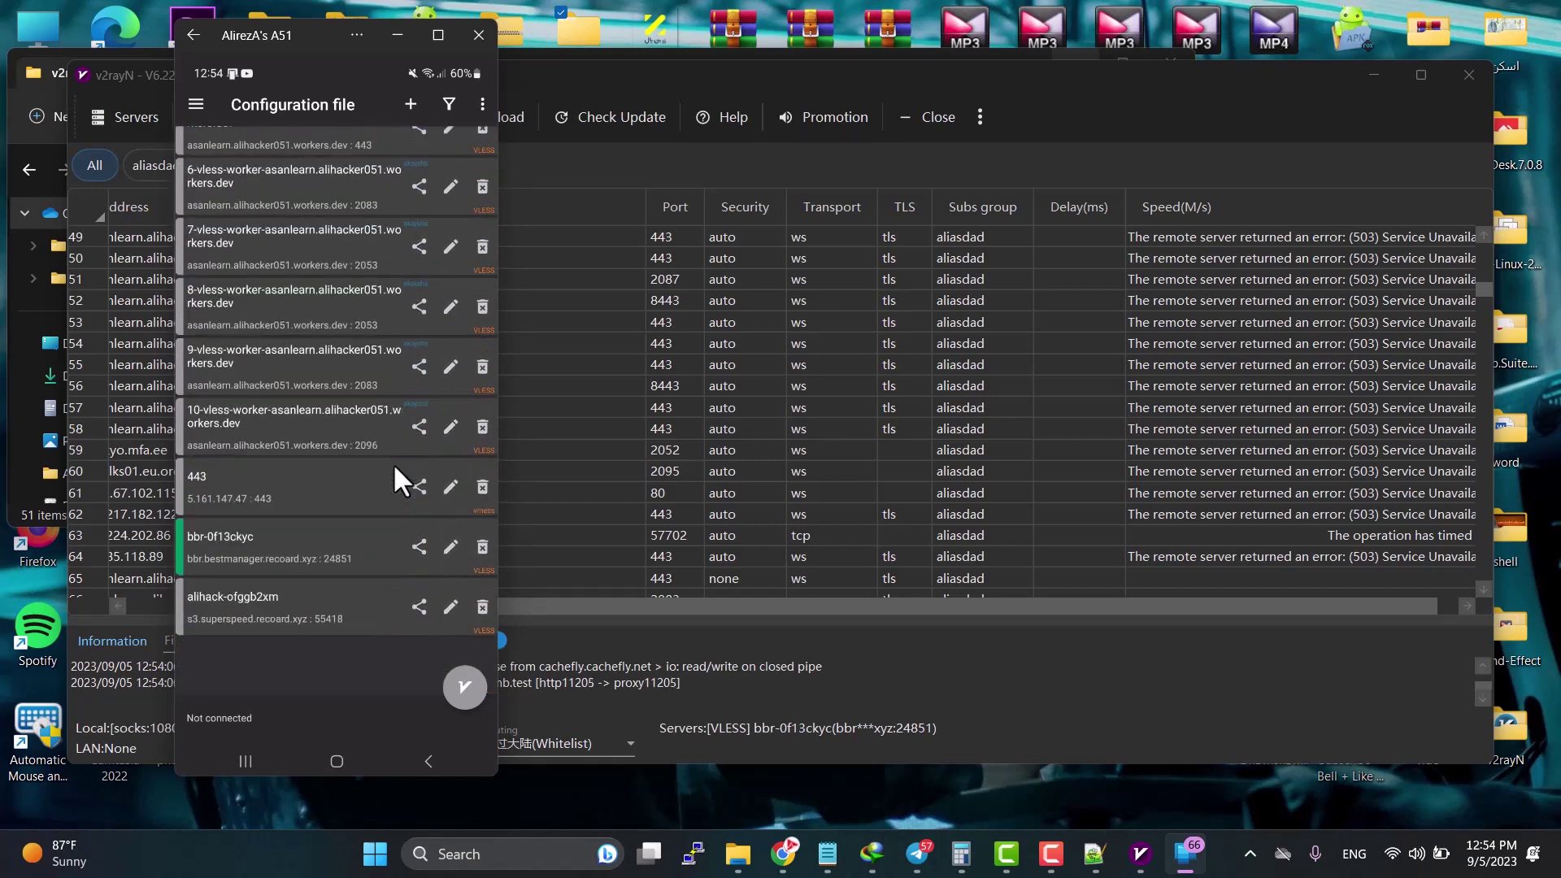
pyautogui.scroll(3, 392, 462)
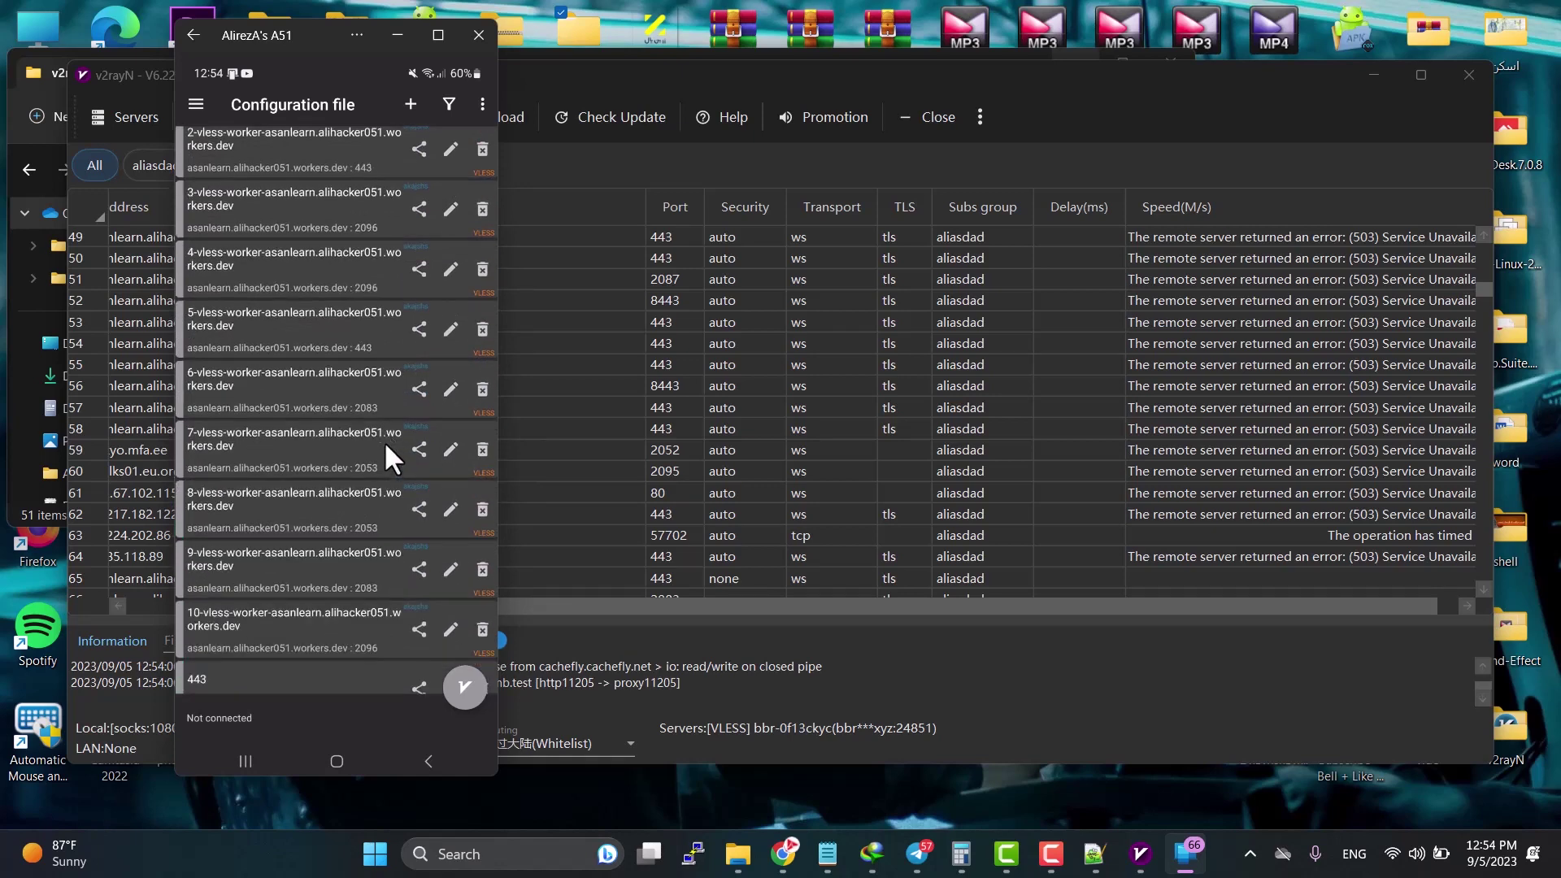
pyautogui.scroll(-2, 385, 443)
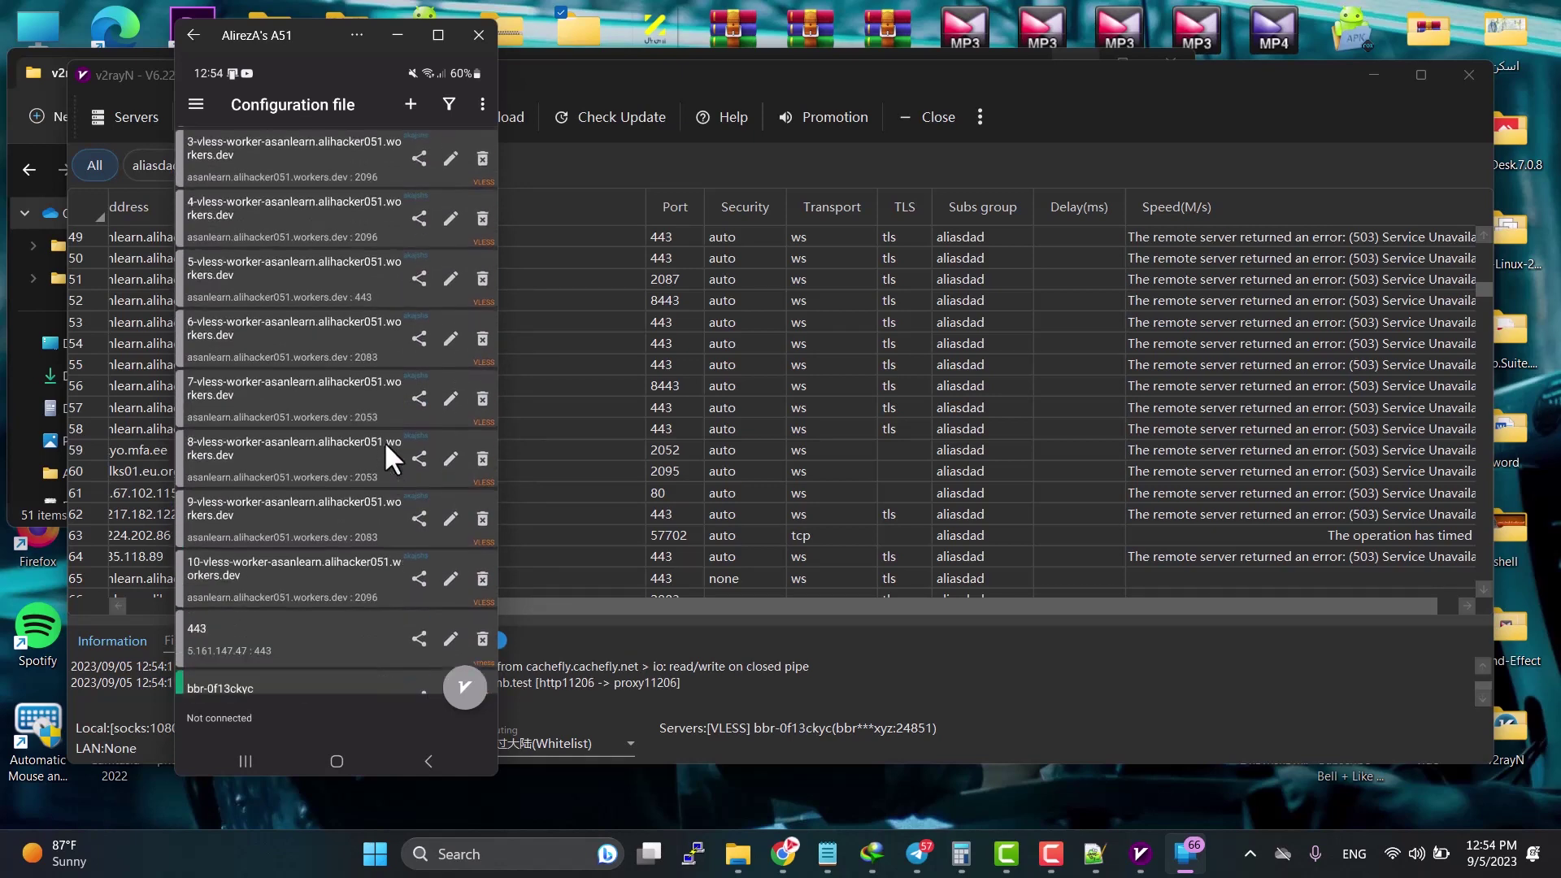
pyautogui.scroll(8, 385, 446)
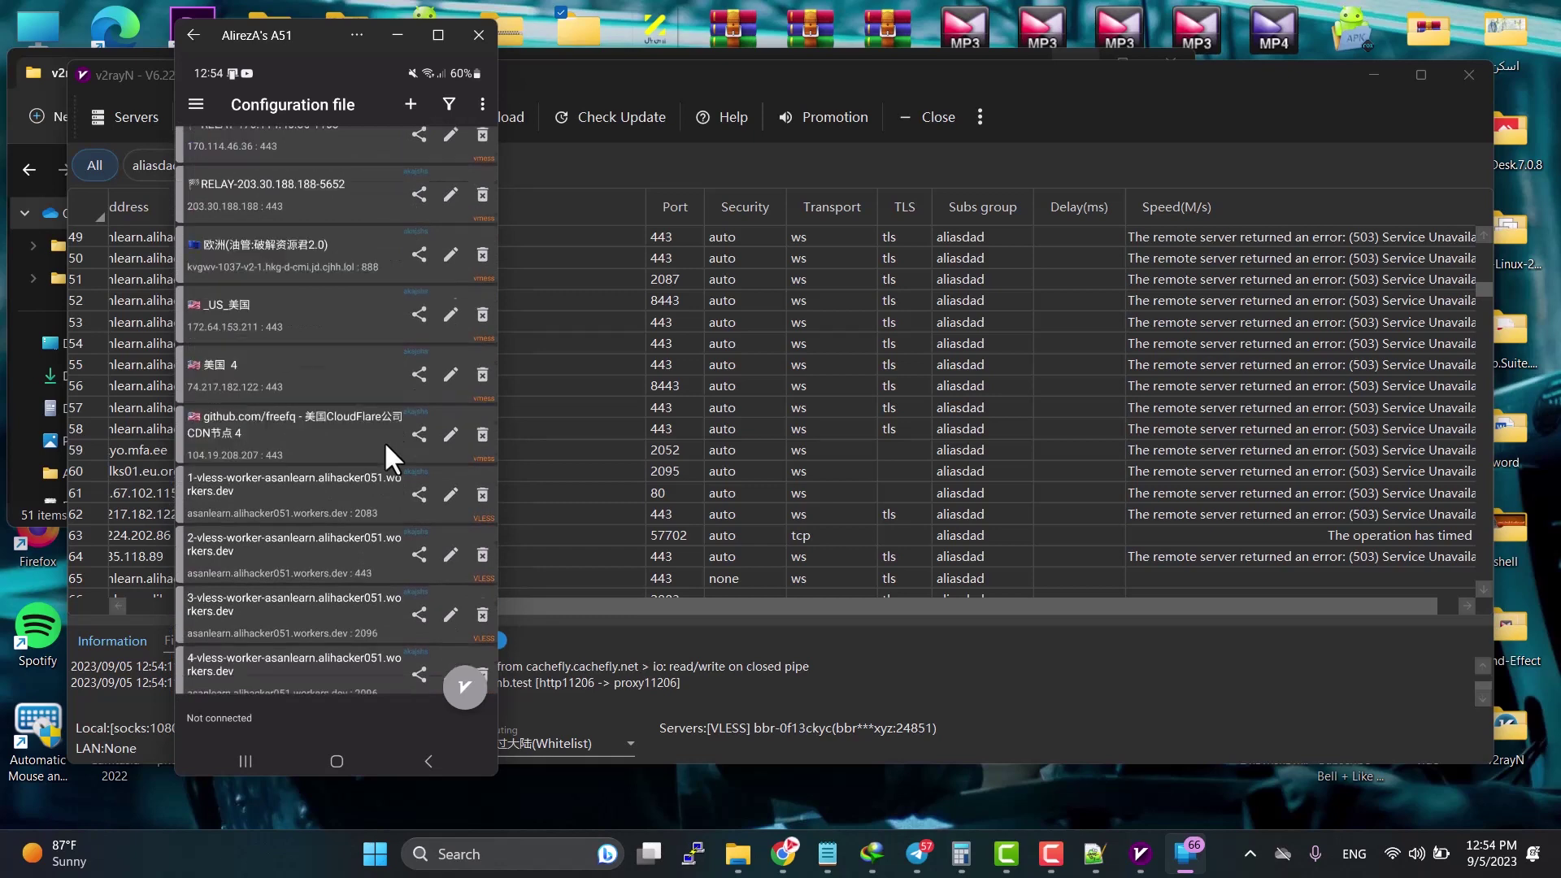
pyautogui.scroll(8, 384, 441)
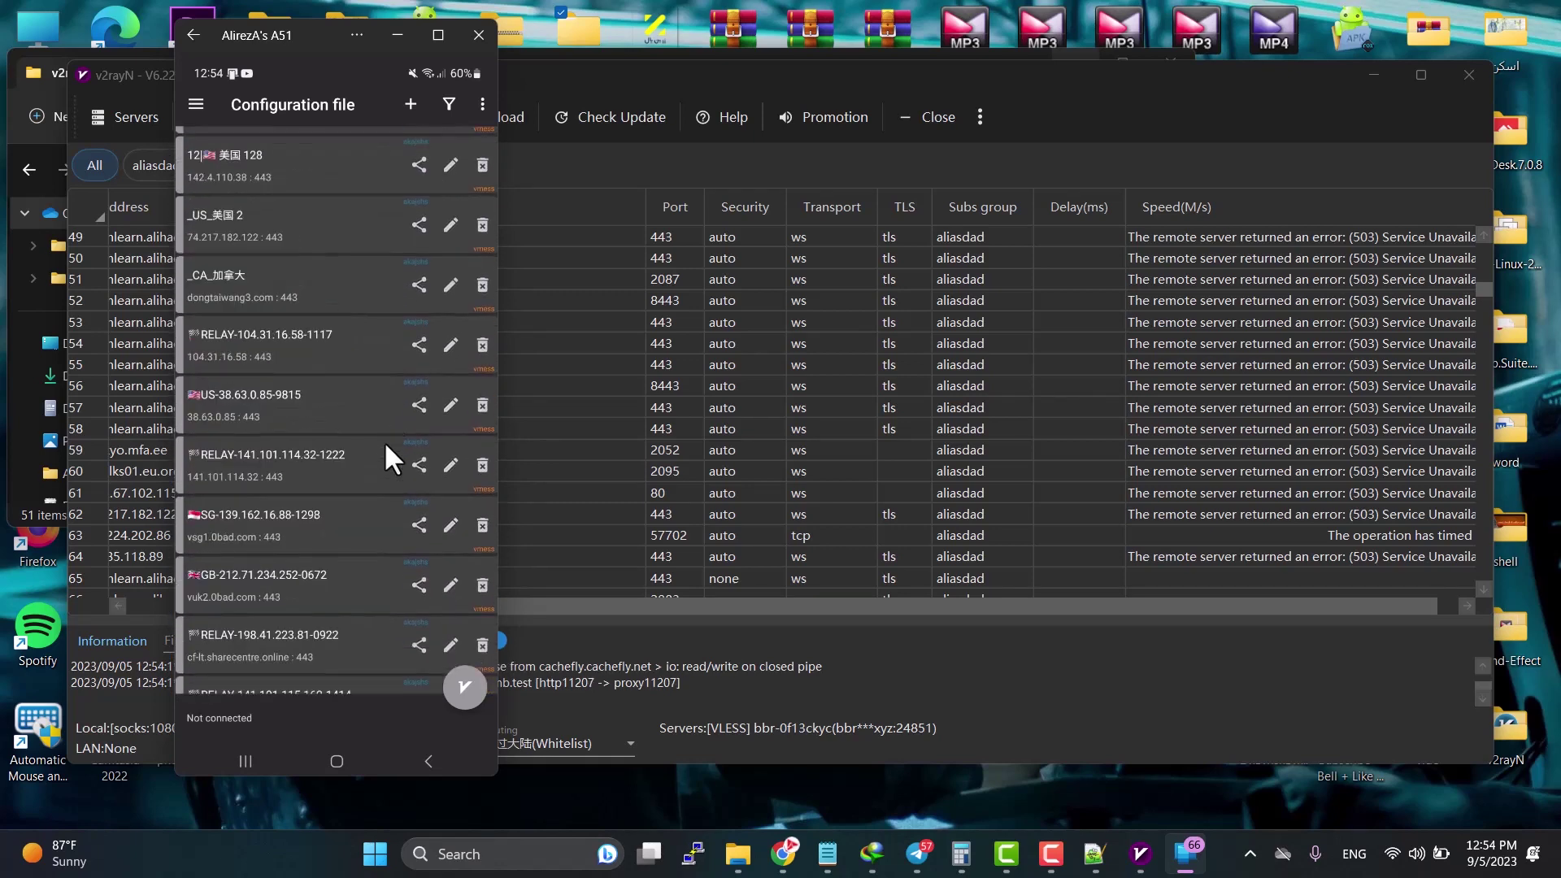
pyautogui.scroll(-5, 1139, 488)
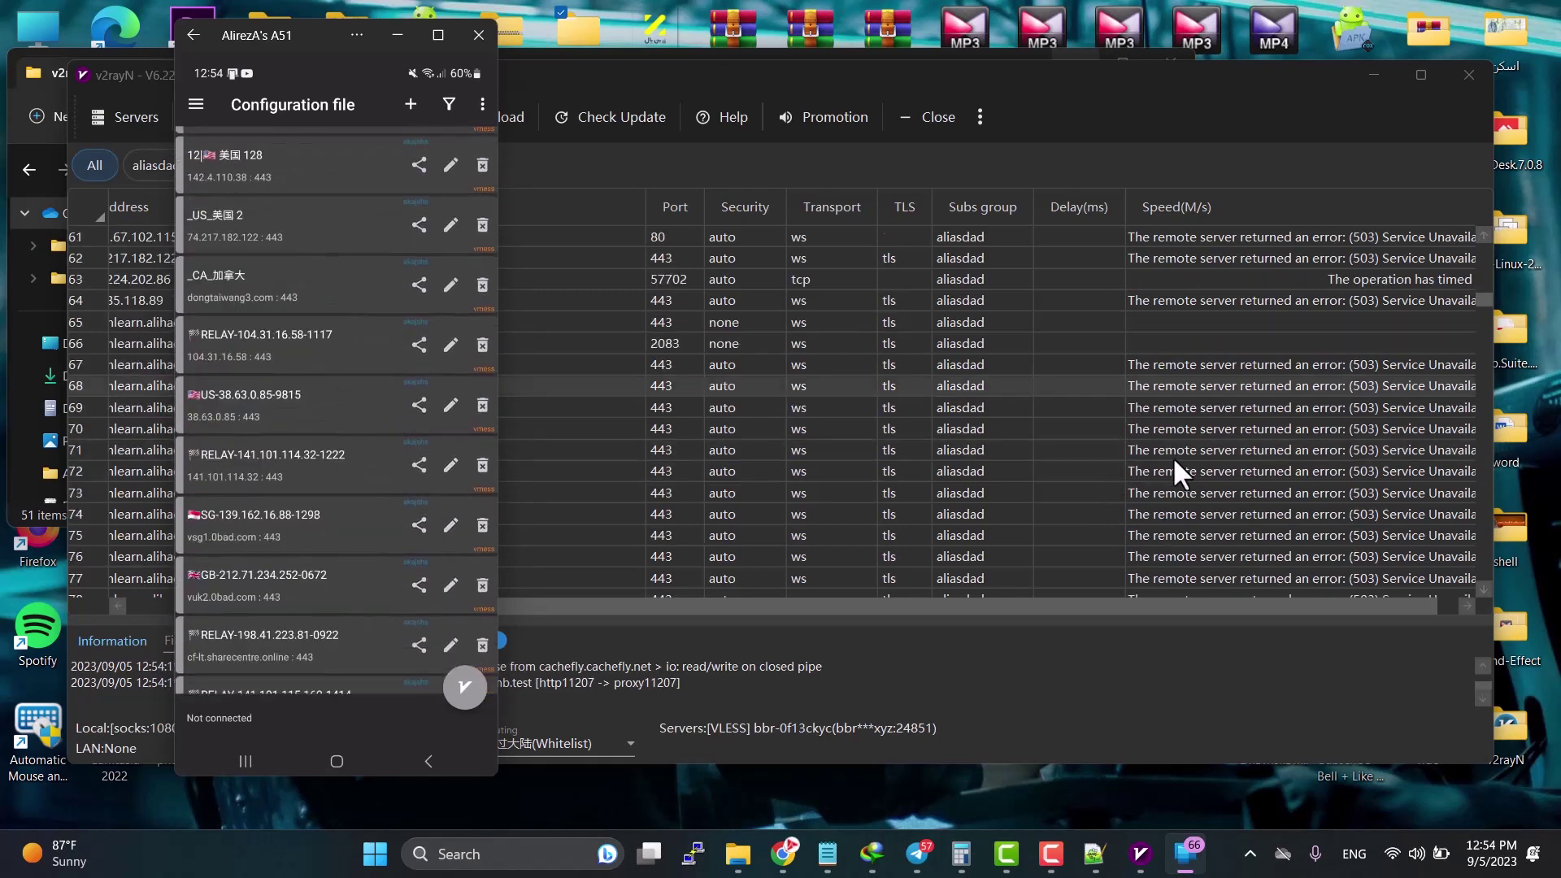
pyautogui.scroll(-7, 1287, 457)
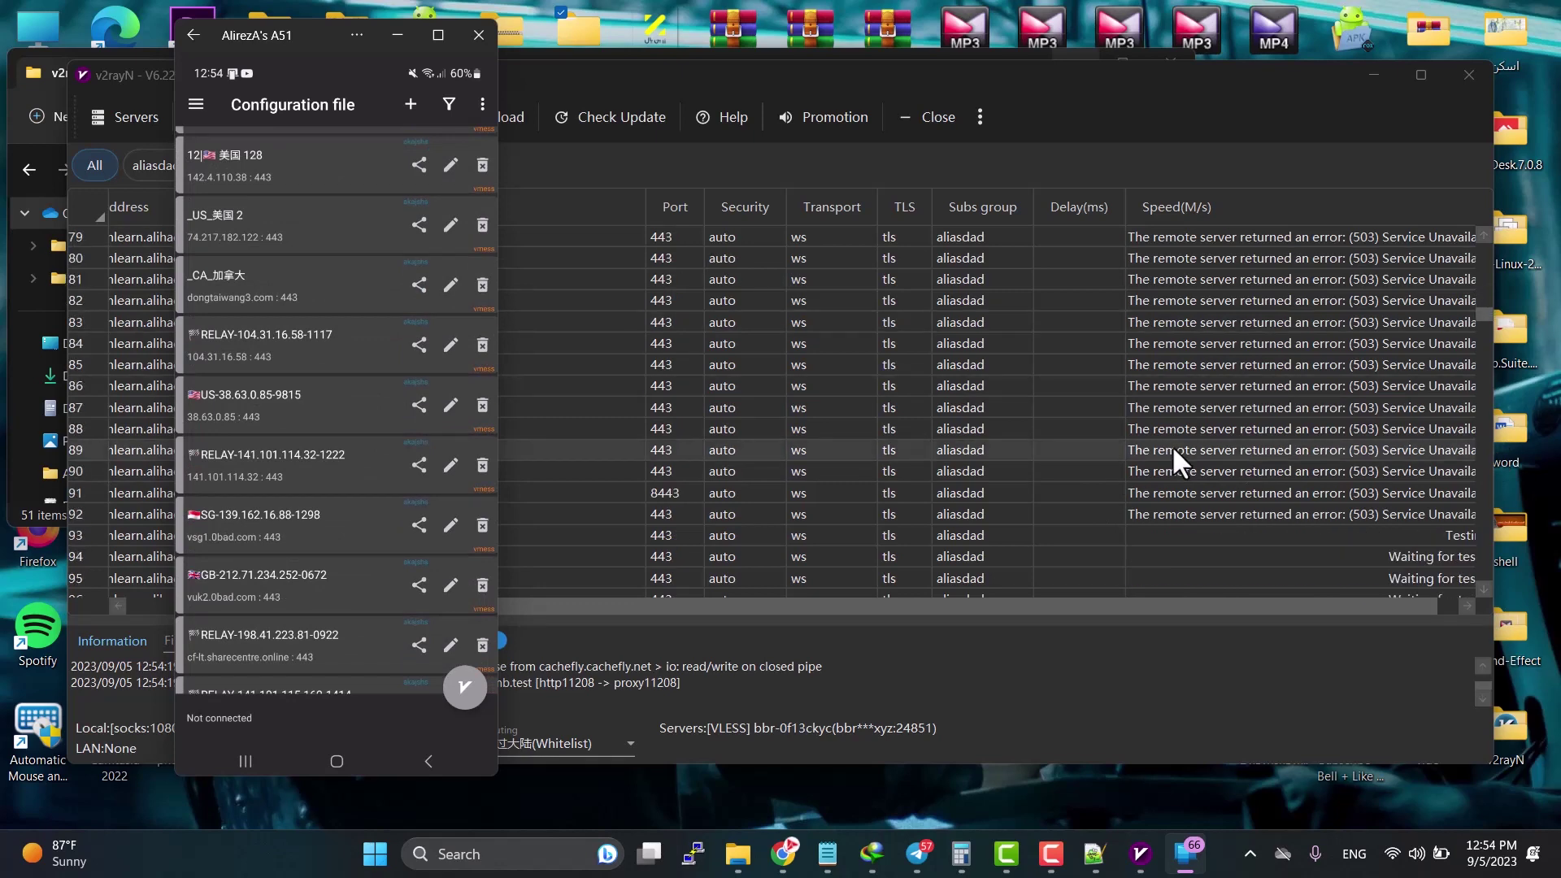
pyautogui.scroll(-2, 1173, 445)
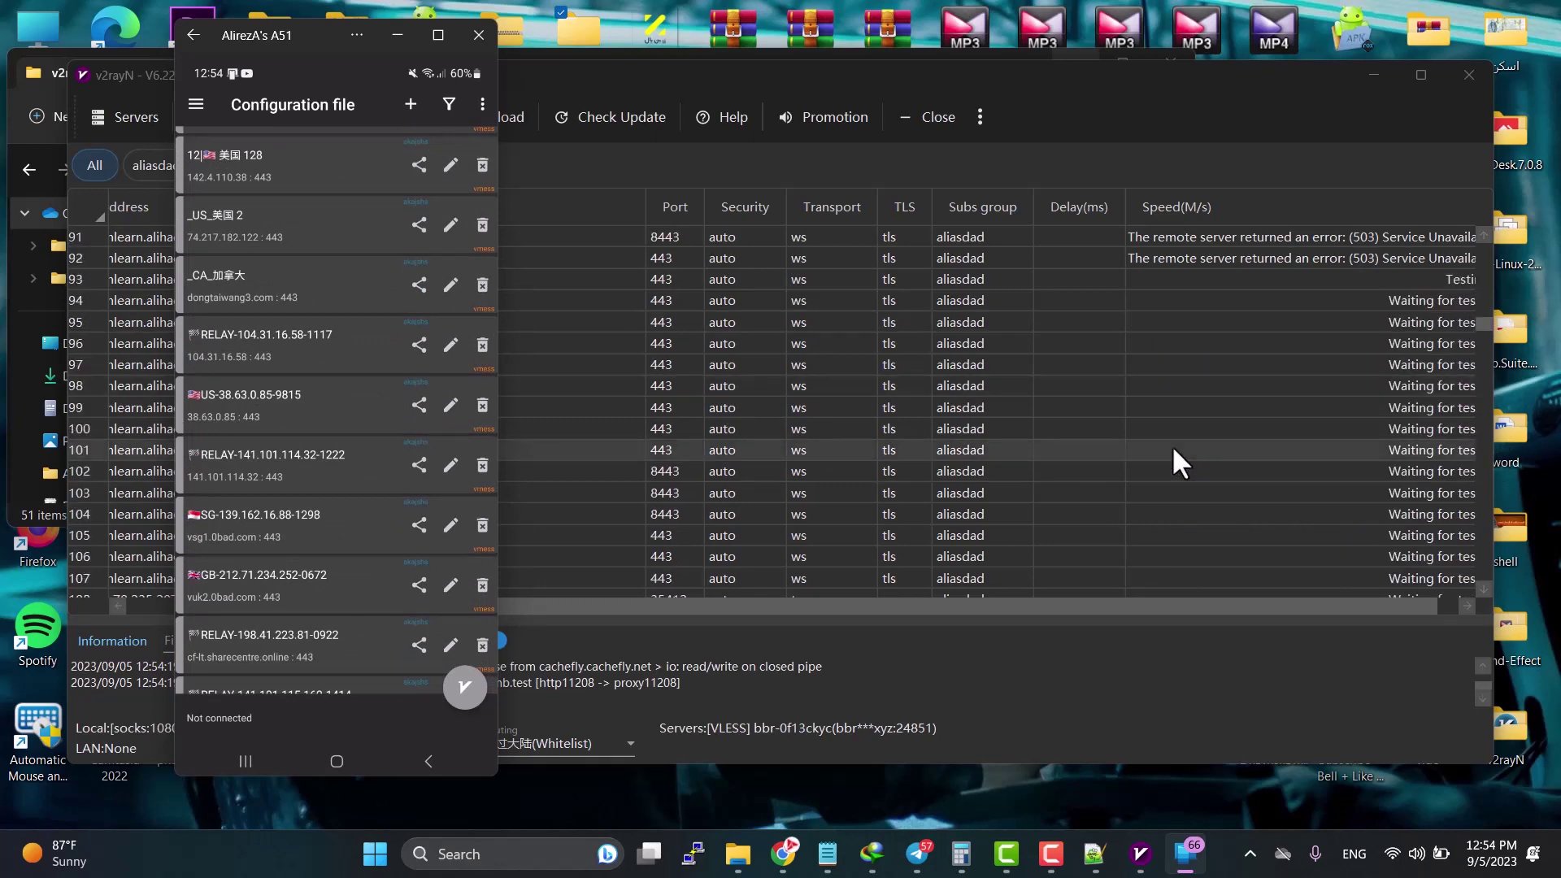
pyautogui.scroll(5, 374, 424)
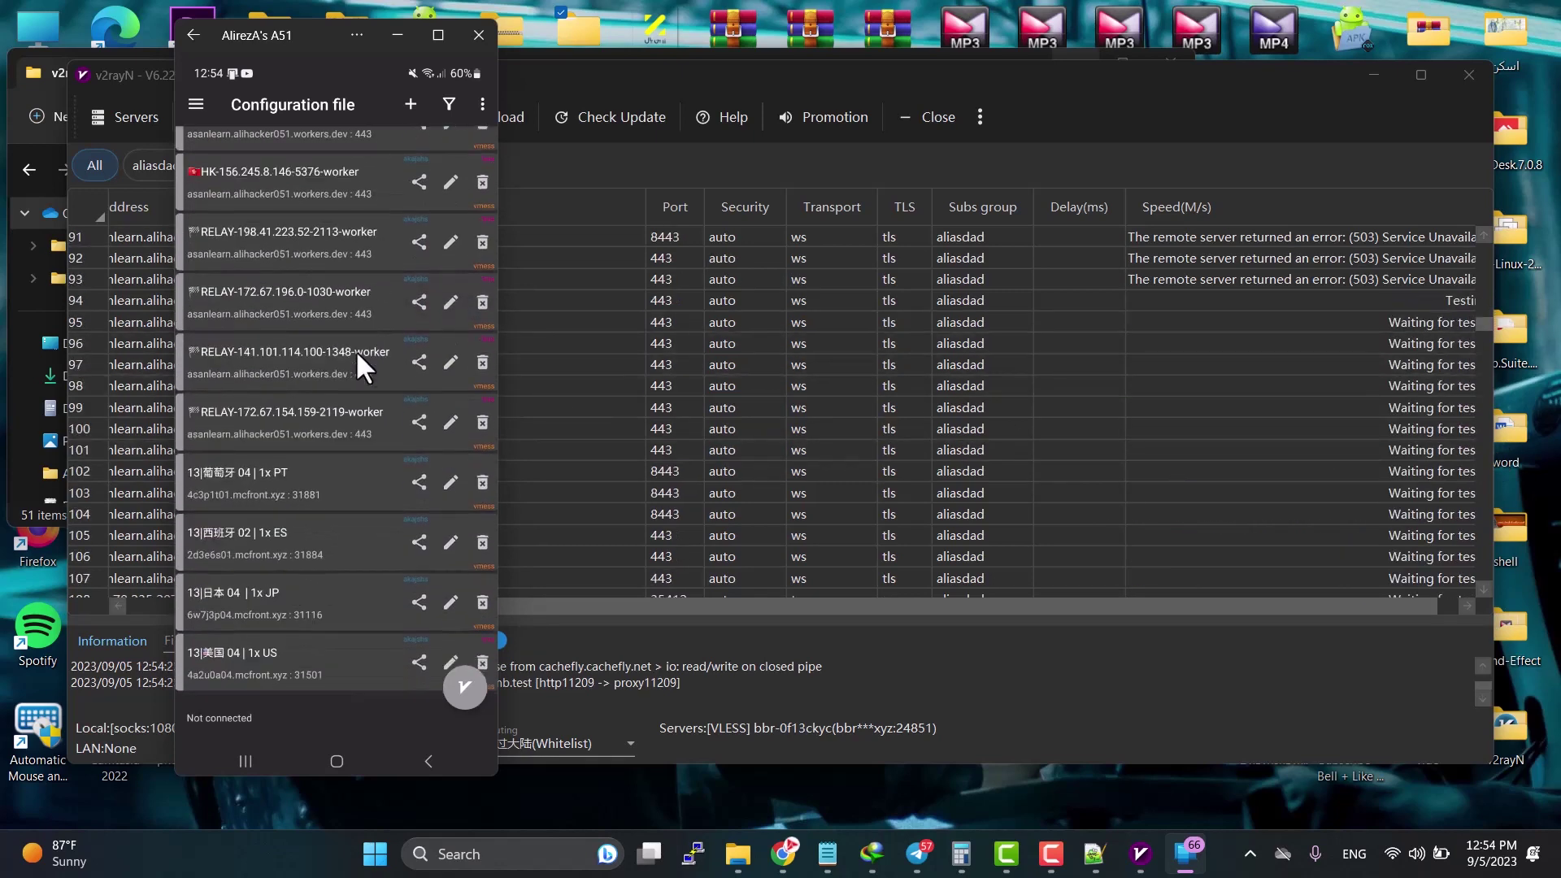
pyautogui.scroll(-7, 355, 352)
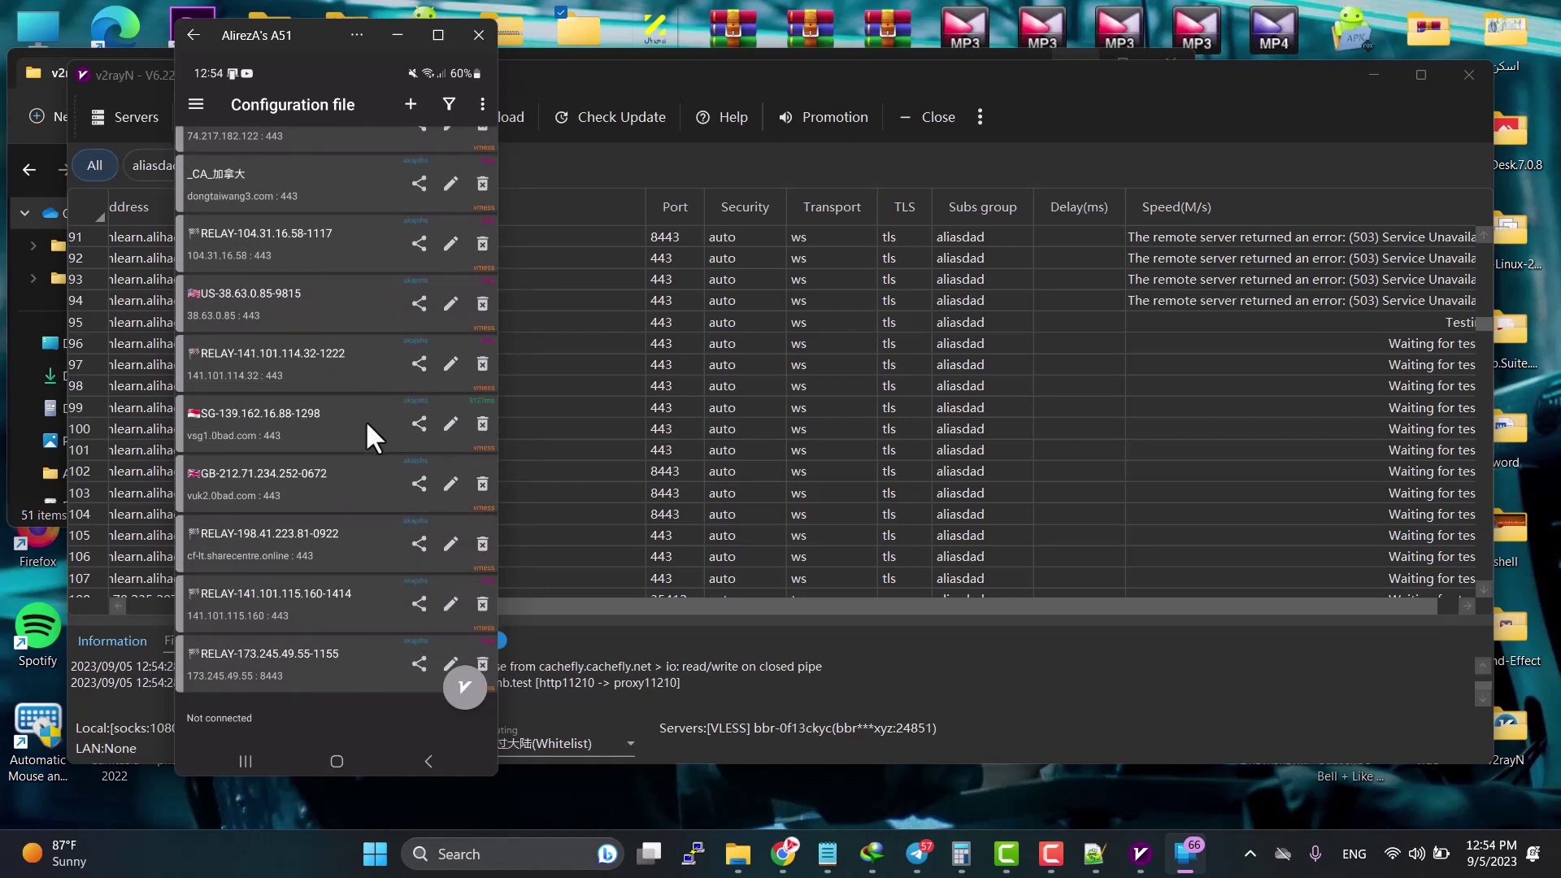
pyautogui.scroll(-9, 364, 420)
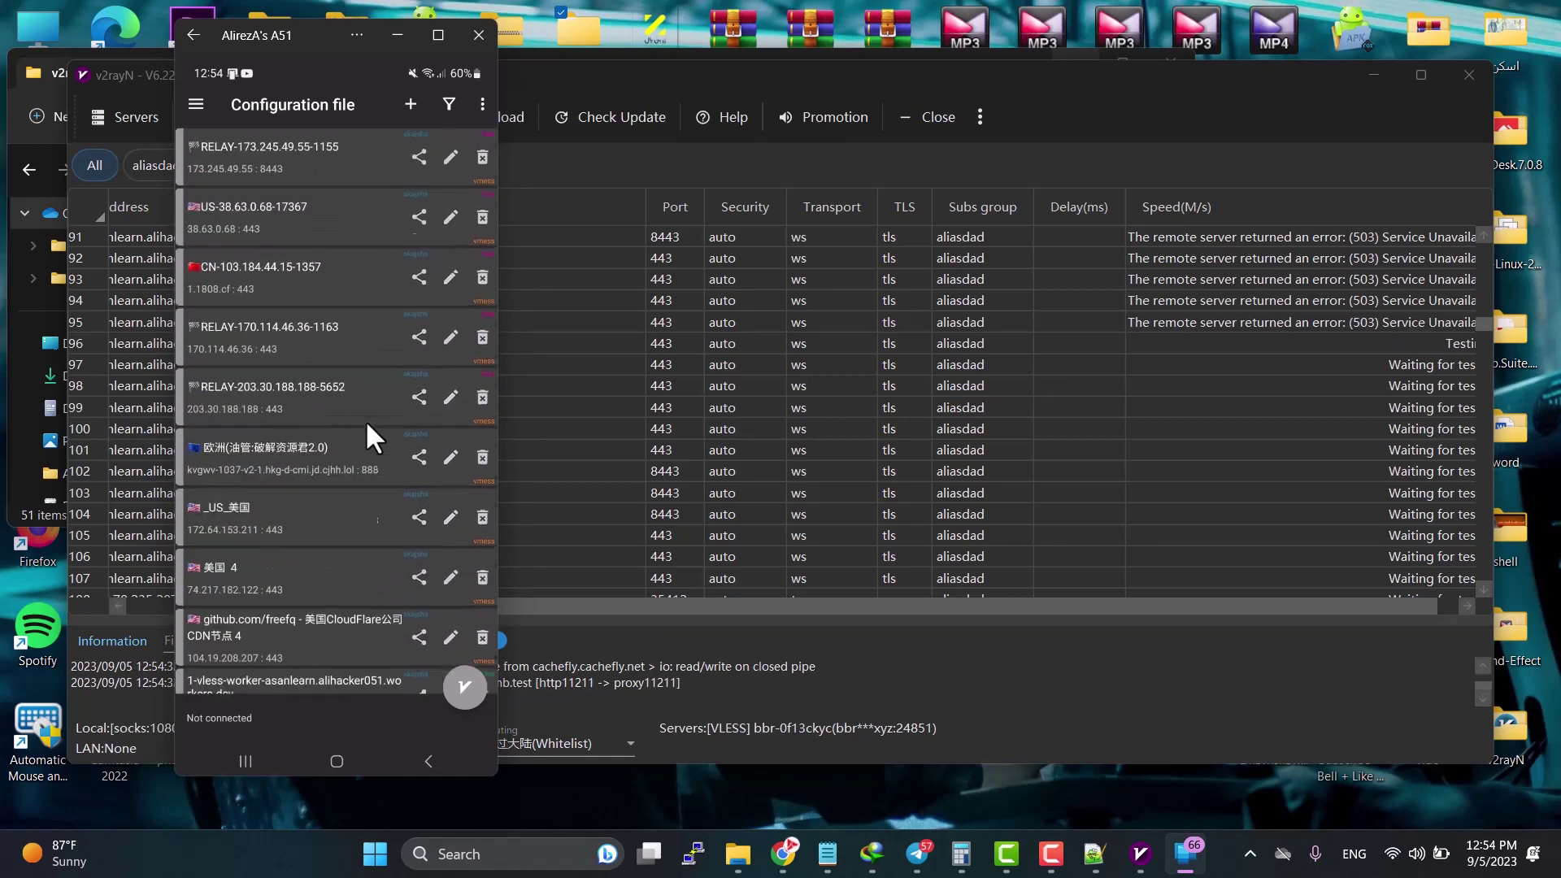
pyautogui.scroll(-3, 364, 419)
pyautogui.scroll(-1, 371, 491)
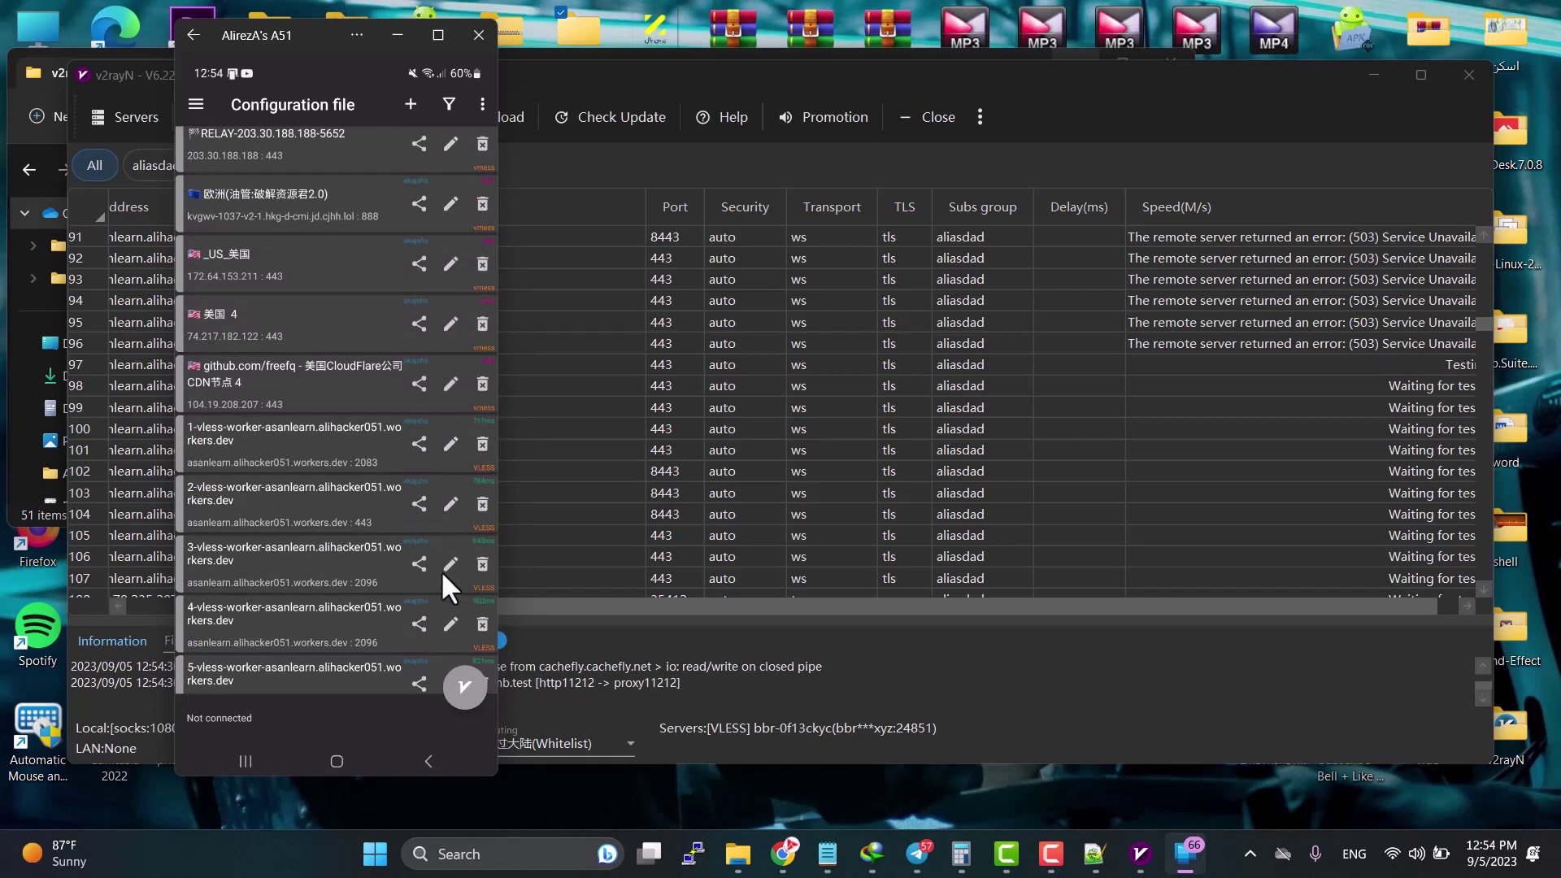
pyautogui.scroll(-2, 411, 582)
pyautogui.scroll(-6, 416, 574)
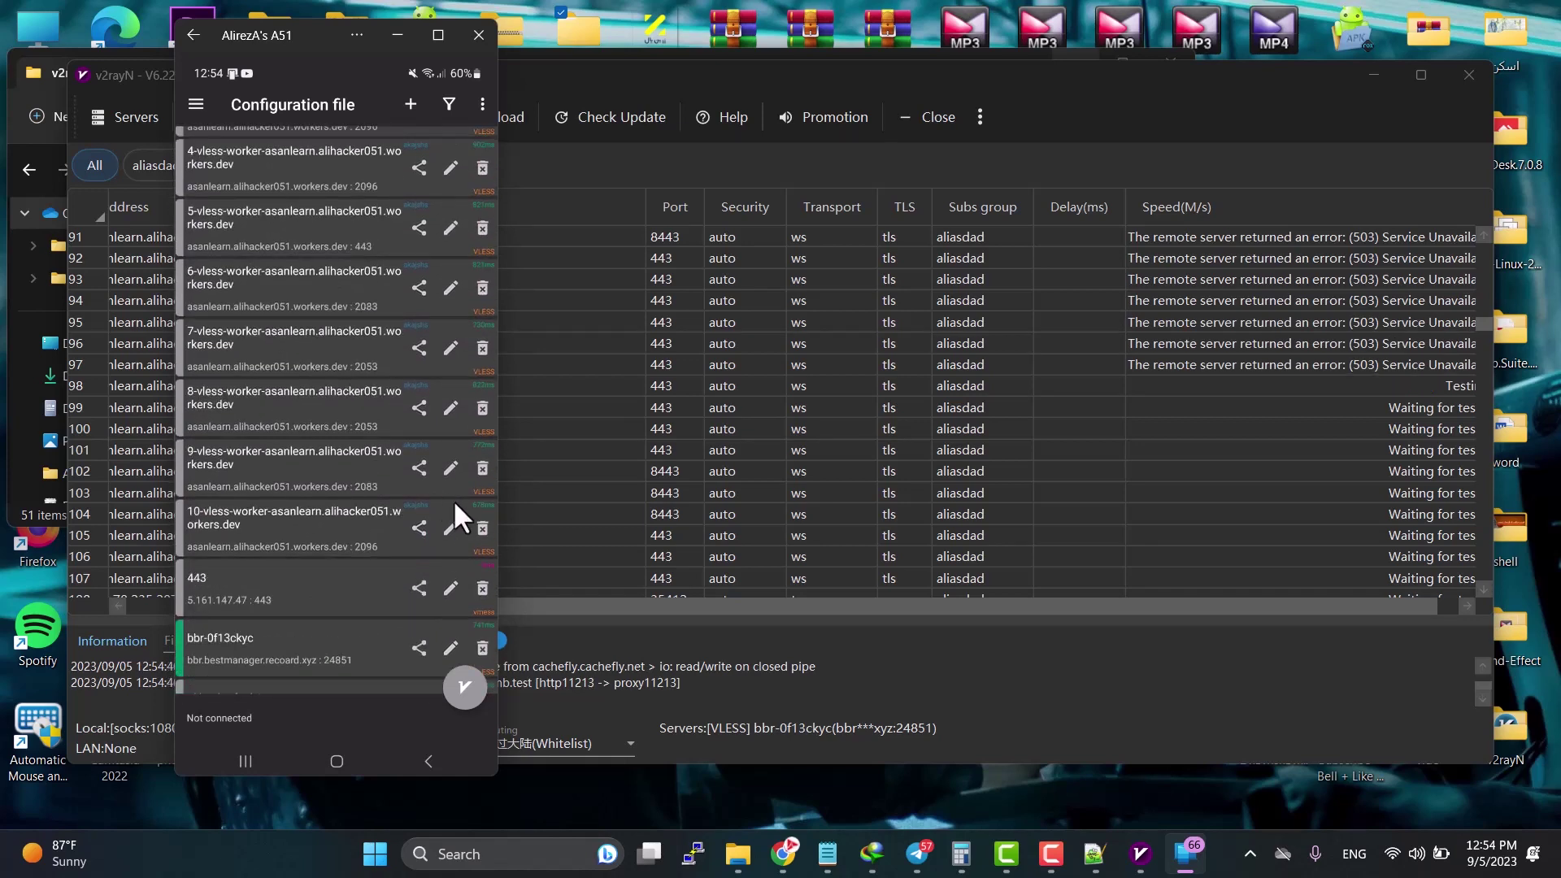
# Step: Export a worker config to the clipboard and connect the phone through that server
pyautogui.click(414, 528)
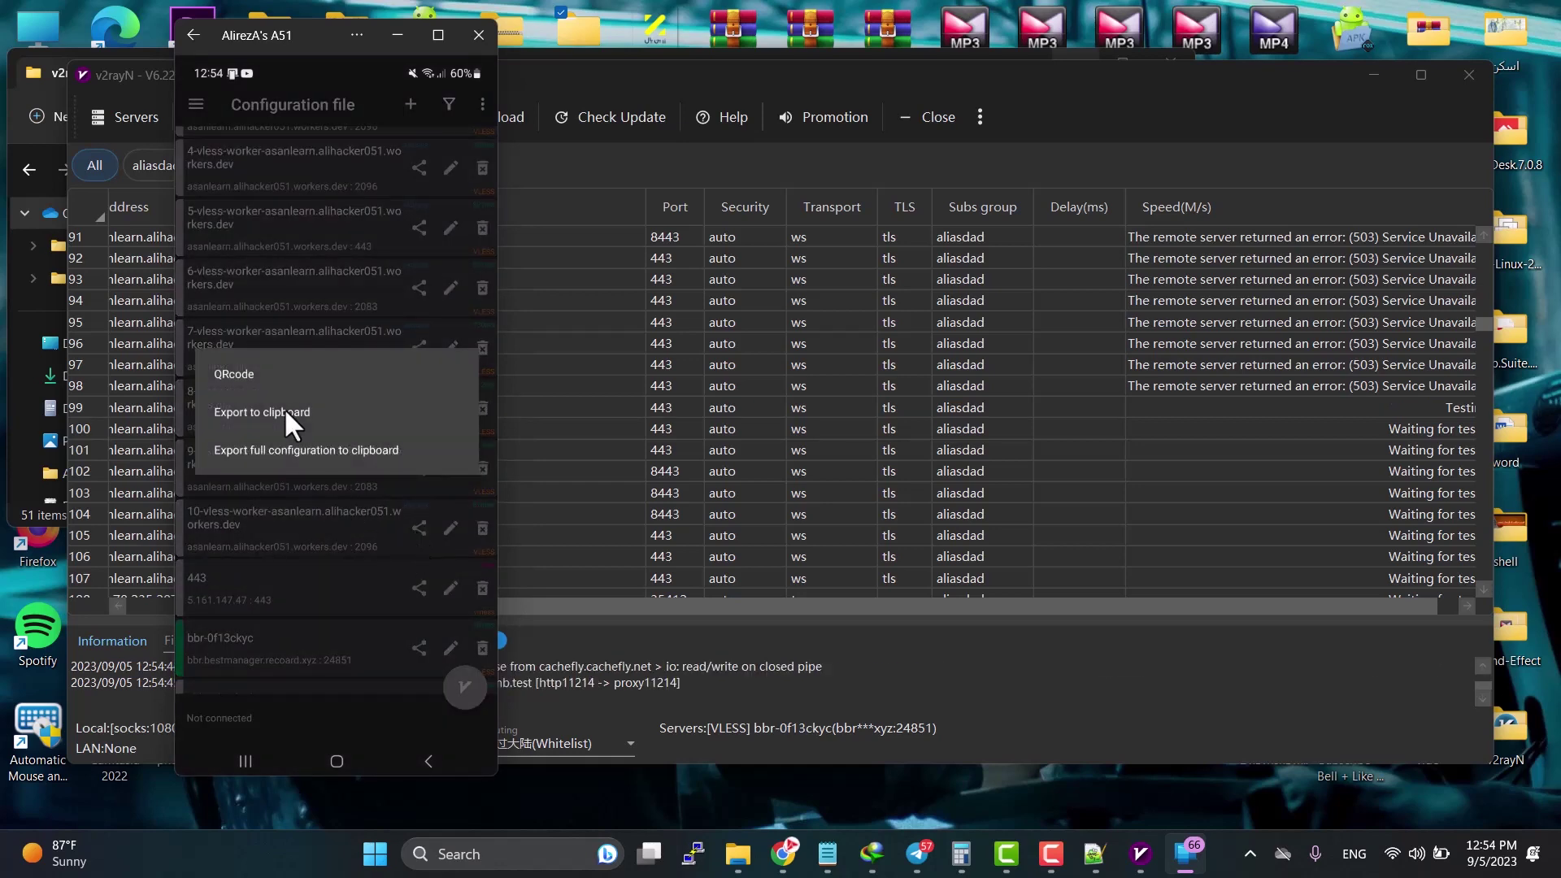
pyautogui.click(255, 413)
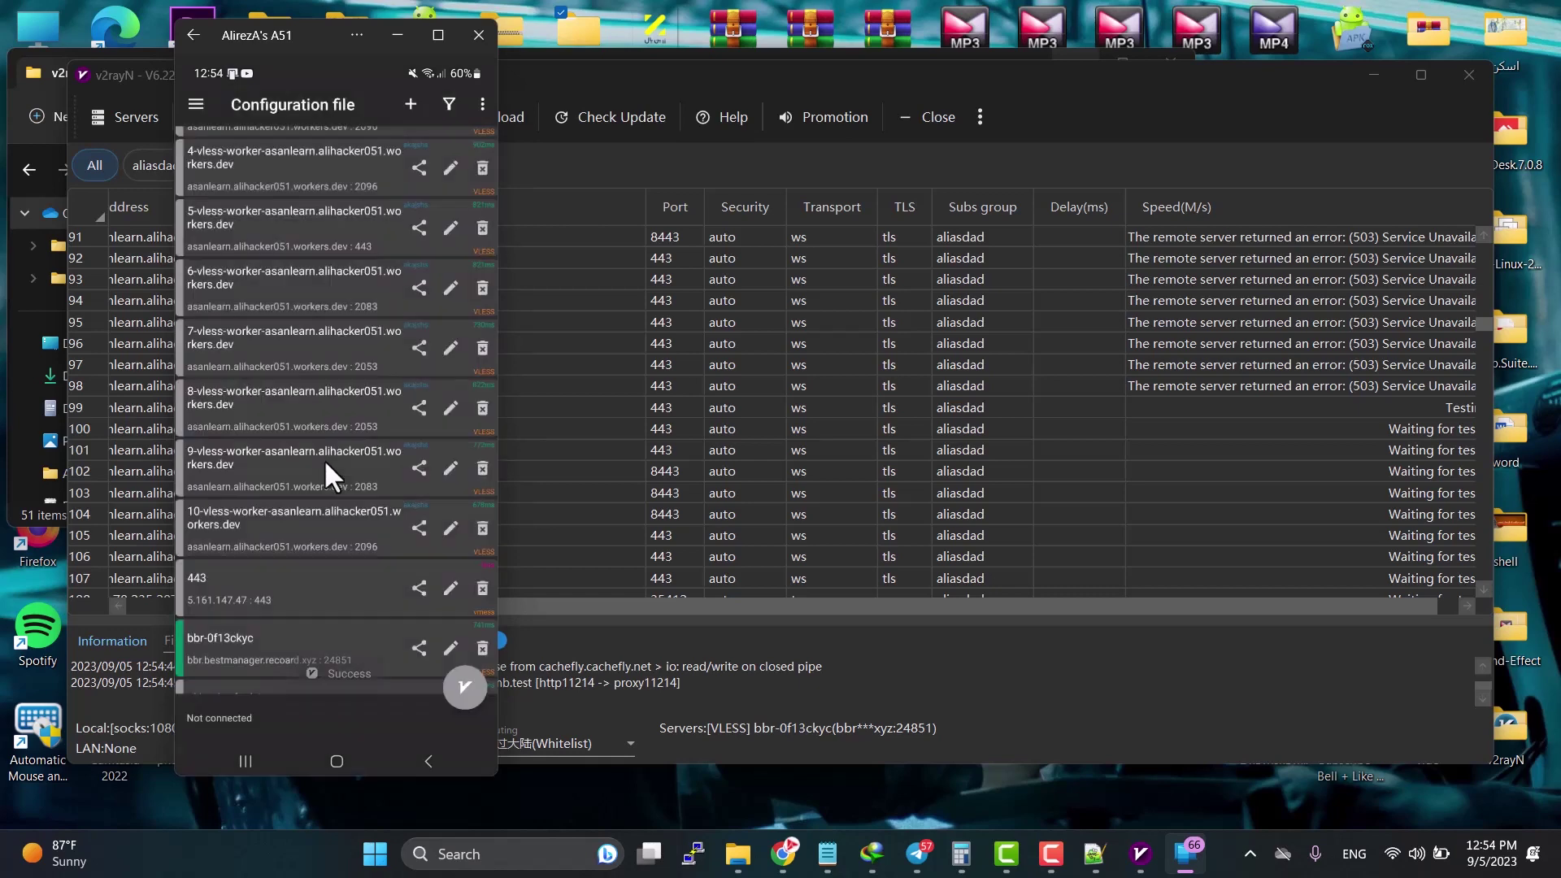
pyautogui.click(466, 690)
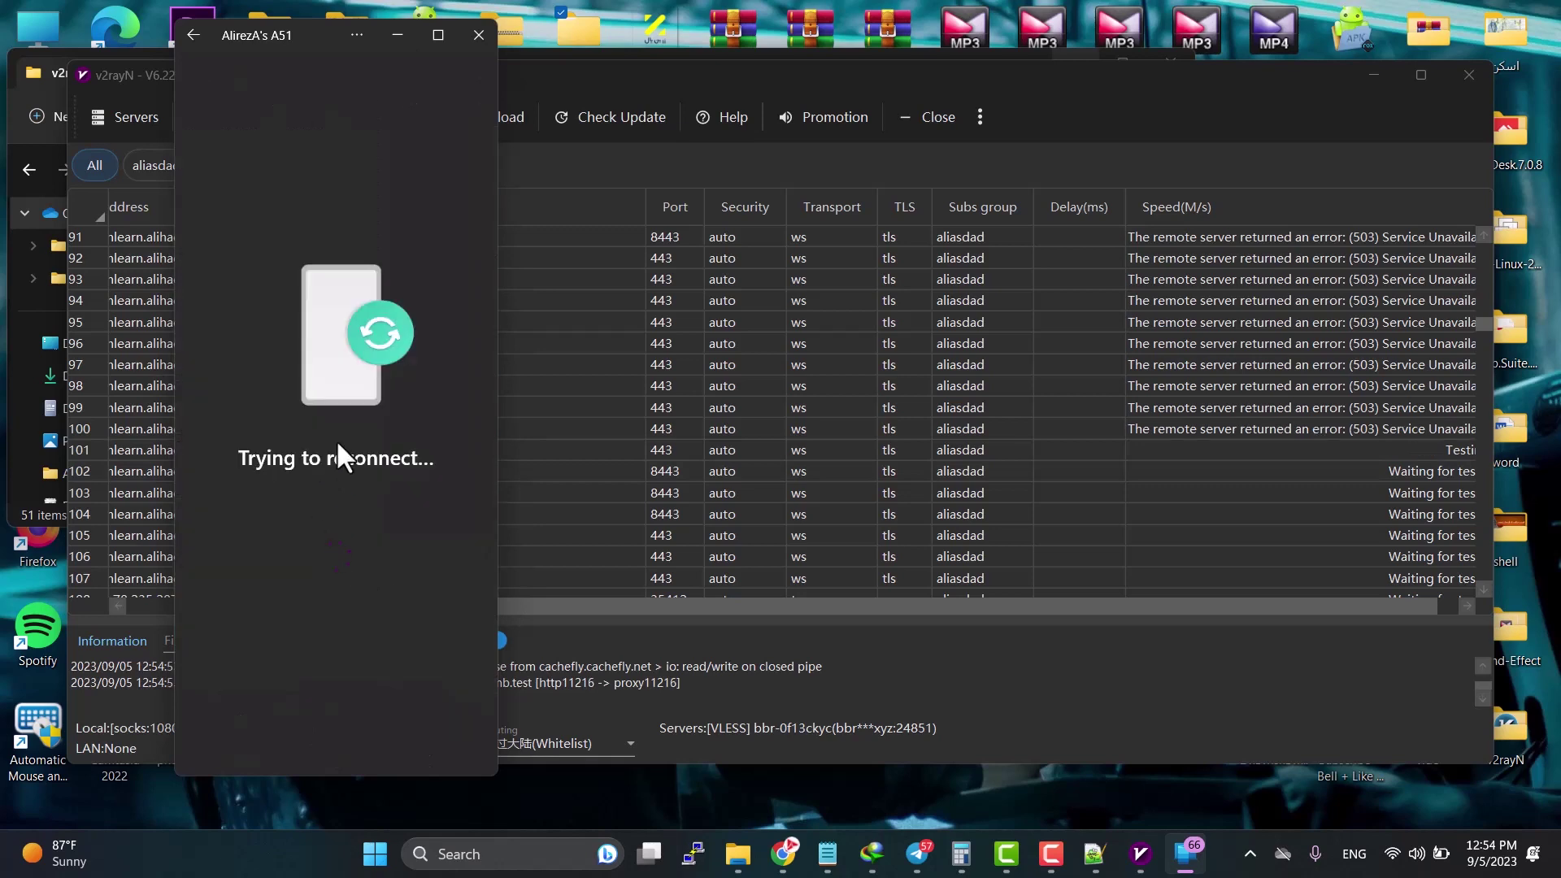
pyautogui.scroll(-2, 1205, 516)
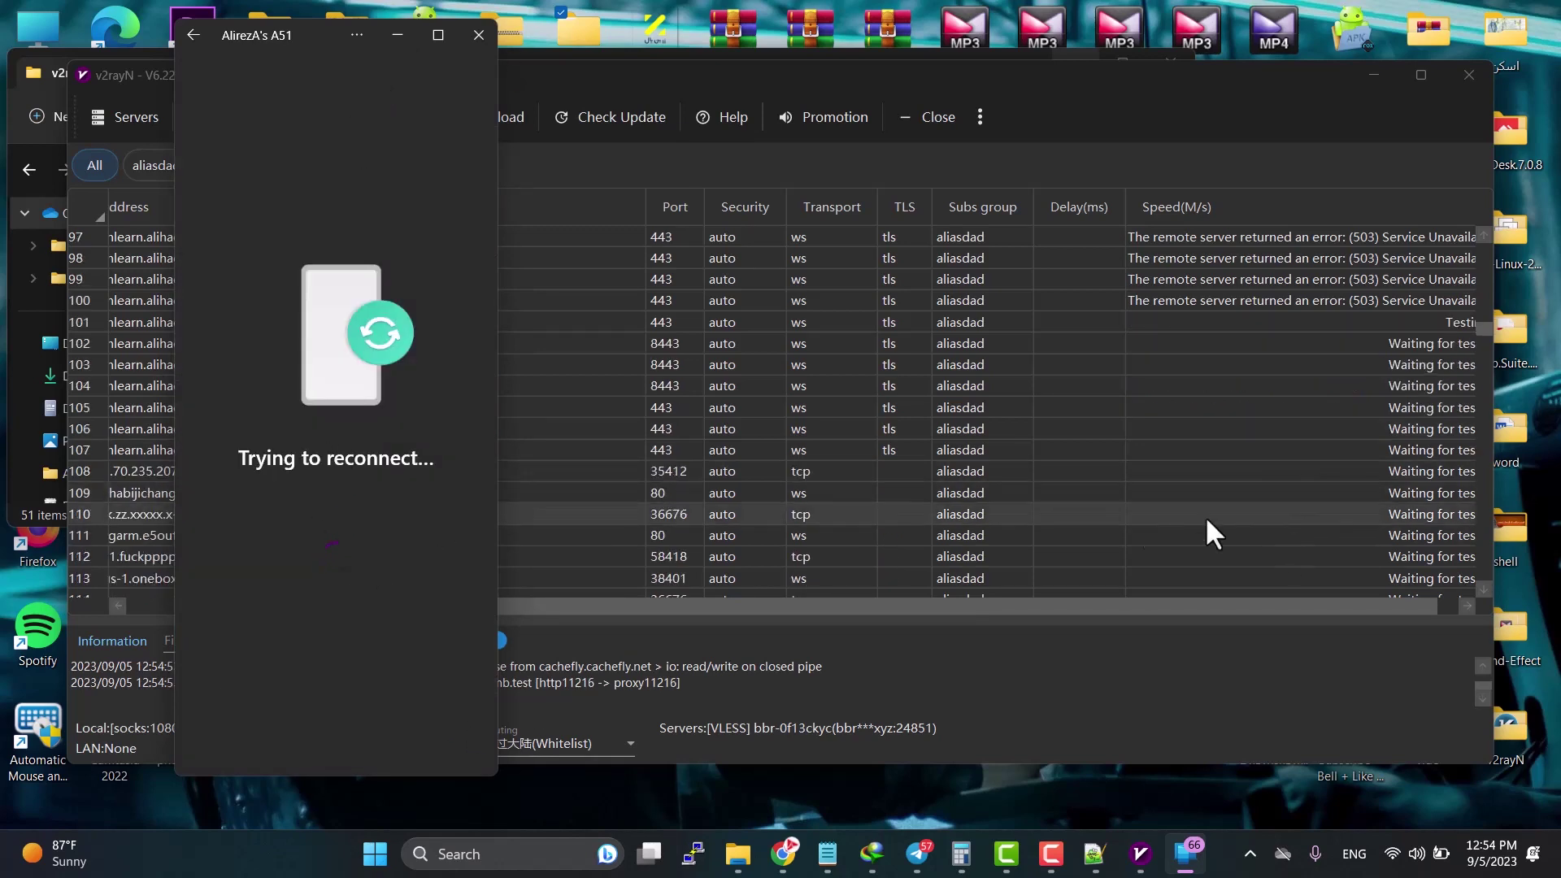
# Step: Activate the 10-vless-worker-asanlearn server (port 2096) in v2rayN and speed-test it
pyautogui.click(1205, 516)
pyautogui.scroll(-3, 1302, 606)
pyautogui.scroll(-13, 1277, 435)
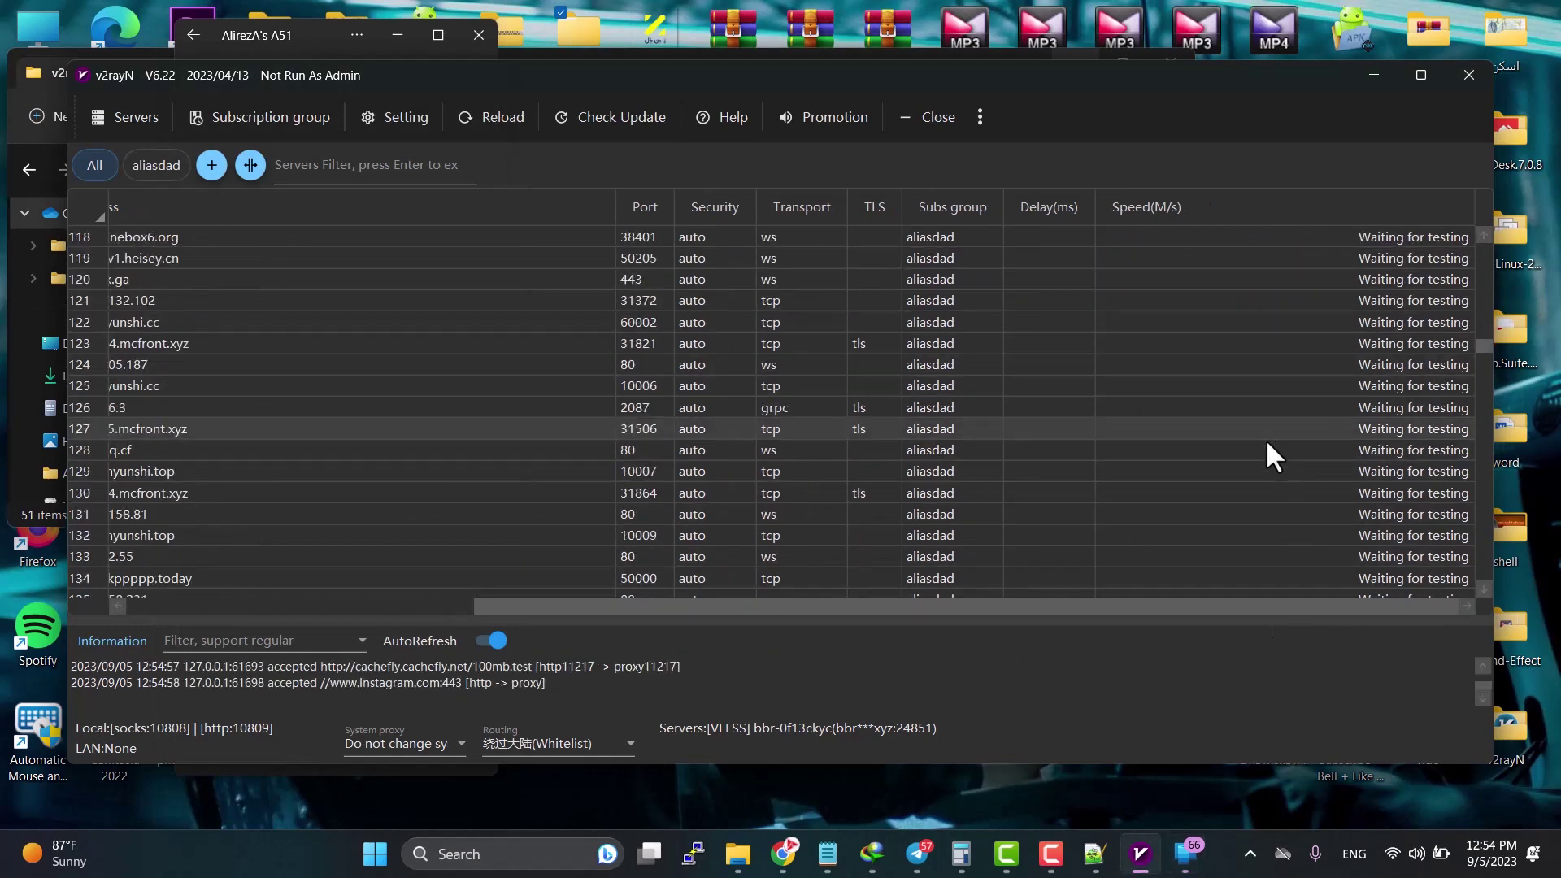
pyautogui.scroll(-5, 1366, 407)
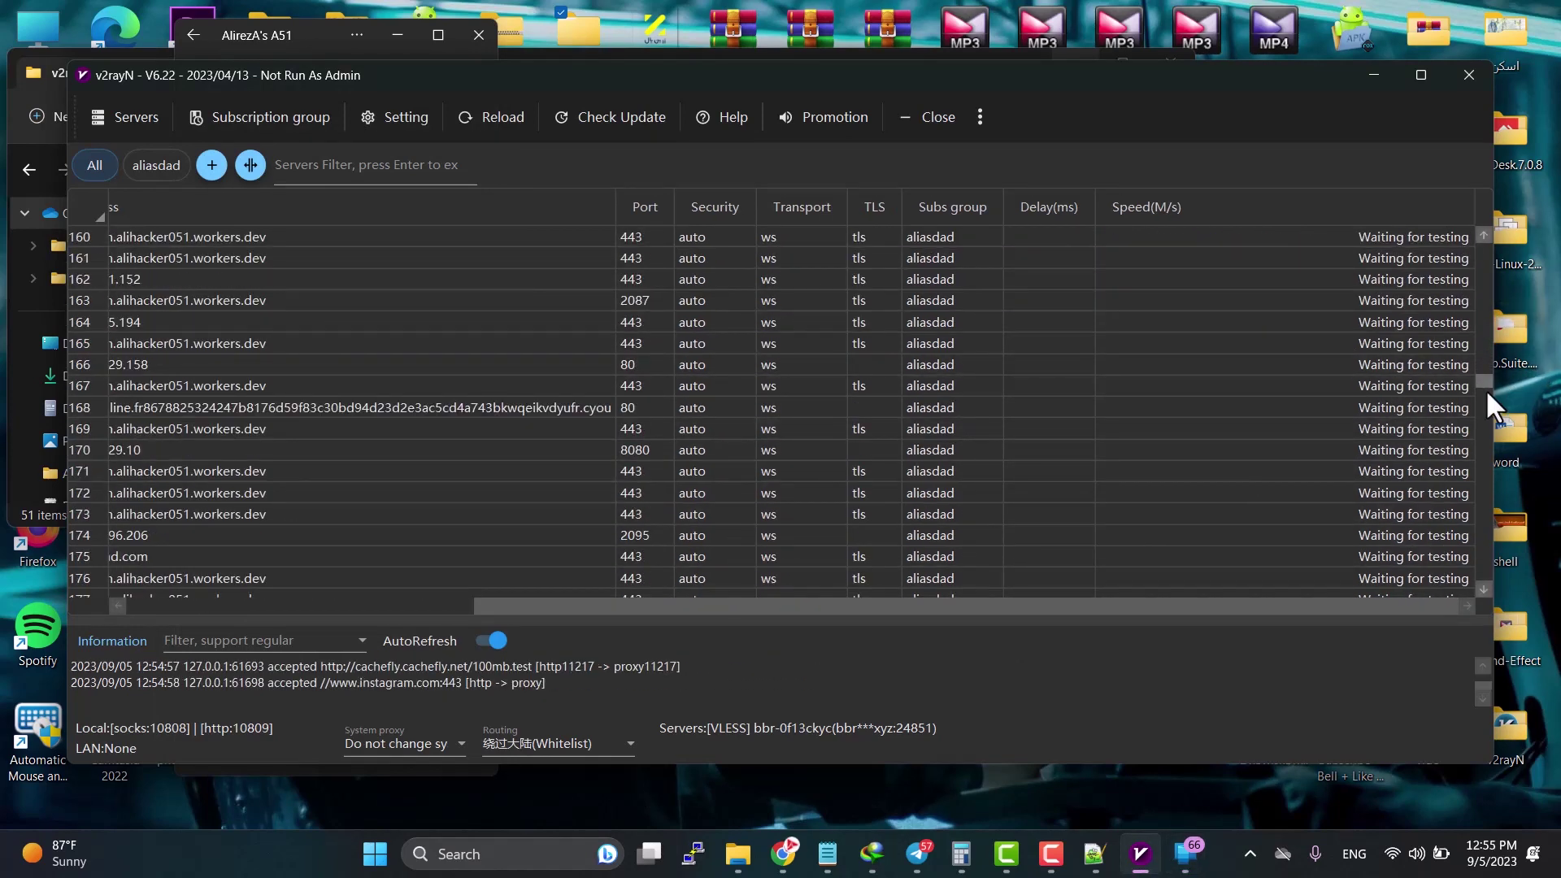
pyautogui.moveTo(1481, 379); pyautogui.dragTo(1490, 578)
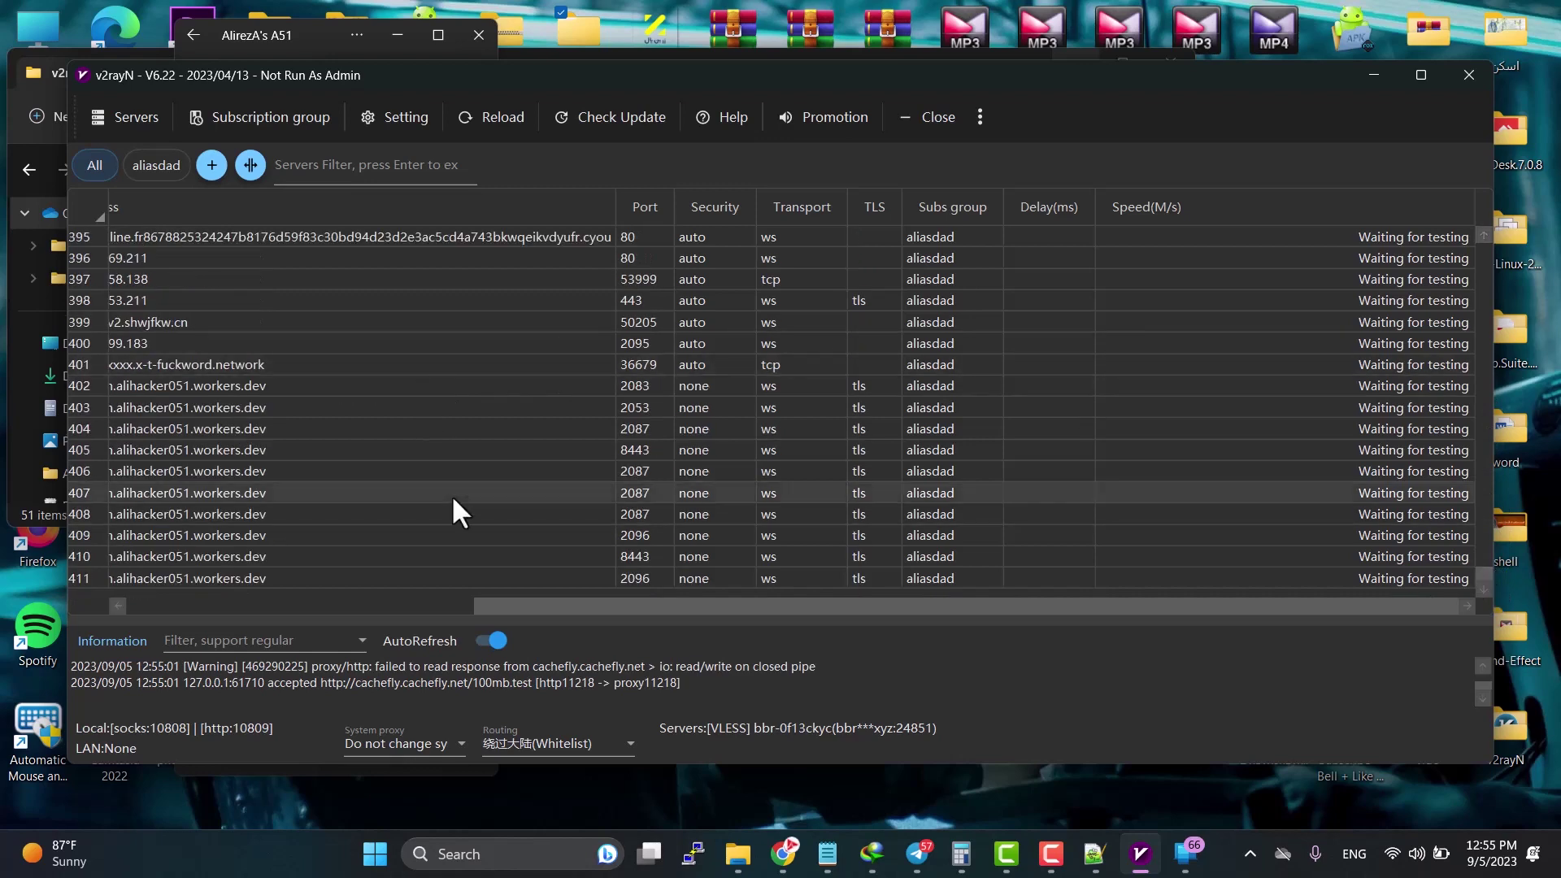
pyautogui.click(431, 575)
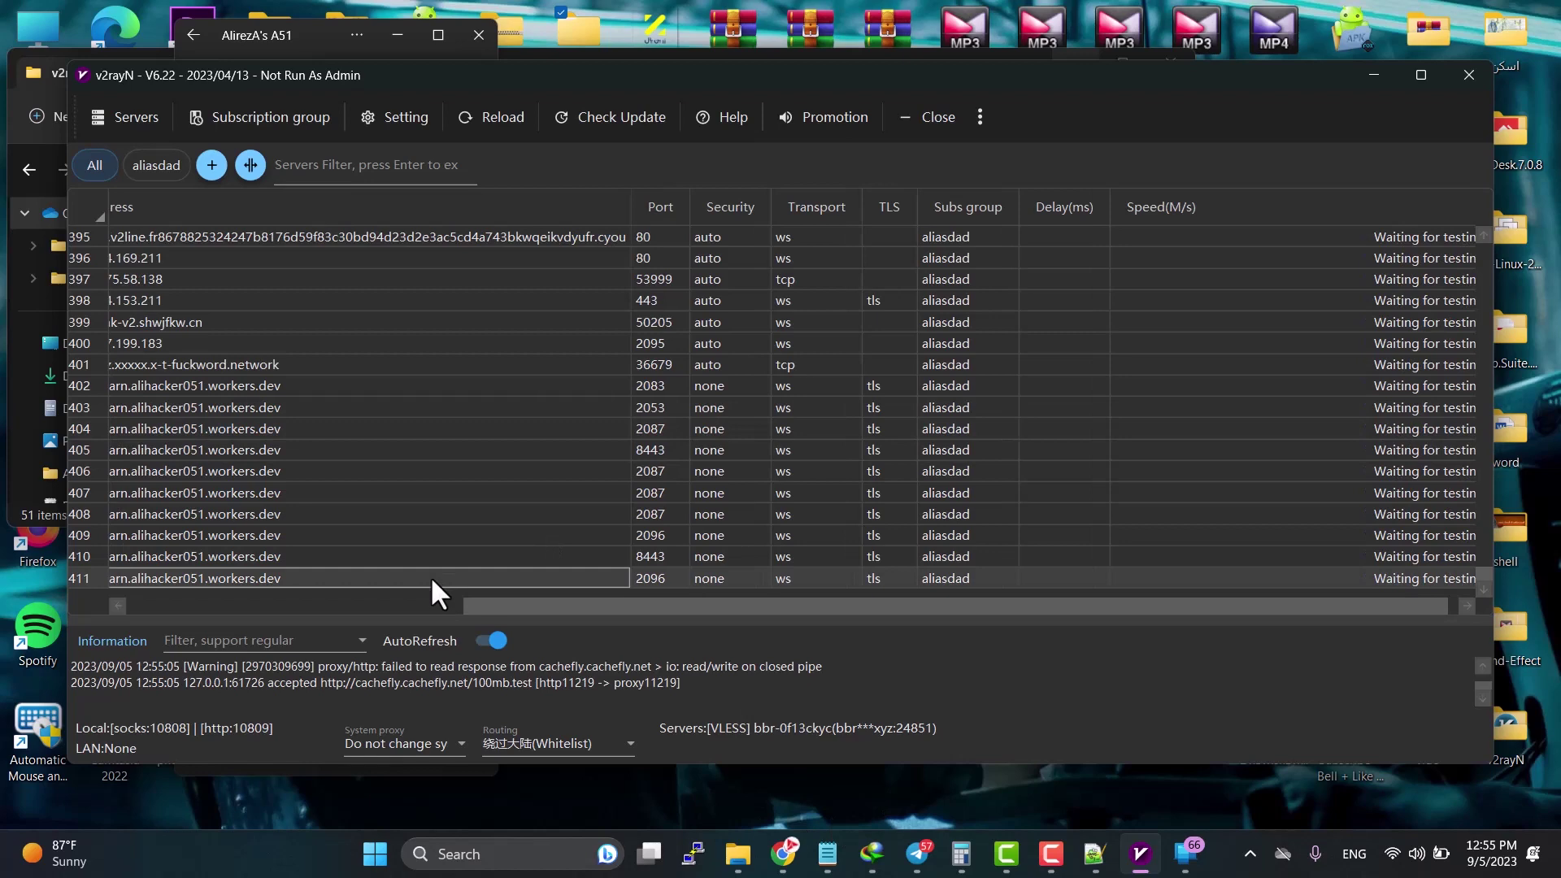
pyautogui.doubleClick(431, 576)
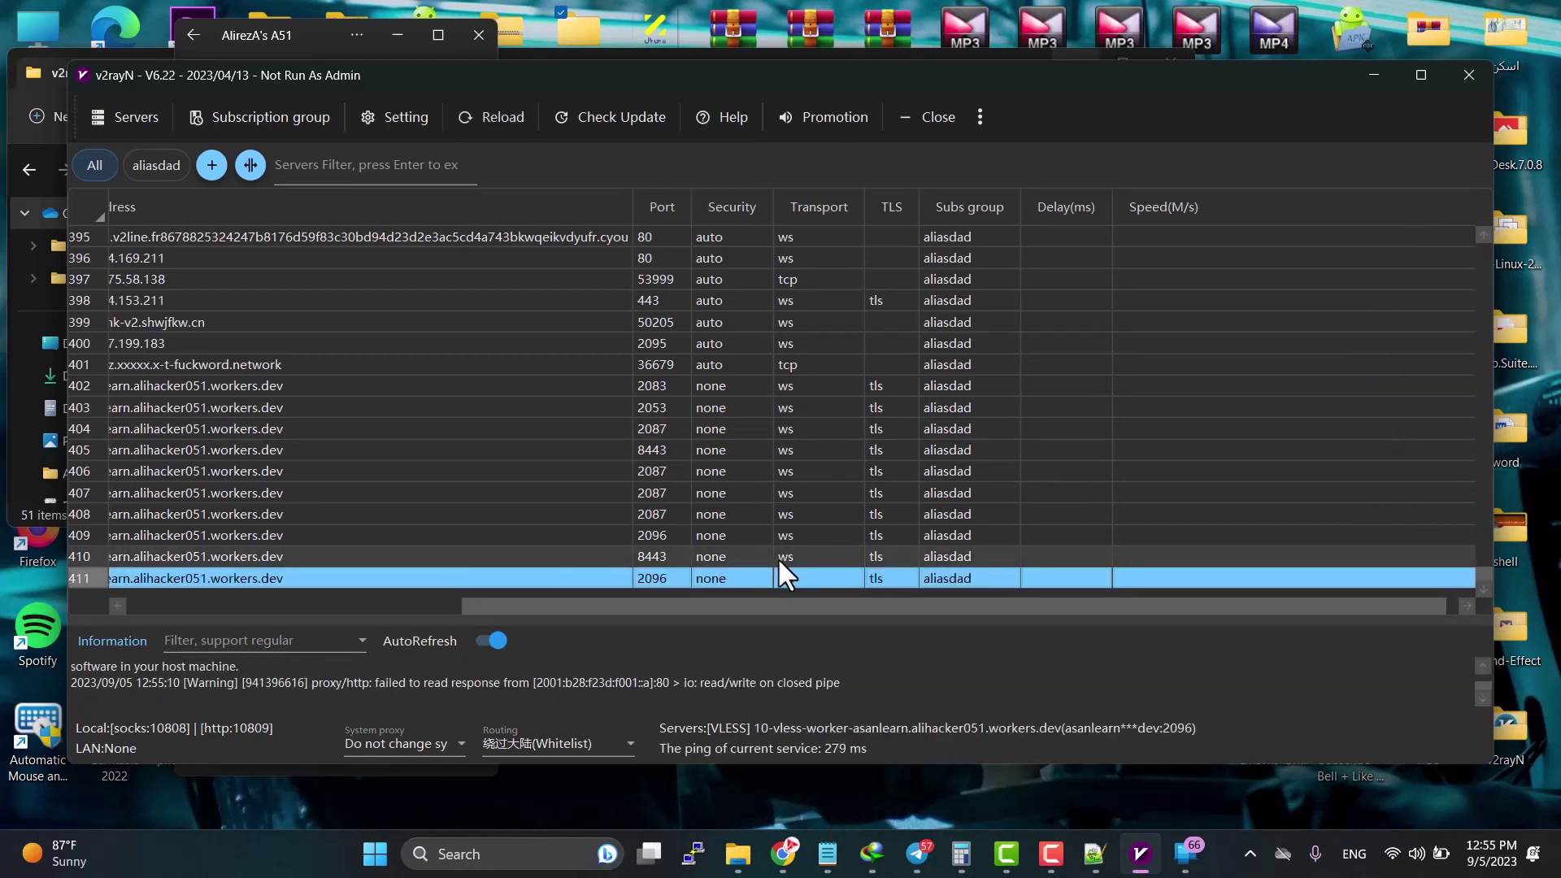
pyautogui.hotkey('ctrl', 't')
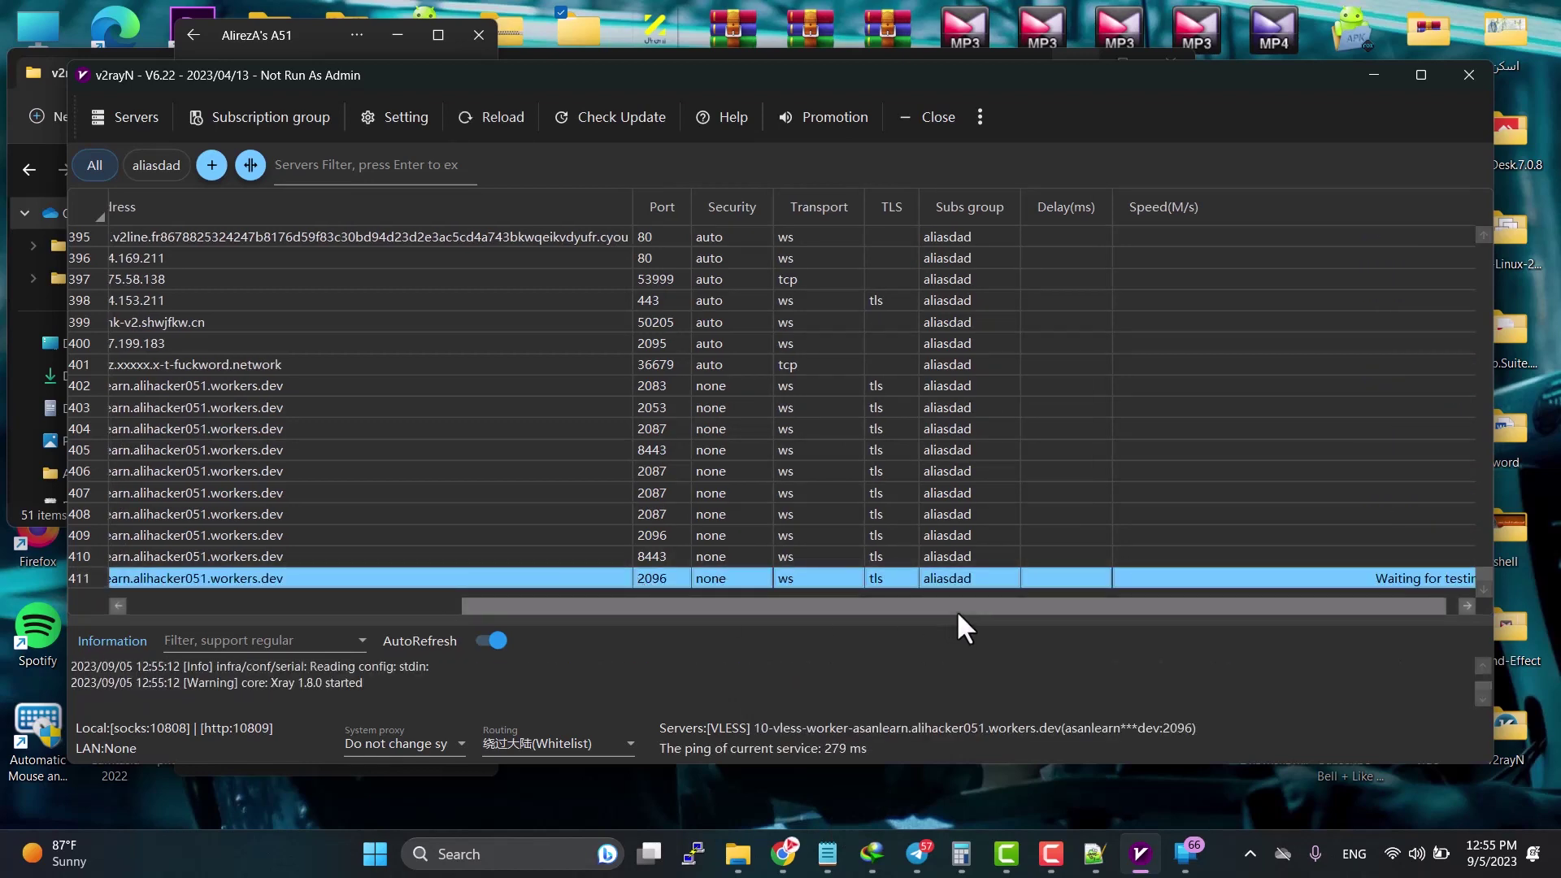
pyautogui.moveTo(967, 607); pyautogui.dragTo(1028, 607)
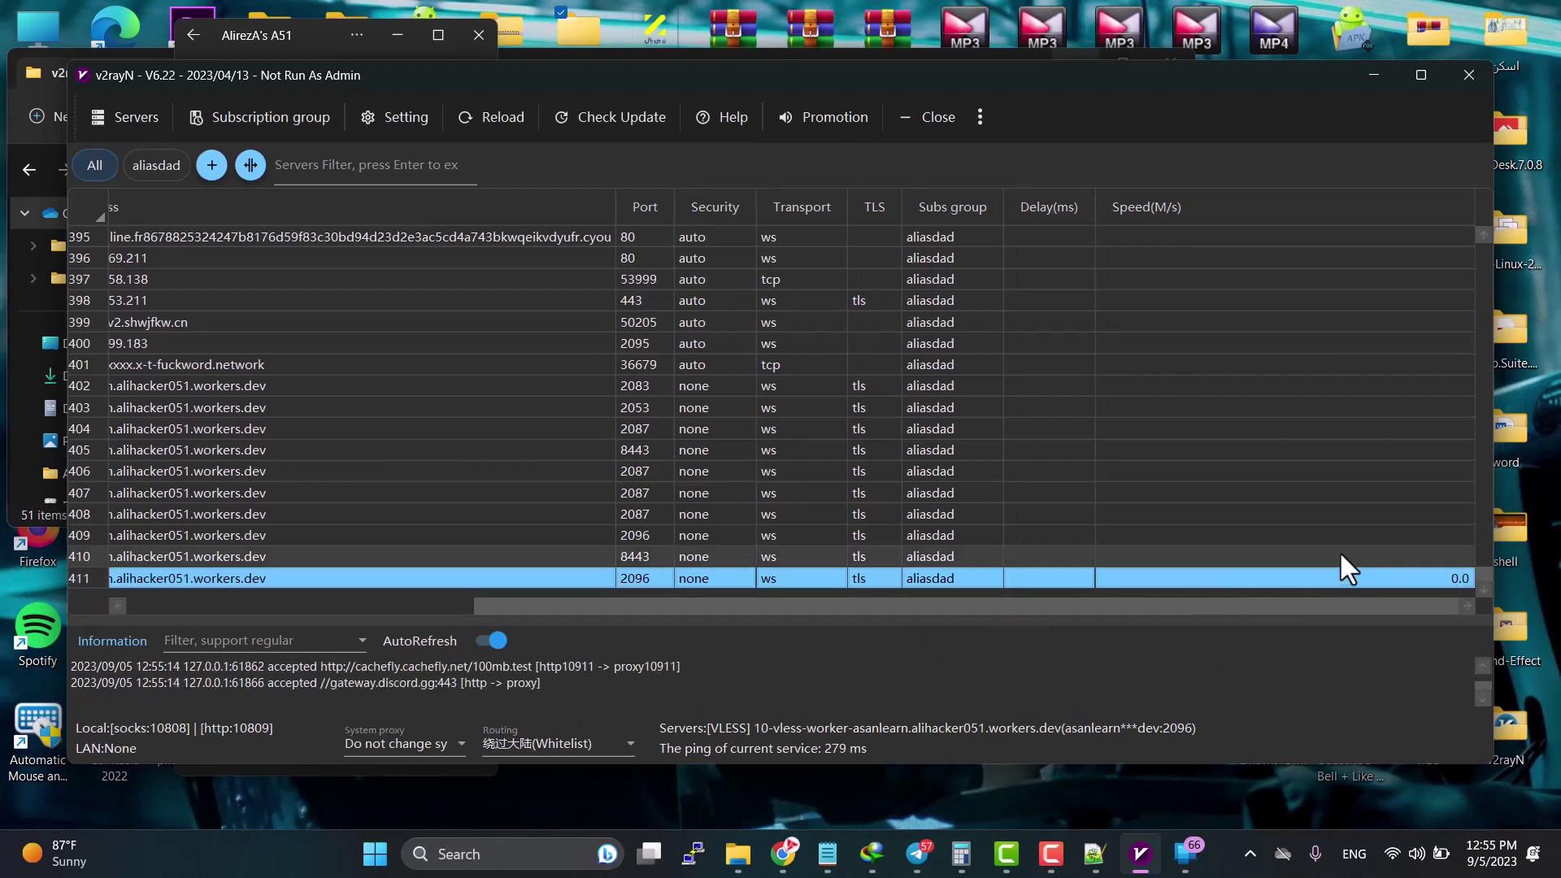
# Step: Set v2rayN as the system proxy from its tray icon
pyautogui.click(1252, 854)
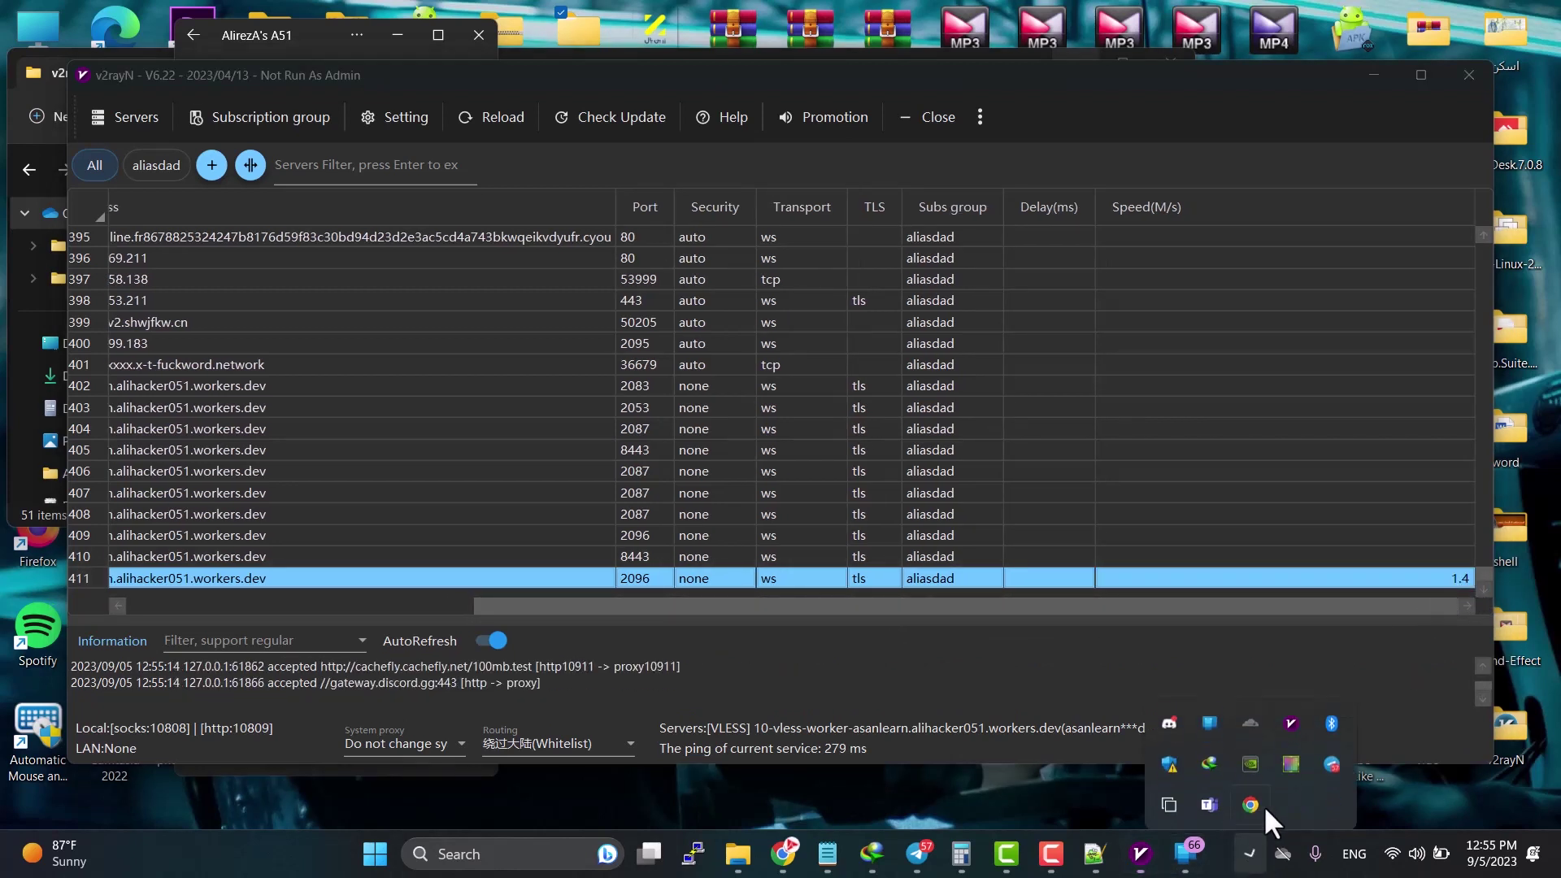
pyautogui.rightClick(1291, 708)
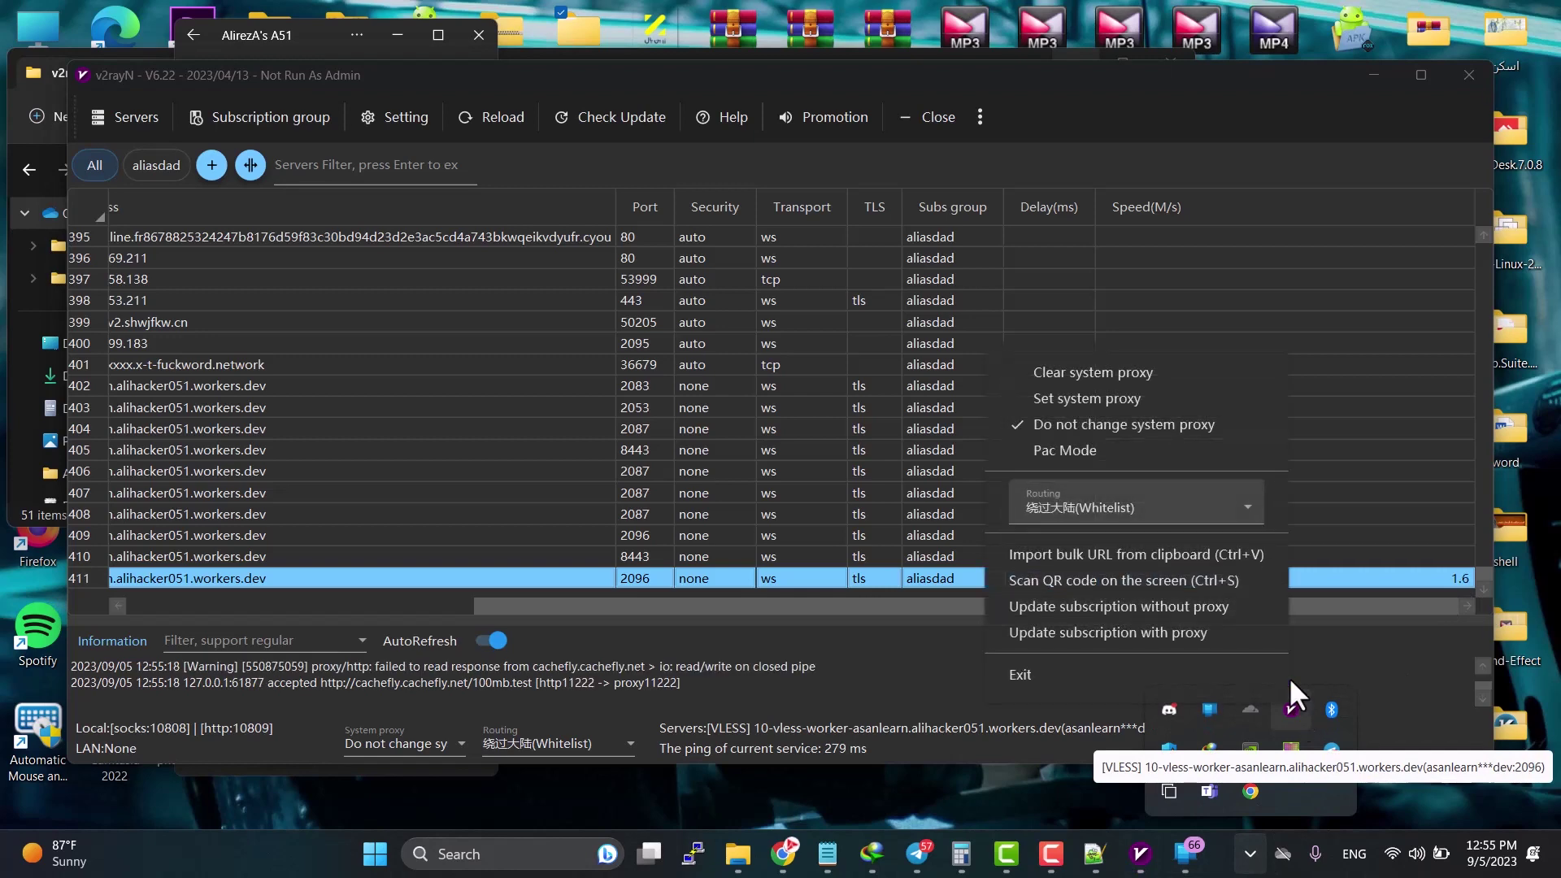
pyautogui.click(1119, 398)
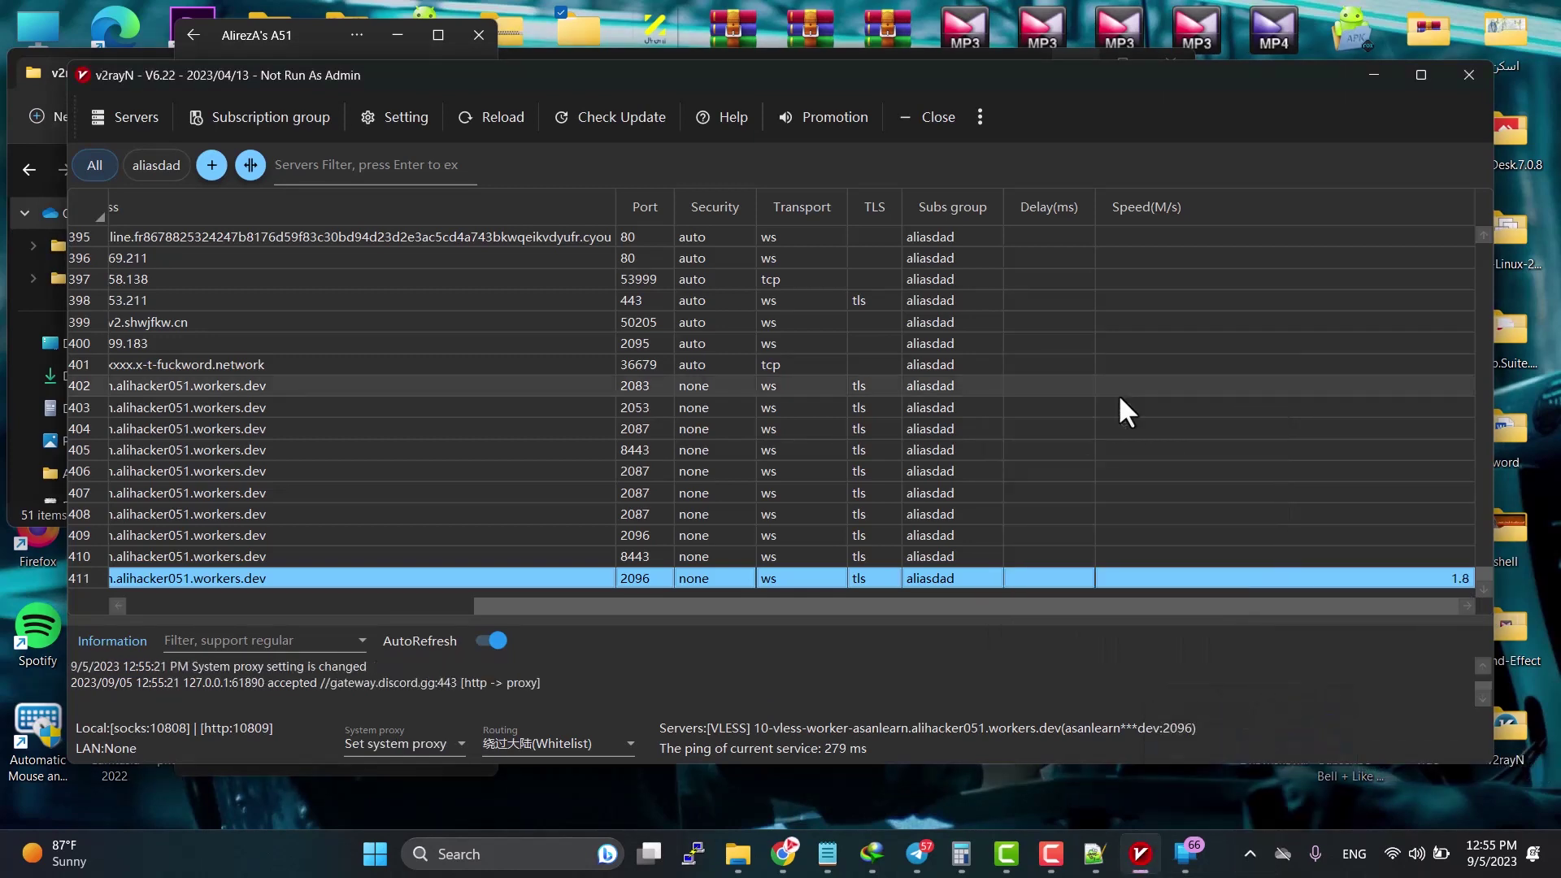
# Step: Open the asanlearn YouTube channel in a new browser tab
pyautogui.click(784, 856)
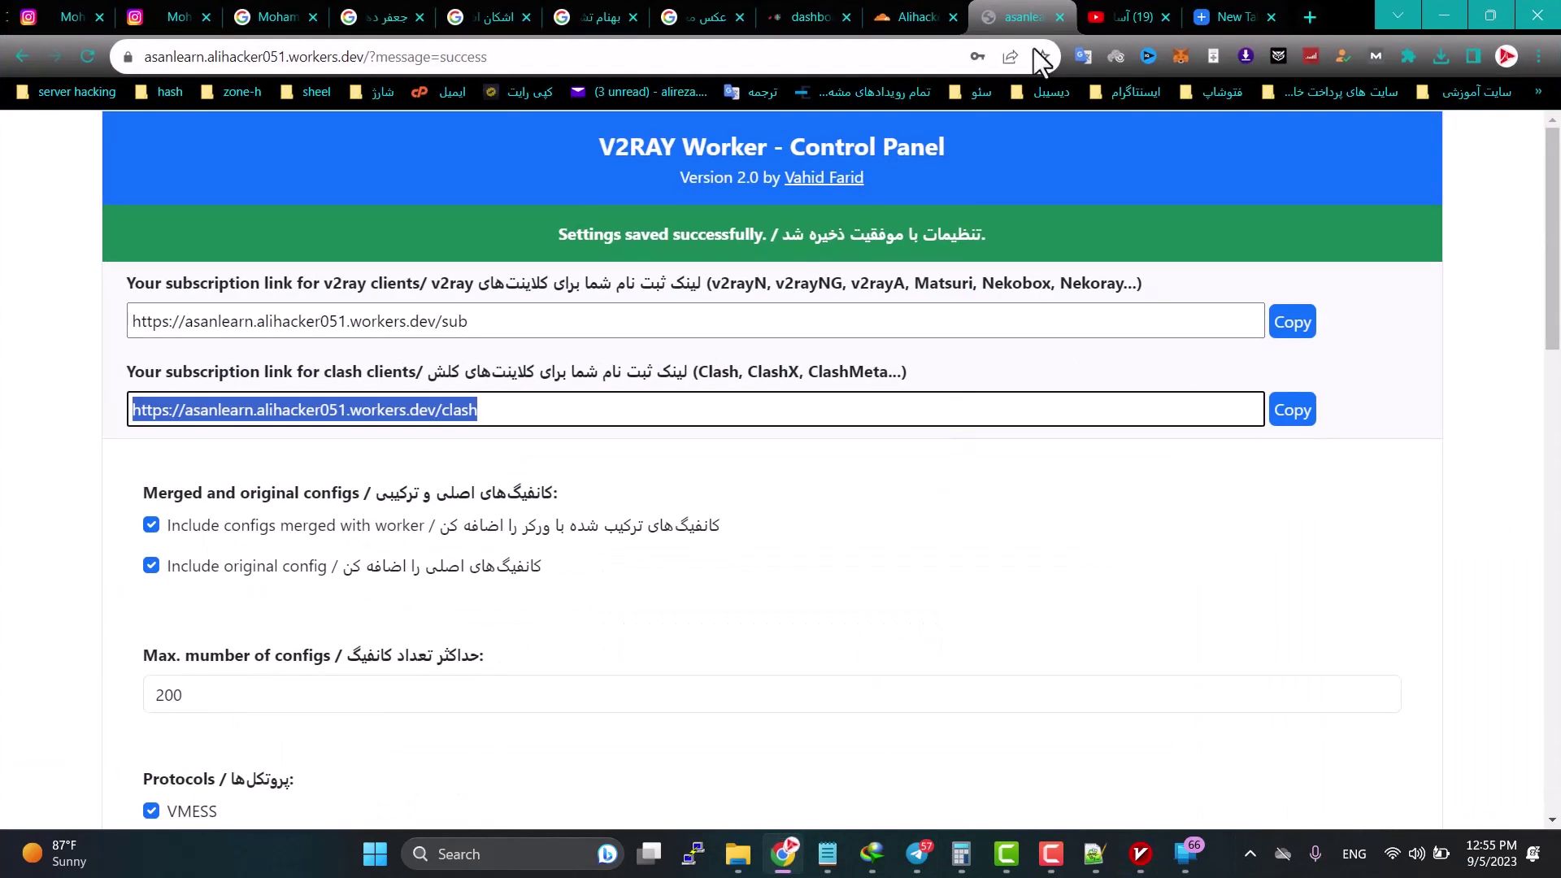
pyautogui.click(1109, 21)
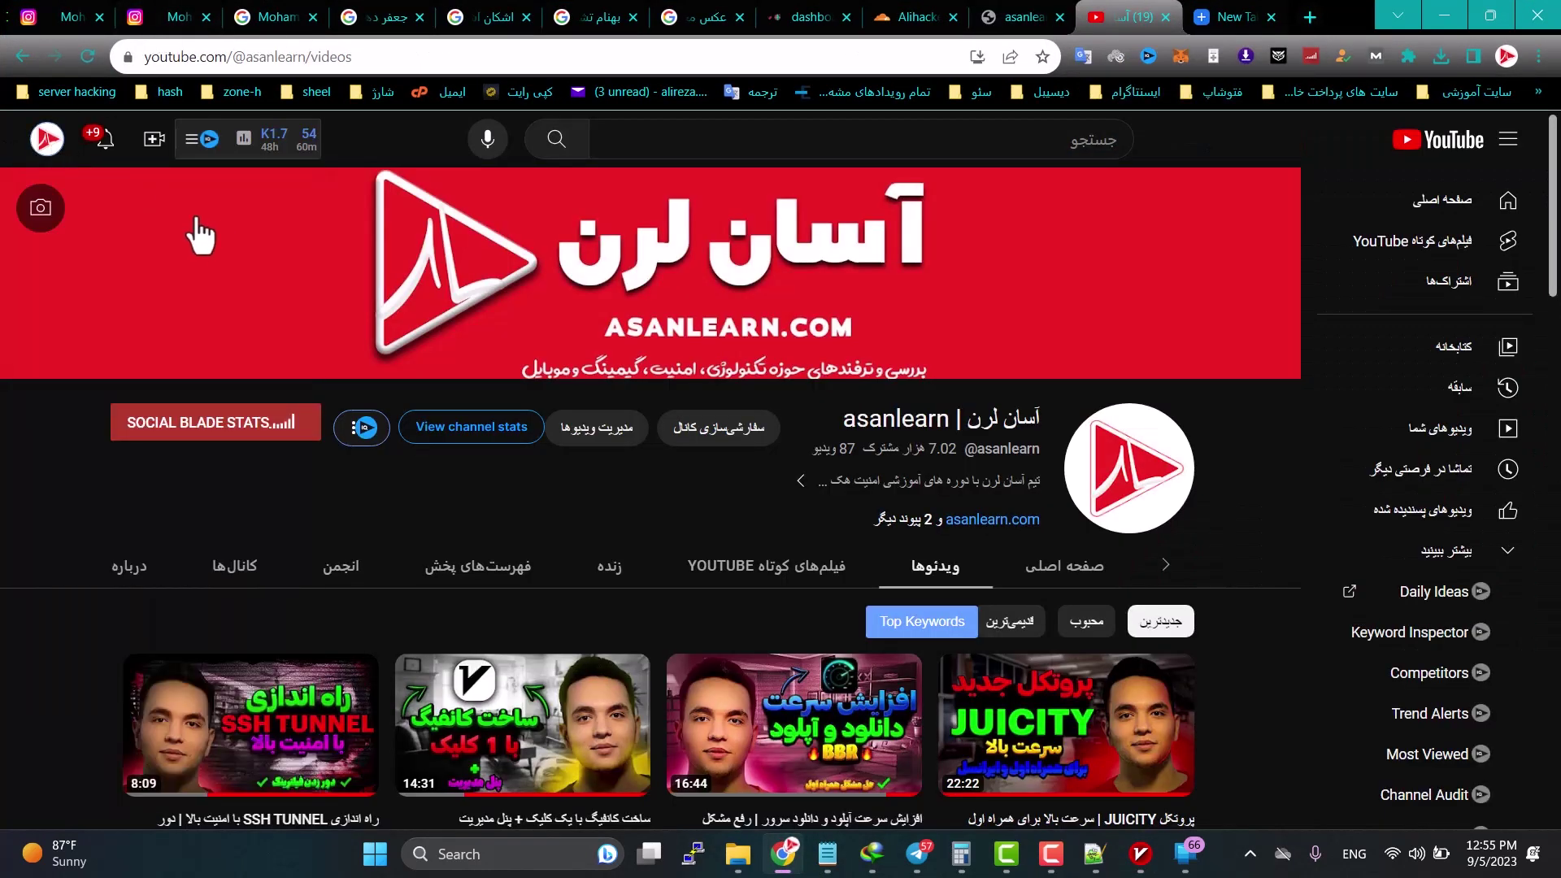
pyautogui.click(47, 139)
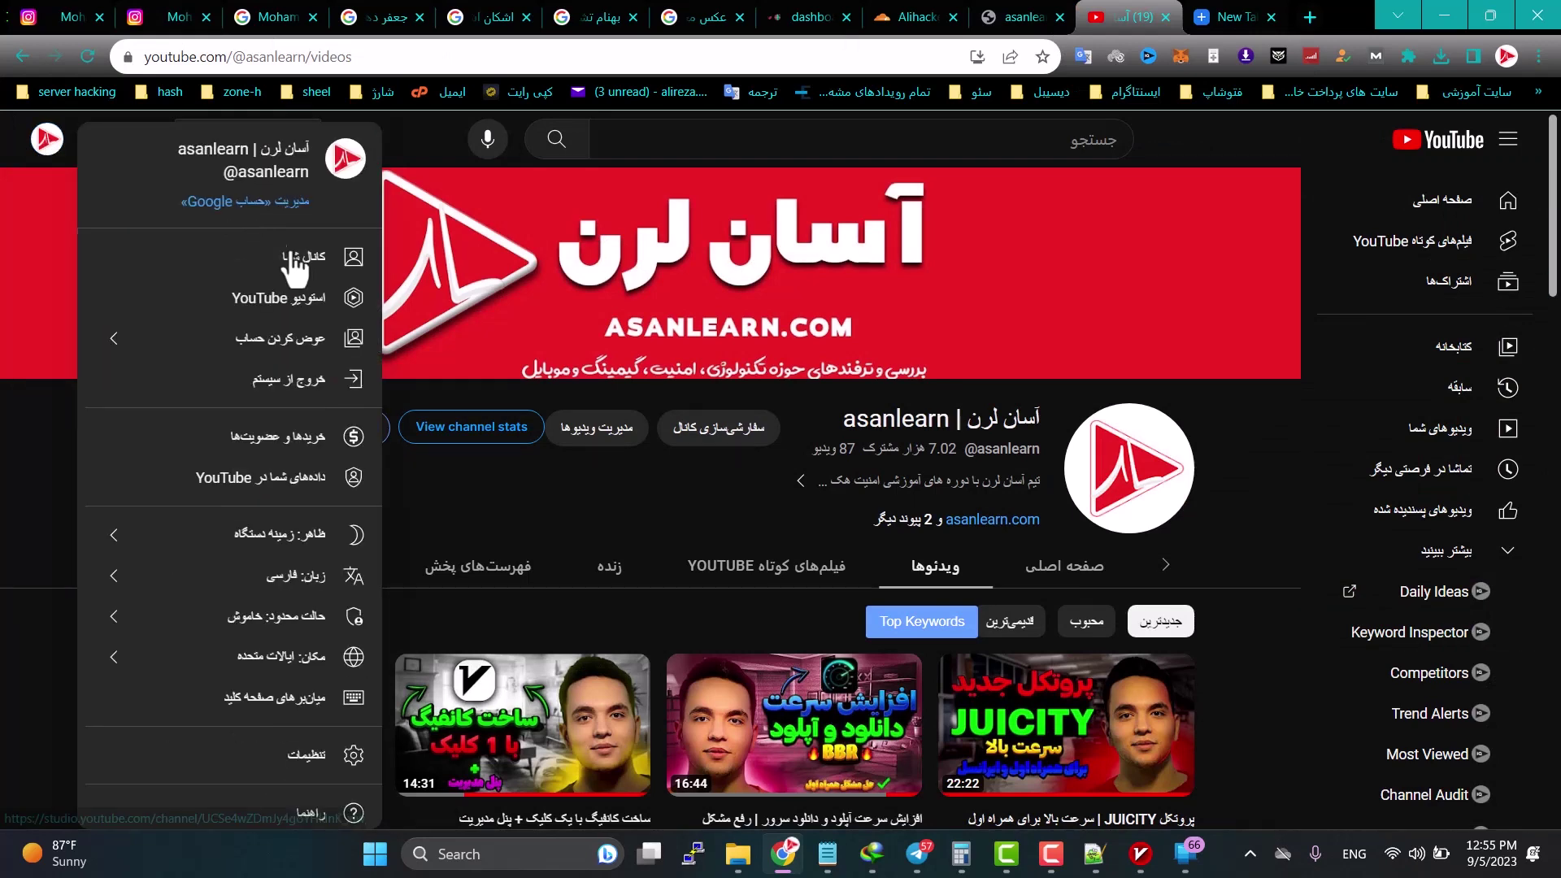
pyautogui.middleClick(306, 259)
pyautogui.click(1126, 14)
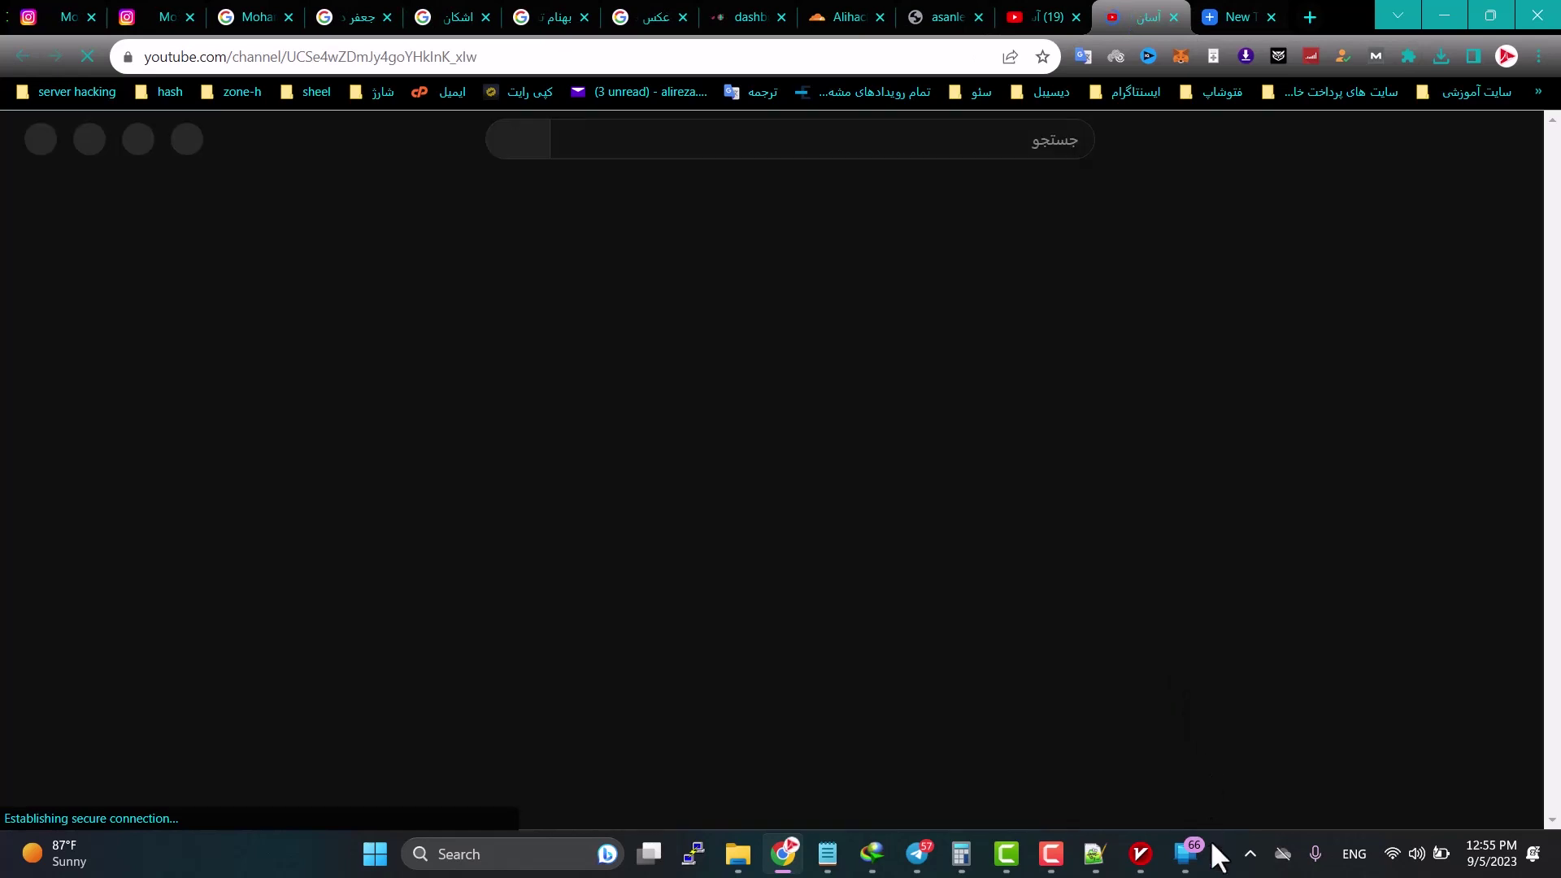
pyautogui.click(1247, 854)
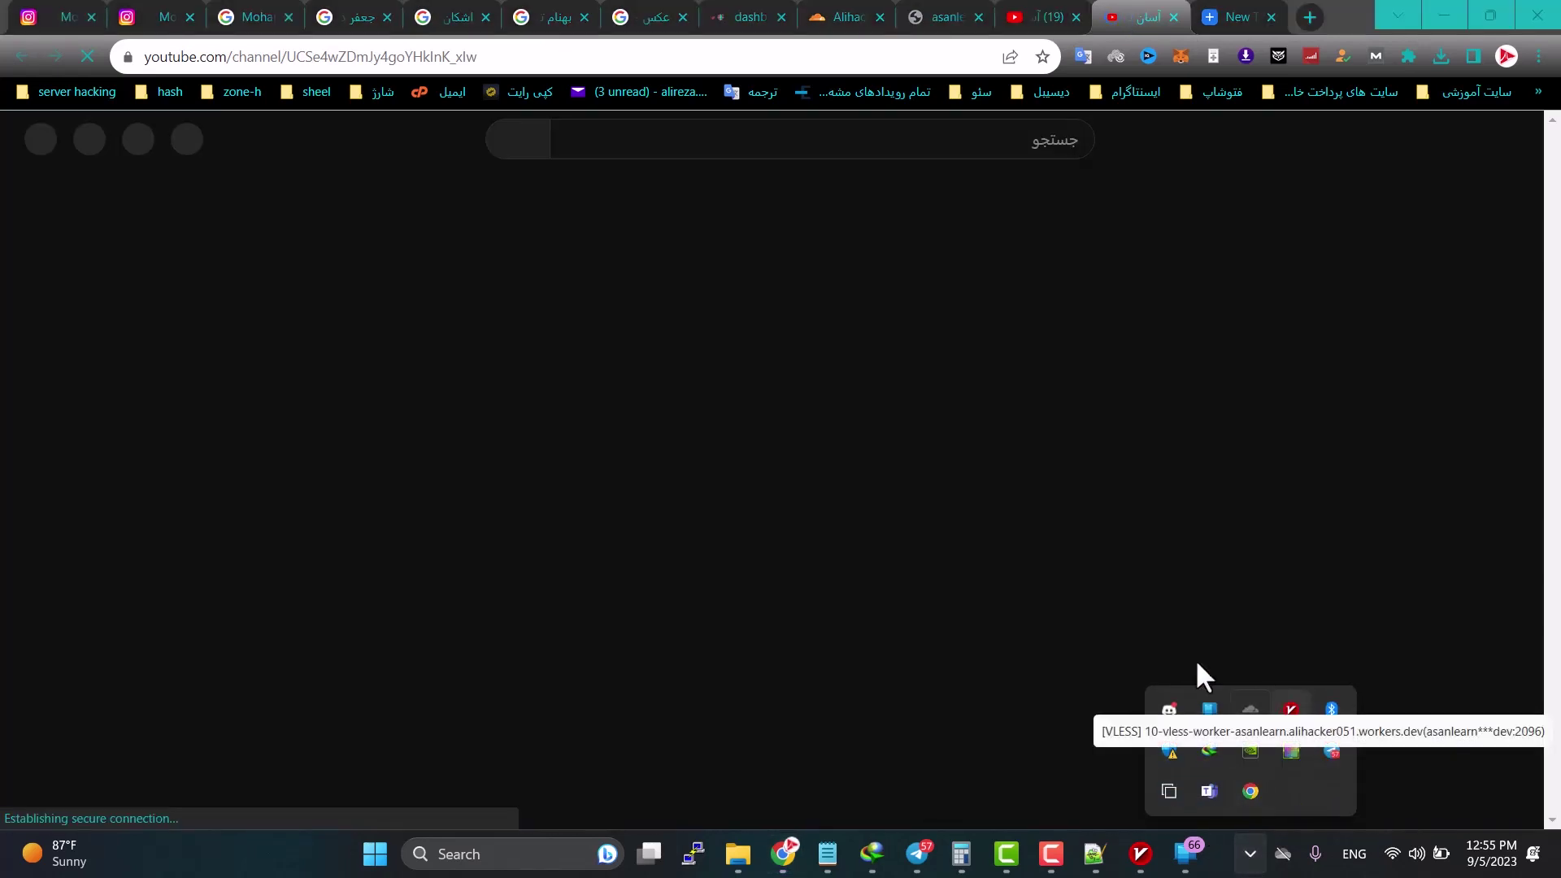
pyautogui.click(1212, 398)
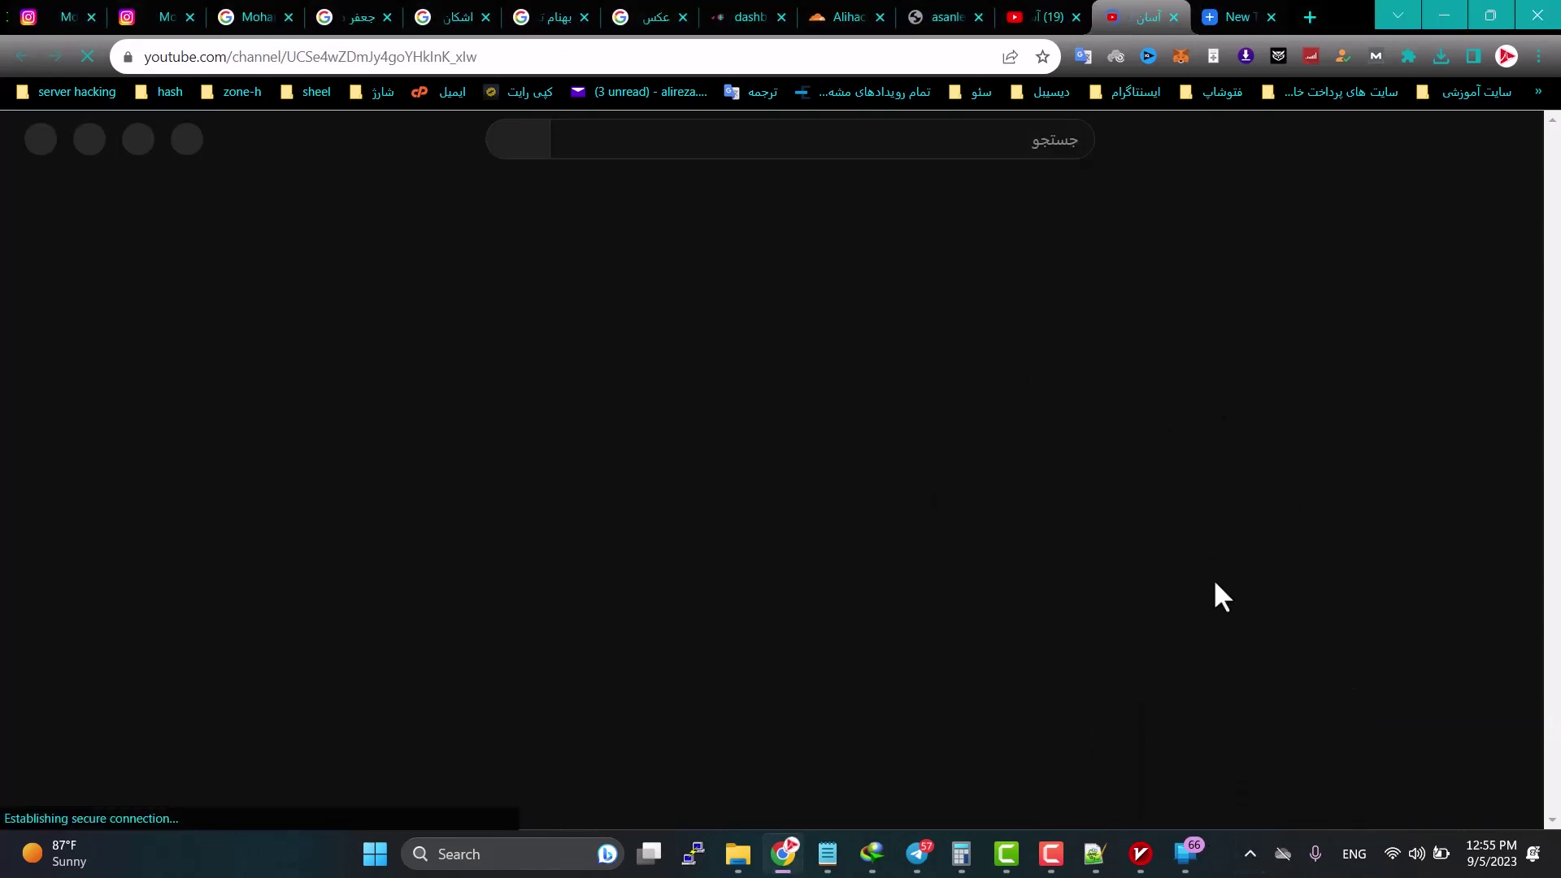
pyautogui.click(1031, 579)
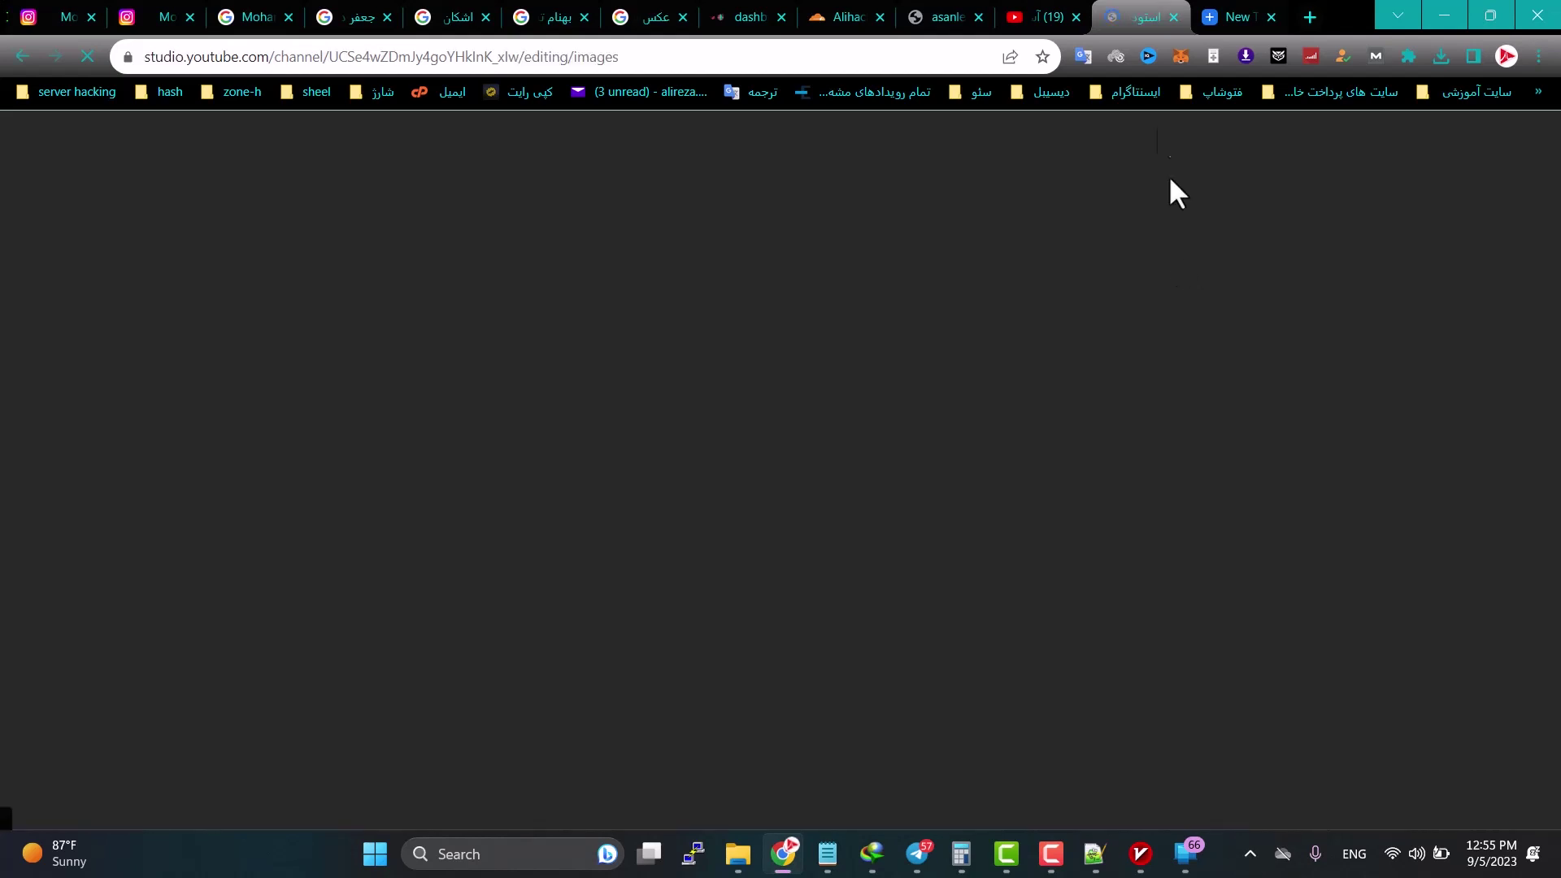
pyautogui.click(1061, 14)
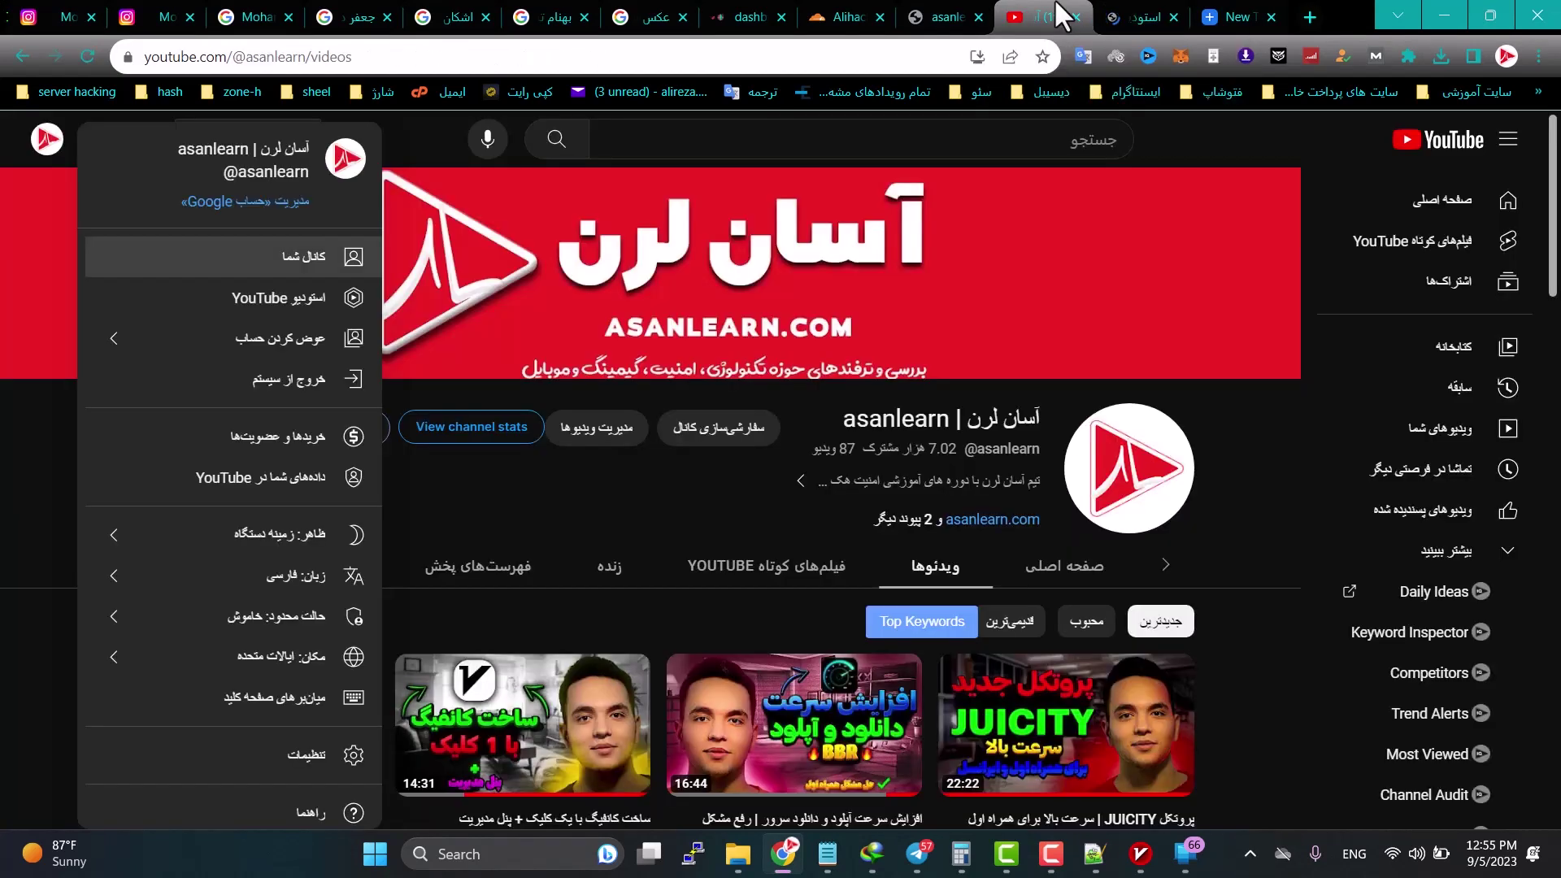
pyautogui.click(1268, 686)
# Step: Browse the channel's Videos list and switch to the opened video's tab
pyautogui.scroll(-5, 1255, 679)
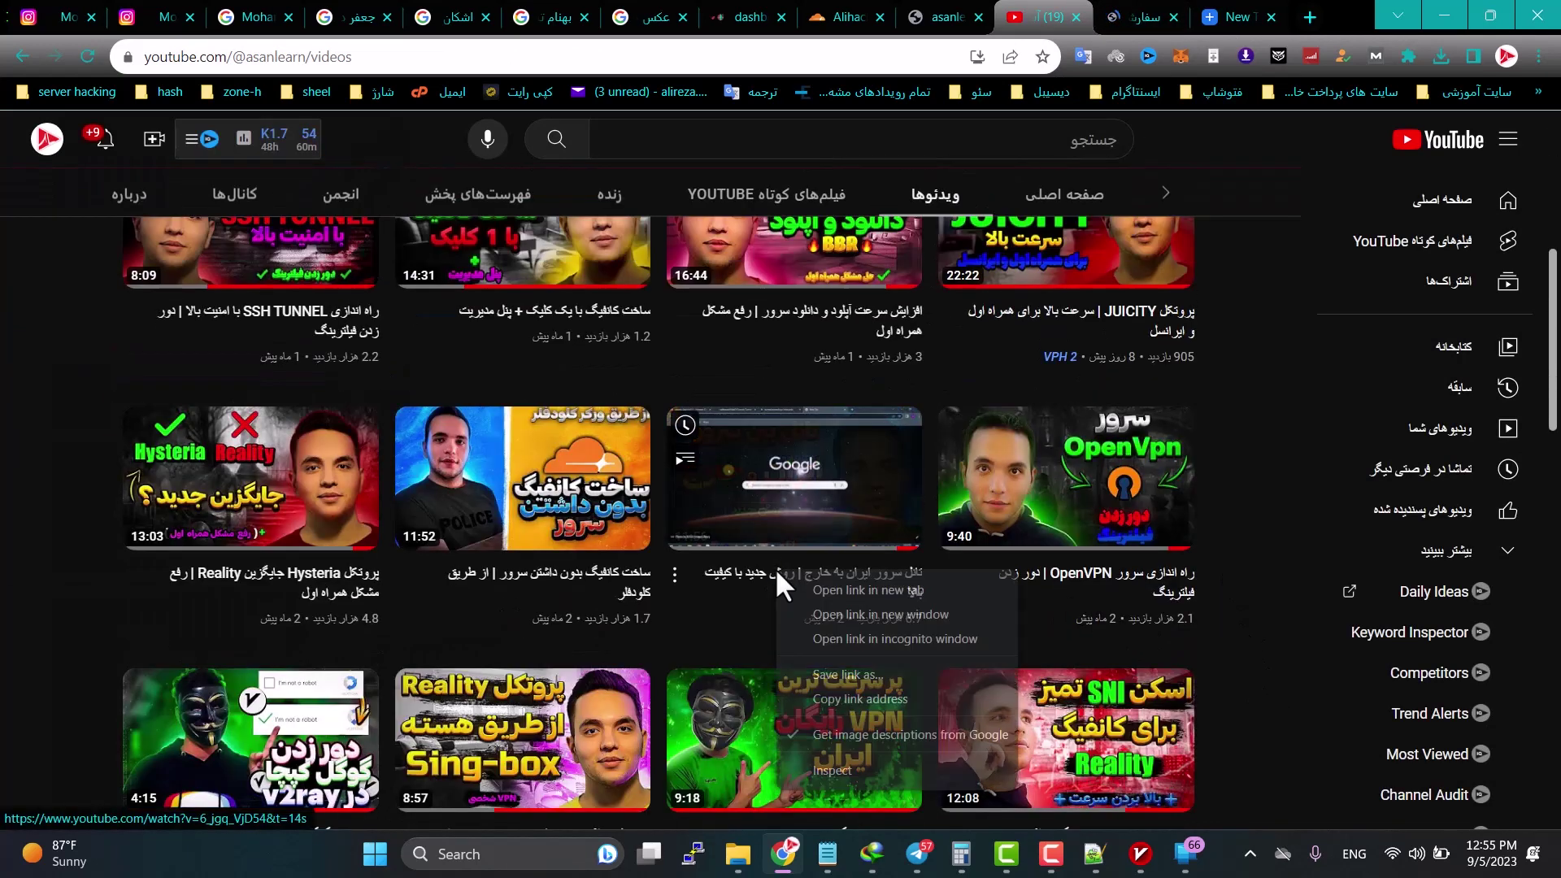
pyautogui.scroll(-8, 592, 602)
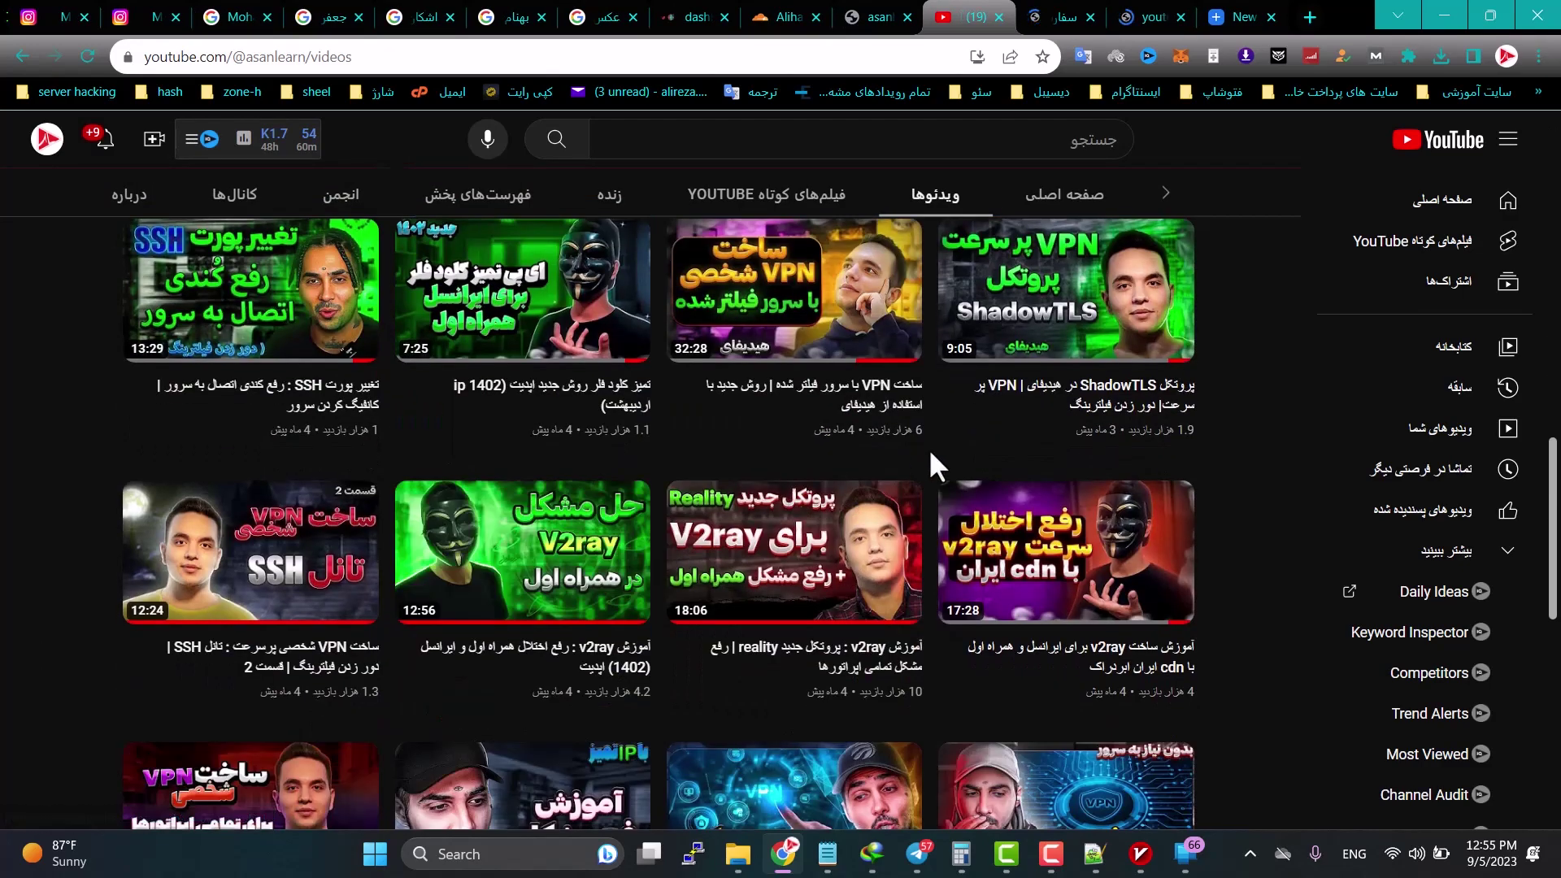
pyautogui.scroll(-1, 931, 454)
pyautogui.scroll(-3, 929, 447)
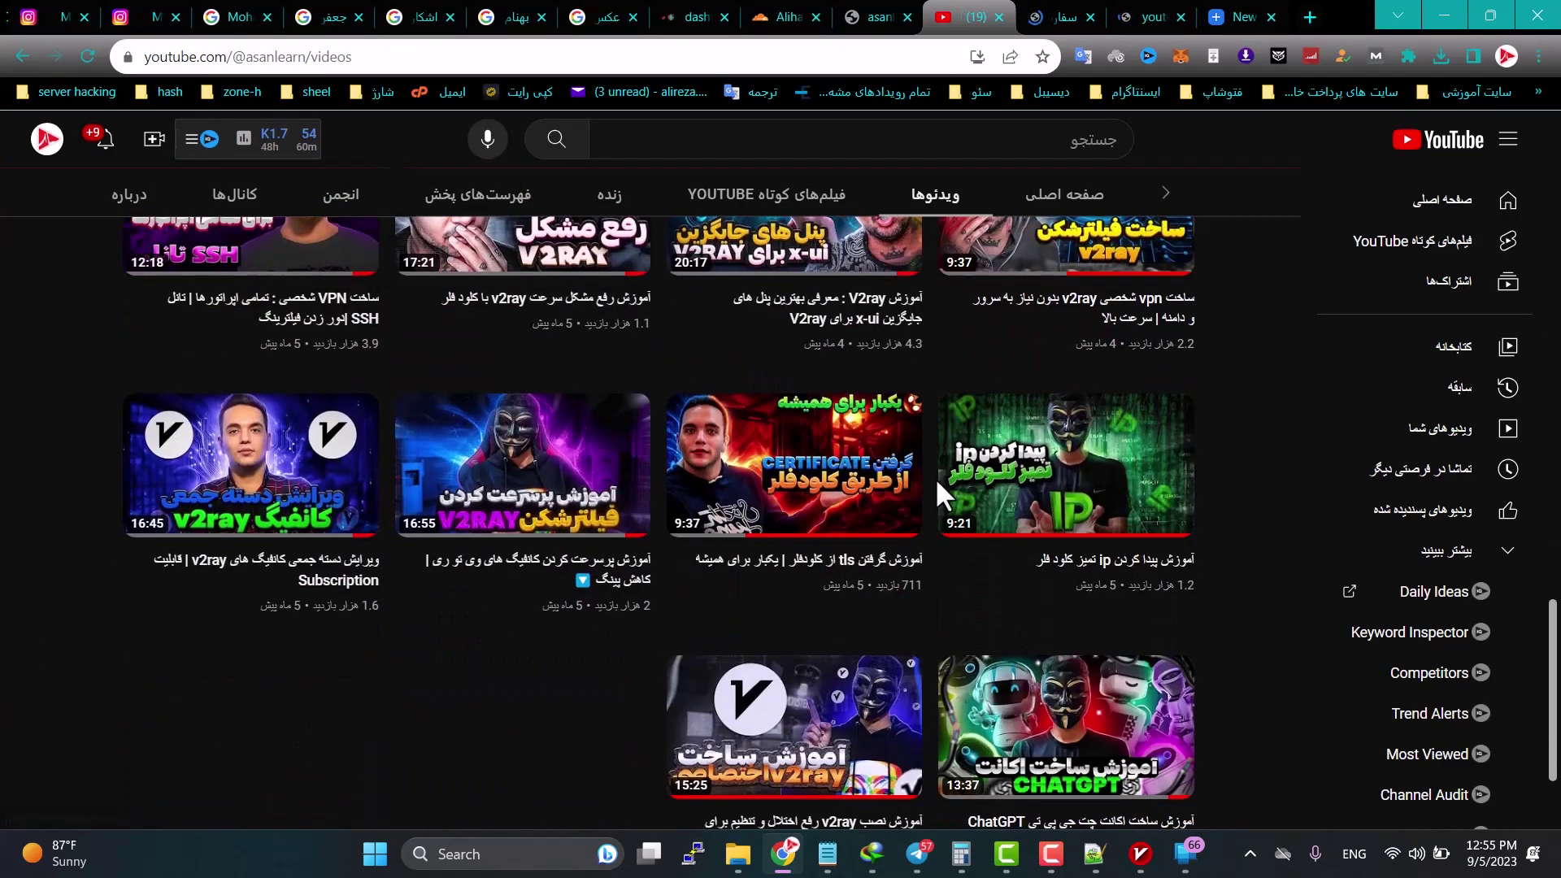
pyautogui.scroll(1, 927, 488)
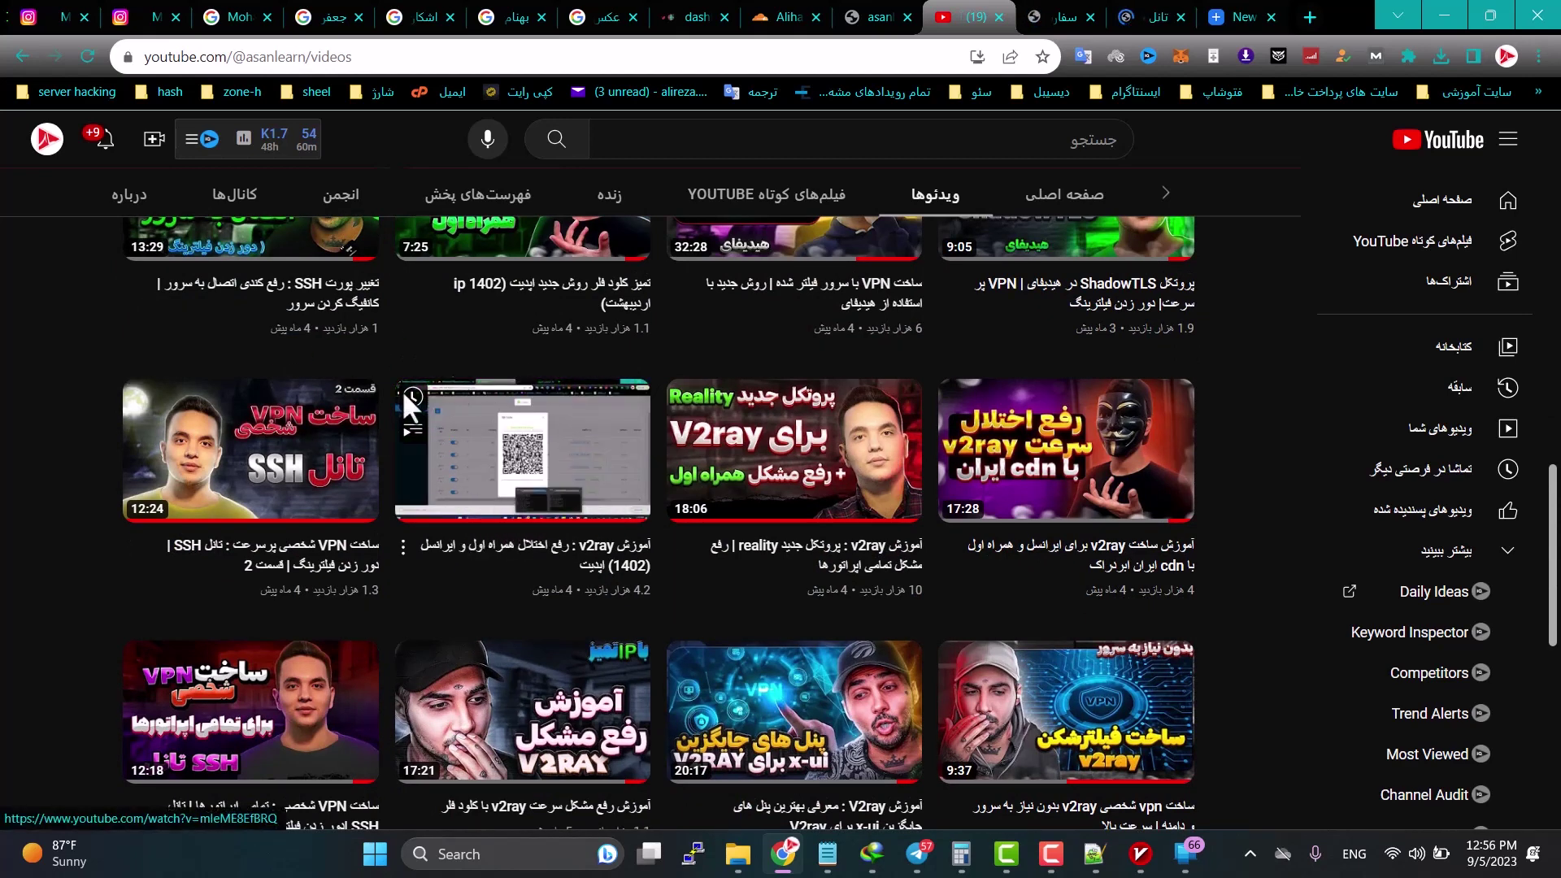
pyautogui.scroll(15, 543, 476)
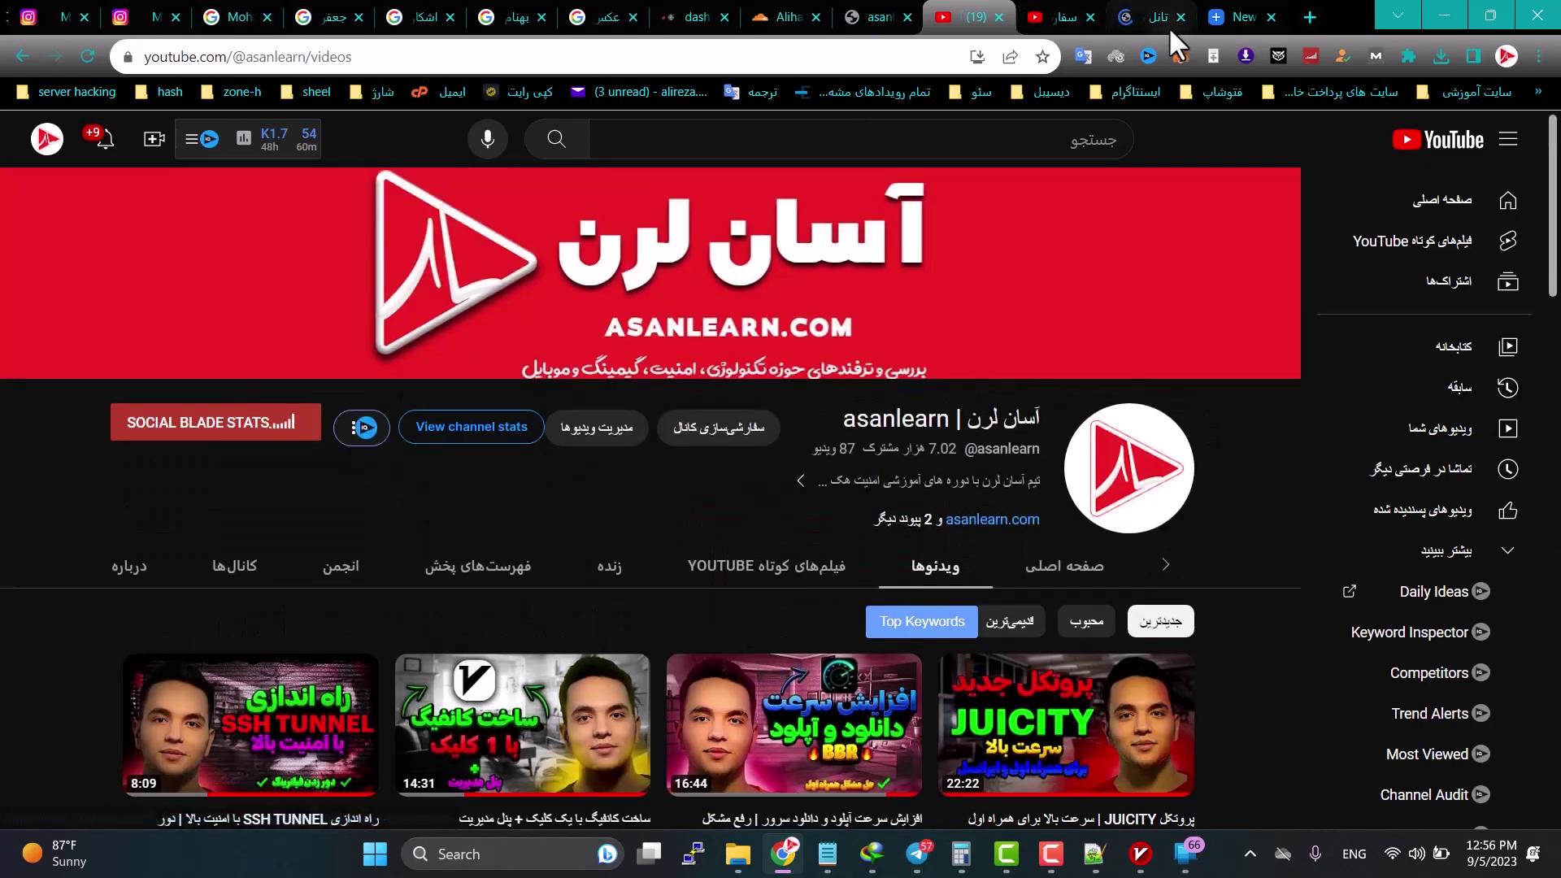
pyautogui.click(1160, 22)
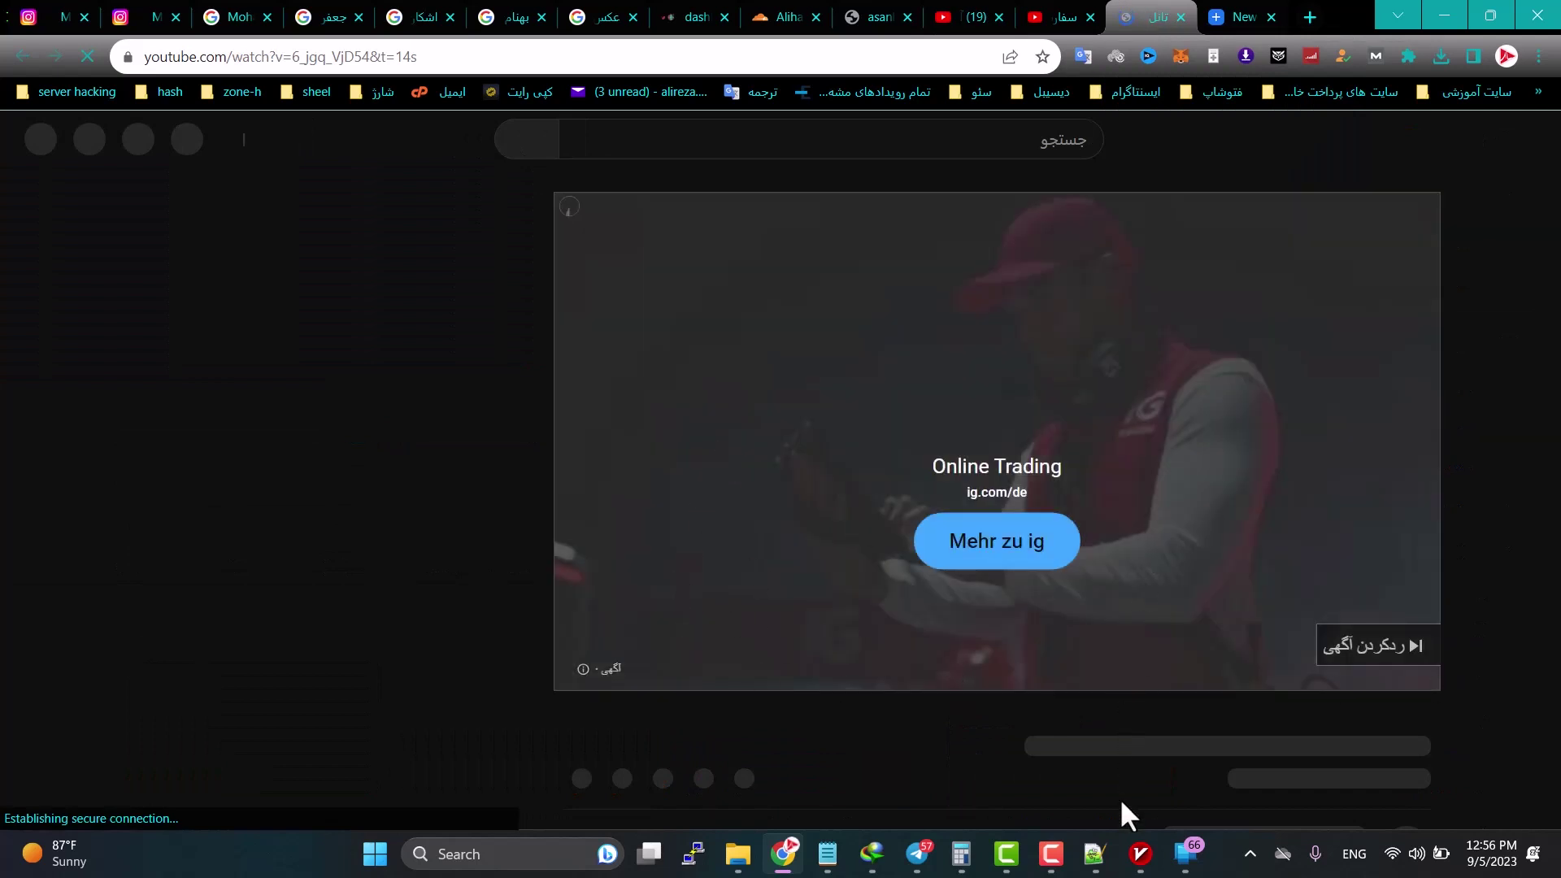
# Step: Bring v2rayN back to the front to review the browser's proxied request logs
pyautogui.click(1135, 862)
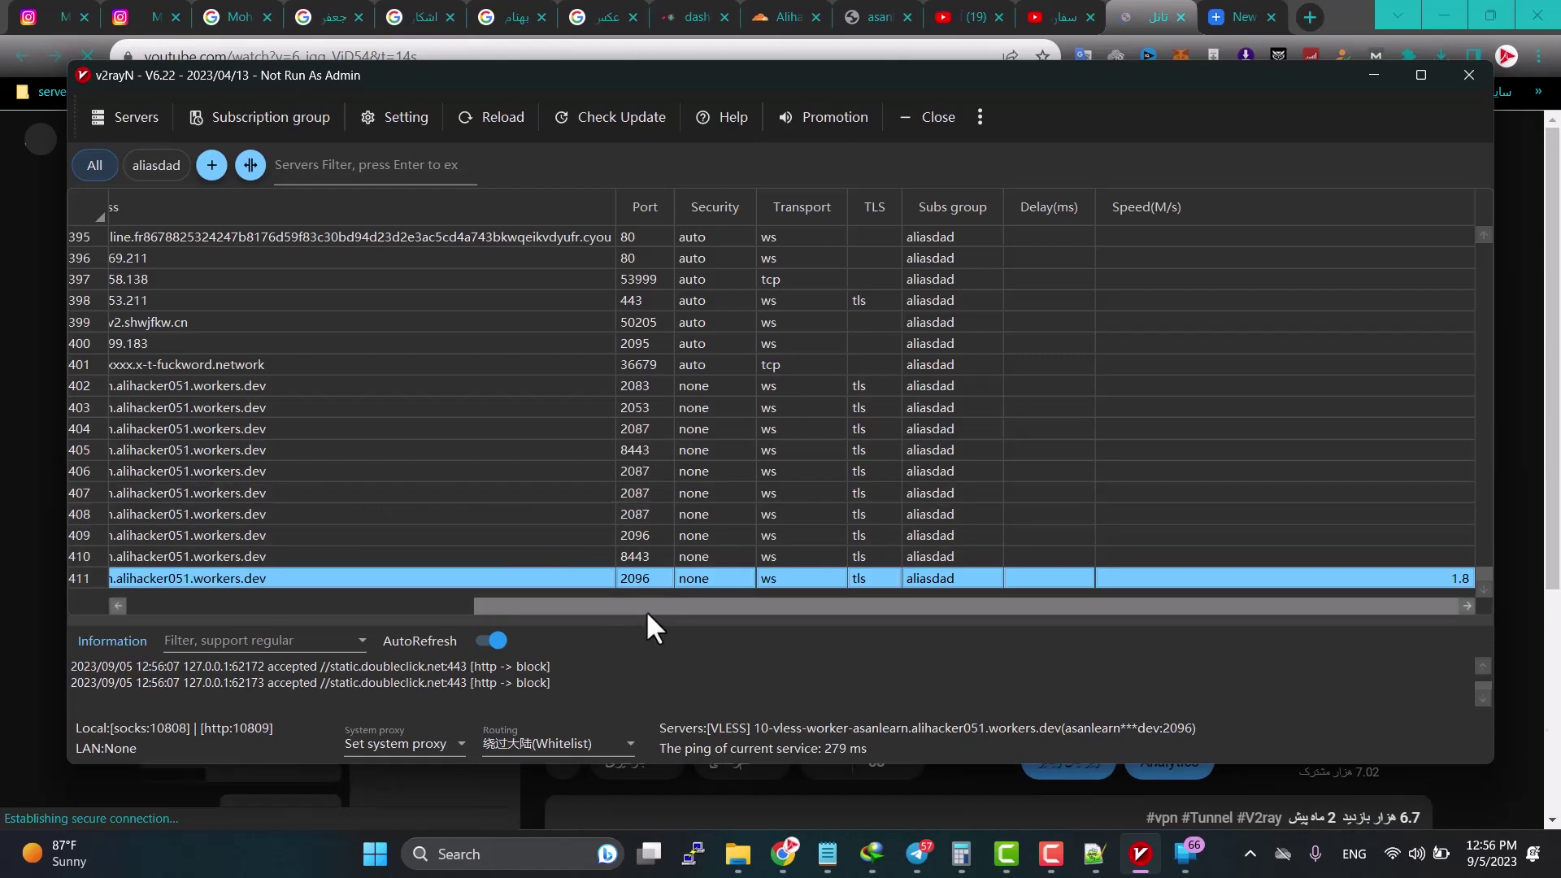
pyautogui.scroll(7, 773, 508)
pyautogui.scroll(3, 780, 491)
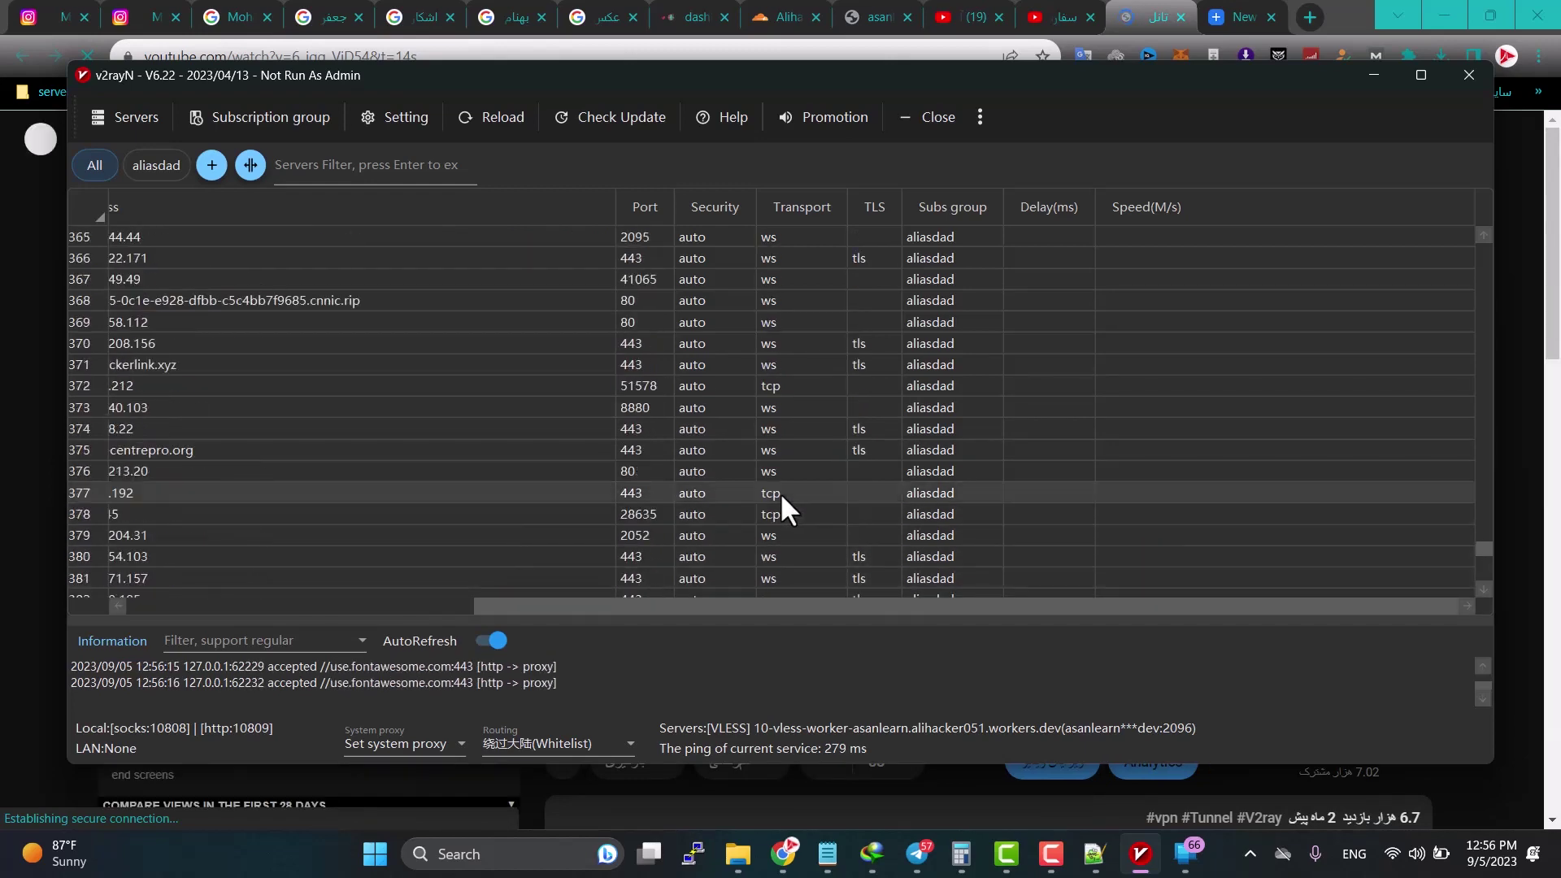